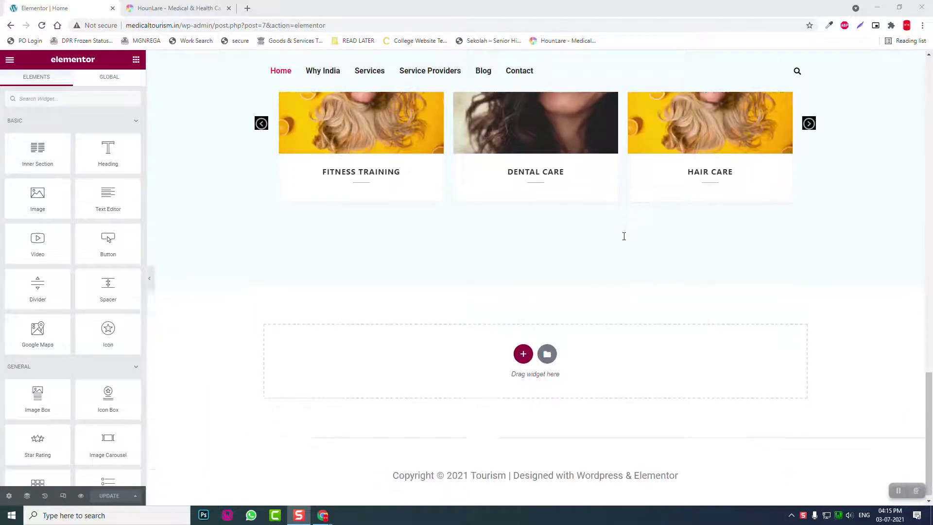
Review the "Enjoy a disease free life" banner on the HounLare demo page as the layout reference
click(206, 7)
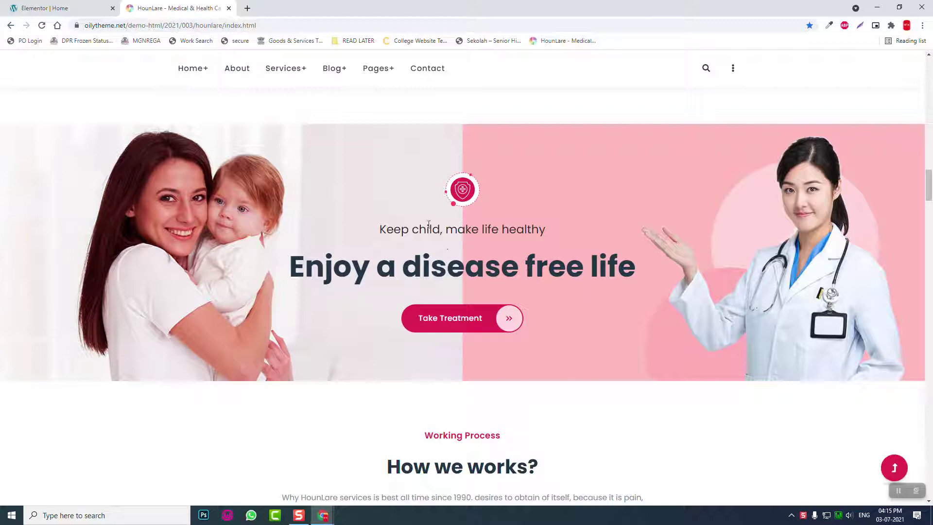
drag(414, 222, 397, 219)
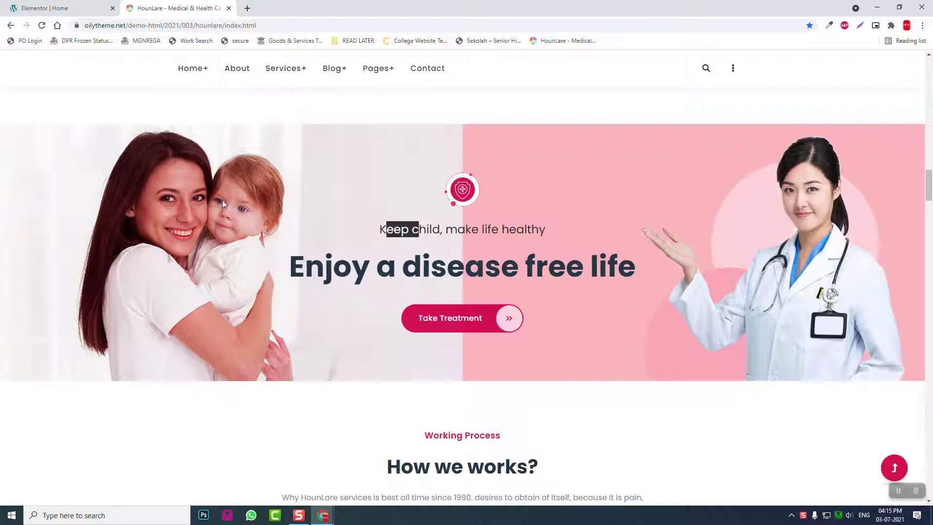
click(729, 258)
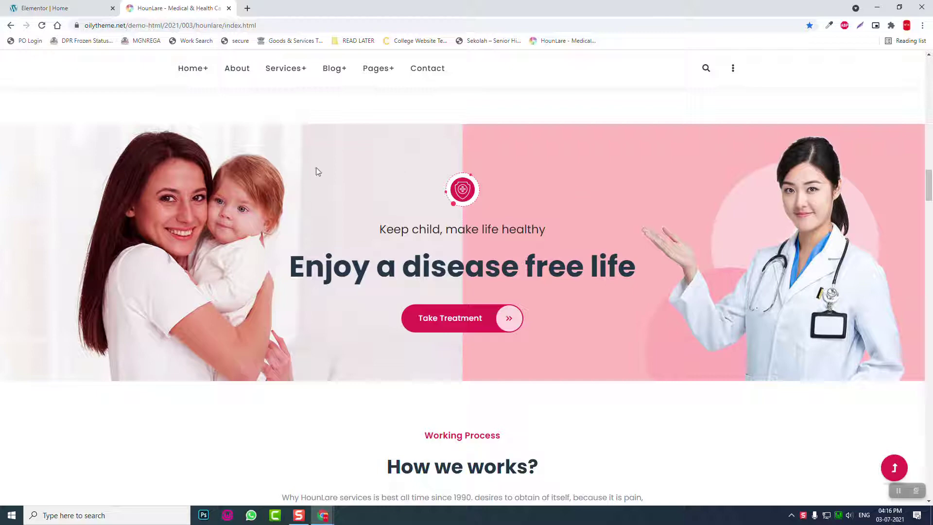
Return to the Elementor Home page and add a single-column section below the services carousel
click(73, 9)
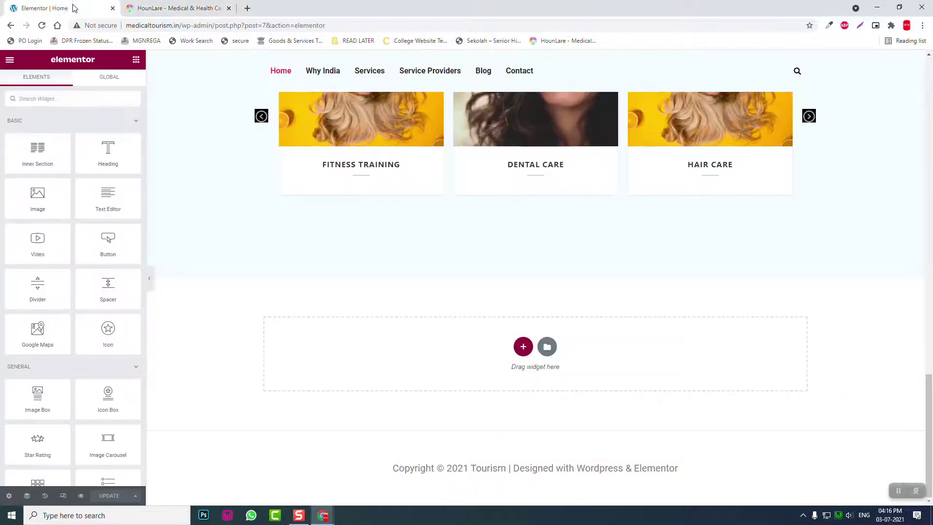
click(522, 346)
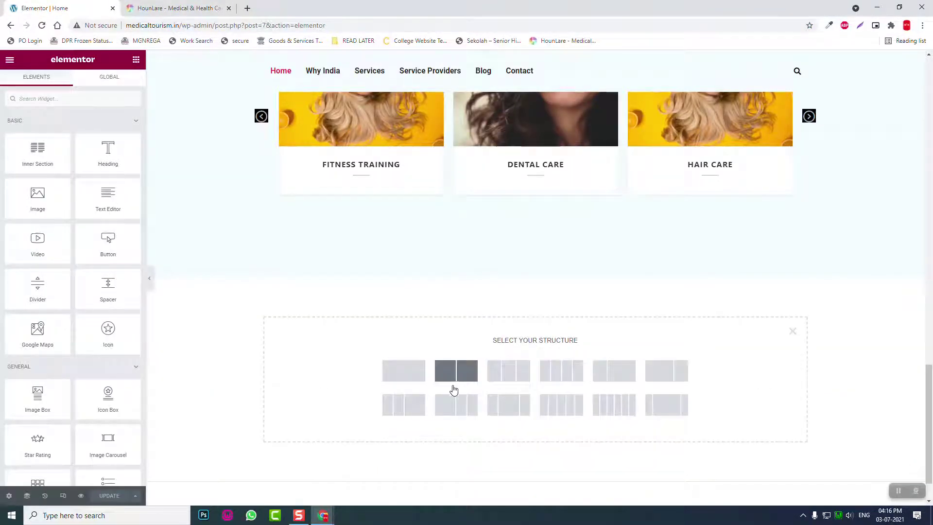
click(395, 378)
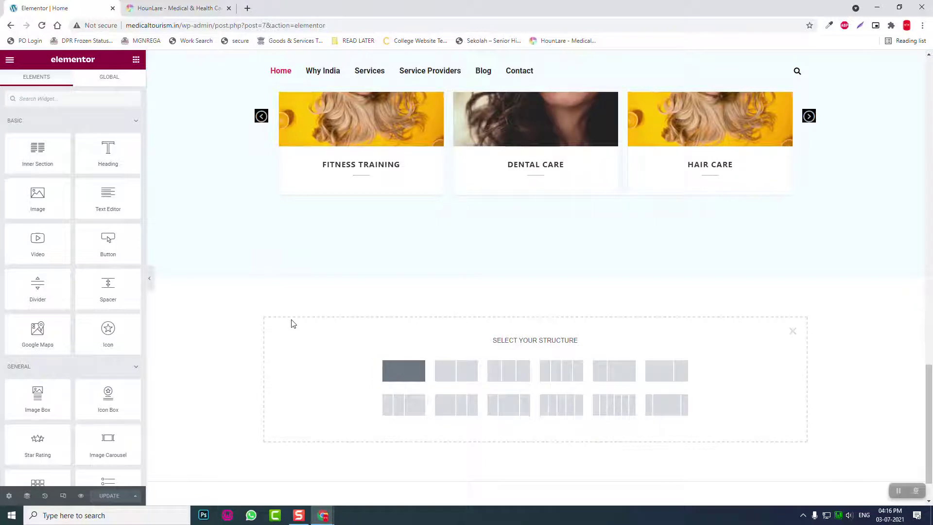
Set the new section's top and bottom padding to 200 px each
click(121, 86)
click(122, 185)
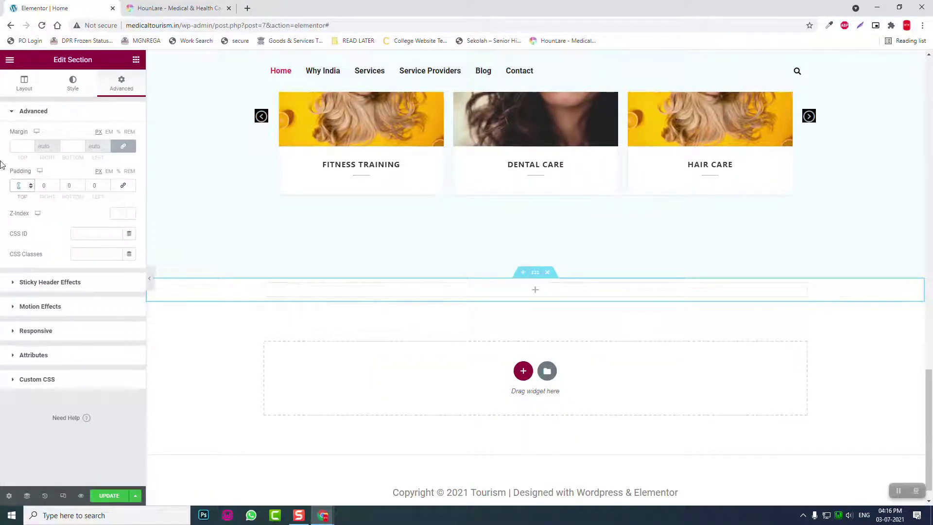
text(200)
key(Tab)
key(Tab)
text(2)
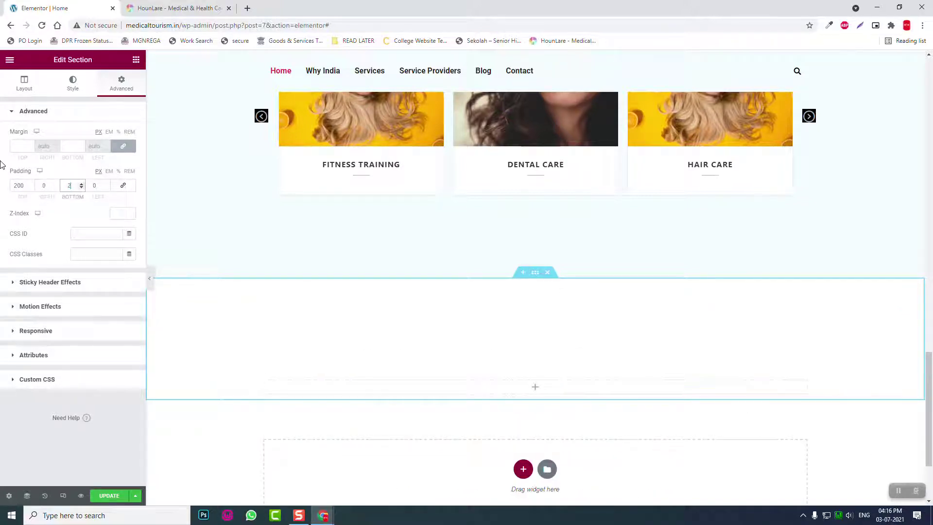
text(00)
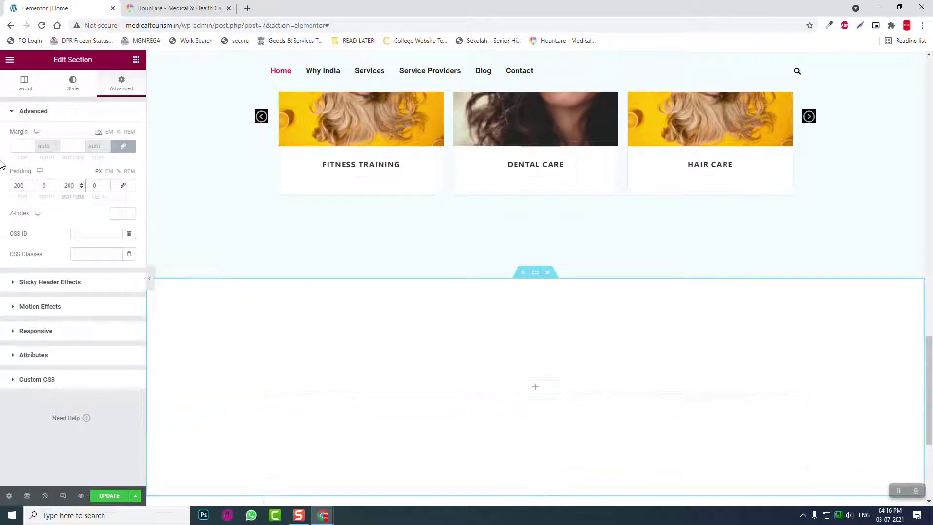
Set the section's vertical alignment to Middle and its background type to Classic
click(32, 92)
click(100, 216)
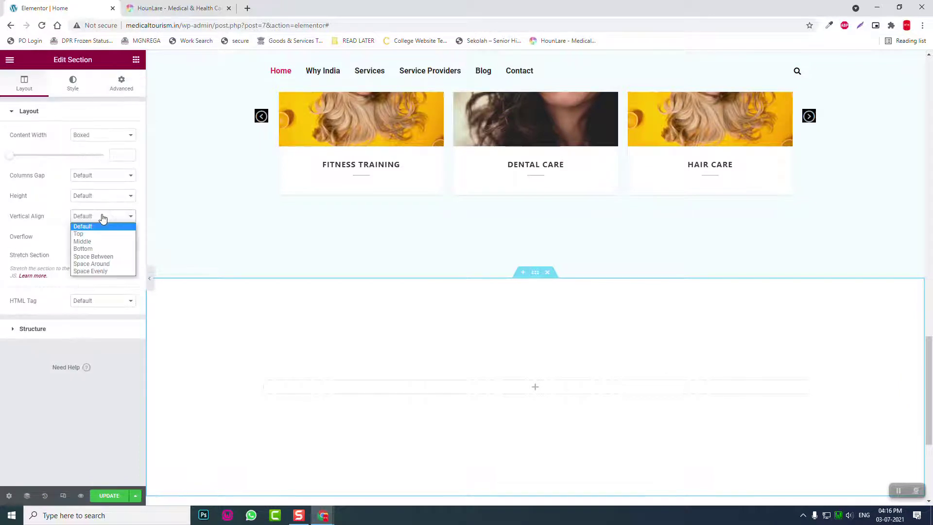
click(101, 244)
click(75, 92)
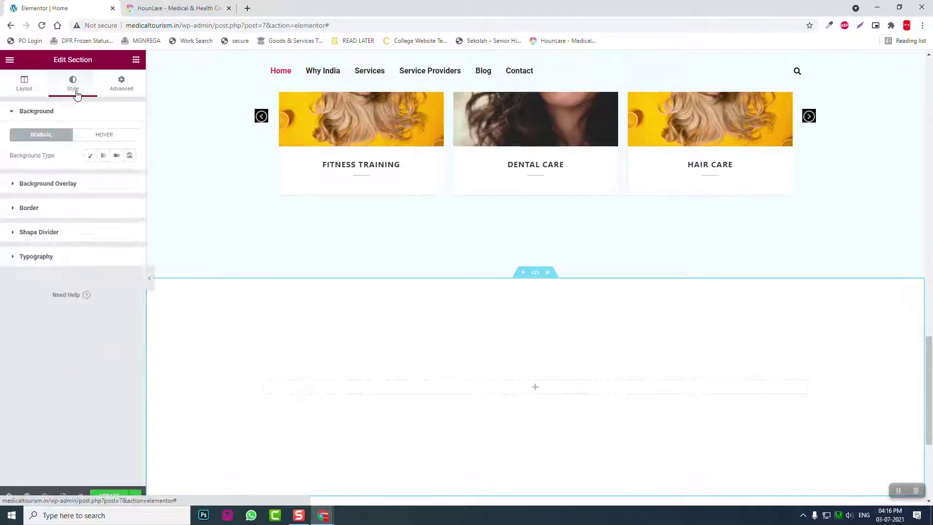
click(90, 155)
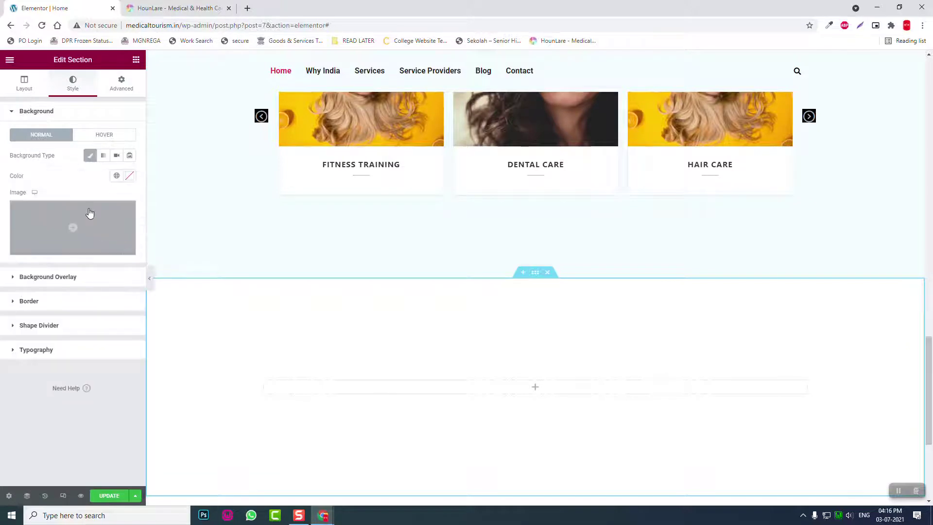
Try the yellow-background hair photo from the media library as the section background, and remove it again
click(90, 213)
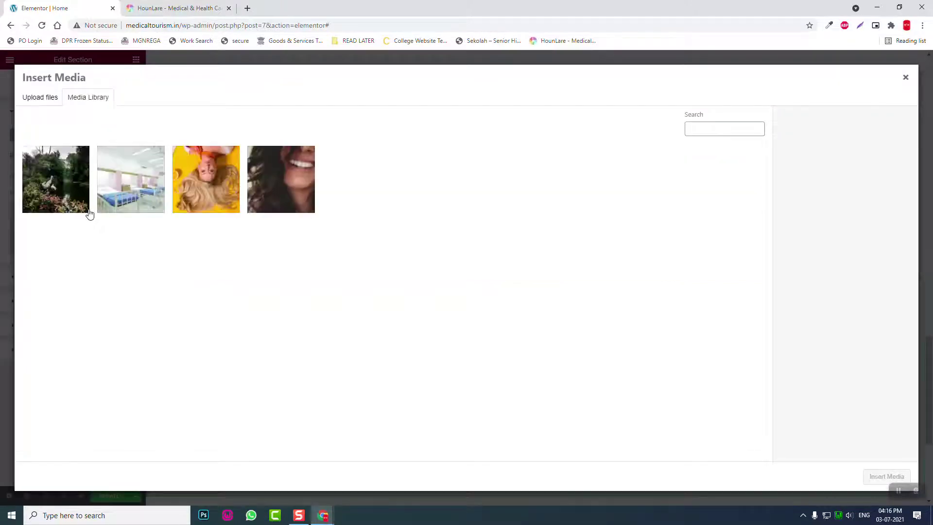
click(207, 179)
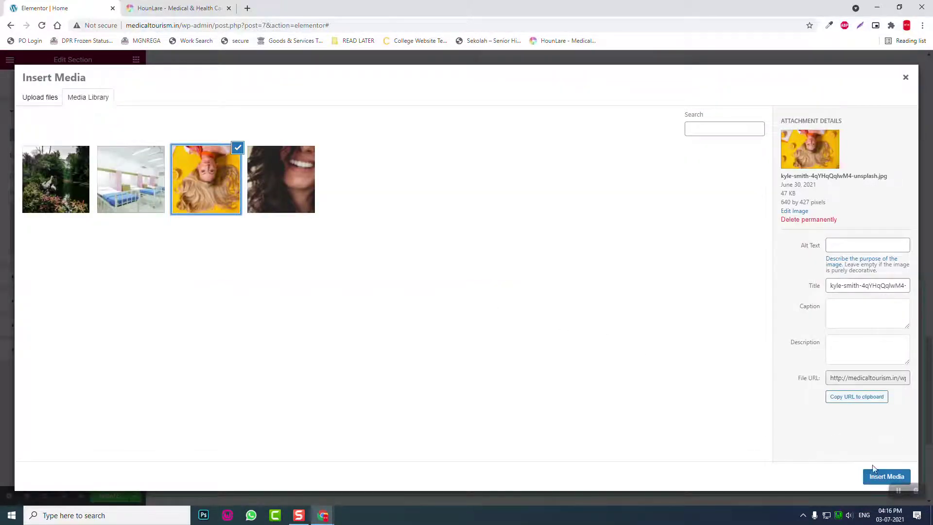
click(873, 477)
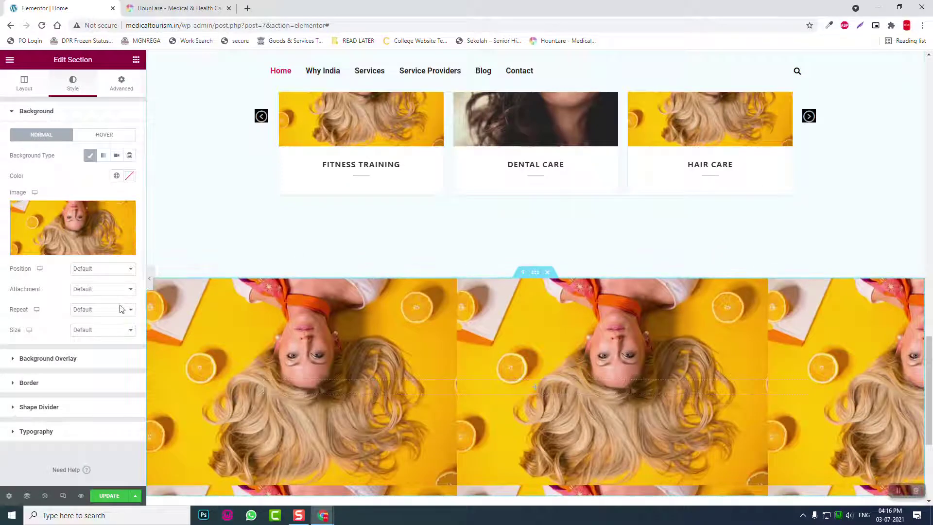
mouse_move(97, 233)
click(126, 212)
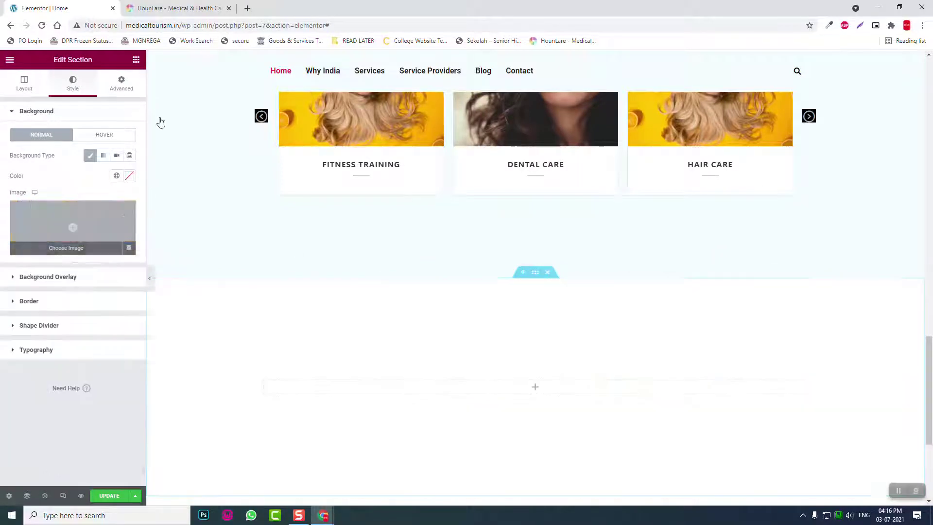
Open Unsplash in a new browser tab and search for tourism photos, limited to Landscape orientation
click(248, 8)
text(u)
key(Return)
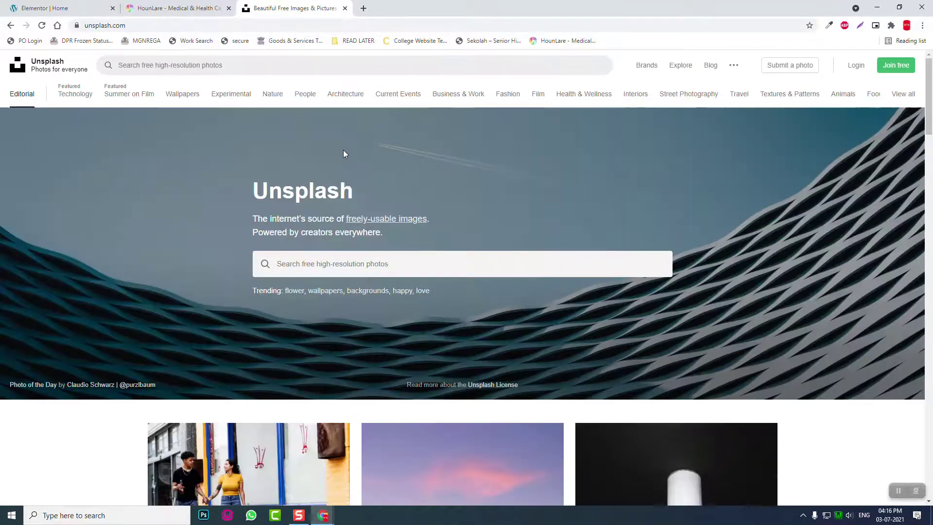
click(426, 258)
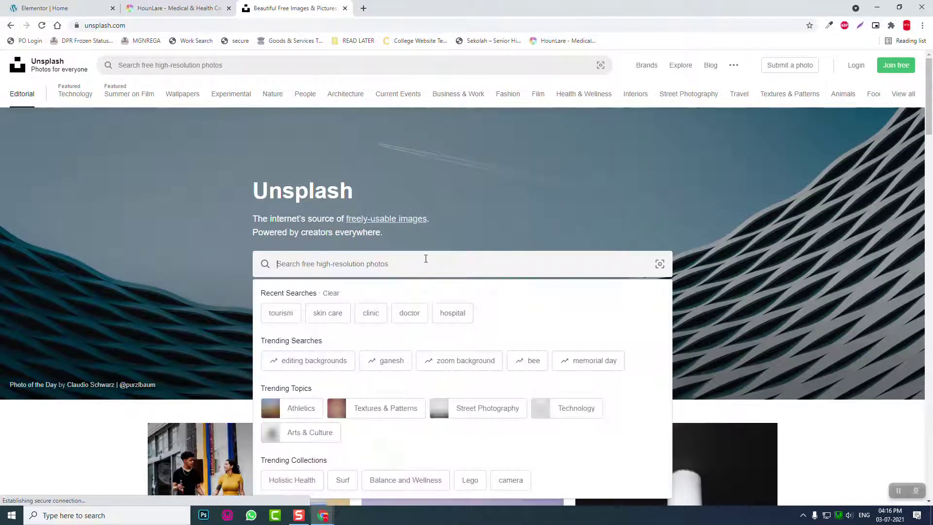
text(tourism)
key(Return)
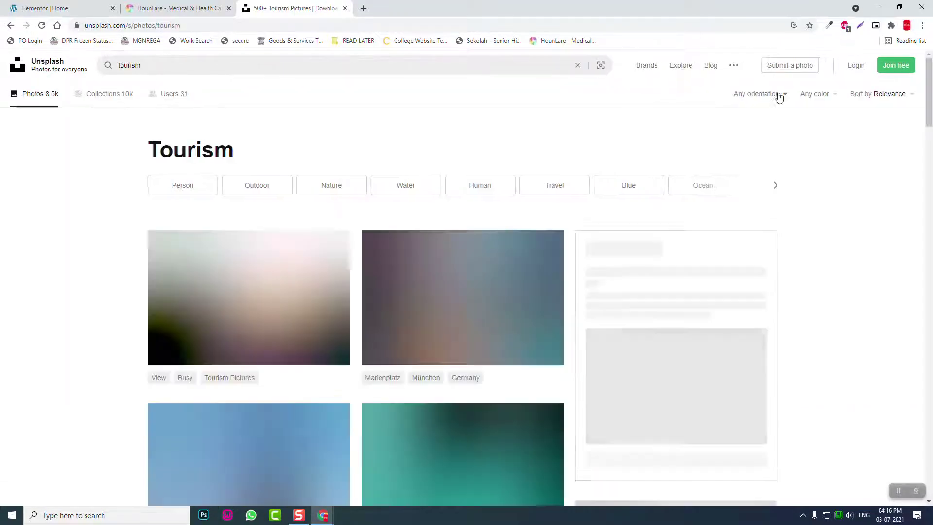
click(778, 97)
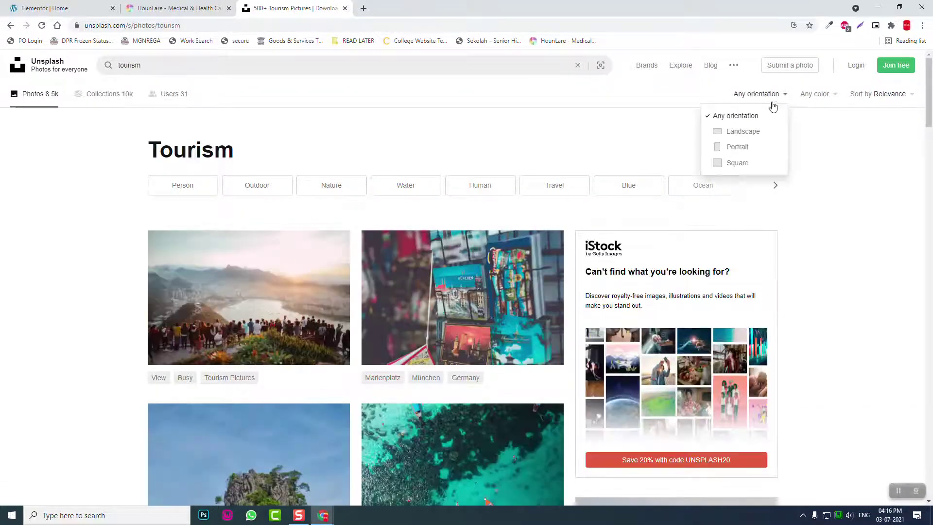
click(751, 133)
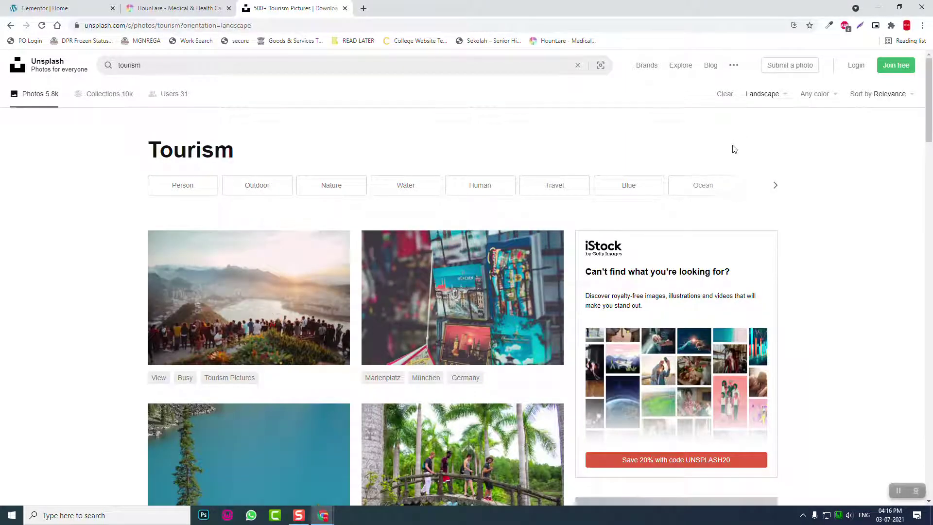
Browse the landscape tourism photos for a picture suited to the section background
scroll(734, 150, down, 10)
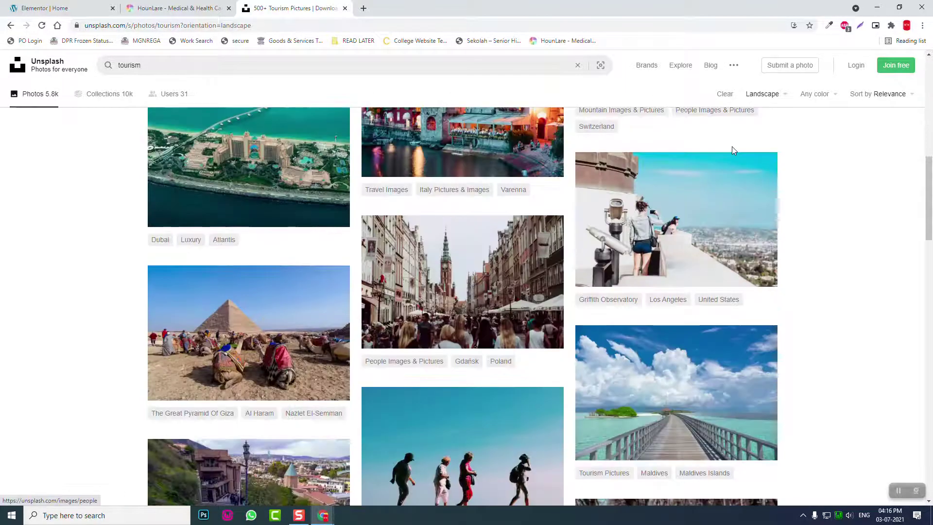
scroll(732, 149, down, 4)
scroll(734, 150, down, 5)
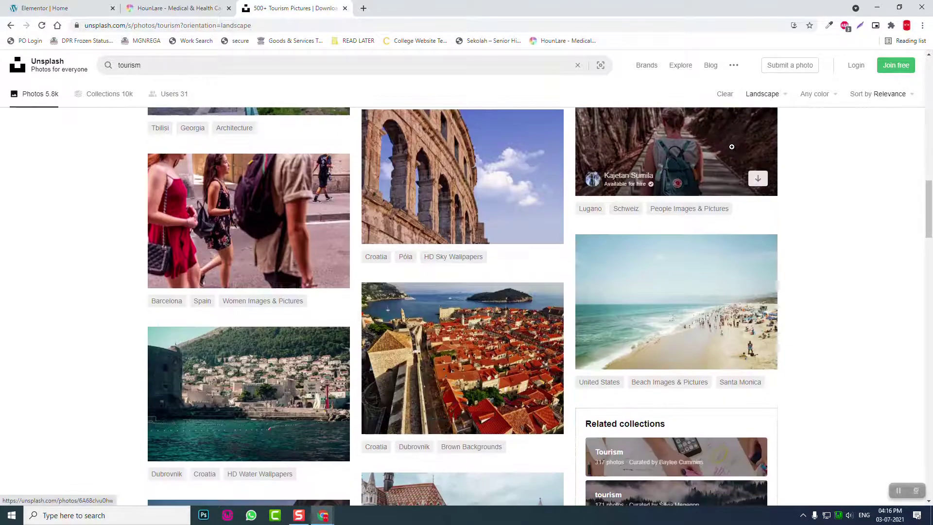
scroll(732, 147, up, 2)
scroll(732, 148, down, 5)
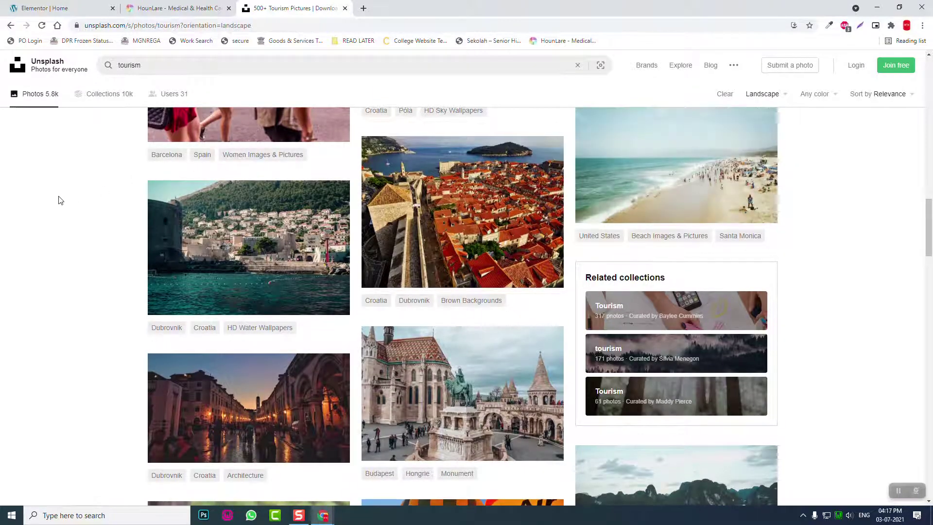
scroll(55, 197, down, 4)
scroll(55, 197, down, 5)
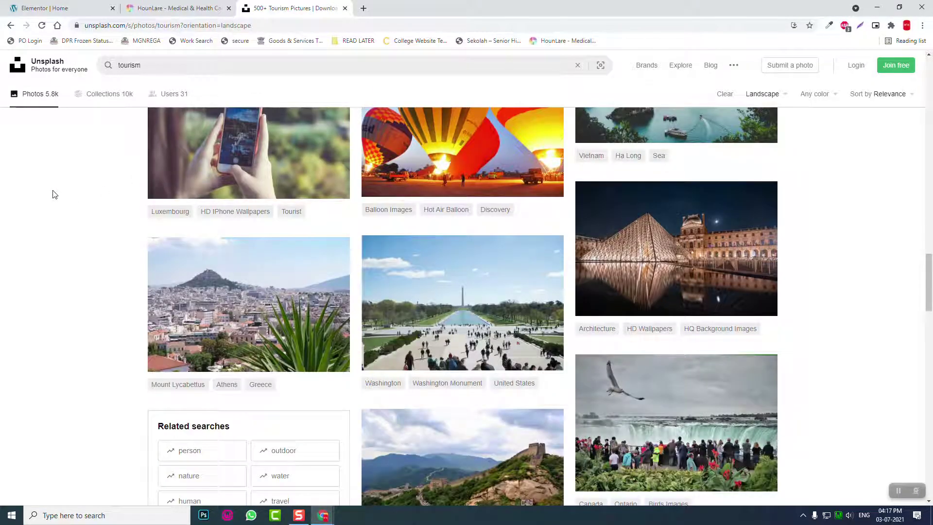
scroll(55, 194, down, 2)
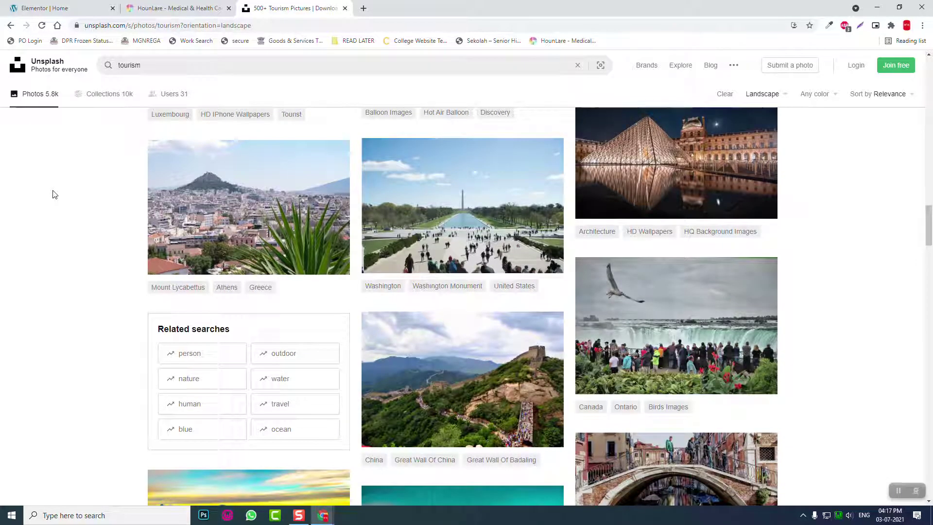
scroll(55, 195, down, 1)
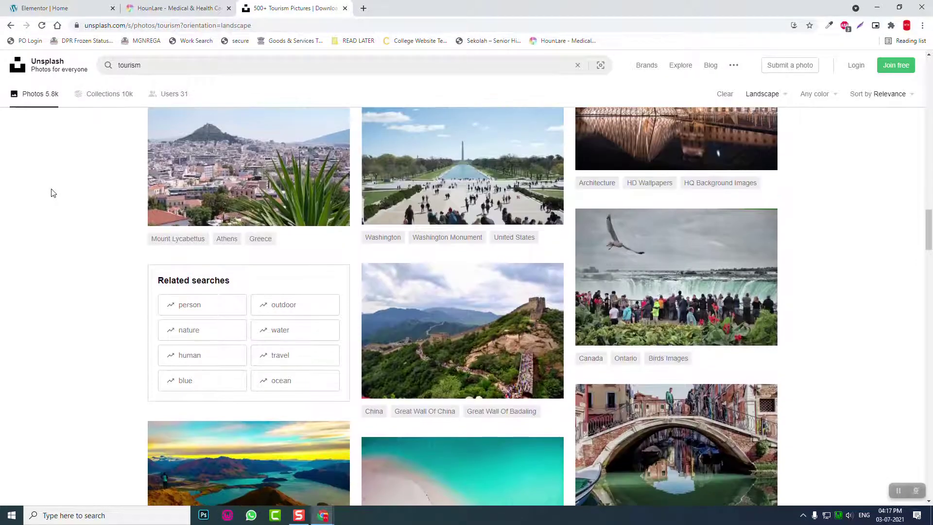
scroll(54, 193, down, 1)
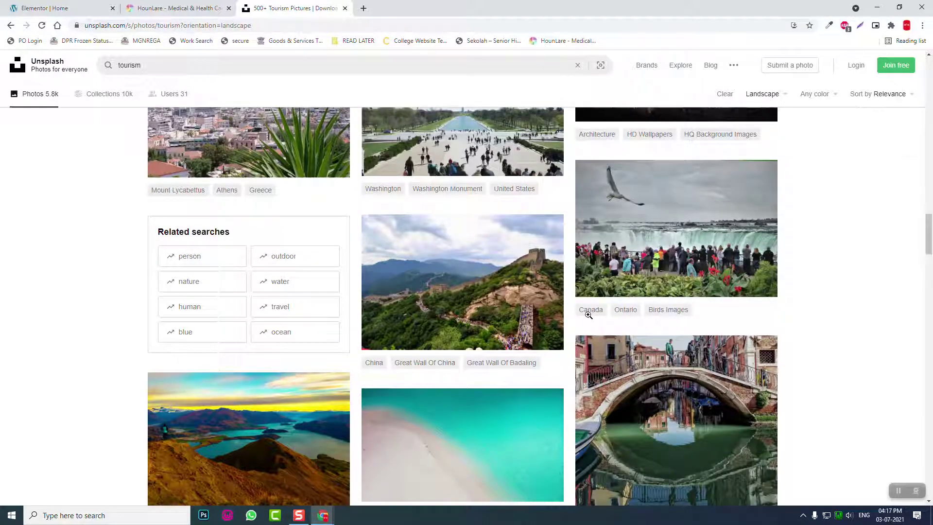
Download the Great Wall of China photo in Medium size (1920x1285) to the Downloads folder
click(494, 260)
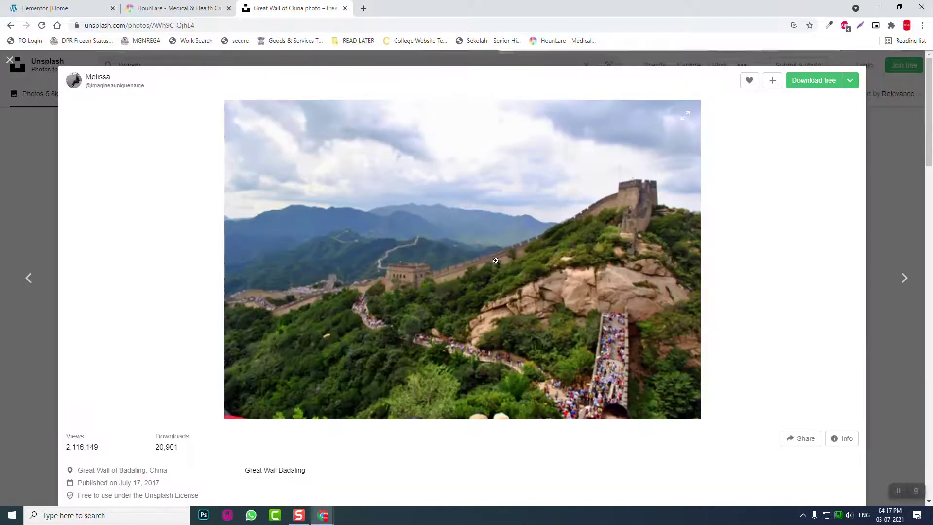
click(856, 85)
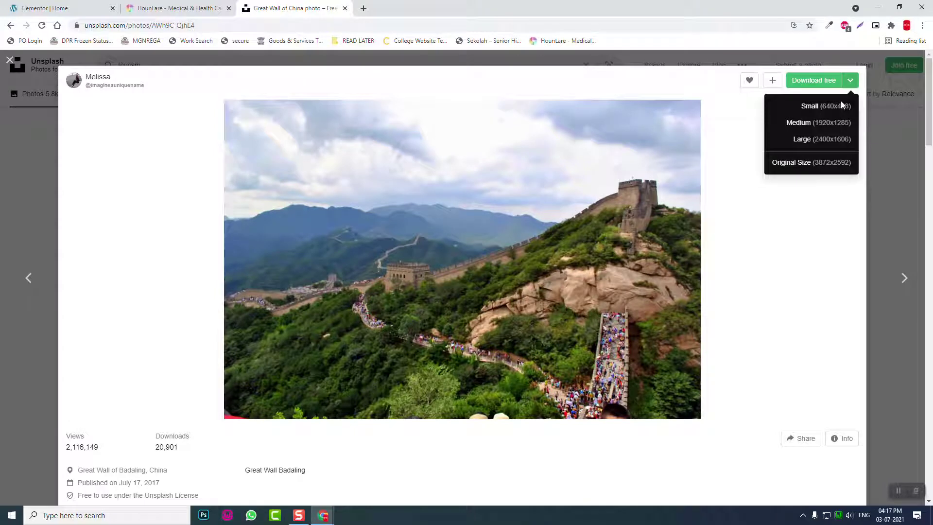
click(825, 127)
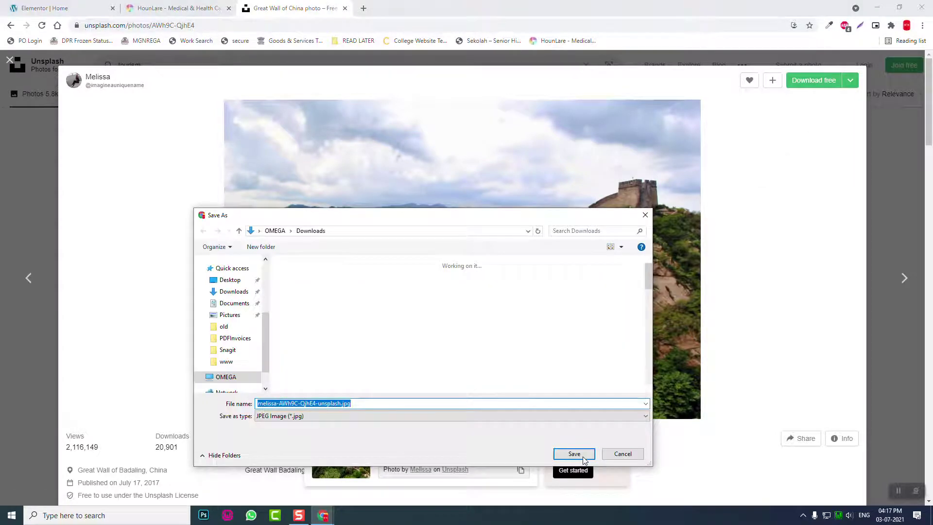
click(576, 457)
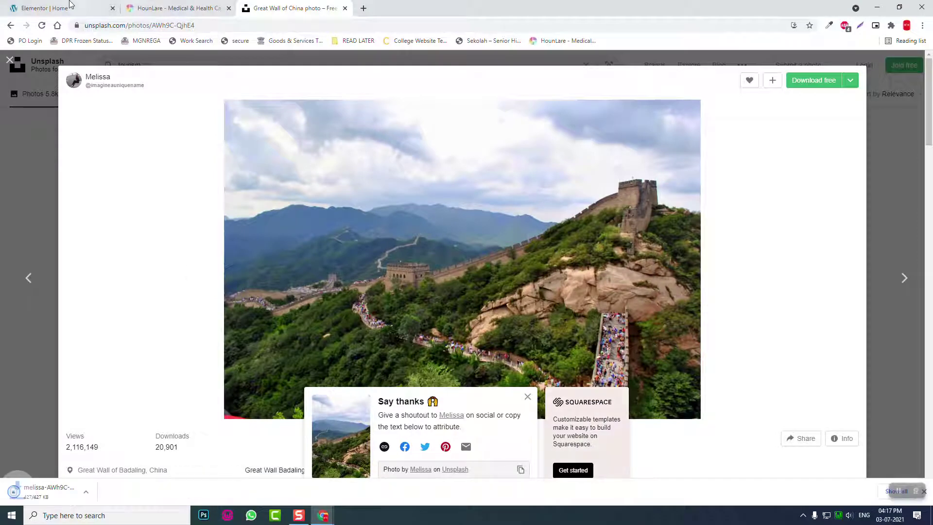
Return to the Elementor page, upload the downloaded Great Wall photo to the media library and insert it as the section's background image
click(78, 8)
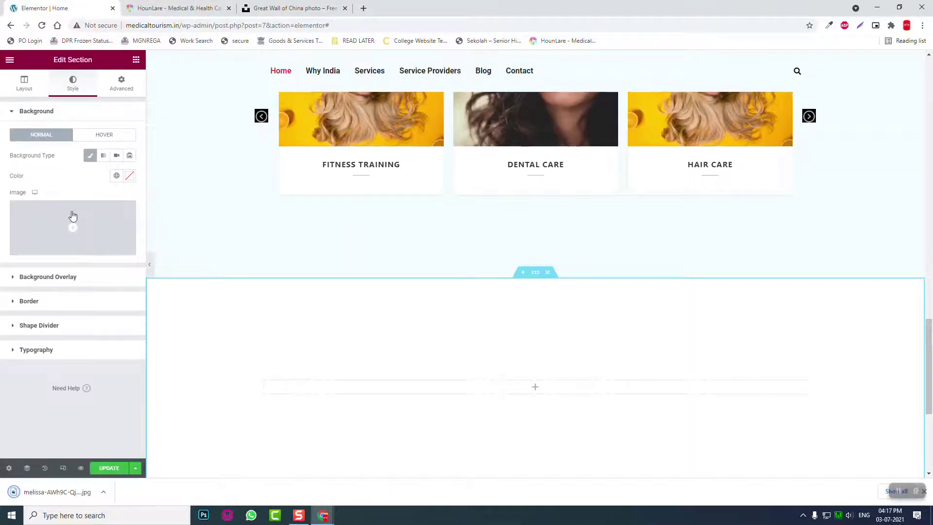
click(73, 220)
drag(50, 506, 132, 277)
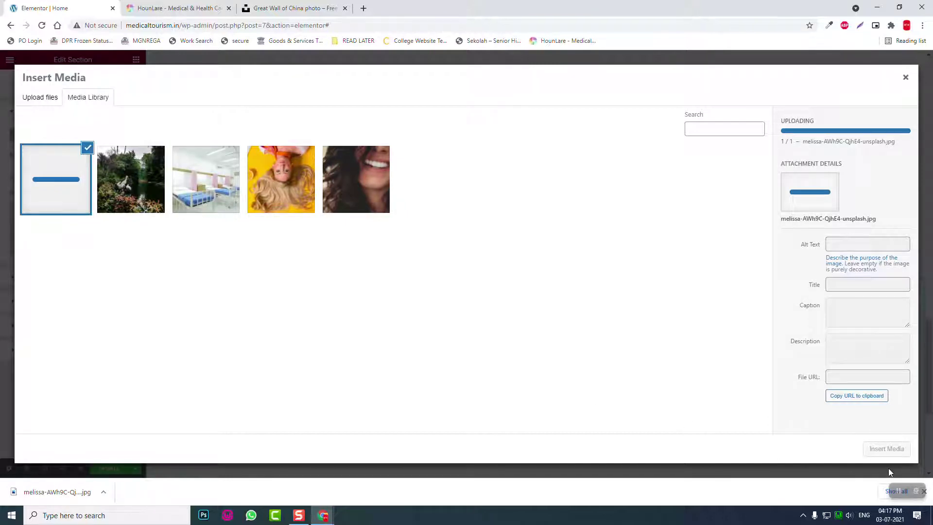
click(884, 450)
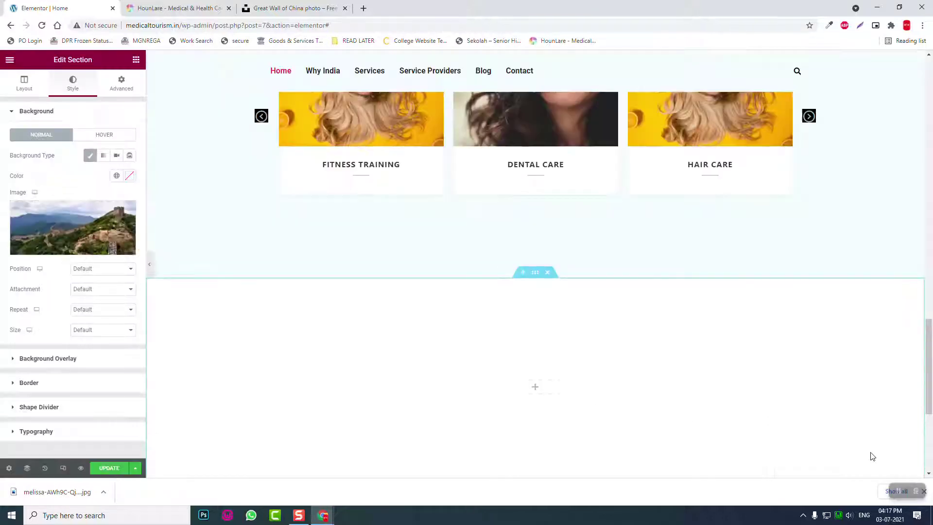
Set the section's background image size to Cover and its attachment to Fixed, and check the effect on the page
click(98, 331)
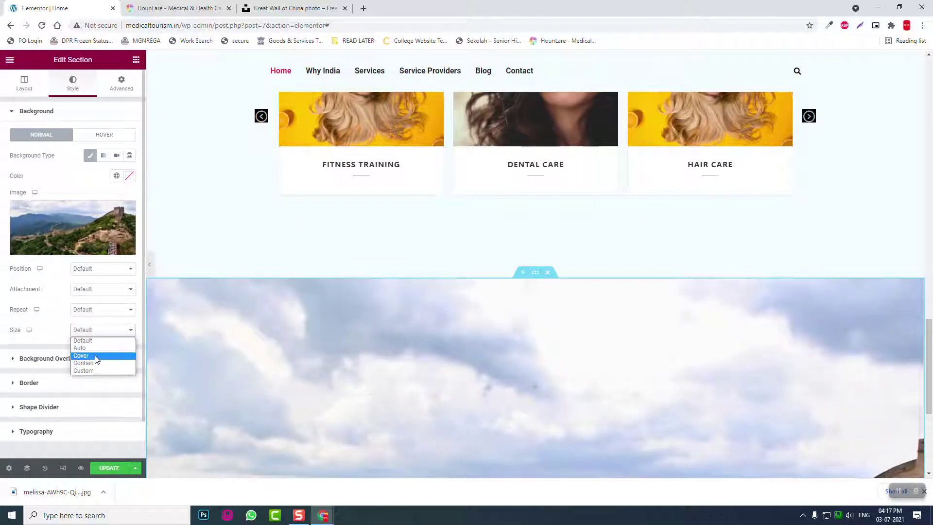
click(95, 359)
click(95, 290)
click(96, 313)
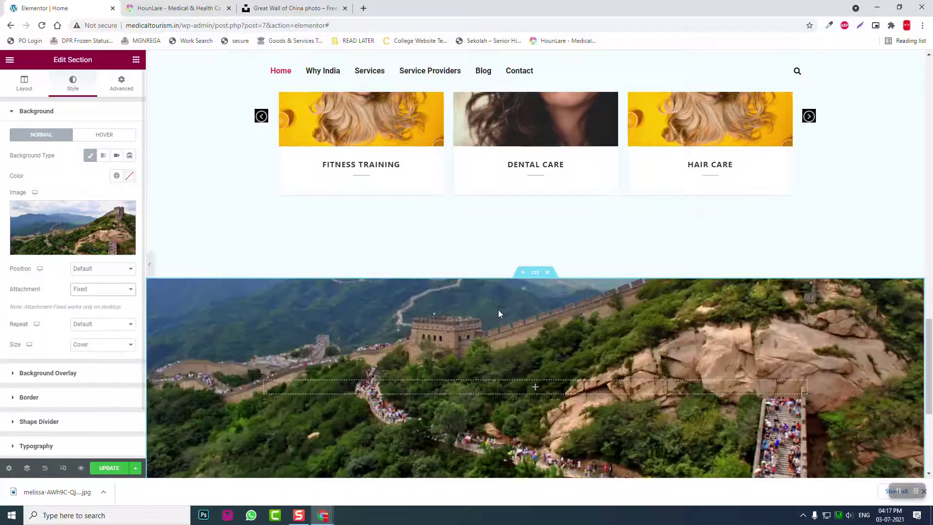
scroll(507, 308, down, 2)
scroll(506, 308, up, 3)
scroll(506, 308, down, 3)
scroll(490, 333, up, 1)
scroll(489, 332, down, 1)
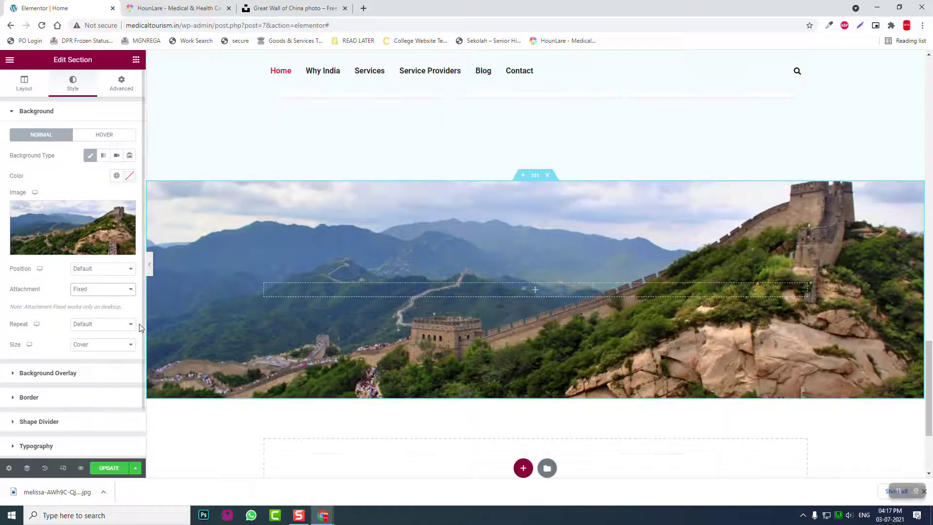
Add a gradient background overlay to the section with first color #FFFFFF and the fully transparent second color #F2295B00
click(51, 375)
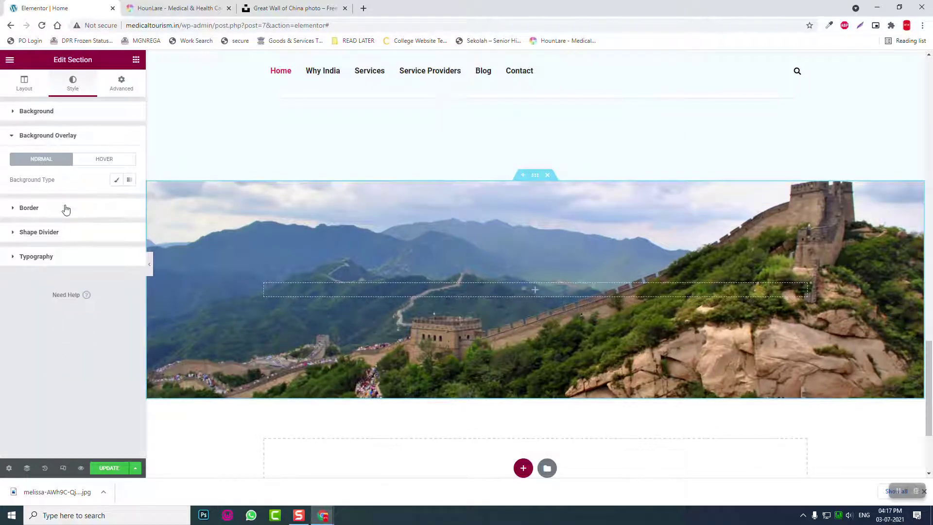
click(131, 183)
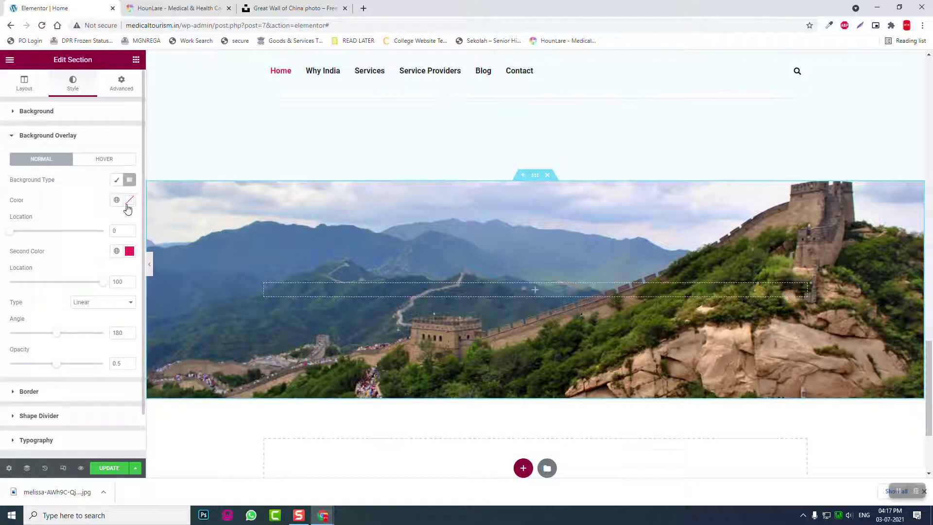
click(128, 204)
click(69, 272)
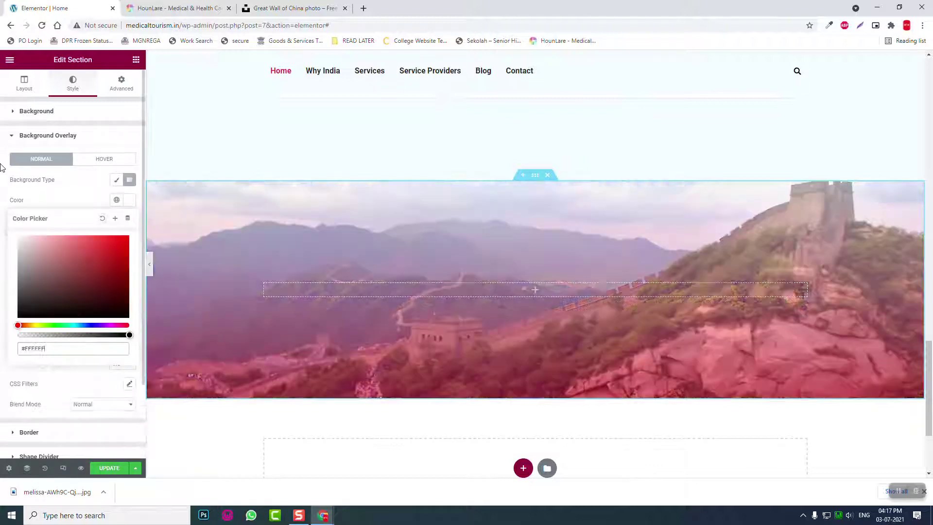
click(43, 194)
click(129, 251)
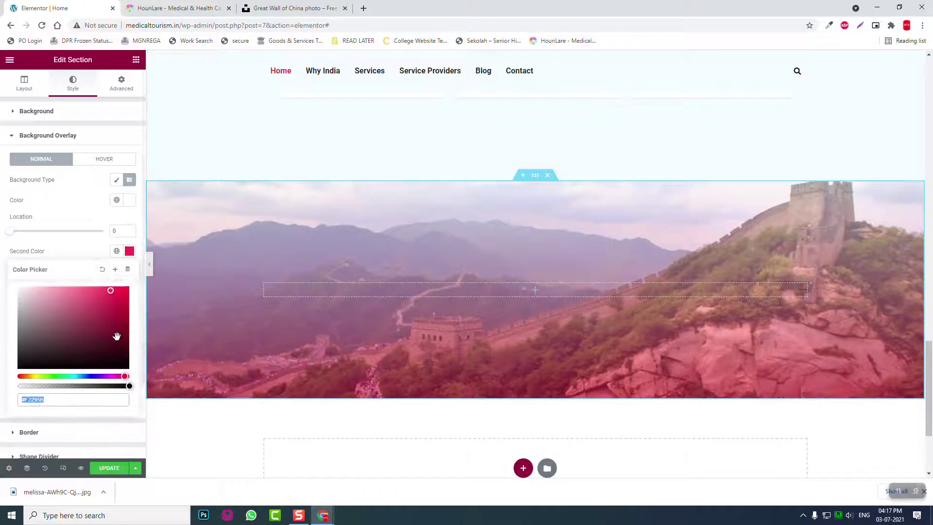
key(End)
text(00)
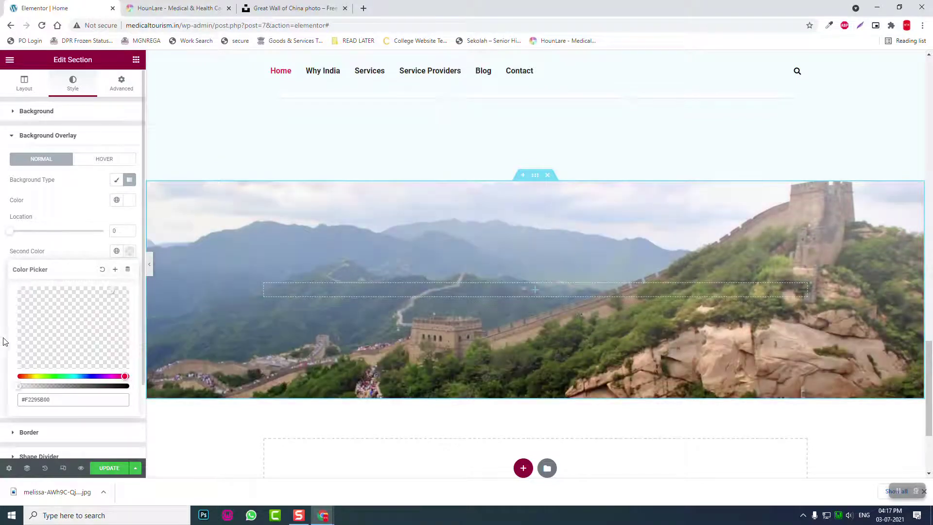
click(95, 254)
Set both gradient color locations to 50, the overlay opacity to 1 and the linear gradient angle to 90
click(114, 231)
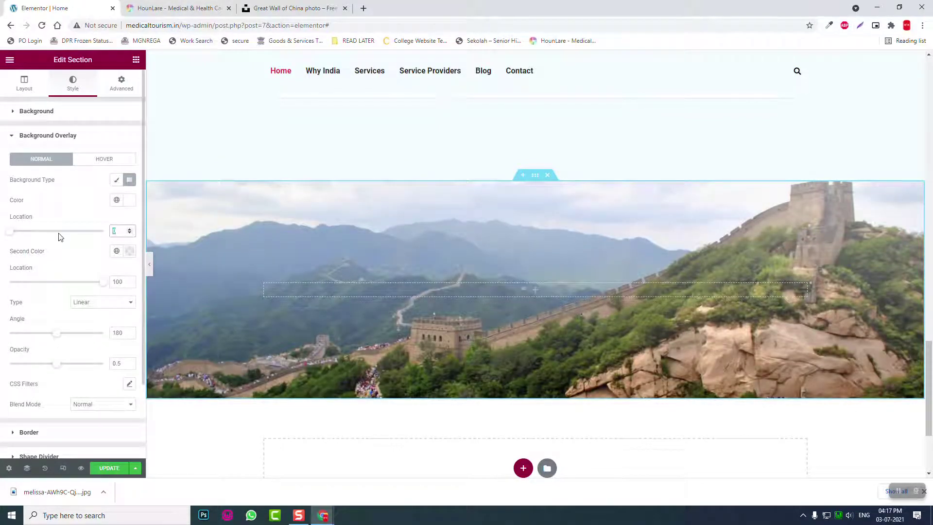
text(50)
double_click(123, 283)
text(50)
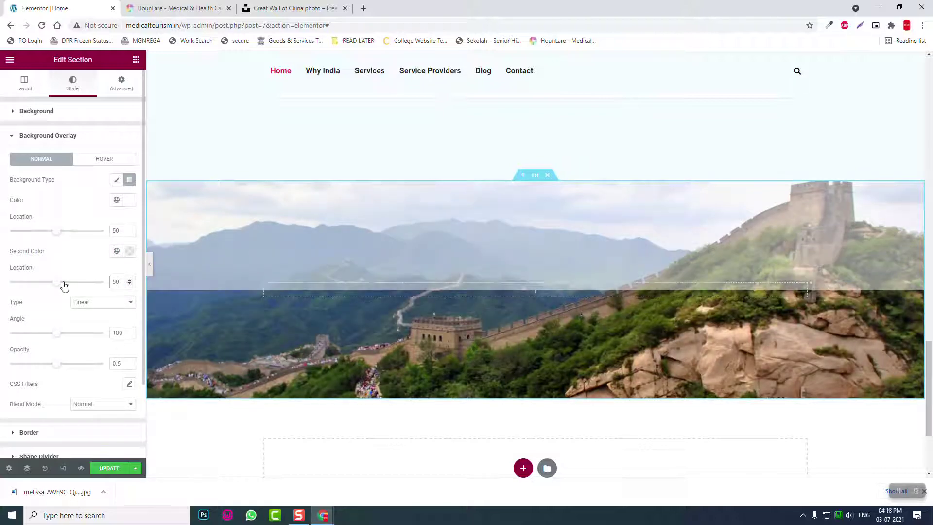
drag(55, 365, 121, 376)
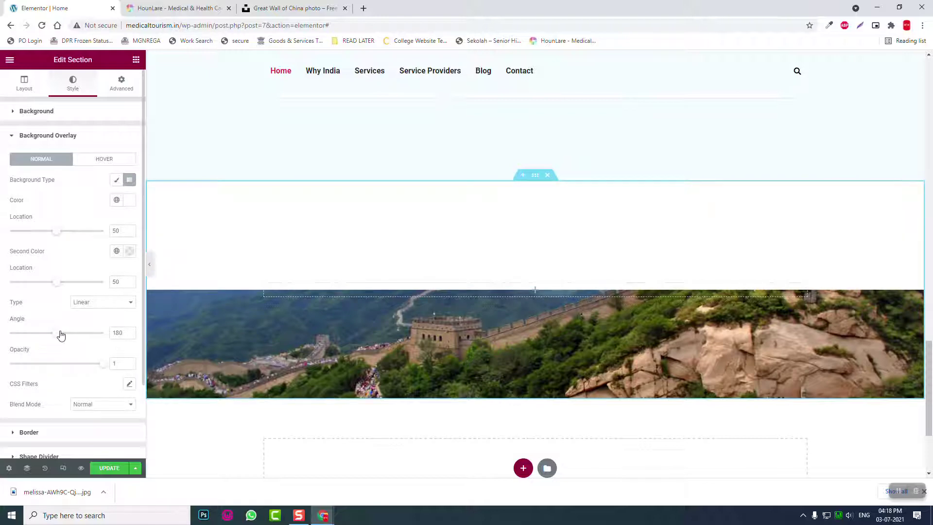
drag(59, 335, 37, 337)
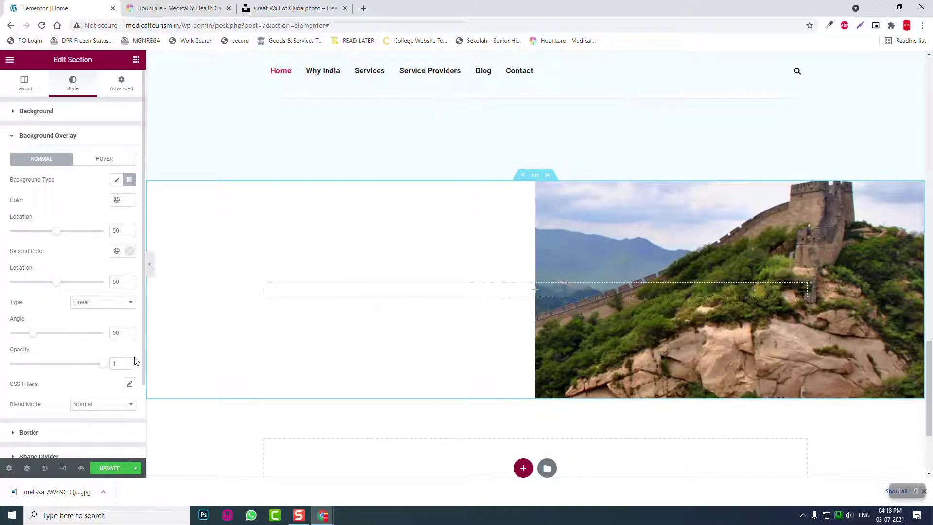
Change the overlay's first color to dark grey #212121 and lower the overlay opacity to 0.44
drag(107, 366, 80, 370)
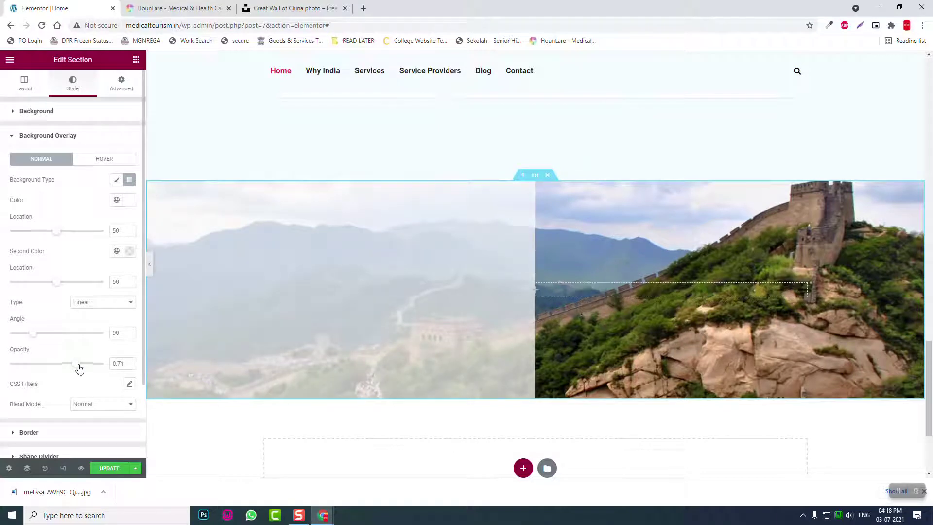
click(129, 201)
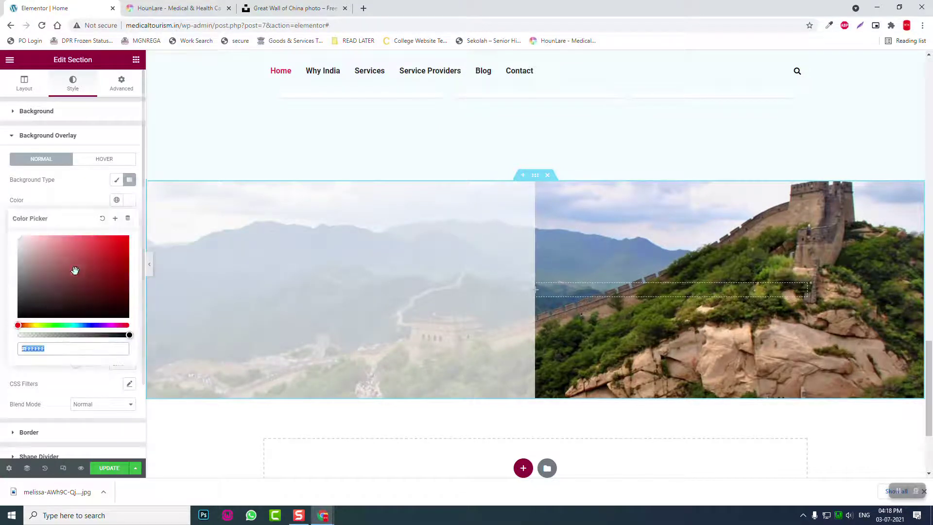
click(24, 309)
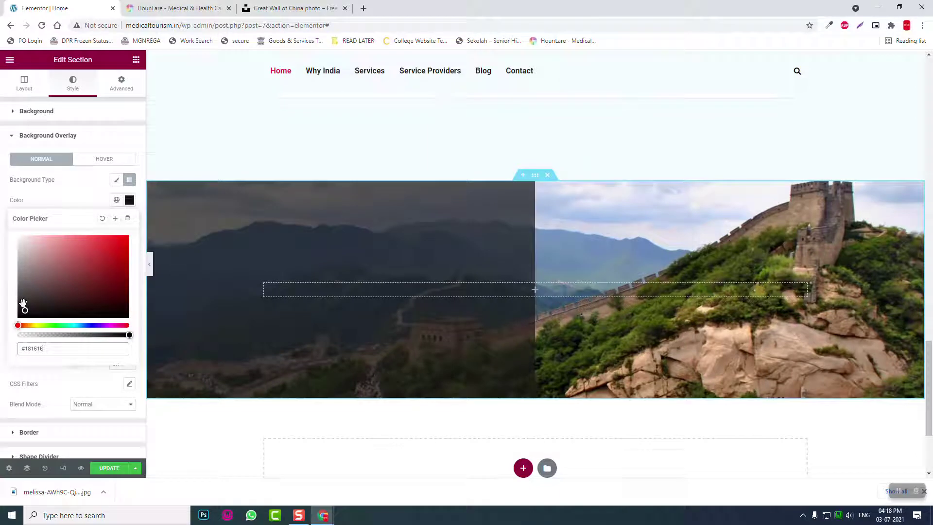
drag(22, 310, 17, 311)
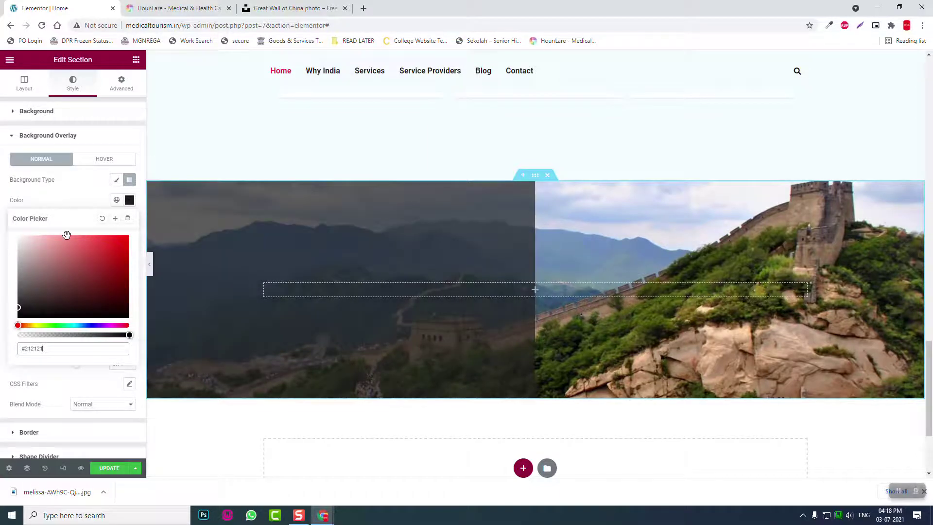
click(68, 189)
drag(77, 365, 51, 367)
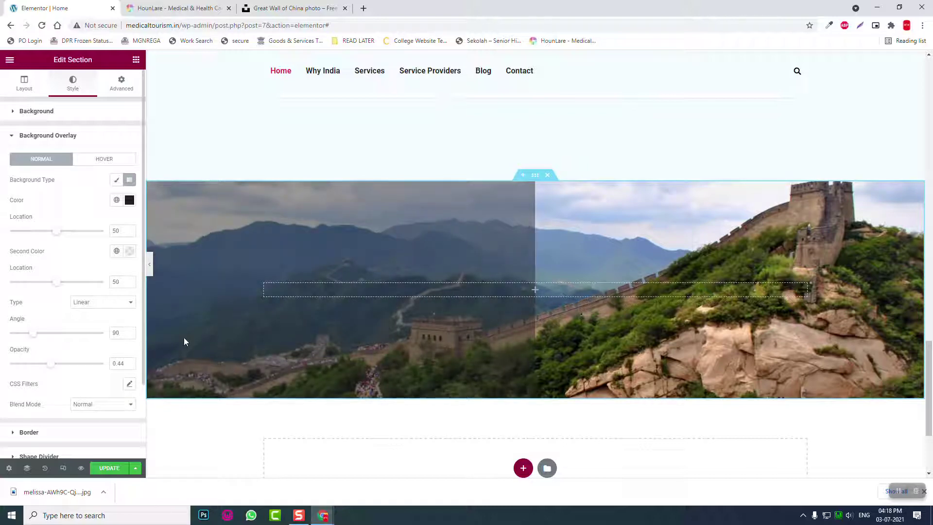
Compare with the HounLare demo banner and place an Icon widget in the Great Wall section
click(135, 61)
click(194, 4)
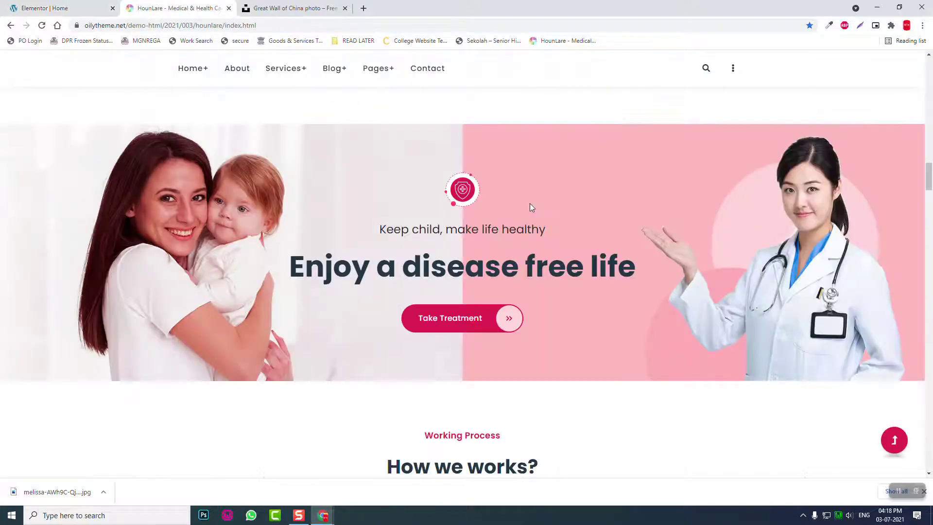
click(94, 4)
click(180, 4)
click(86, 6)
drag(124, 203, 530, 295)
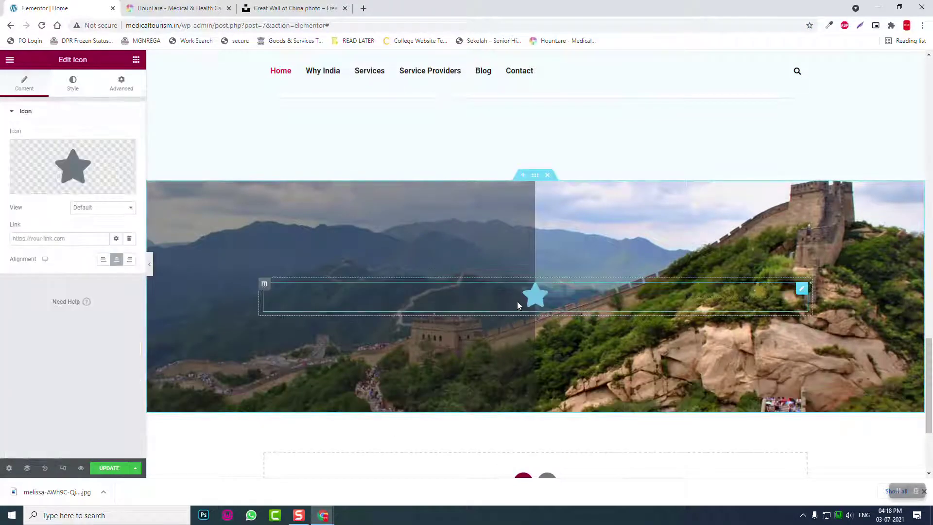
Set the star icon's view to Stacked
click(92, 209)
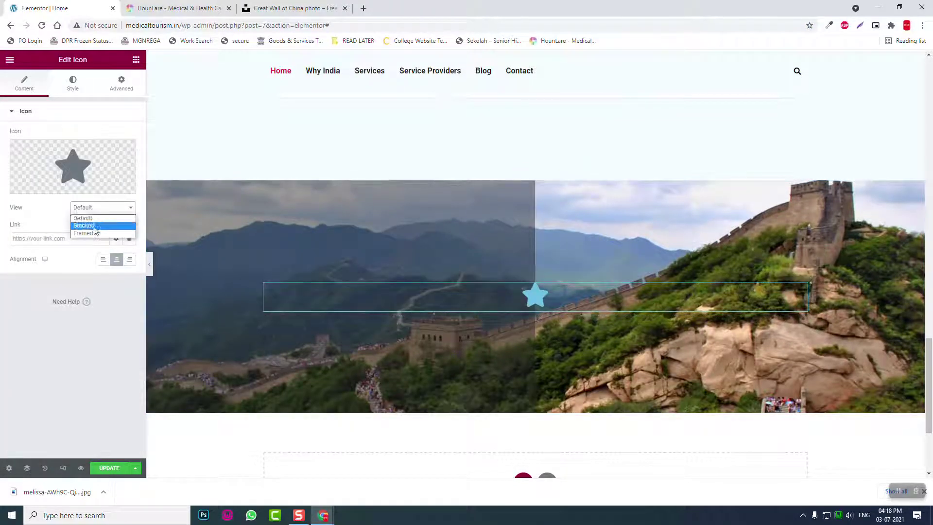
key(Escape)
click(2, 4)
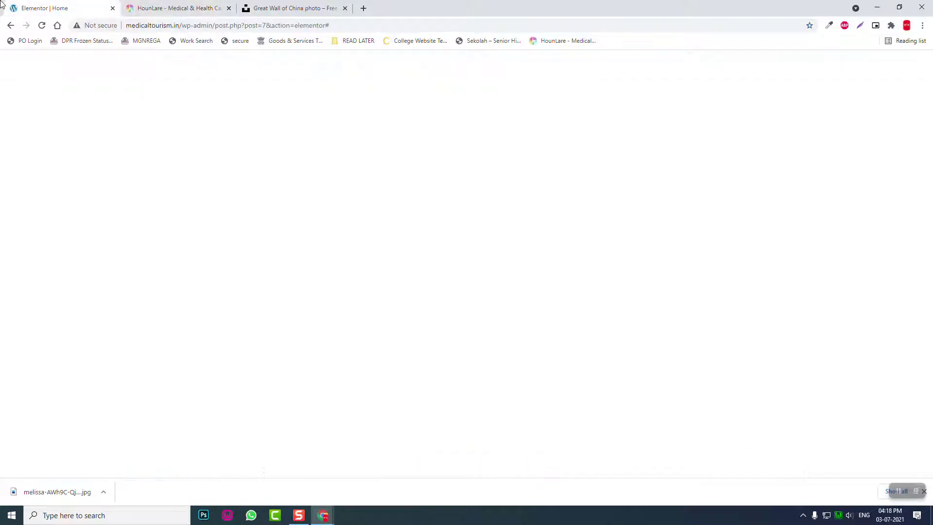
click(96, 209)
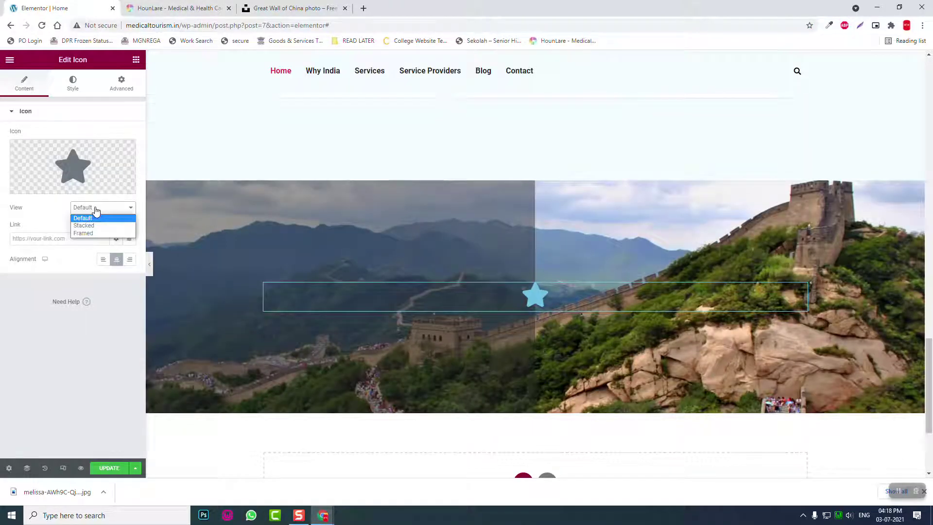
click(95, 225)
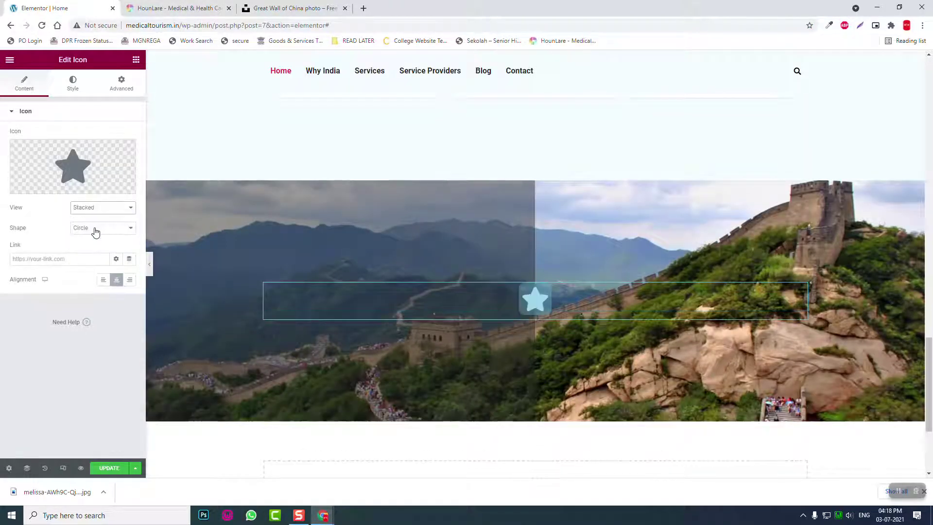
Check the icon in the HounLare demo banner and replace the star with the half-filled shield from the icon library
click(177, 8)
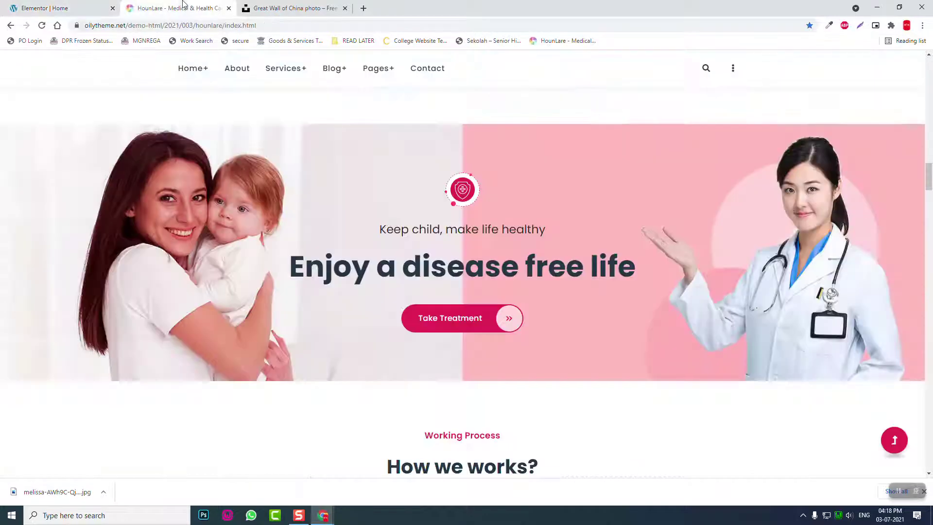
click(43, 8)
click(83, 153)
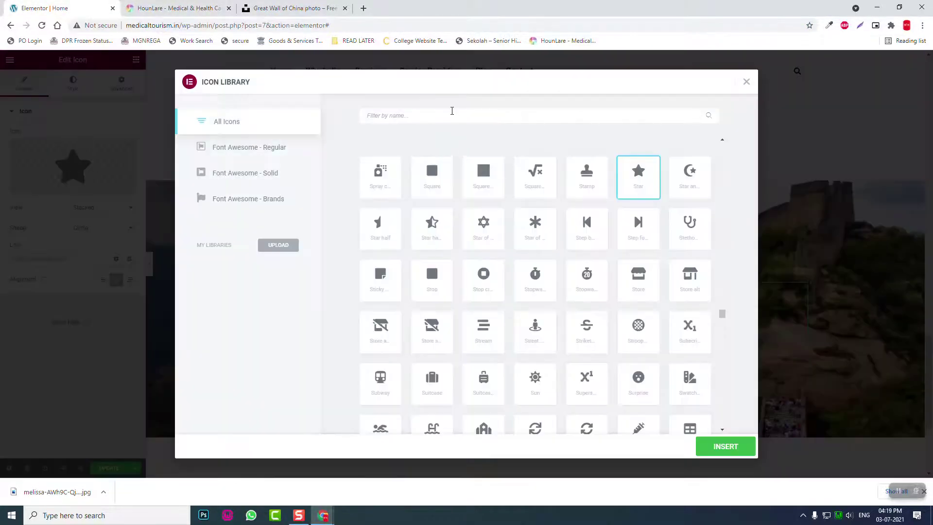
text(shie)
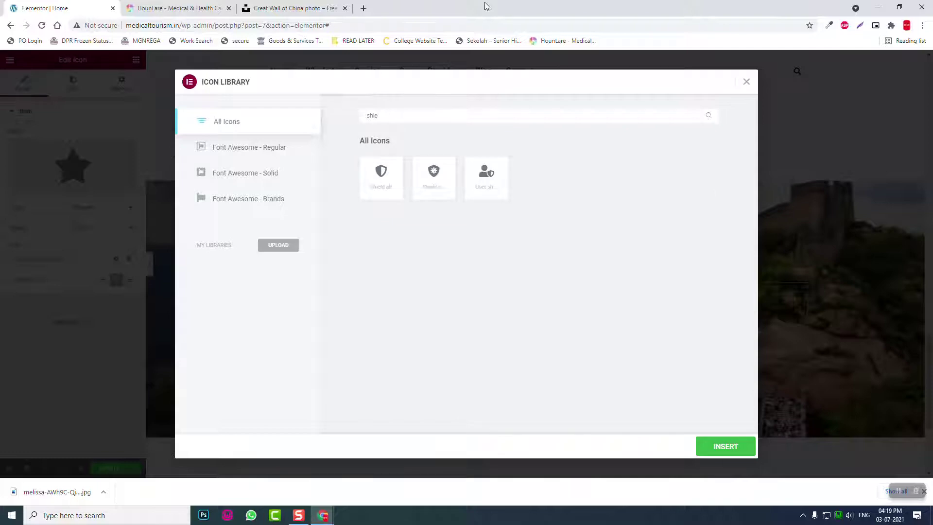
click(383, 176)
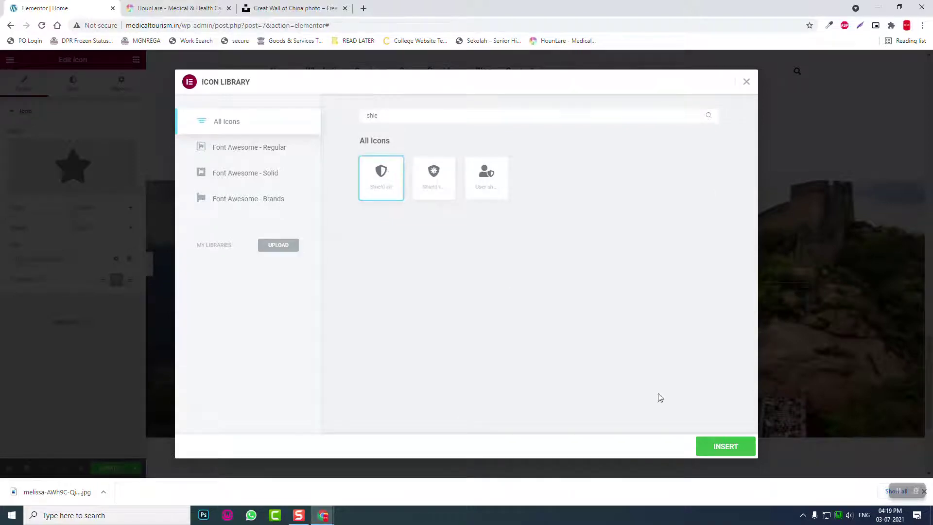
click(721, 447)
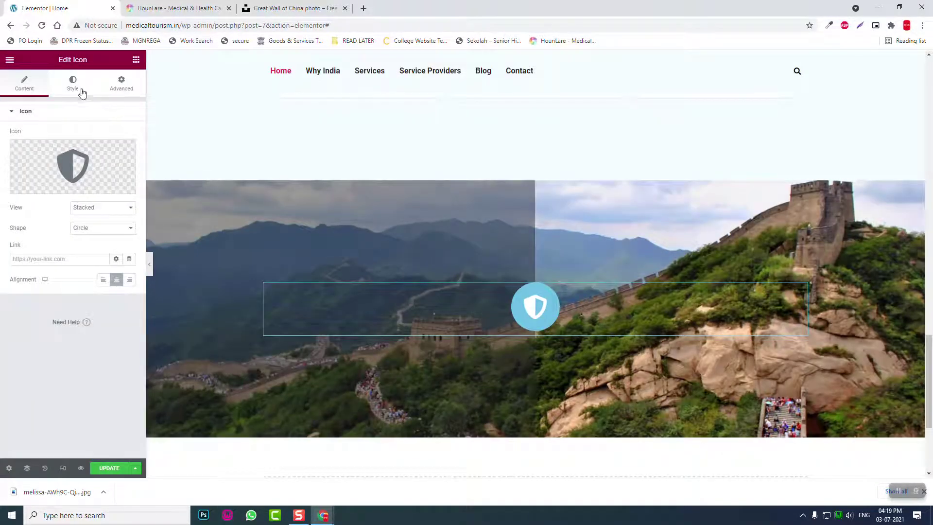
On the HounLare demo page, pick the crimson e12454 from the color picker extension's history and copy its hex code
click(78, 92)
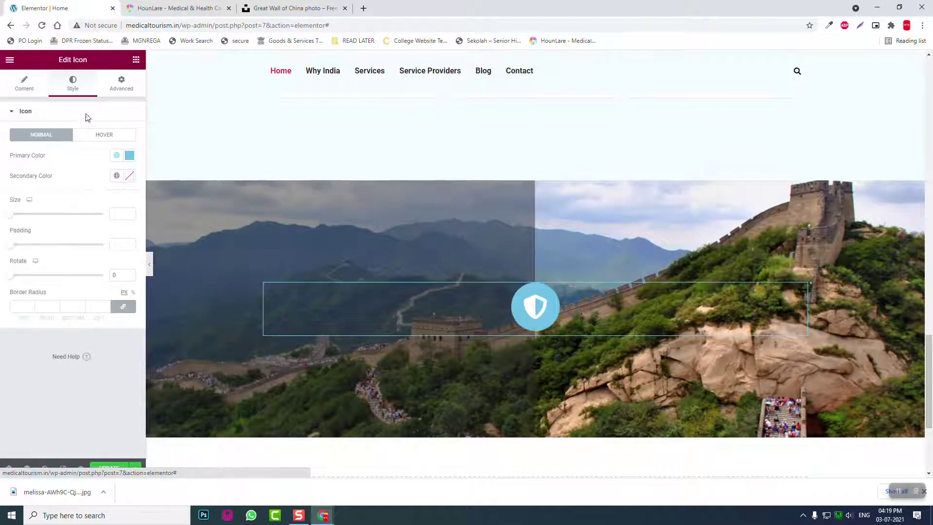
click(218, 4)
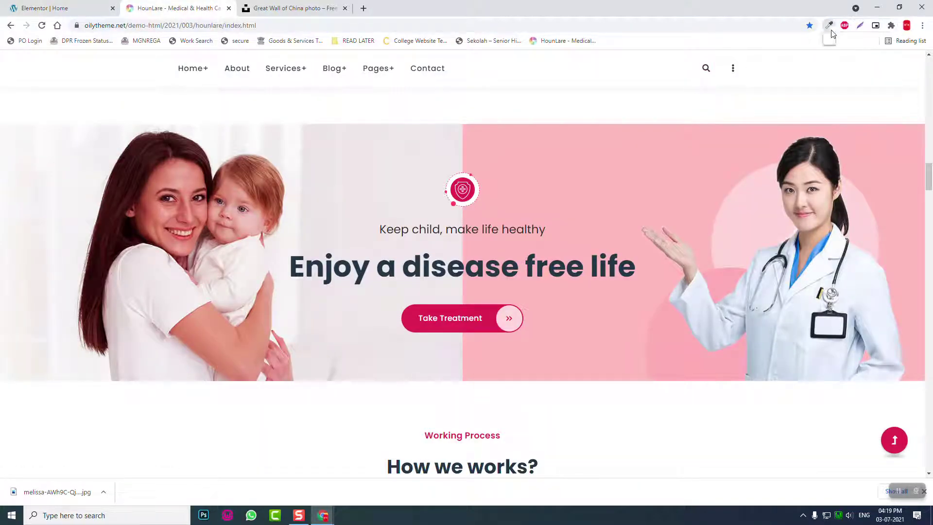
click(832, 27)
click(798, 74)
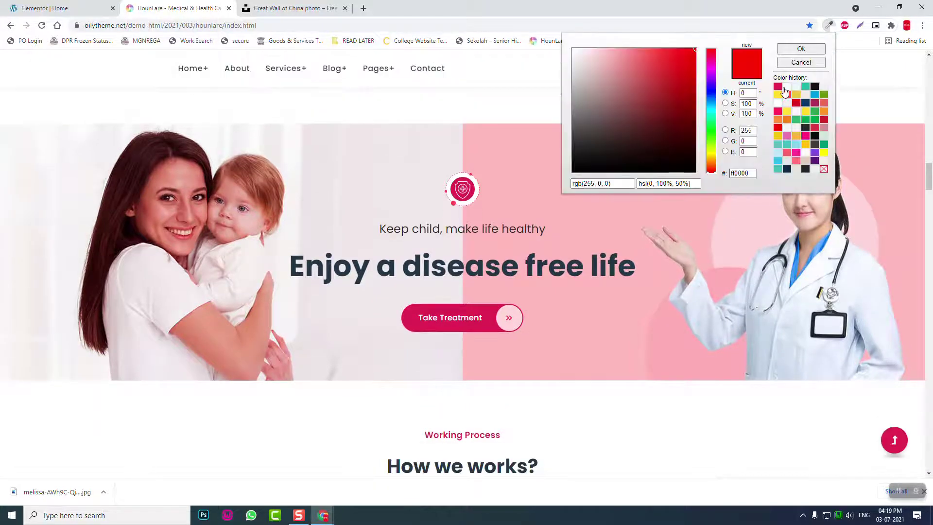
click(777, 86)
double_click(748, 174)
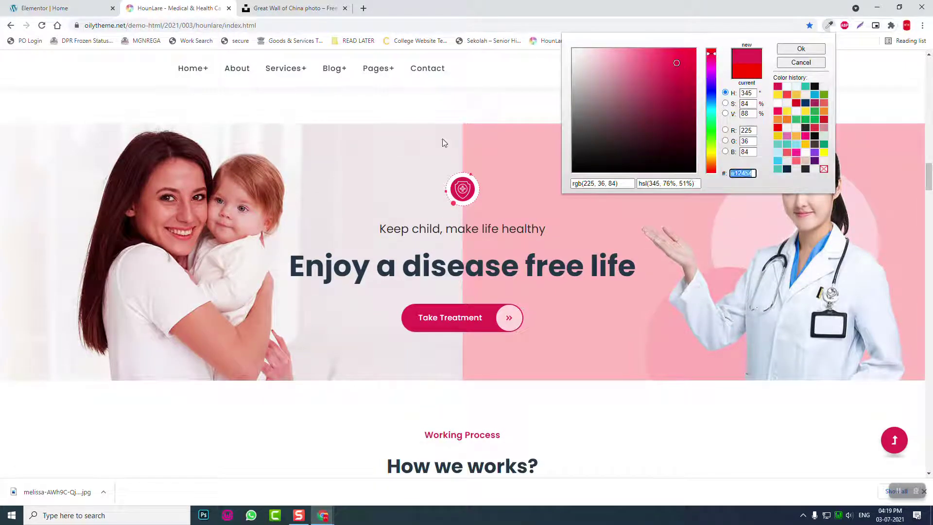
Return to the Elementor page and set the shield icon's primary color to the copied crimson e12454
click(41, 7)
click(128, 155)
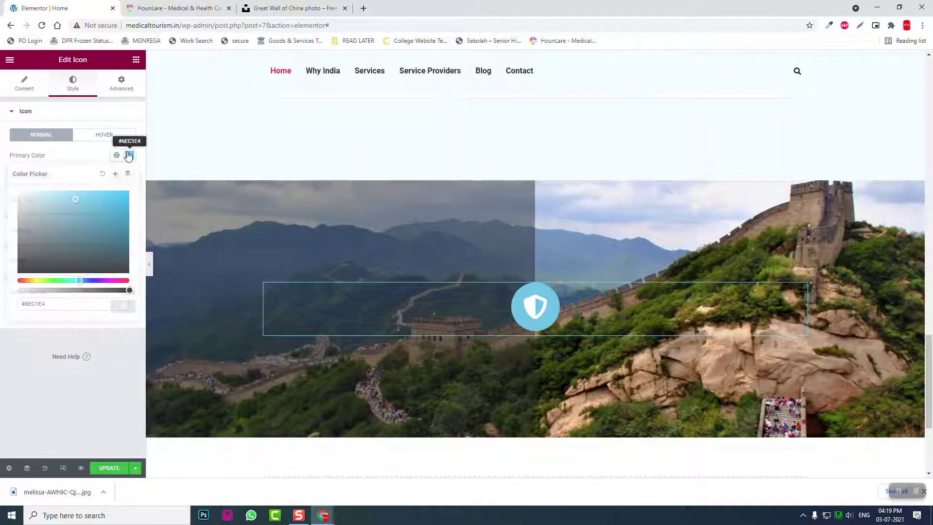
click(86, 156)
click(128, 155)
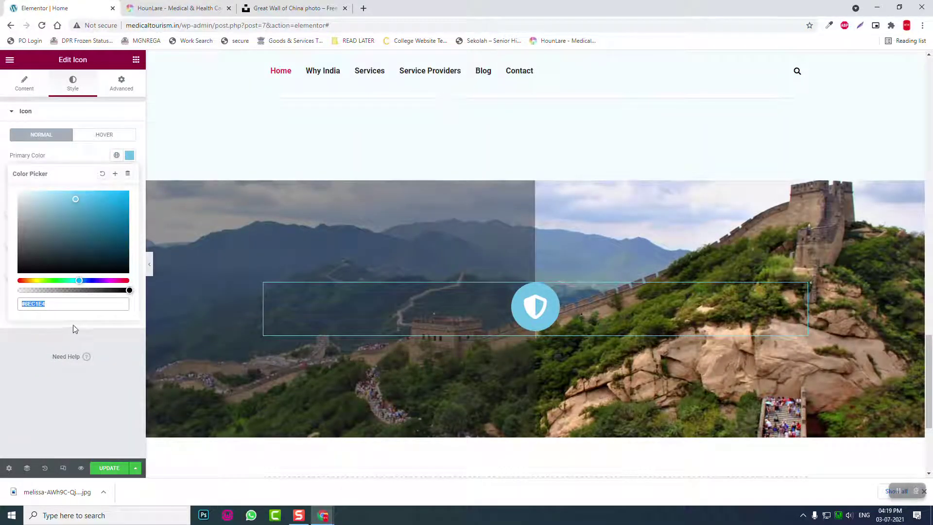
key(ctrl+v)
click(29, 384)
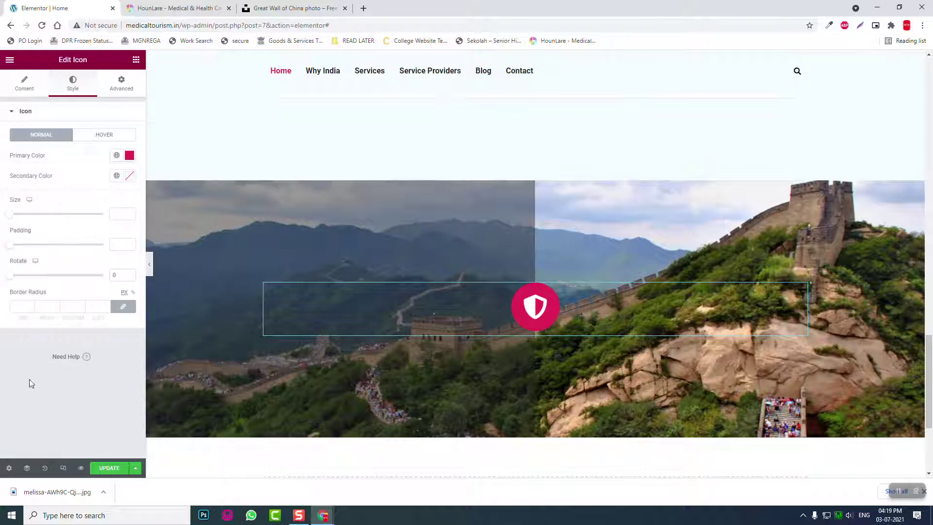
Try the shield icon at size 25 and enlarge it to 30
click(123, 214)
text(25)
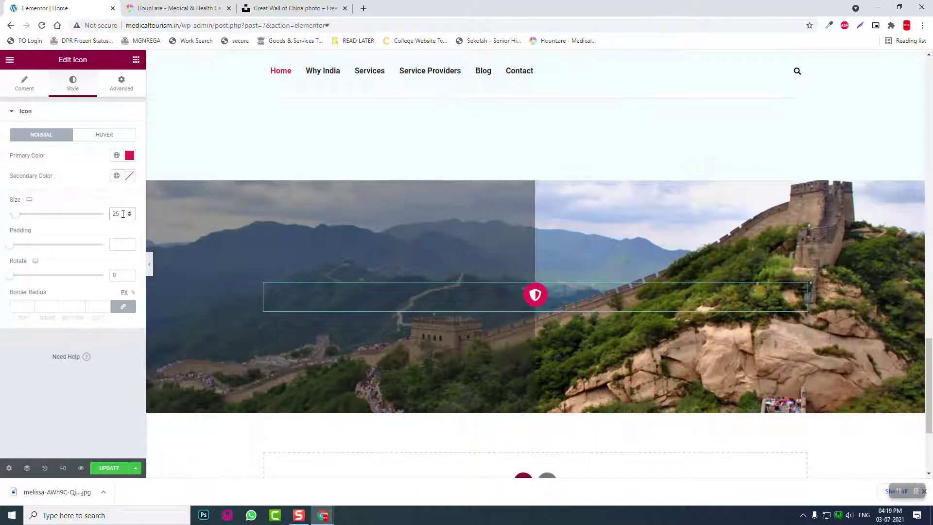
text(30)
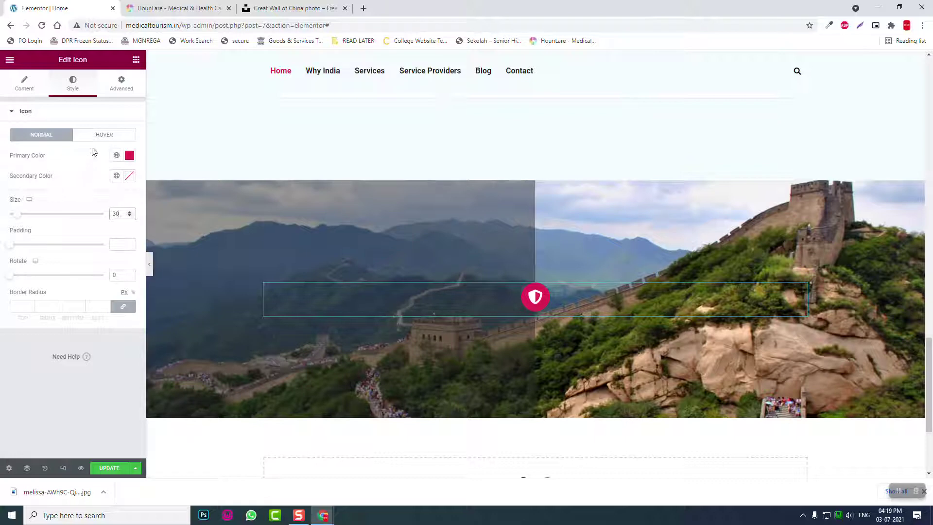
Try a solid border and a default box shadow on the shield icon, and reset both to none
click(123, 87)
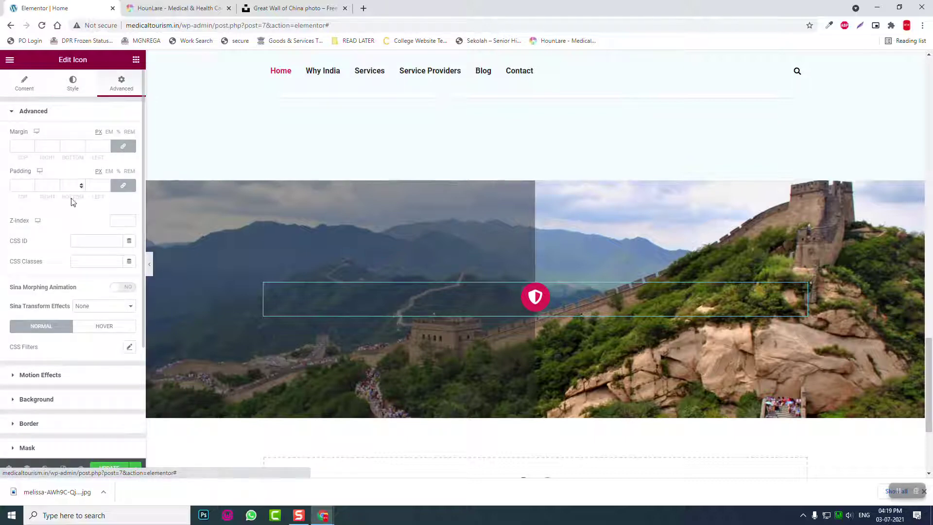
scroll(66, 238, down, 2)
click(57, 329)
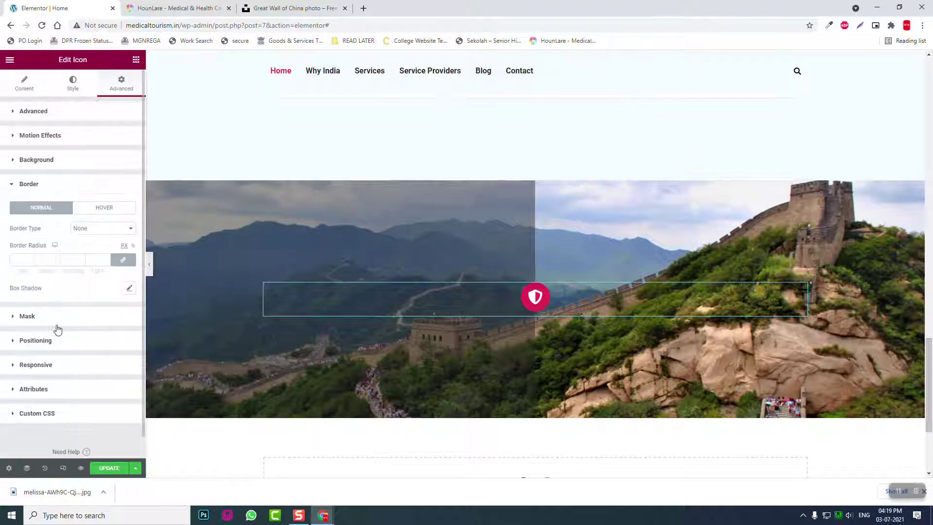
click(111, 228)
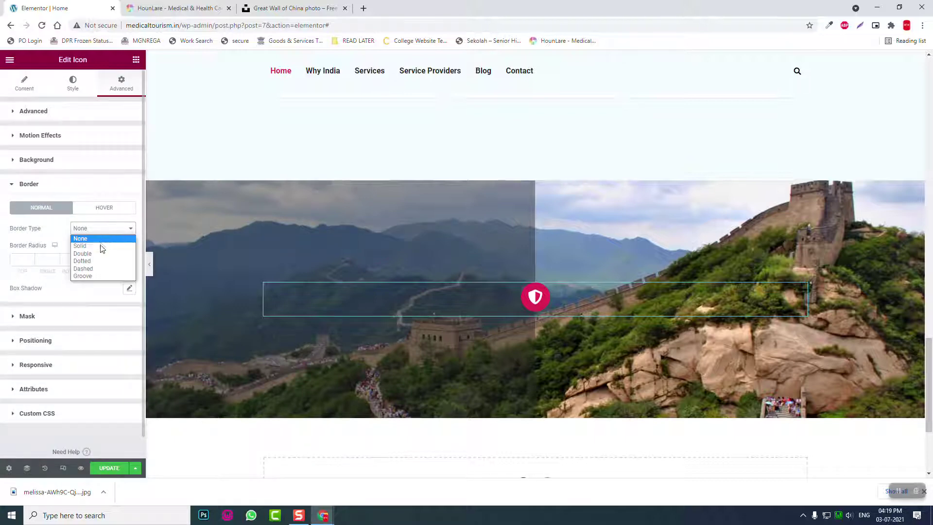
click(80, 246)
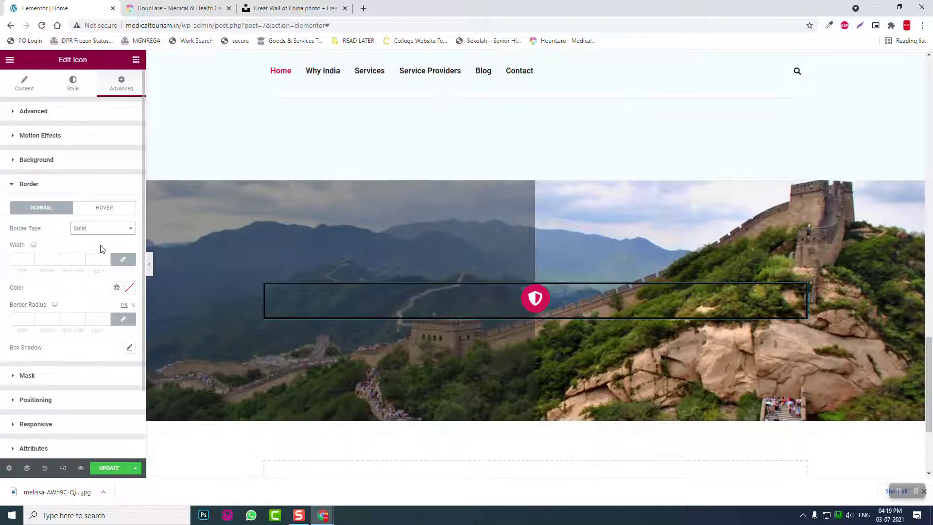
click(90, 231)
click(91, 238)
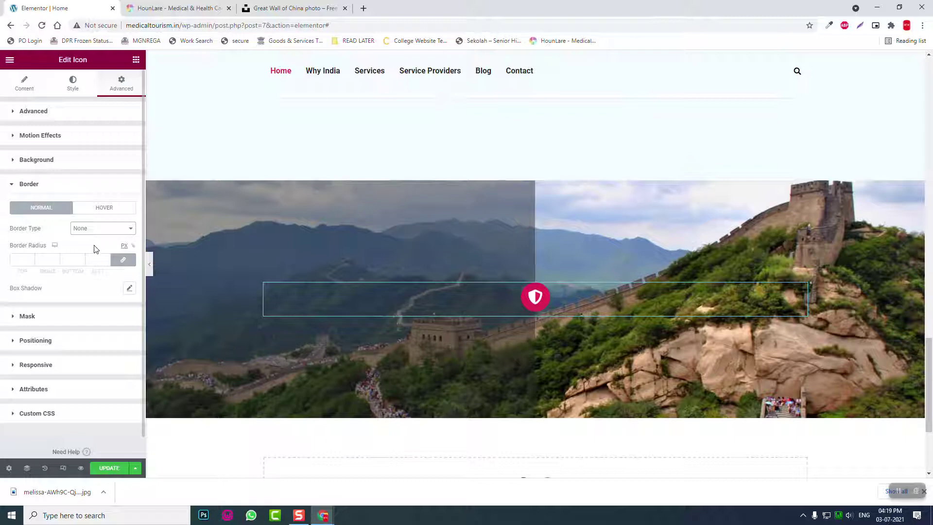
click(129, 288)
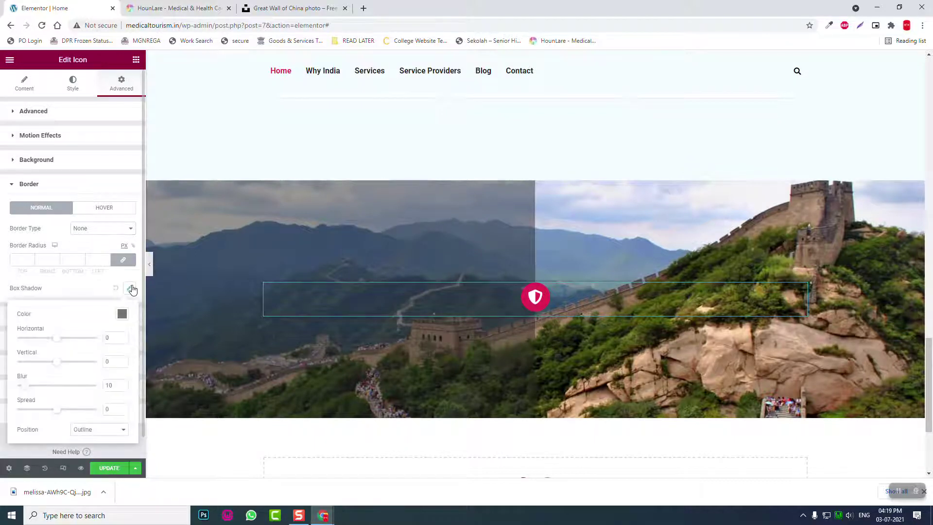
click(118, 289)
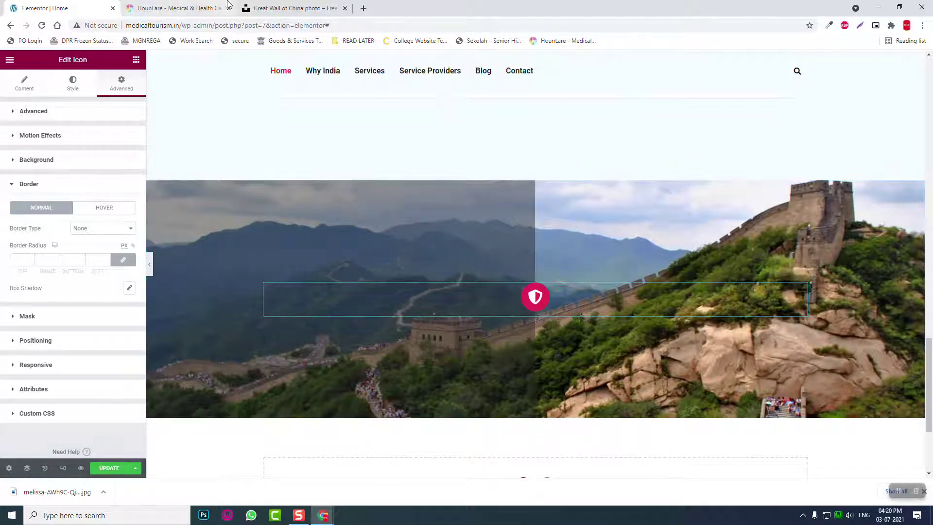
Compare the shield with the icon in the HounLare demo banner and set the shield icon's size to 40
click(197, 5)
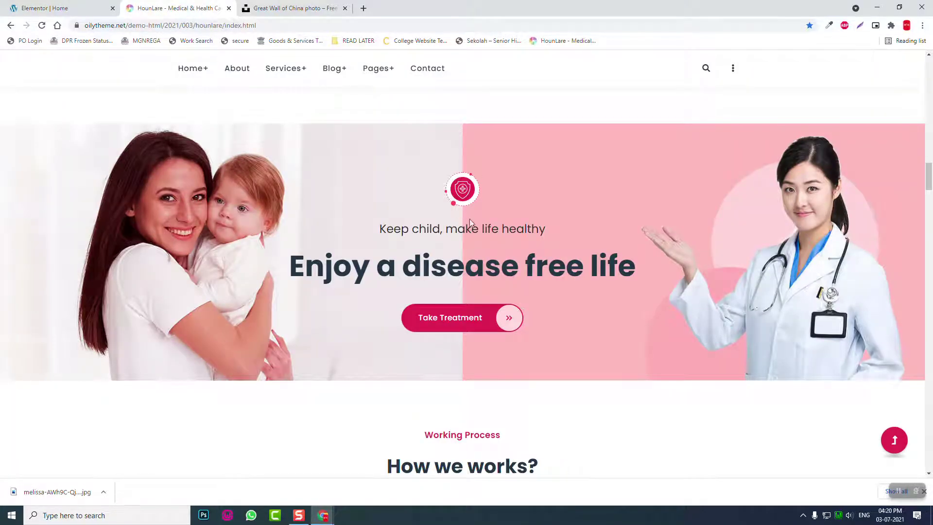
click(95, 7)
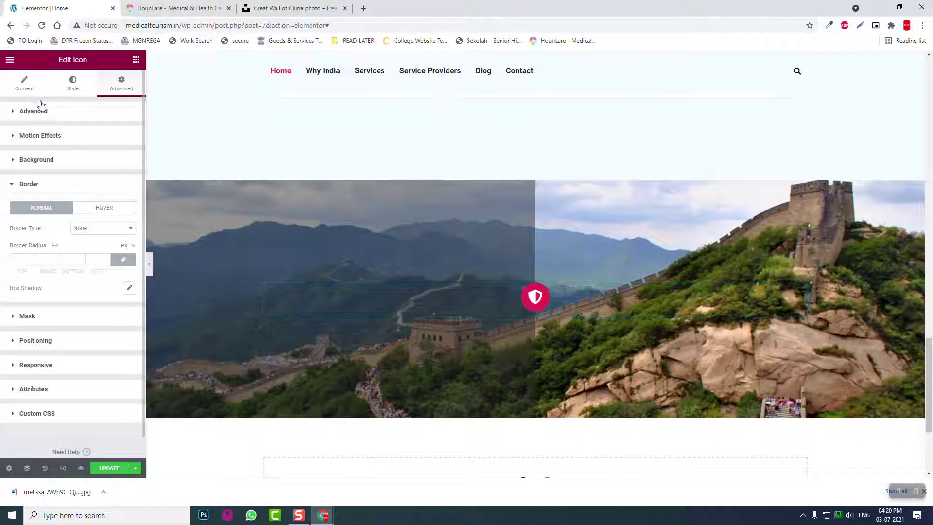
click(75, 86)
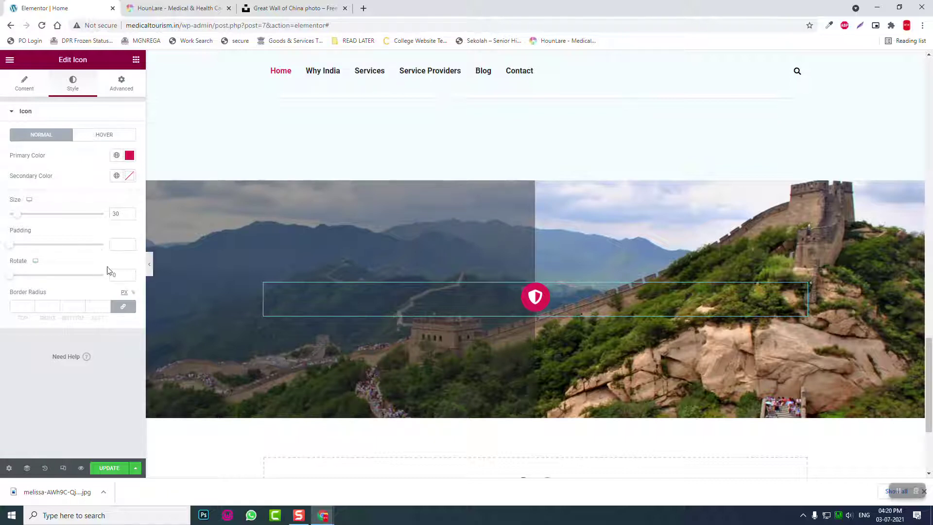
click(19, 90)
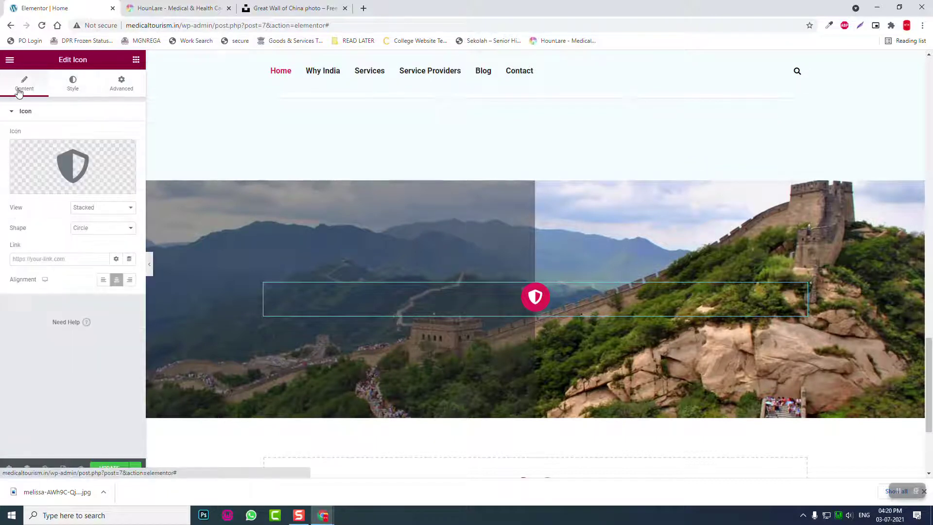
click(76, 91)
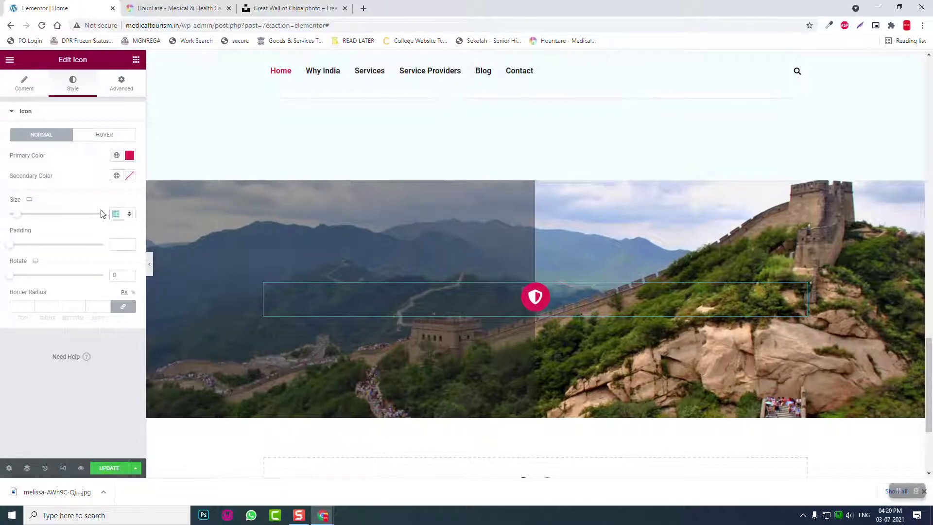
text(0)
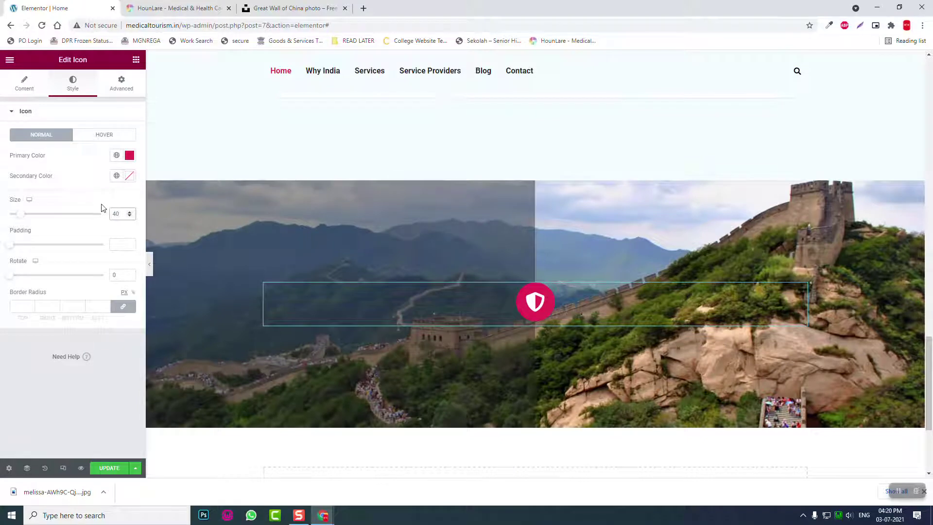
Check the HounLare demo banner, add a new Heading widget below the shield icon, and delete it again
click(136, 59)
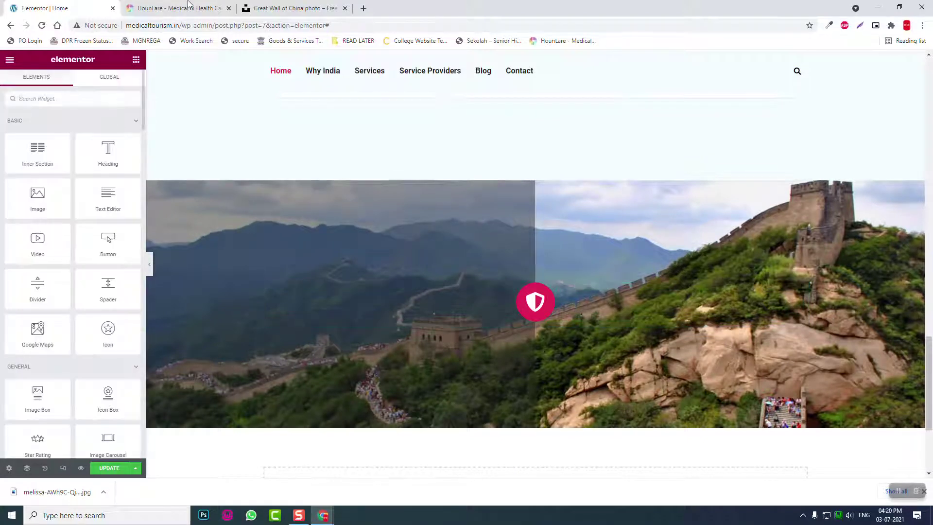
click(149, 5)
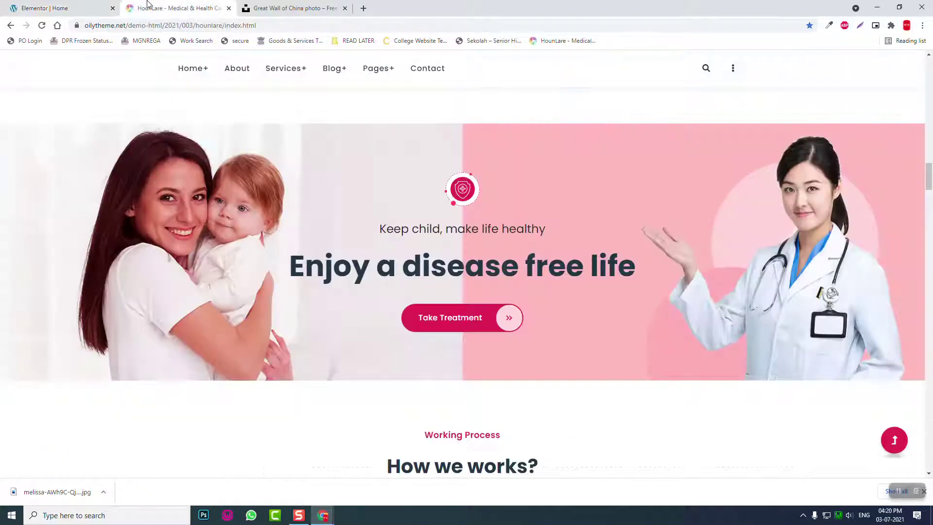
click(38, 4)
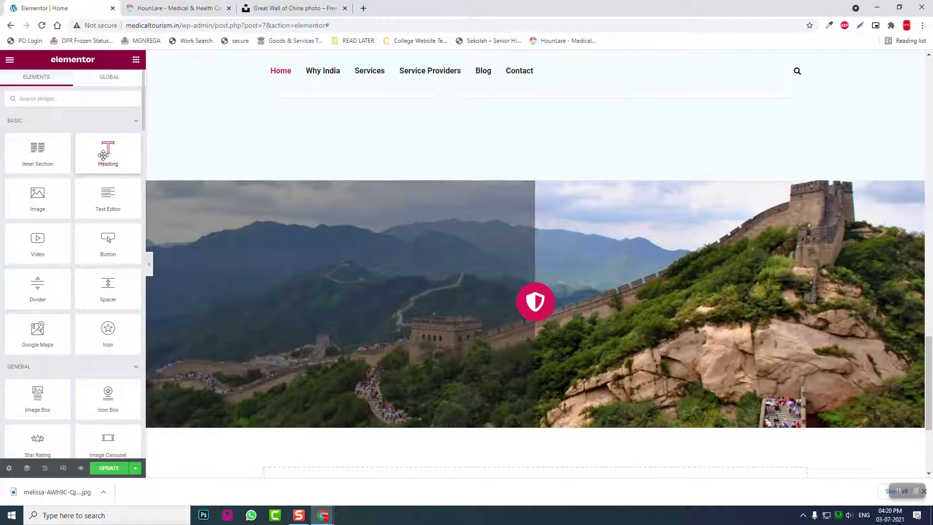
drag(103, 155, 587, 308)
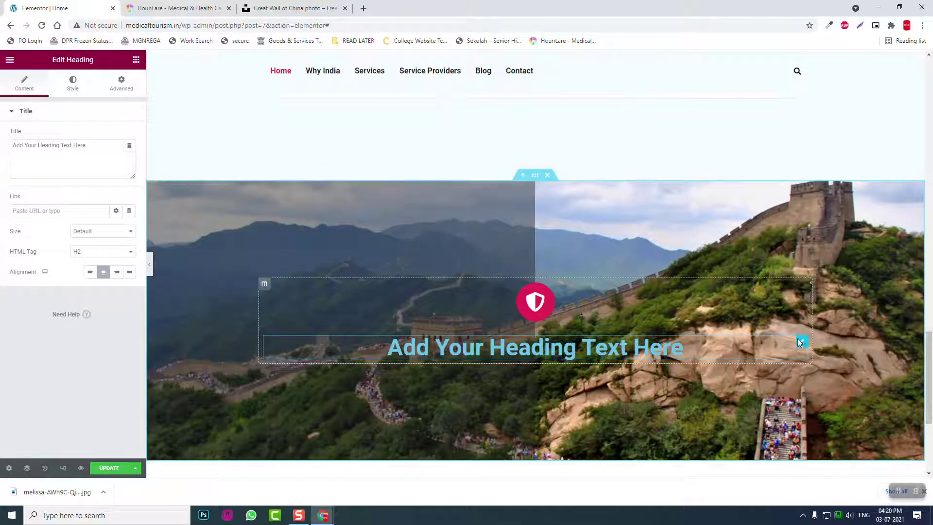
right_click(799, 343)
click(821, 467)
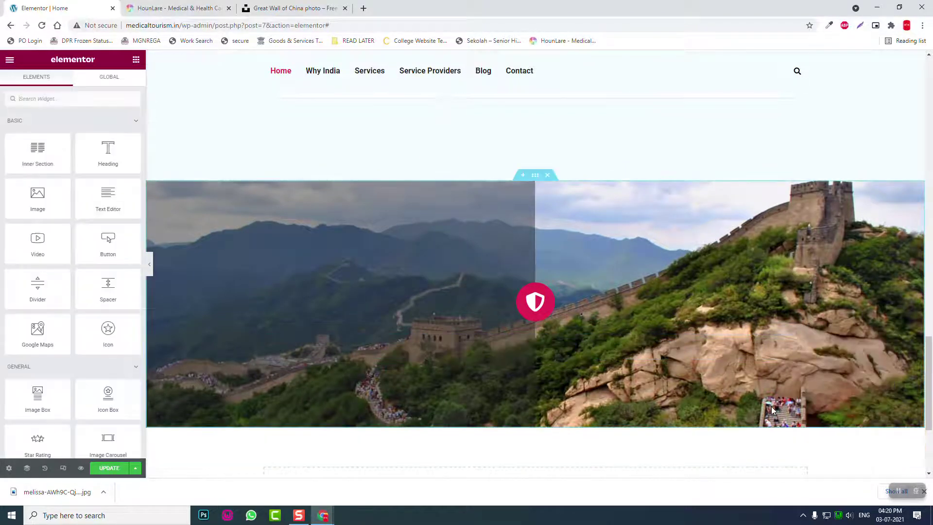
Copy the "OUR SERVICES" heading from the services section and paste it below the shield icon in the banner
scroll(771, 406, up, 7)
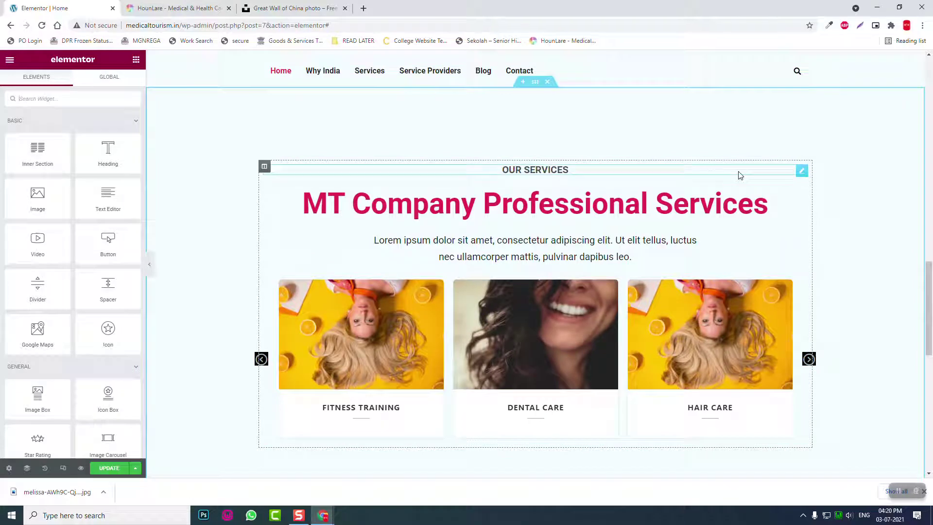
right_click(802, 171)
click(821, 213)
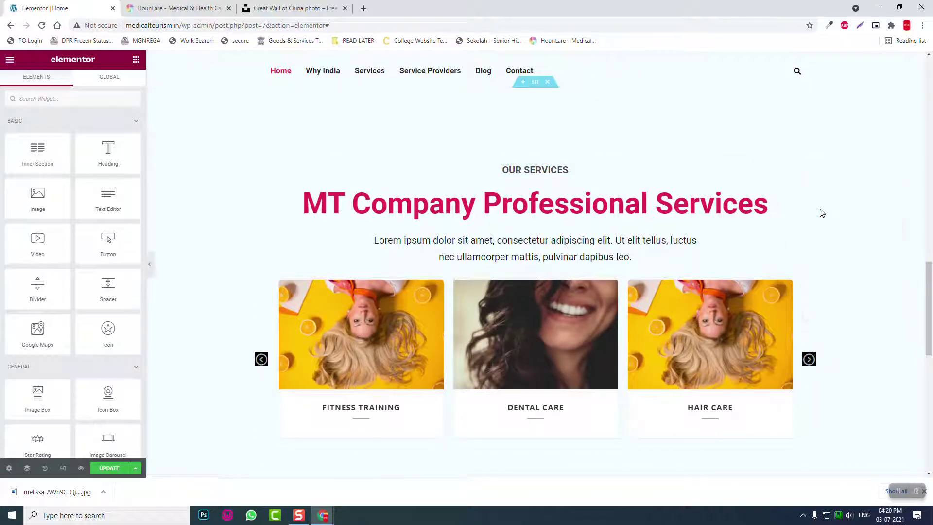
scroll(806, 223, down, 7)
right_click(556, 242)
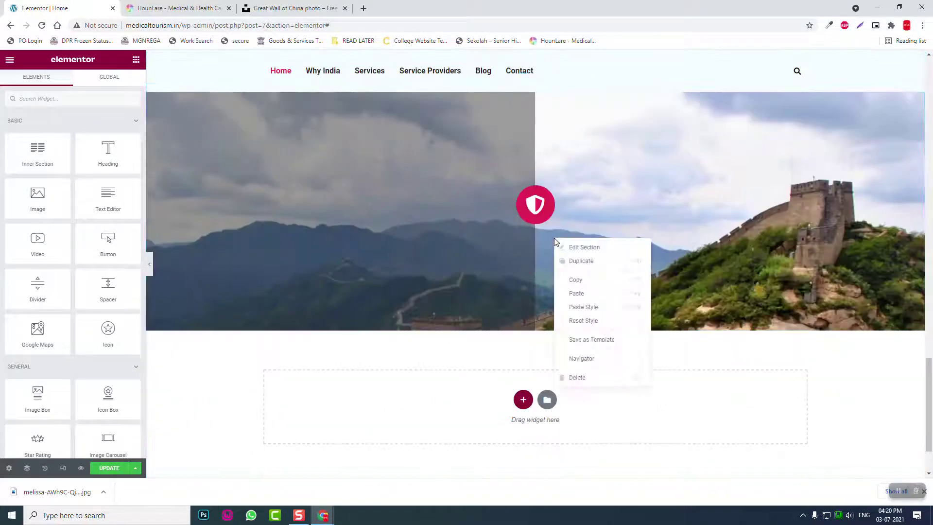
click(589, 293)
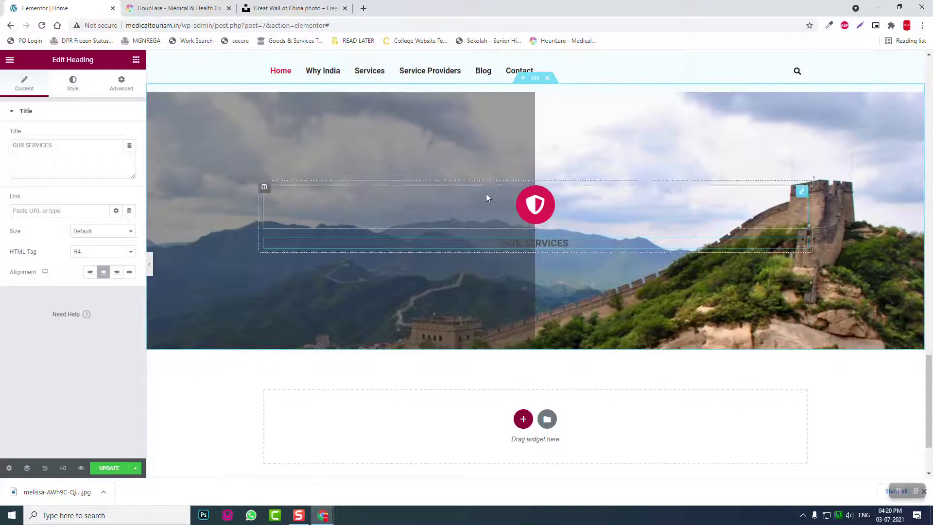
Replace the pasted heading's title with "Keep child, make life healthy" copied from the HounLare demo banner
click(196, 8)
drag(560, 239, 383, 227)
key(ctrl+c)
click(44, 8)
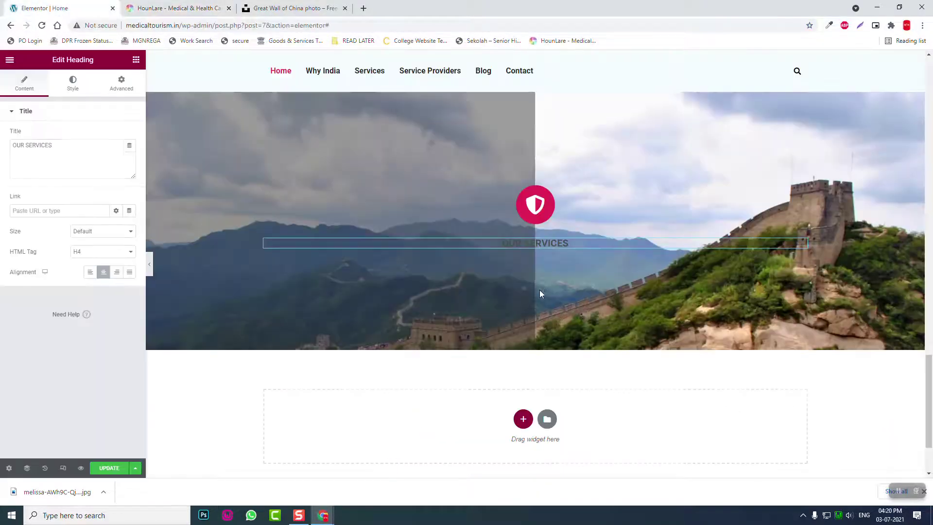
click(83, 150)
key(ctrl+a)
key(ctrl+v)
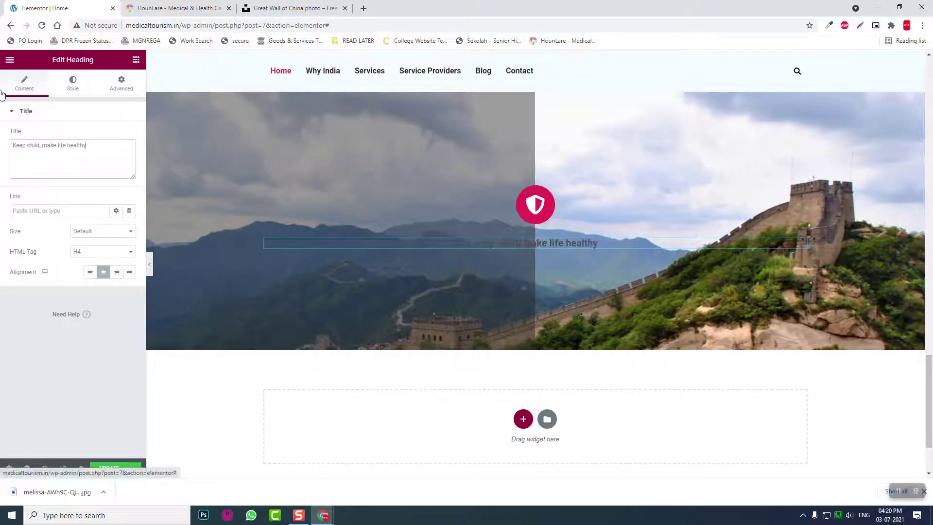
Set the "Keep child, make life healthy" heading's text color to white #FFFFFF
click(73, 83)
click(129, 135)
click(18, 172)
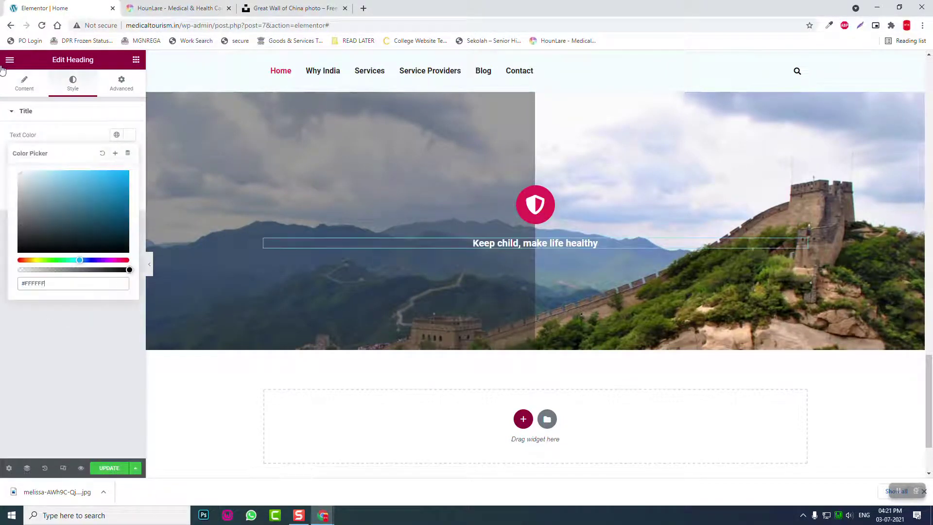
right_click(802, 246)
click(178, 8)
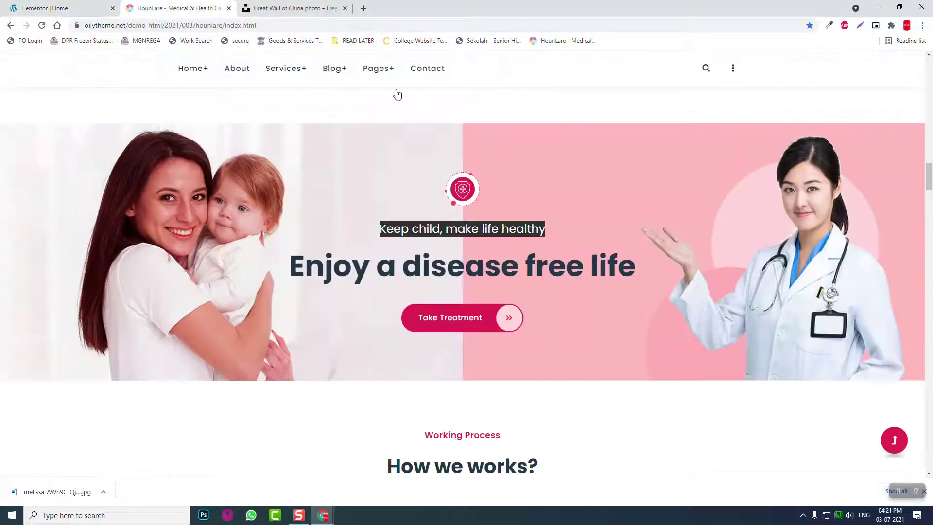
click(89, 7)
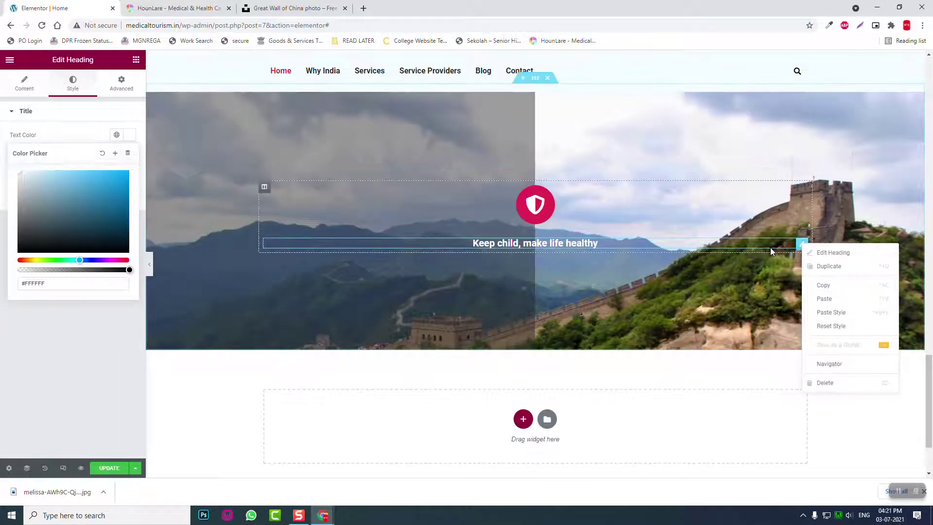
click(771, 246)
Copy the "MT Company Professional Services" heading and paste it below the "Keep child, make life healthy" heading in the banner
scroll(680, 209, down, 10)
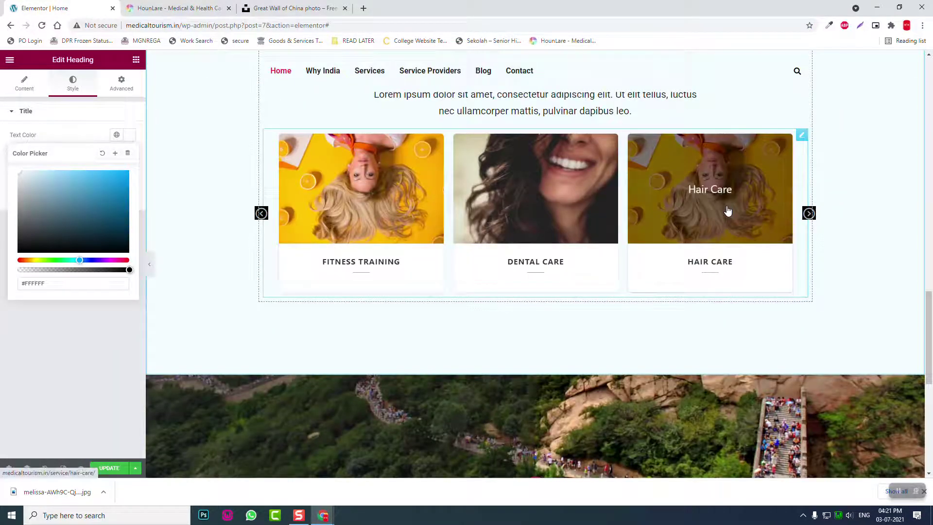
scroll(720, 213, up, 7)
scroll(718, 337, down, 1)
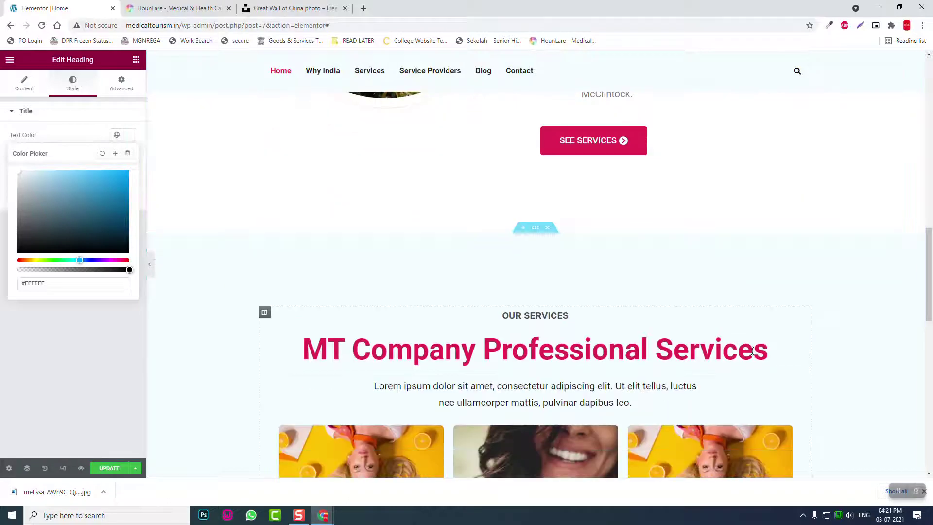
right_click(801, 333)
click(820, 373)
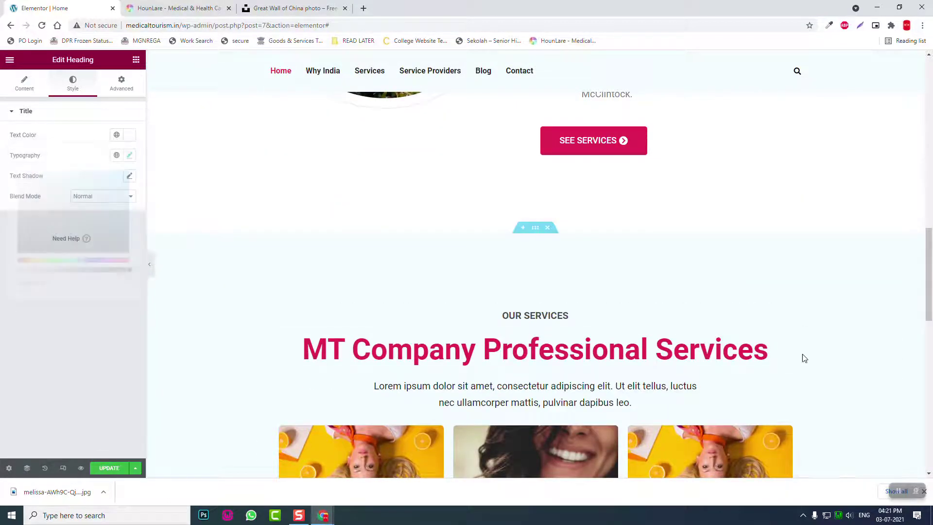
scroll(767, 349, down, 7)
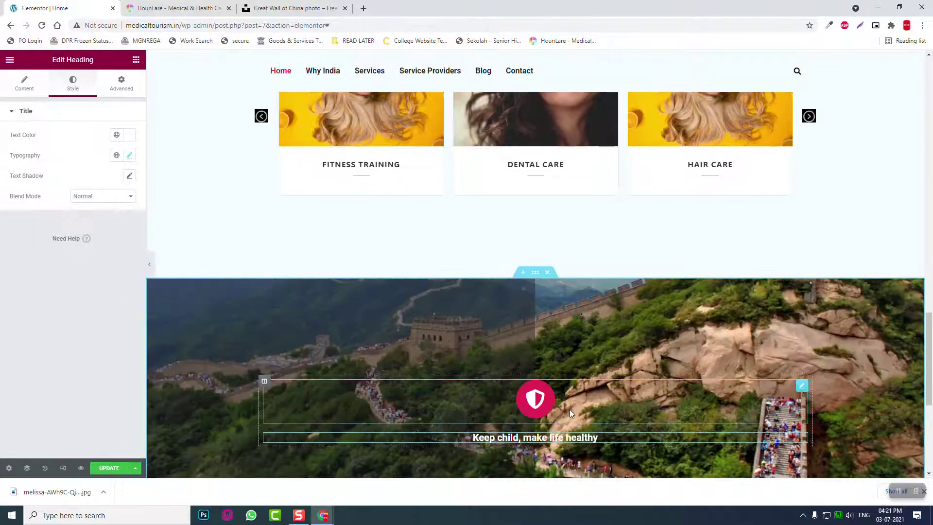
scroll(570, 409, down, 3)
right_click(548, 330)
click(575, 386)
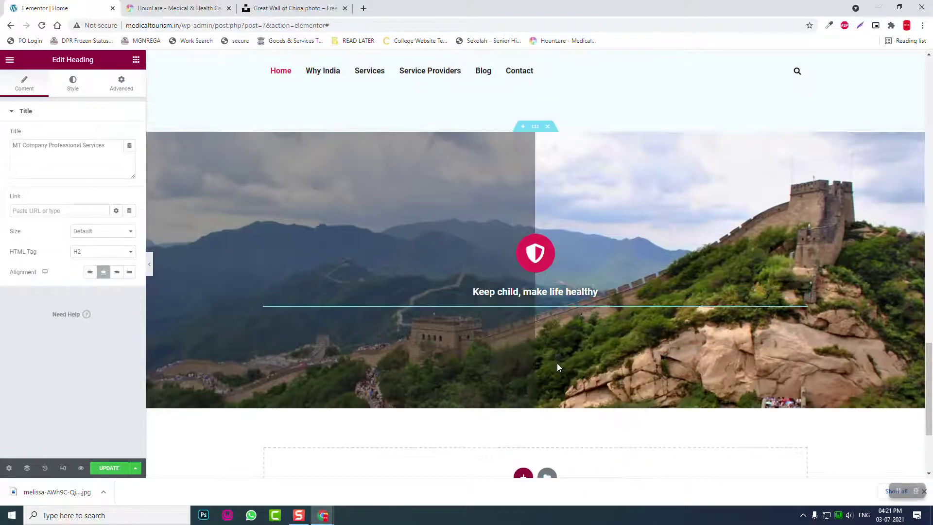
Replace the pasted "MT Company Professional Services" heading's title with "Enjoy a disease free life" copied from the HounLare demo banner
key(ctrl+Tab)
drag(629, 263, 269, 241)
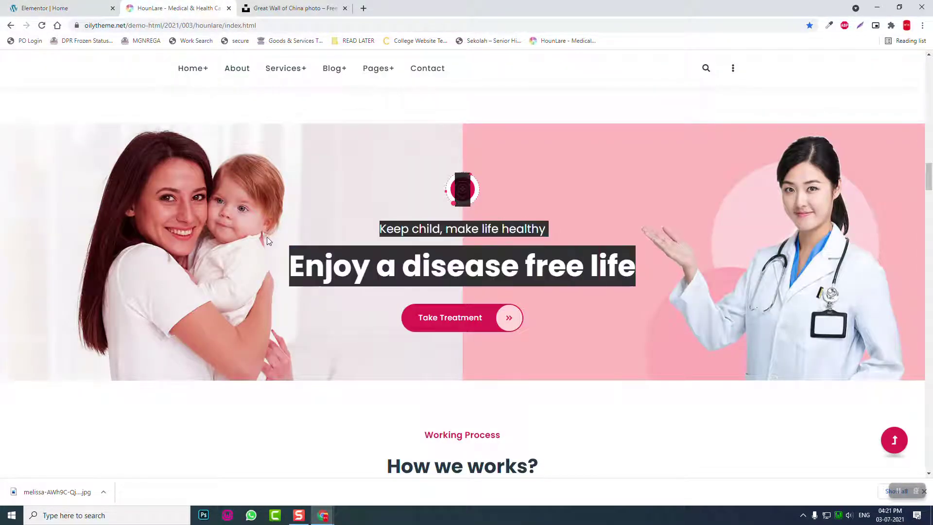
click(295, 247)
drag(577, 292, 636, 278)
click(78, 8)
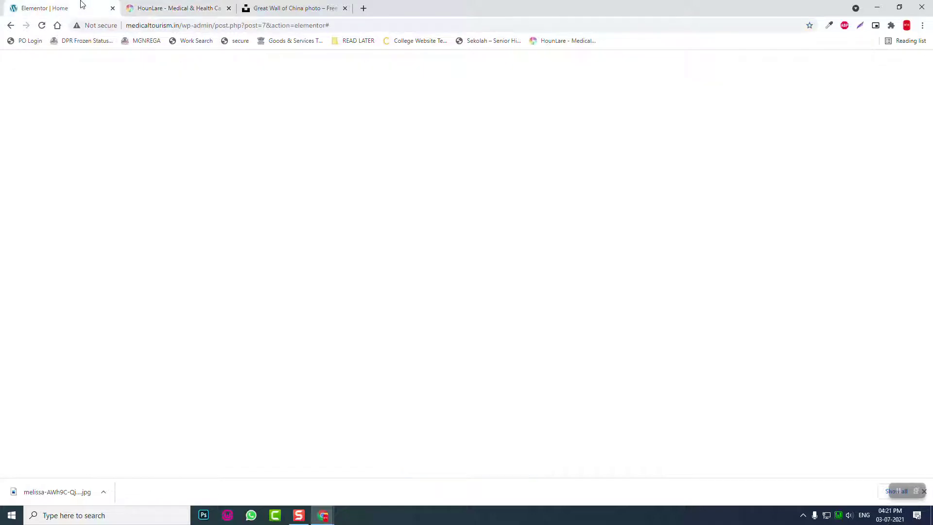
click(73, 160)
key(ctrl+a)
key(ctrl+v)
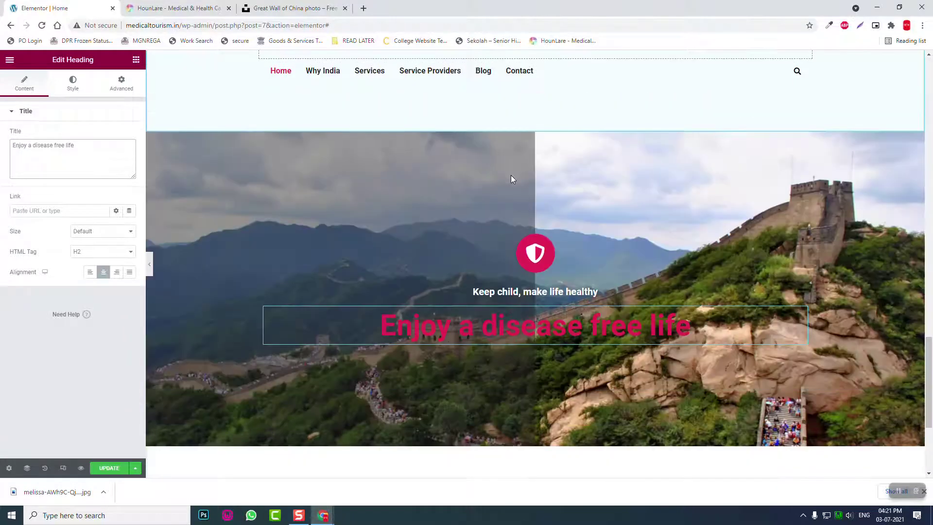
Set the "Enjoy a disease free life" heading's text color to white
click(72, 82)
click(129, 135)
key(ctrl+v)
click(65, 323)
Copy the "SEE SERVICES" button from the about section and paste it below the "Enjoy a disease free life" heading in the banner
scroll(678, 211, down, 5)
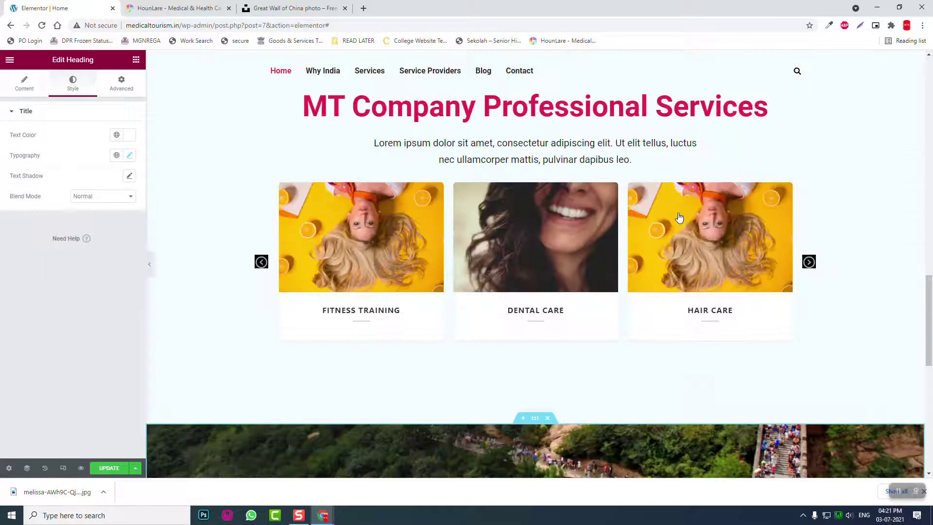
scroll(679, 217, up, 6)
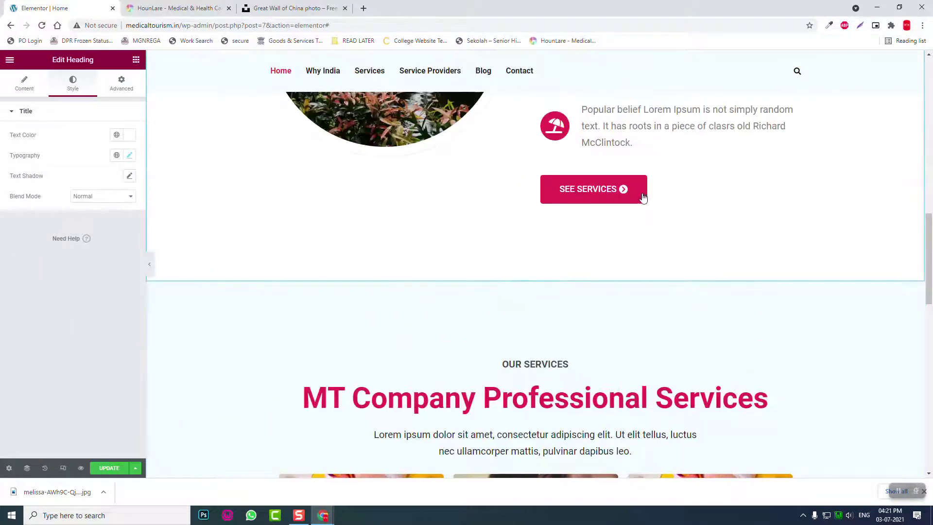
right_click(802, 168)
click(825, 211)
scroll(814, 213, down, 15)
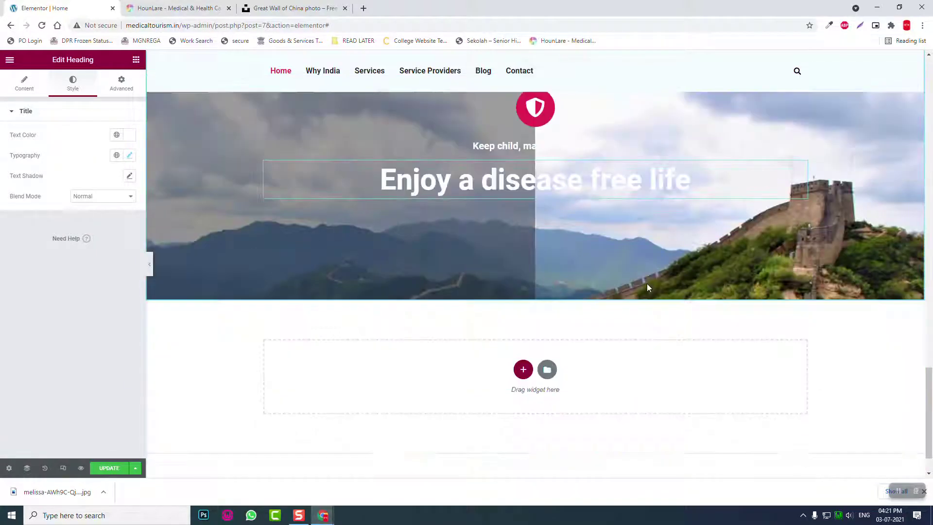
right_click(532, 232)
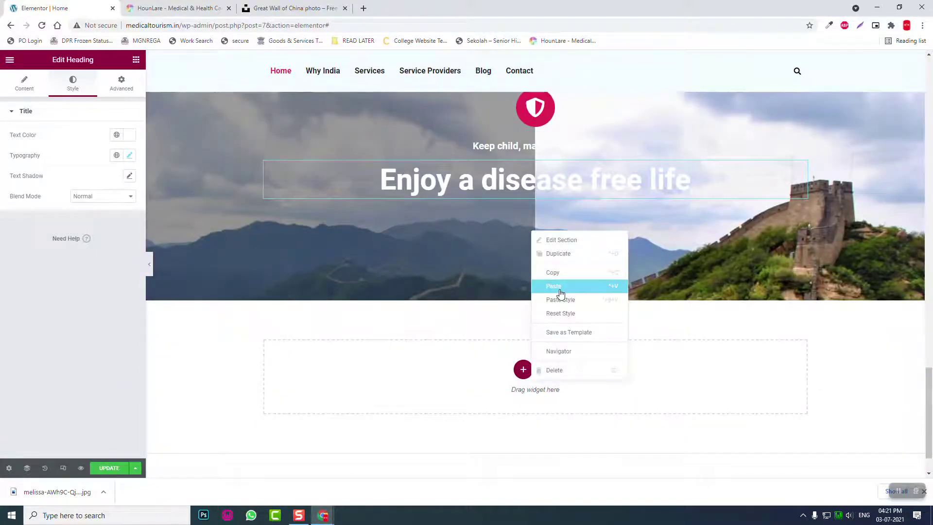
click(560, 292)
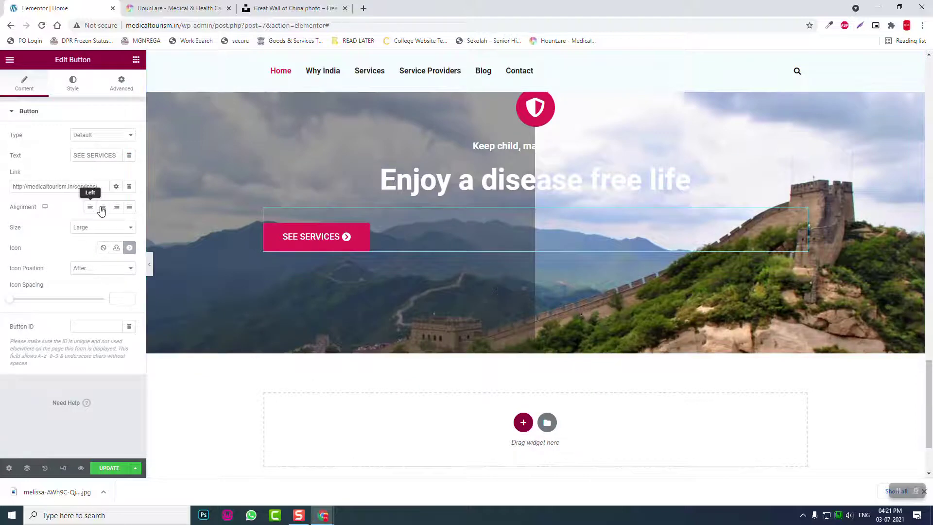
Center the pasted banner button and change its text to "MAKE AN APPOINTMENT"
drag(117, 155, 2, 113)
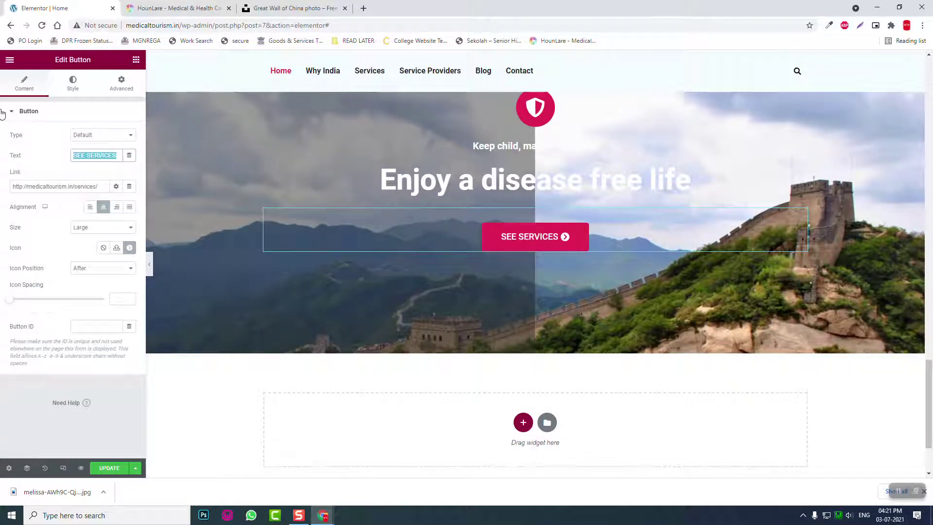
text(m)
key(BackSpace)
text(MA)
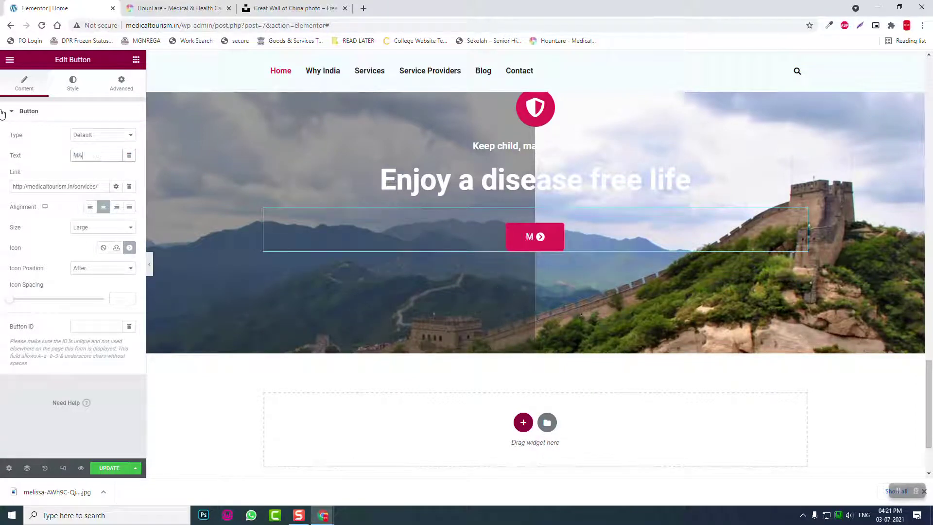
text(KE AN APP)
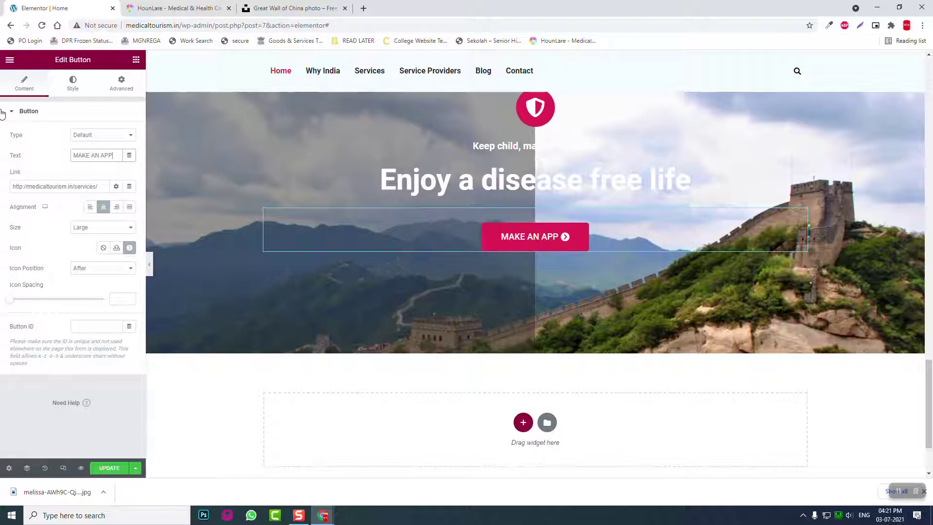
text(OINTMENT)
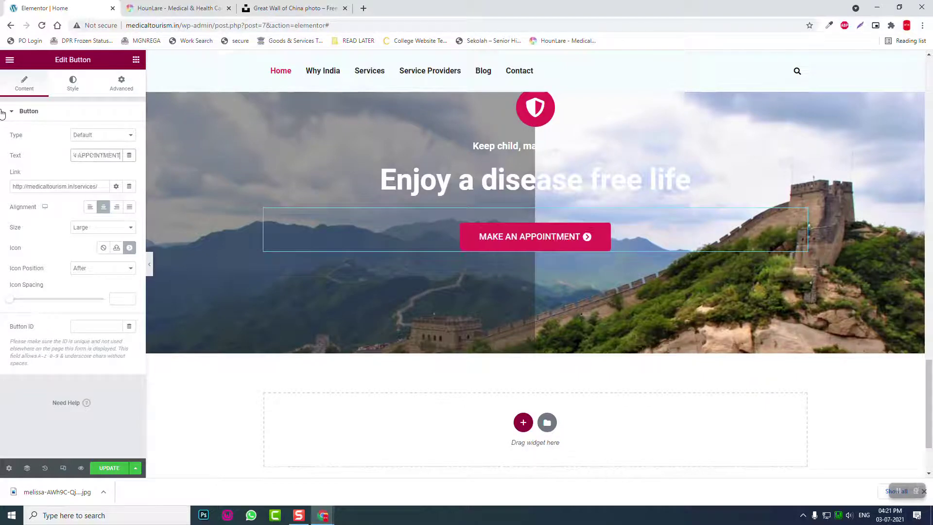
click(72, 185)
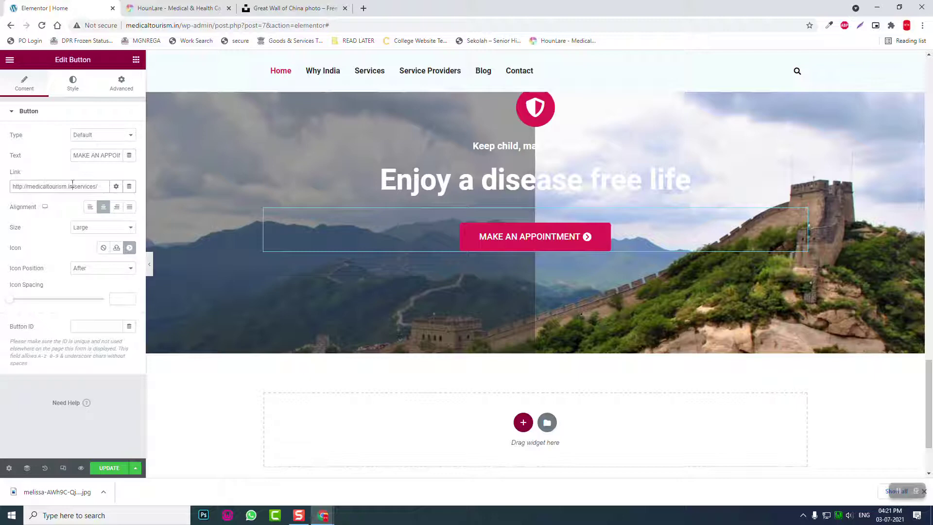
key(ctrl+a)
key(BackSpace)
text(CONT)
click(49, 200)
Set the "Enjoy a disease free life" heading's font size to 80 px
scroll(226, 305, up, 2)
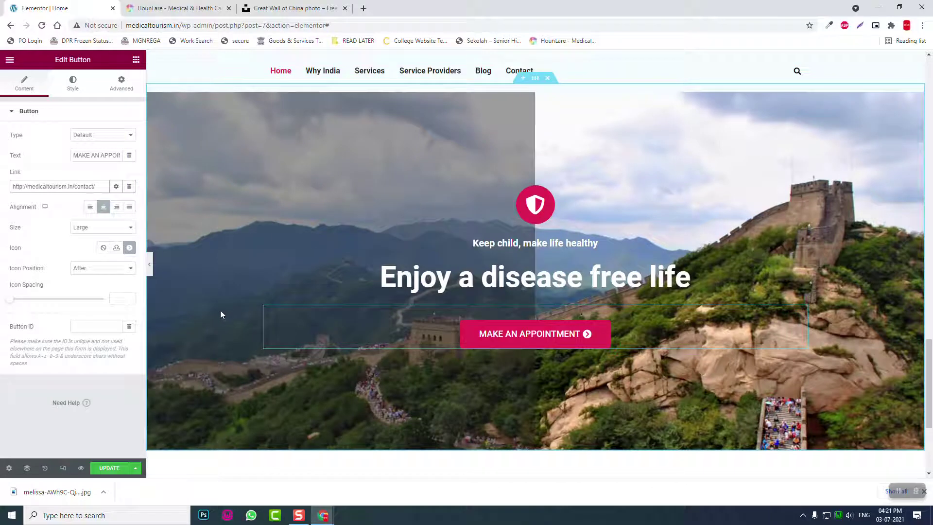
click(150, 266)
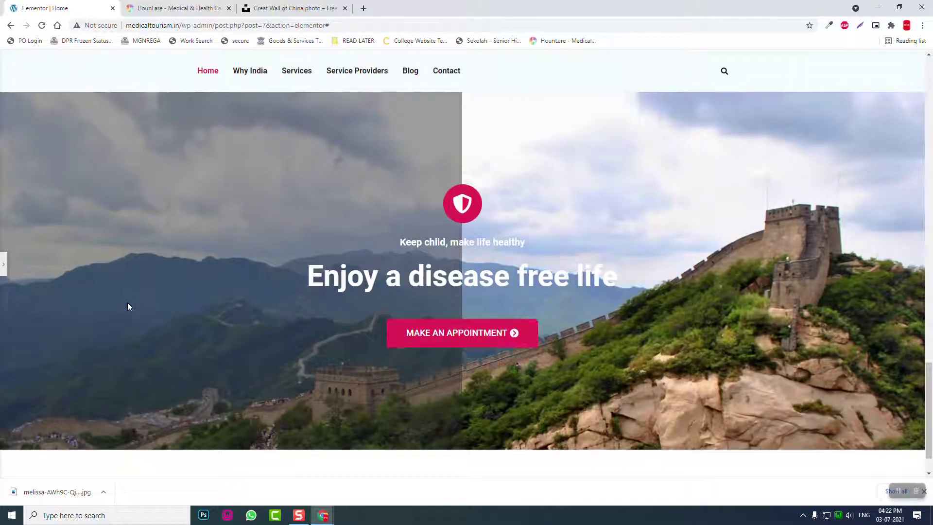
click(3, 265)
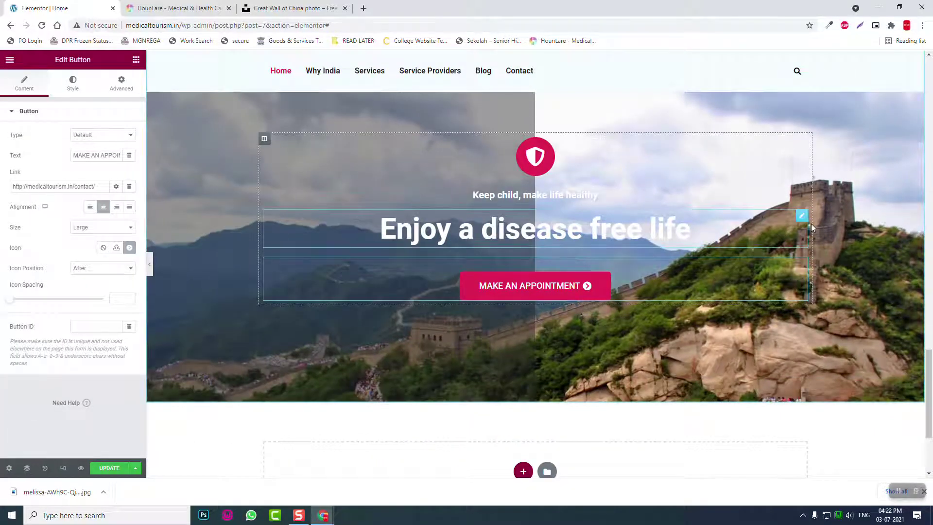
click(802, 216)
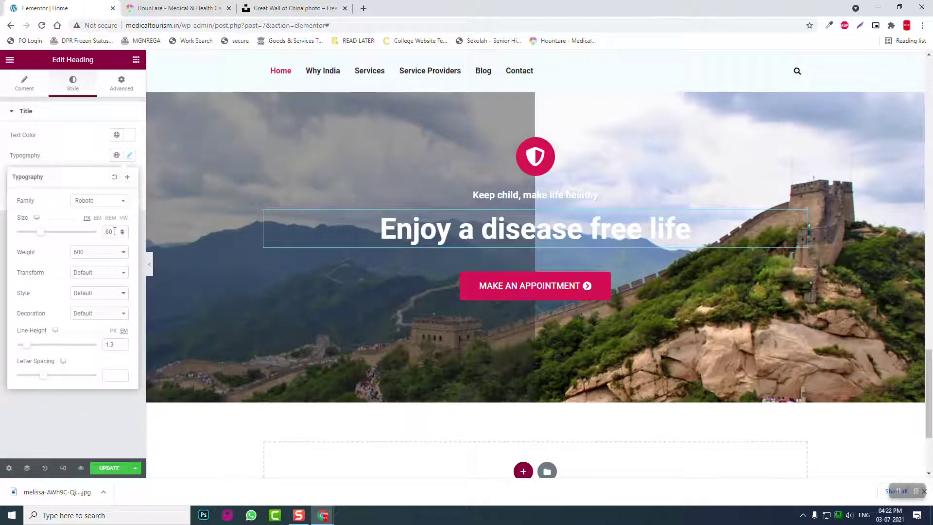
key(BackSpace)
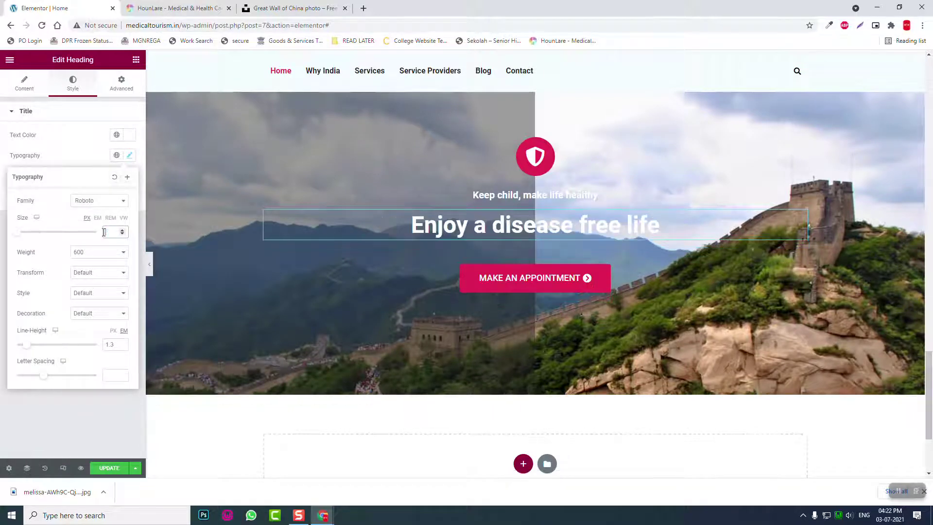
text(80)
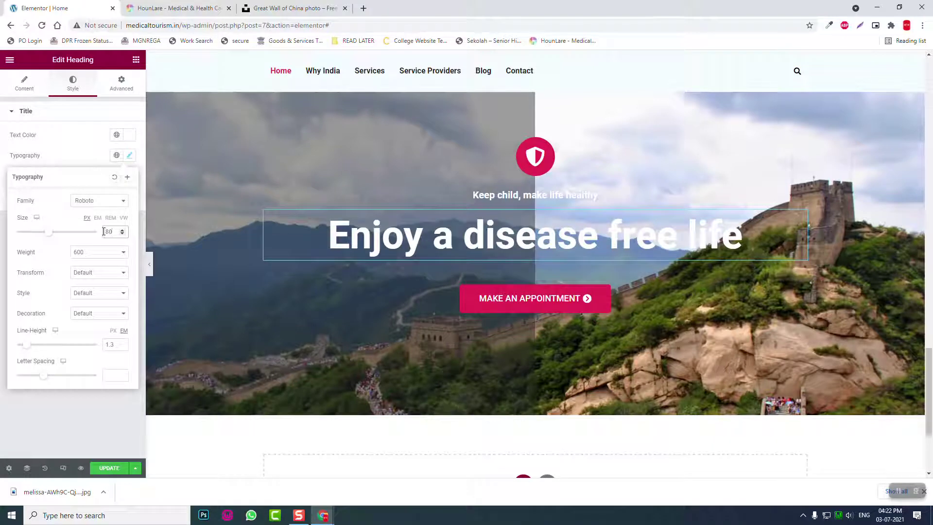
click(365, 372)
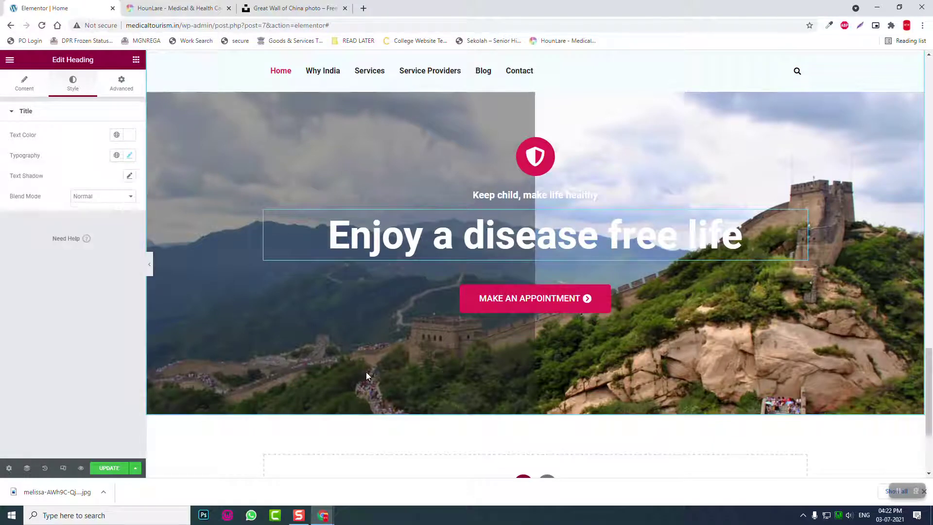
Preview the banner section at full page width without the editing controls
click(149, 264)
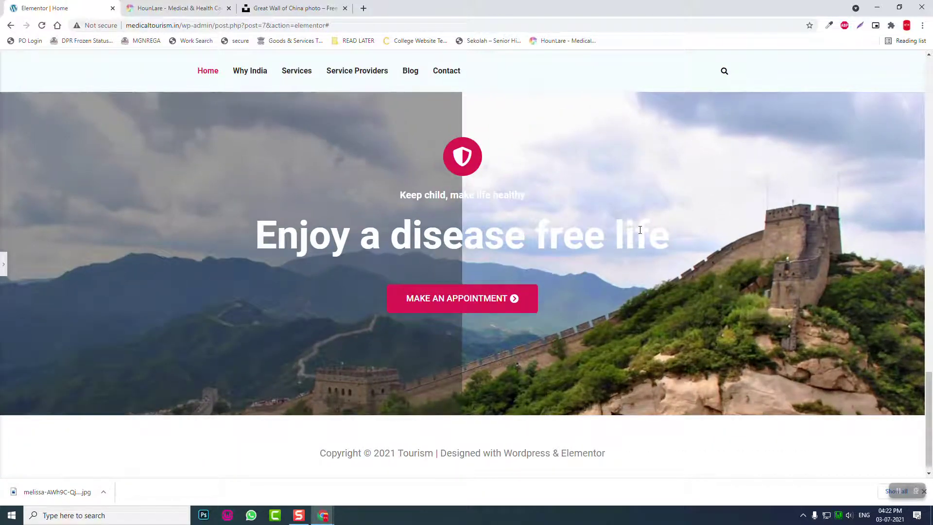
scroll(639, 230, up, 5)
scroll(639, 233, down, 3)
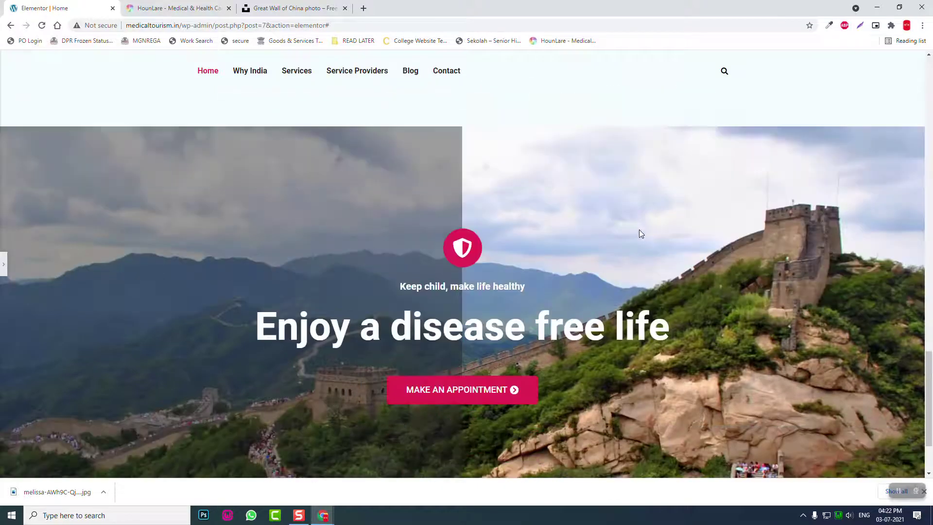
scroll(640, 233, down, 2)
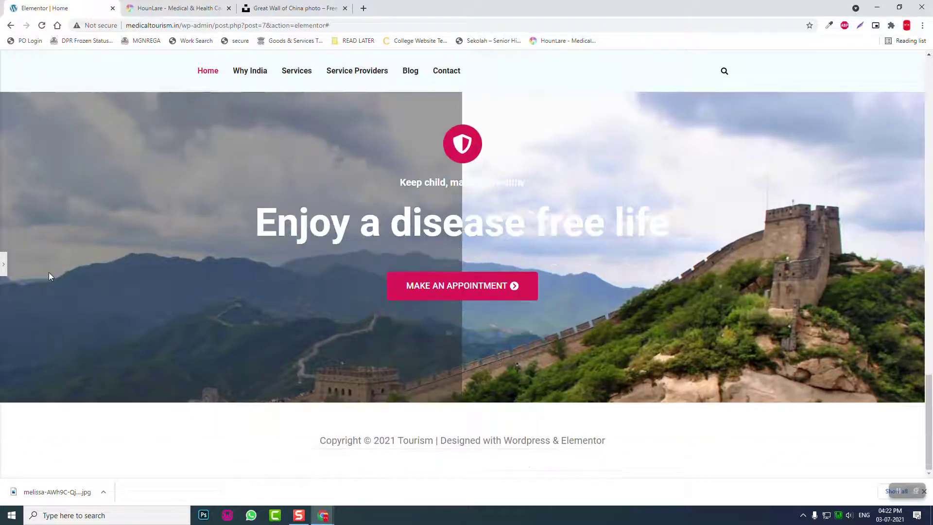
click(3, 270)
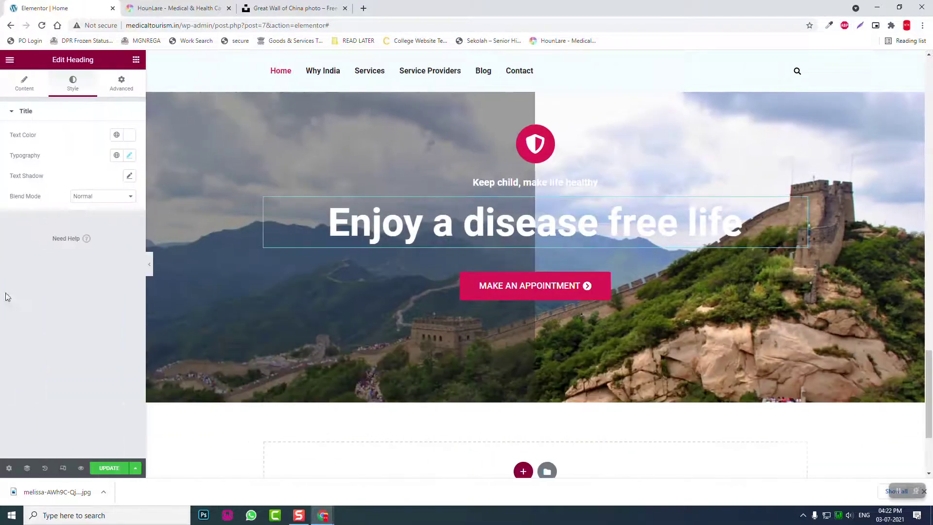
Switch to the HounLare demo and examine the sections below its banner, from the working process down to "Our History"
click(154, 7)
scroll(377, 220, down, 2)
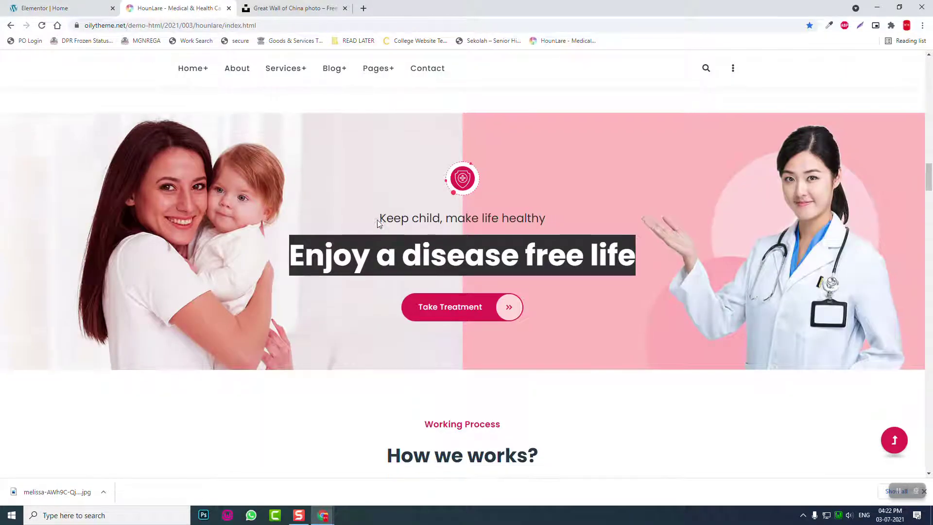
scroll(377, 220, down, 3)
scroll(377, 219, down, 2)
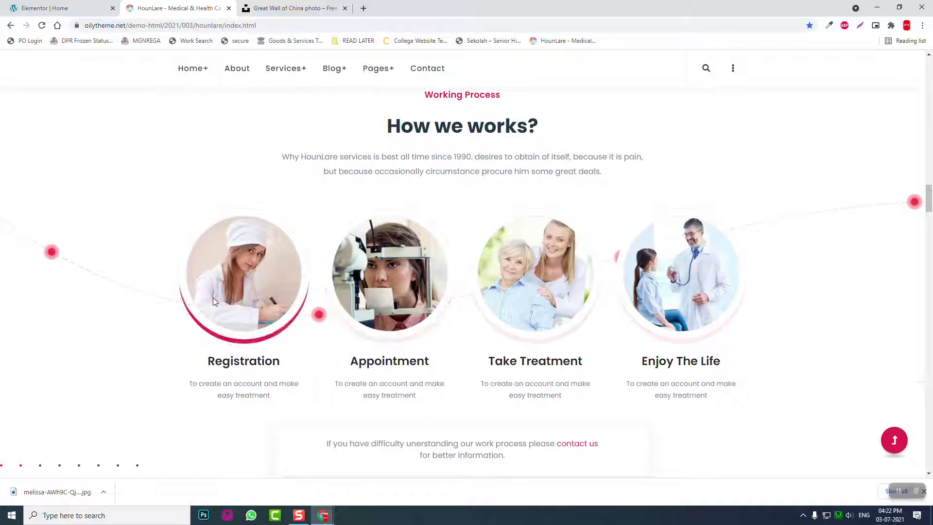
scroll(713, 356, down, 3)
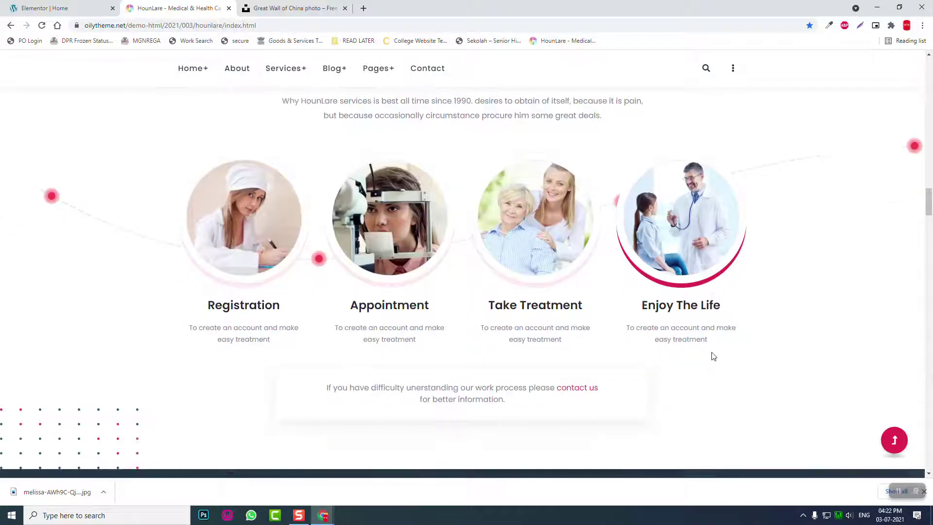
scroll(712, 356, up, 2)
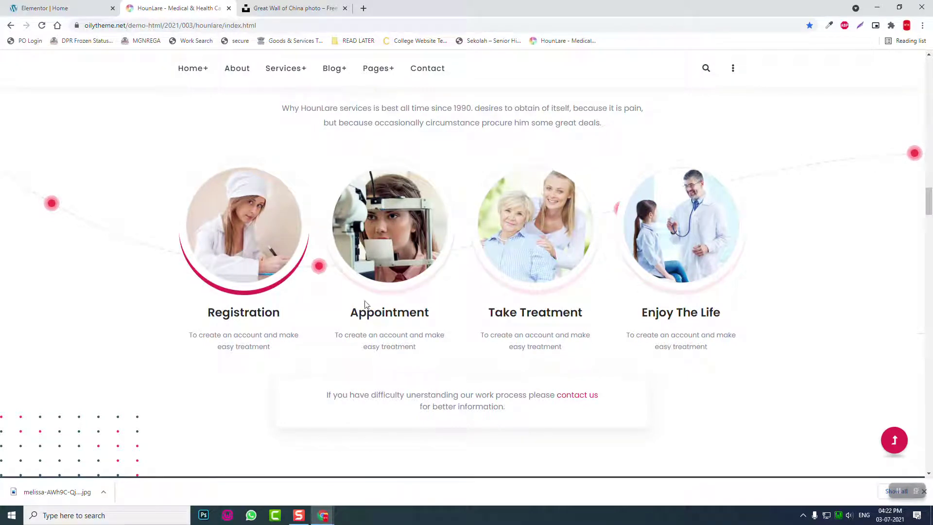
scroll(441, 213, down, 5)
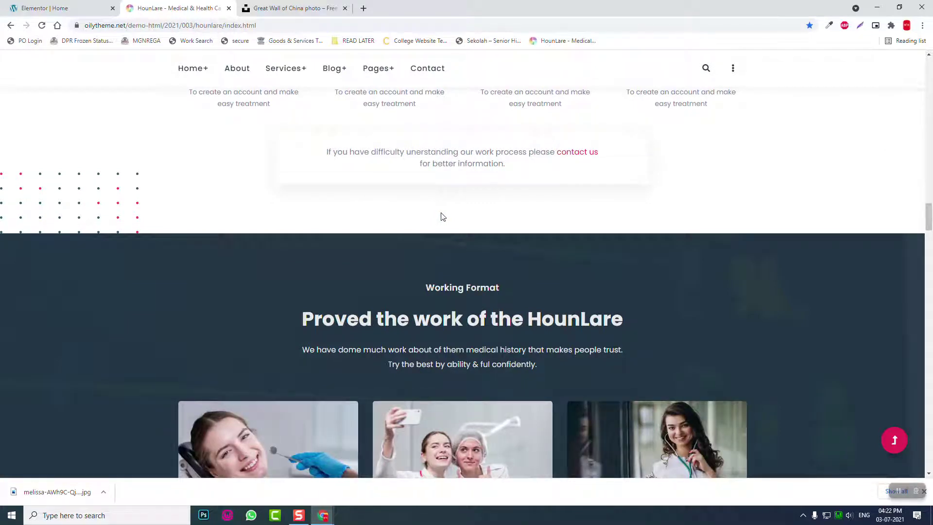
scroll(442, 214, down, 2)
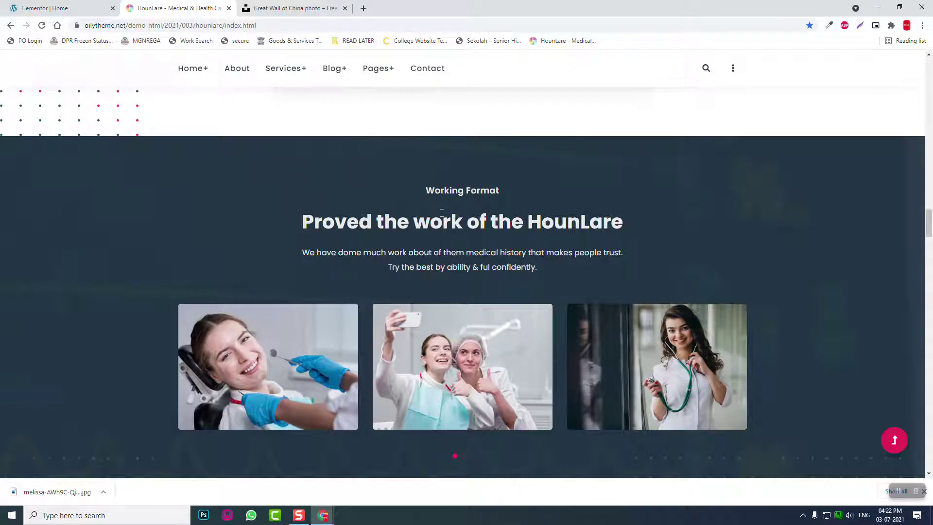
scroll(442, 212, down, 1)
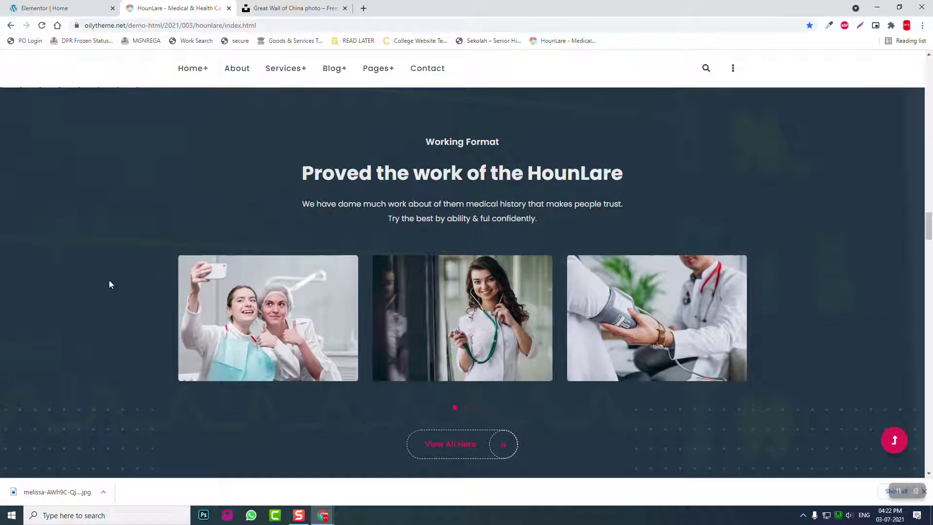
scroll(108, 278, down, 6)
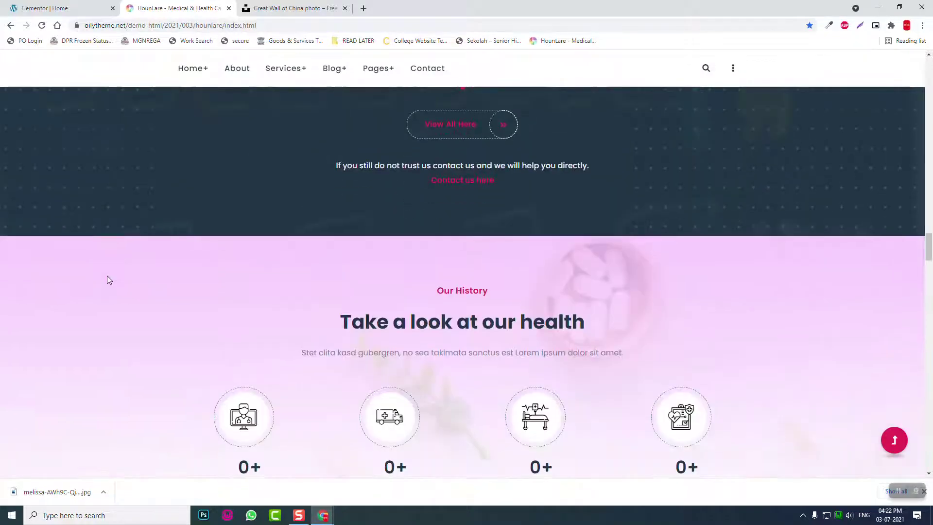
Review the home page sections built so far, and examine the "Our History" counter section in the HounLare demo
click(53, 8)
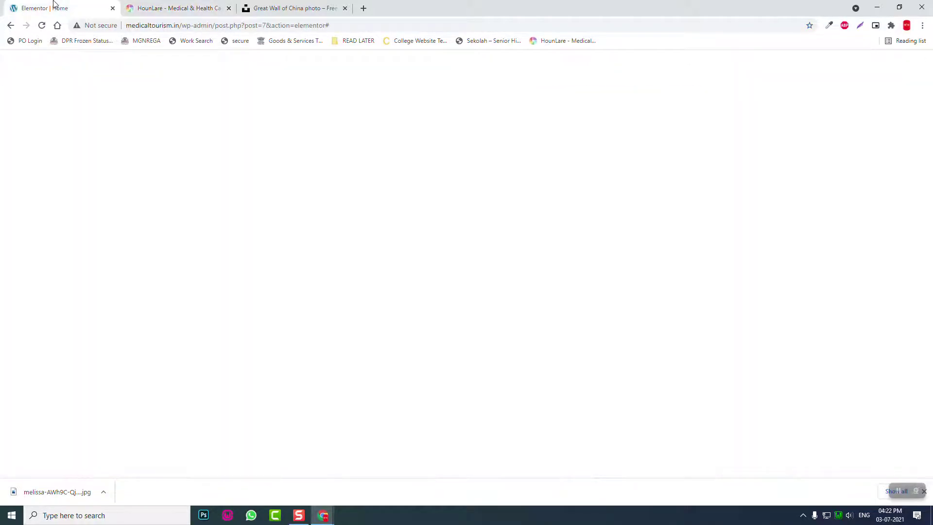
scroll(362, 209, down, 10)
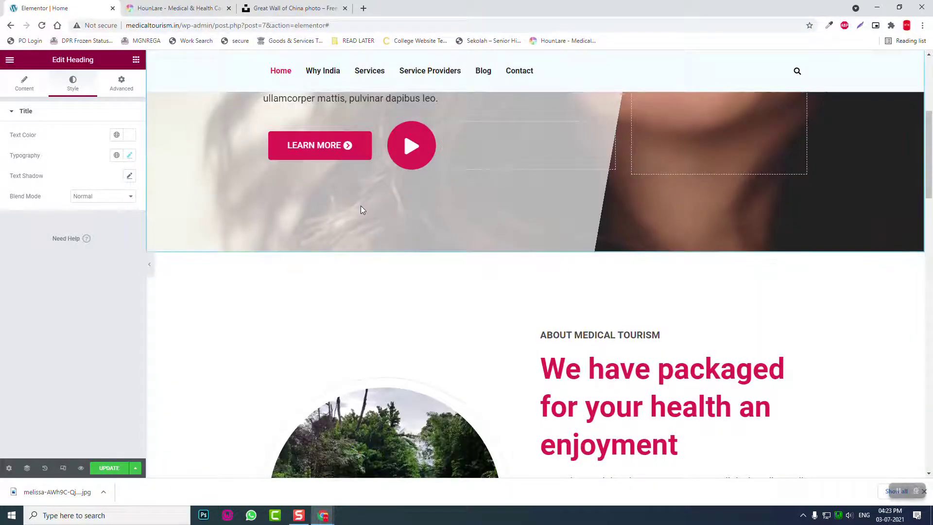
scroll(360, 206, down, 5)
scroll(361, 211, down, 4)
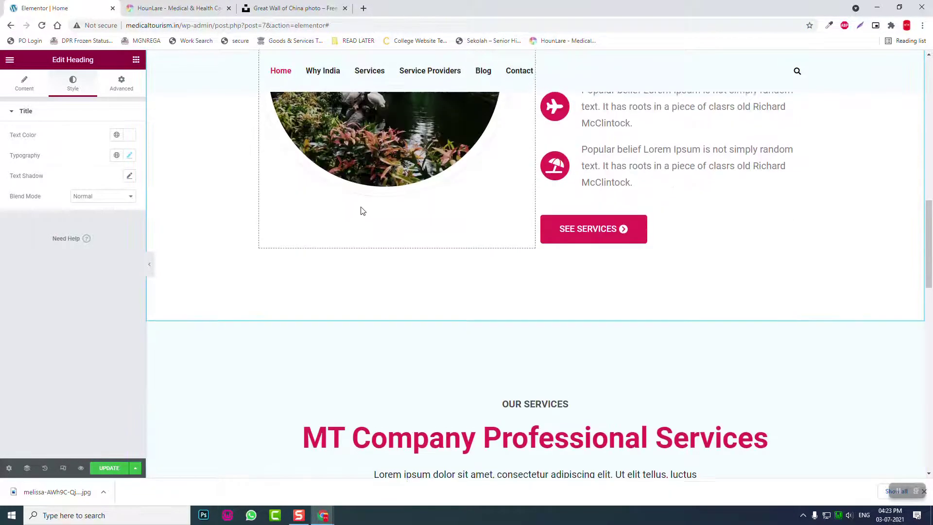
scroll(362, 211, down, 4)
click(187, 9)
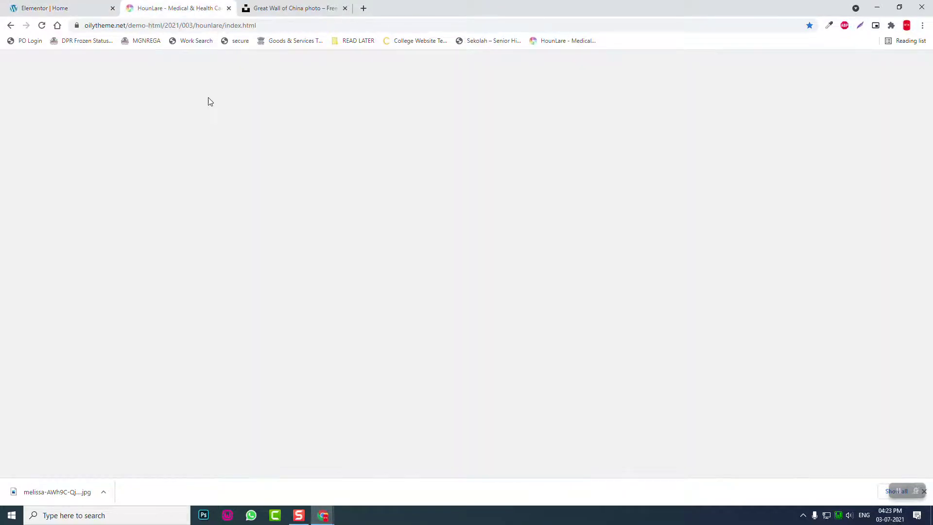
scroll(235, 218, down, 3)
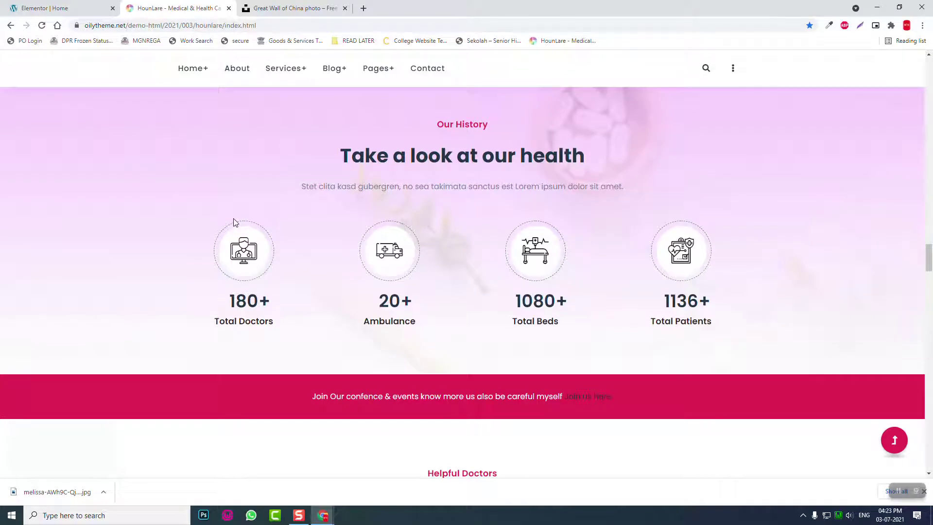
scroll(234, 222, down, 1)
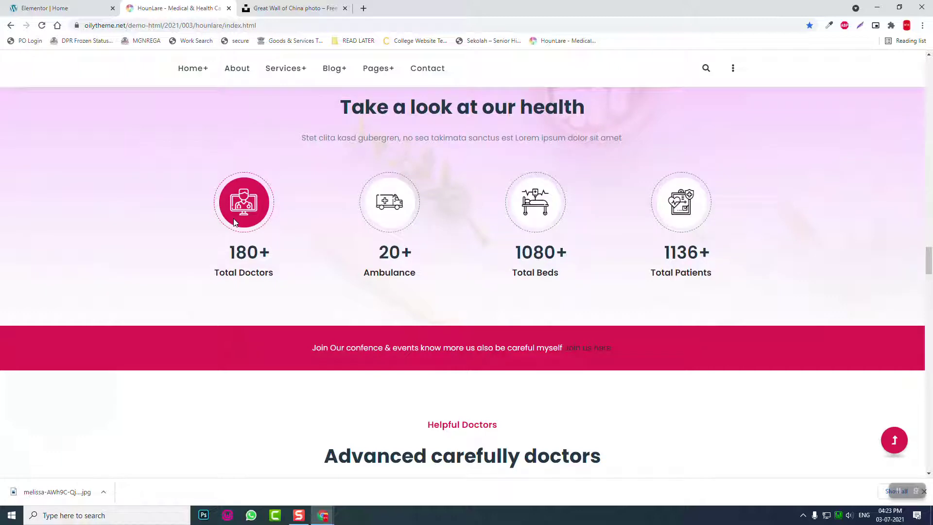
scroll(233, 222, up, 2)
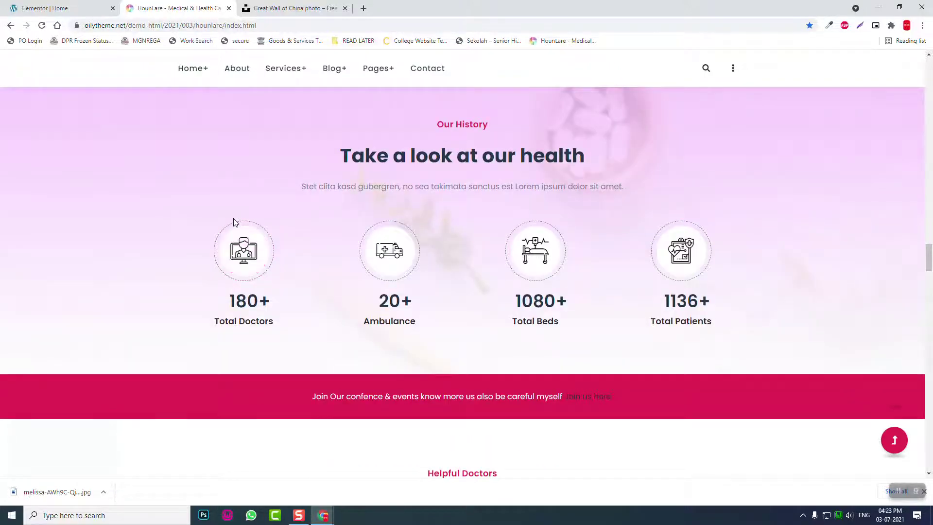
scroll(439, 238, up, 4)
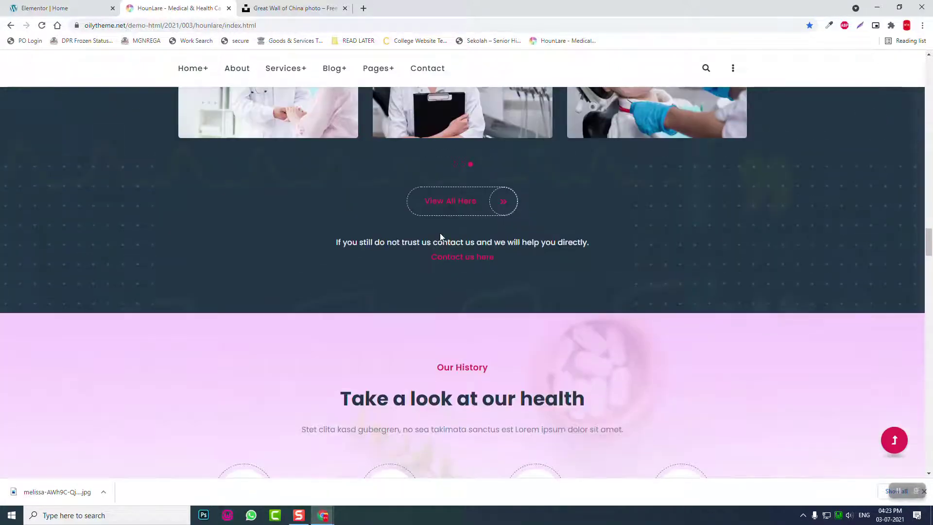
scroll(440, 238, down, 3)
scroll(441, 233, down, 1)
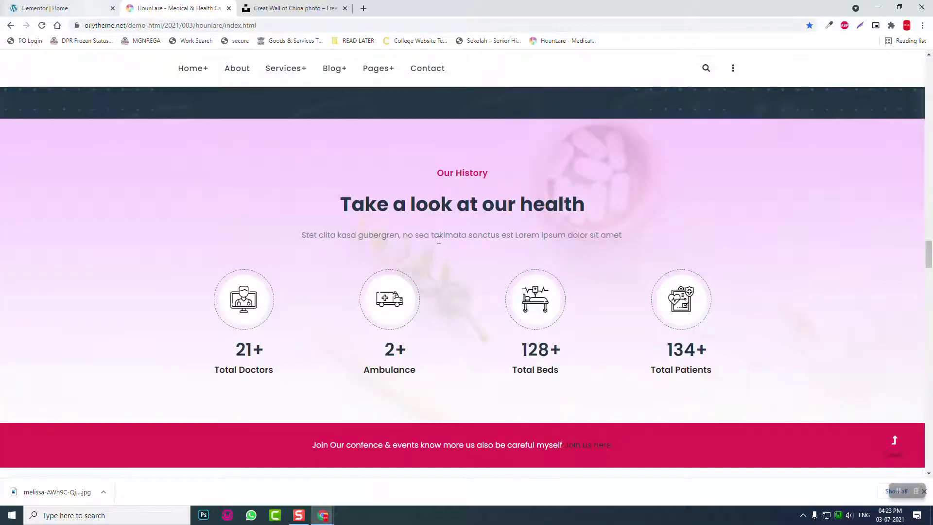
Copy the "Our Services" section on the Elementor home page and paste it below the appointment banner
click(71, 5)
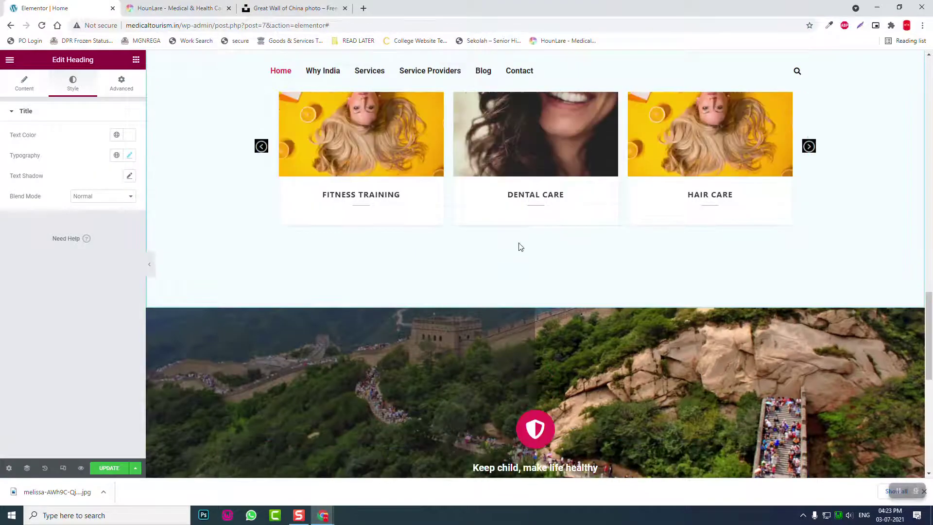
scroll(519, 246, up, 5)
right_click(539, 175)
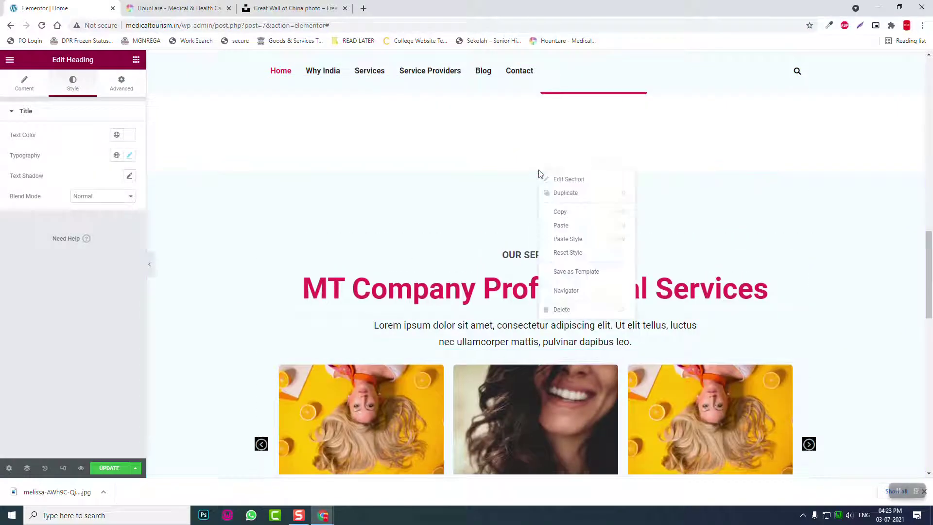
click(567, 213)
scroll(567, 212, down, 2)
scroll(566, 210, down, 10)
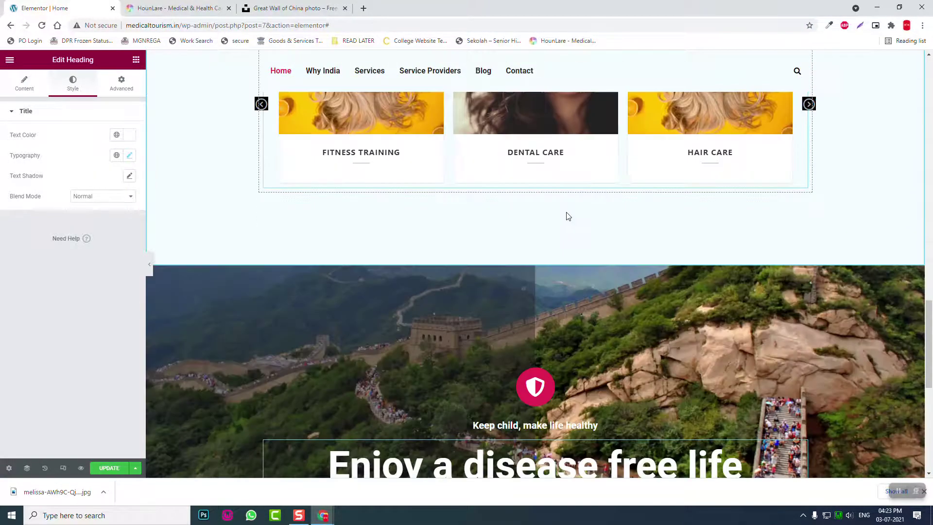
right_click(611, 325)
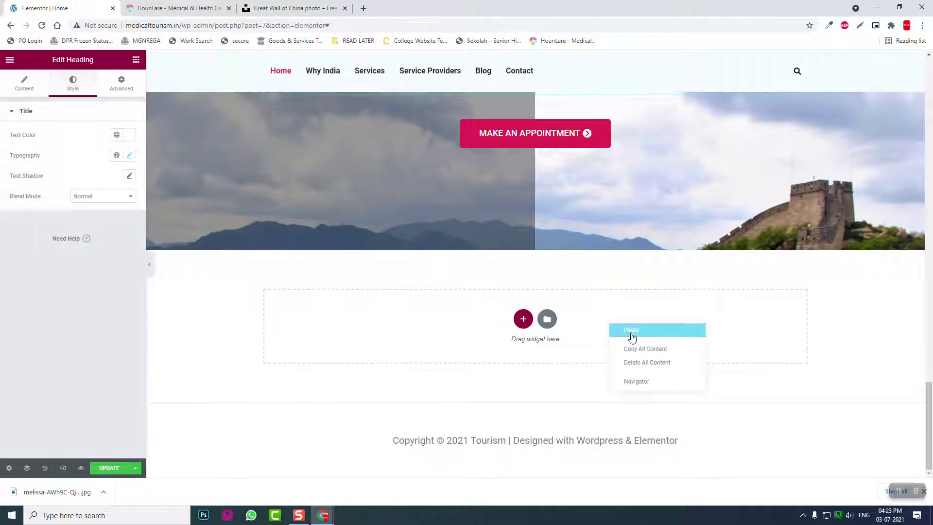
click(631, 331)
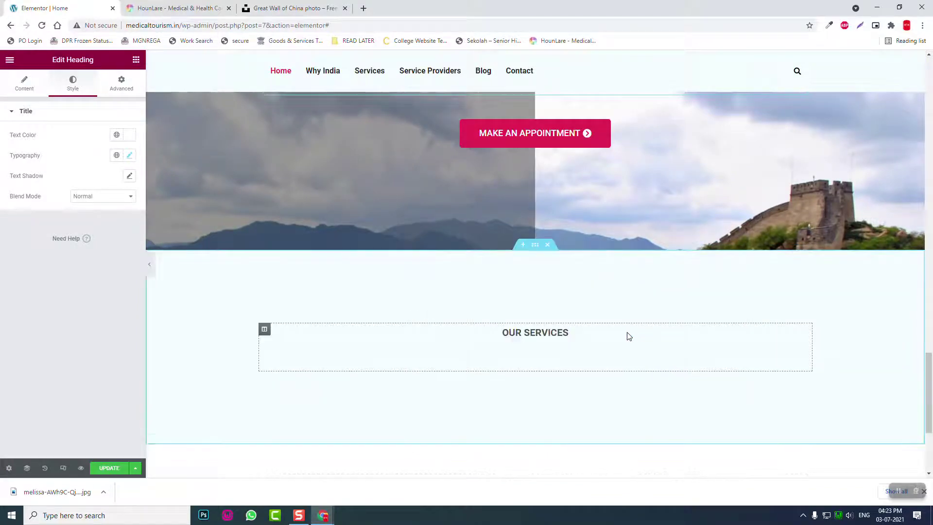
Change the small heading of the pasted section to "OUR HISTORY", following the demo
click(201, 6)
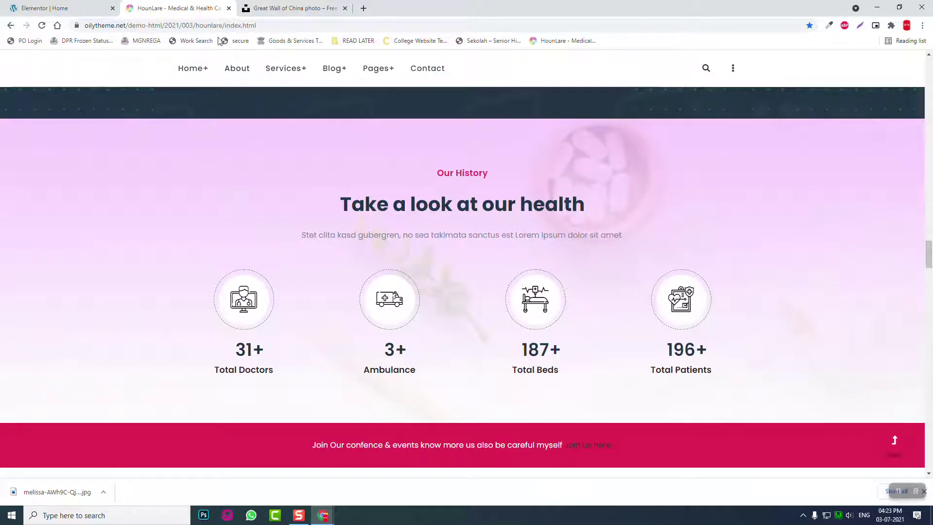
click(108, 5)
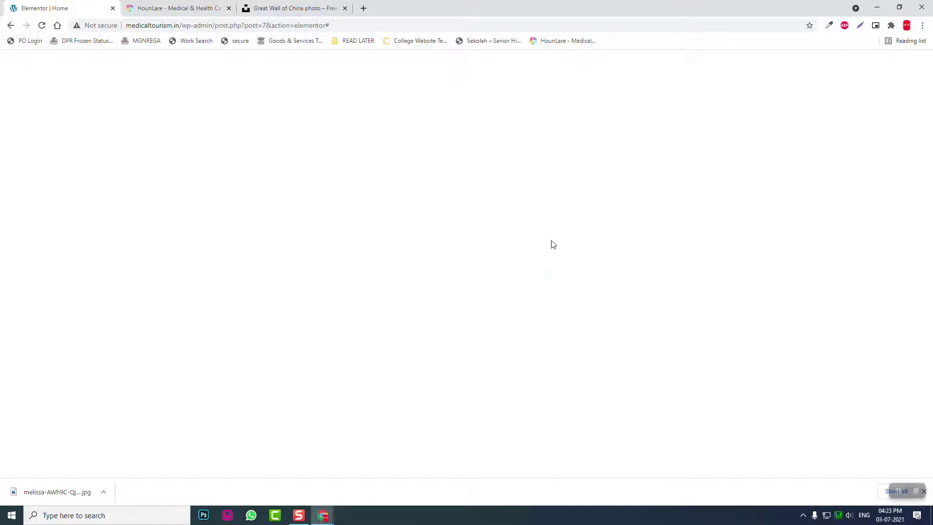
scroll(552, 243, down, 3)
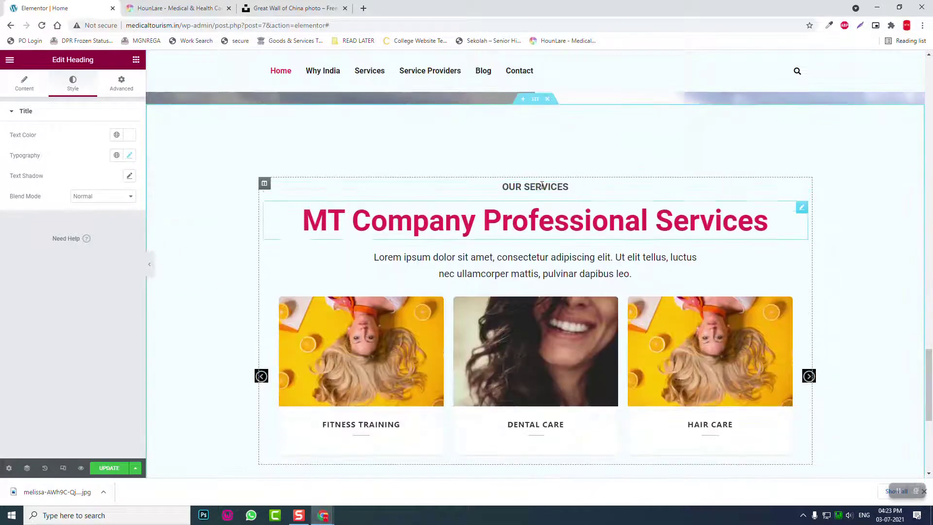
click(541, 186)
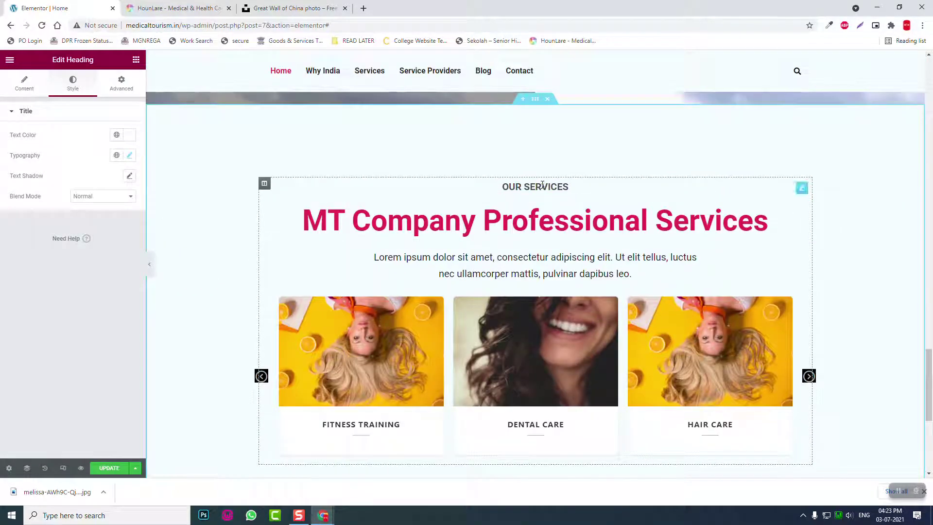
click(23, 91)
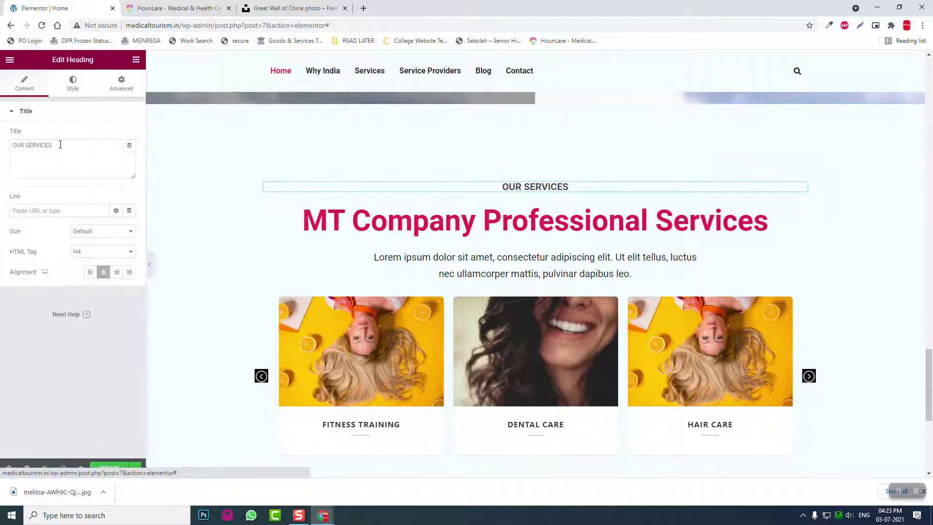
key(ctrl+a)
text(O)
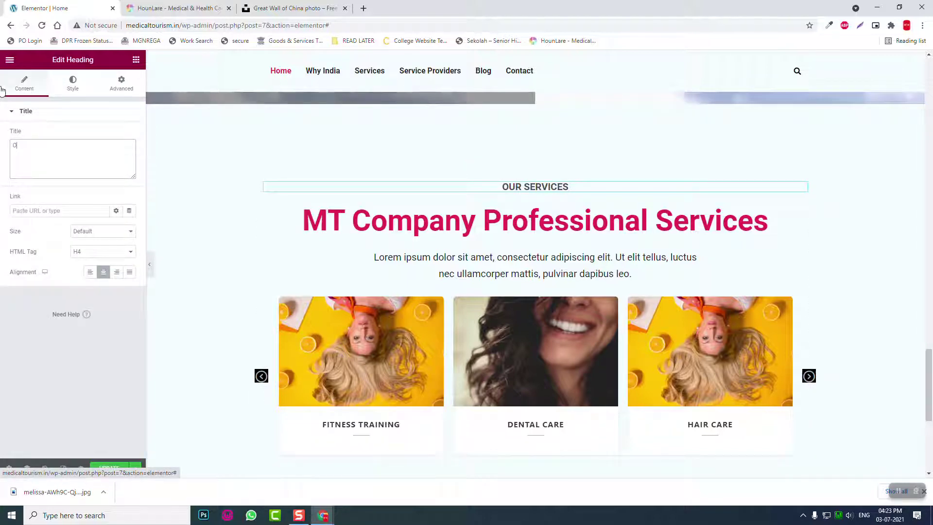
text(UR HISTORY)
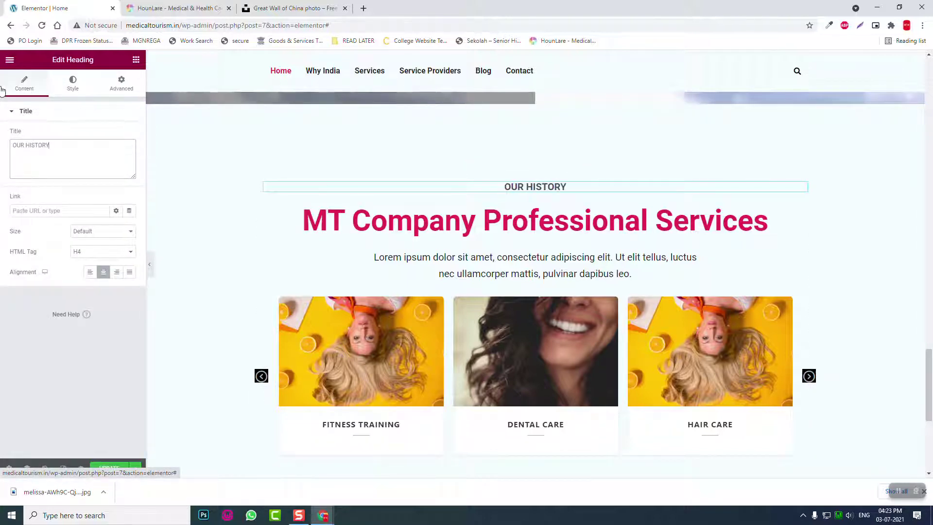
Replace the pasted section's main heading with "Take a look at our health", copied from the demo
click(208, 8)
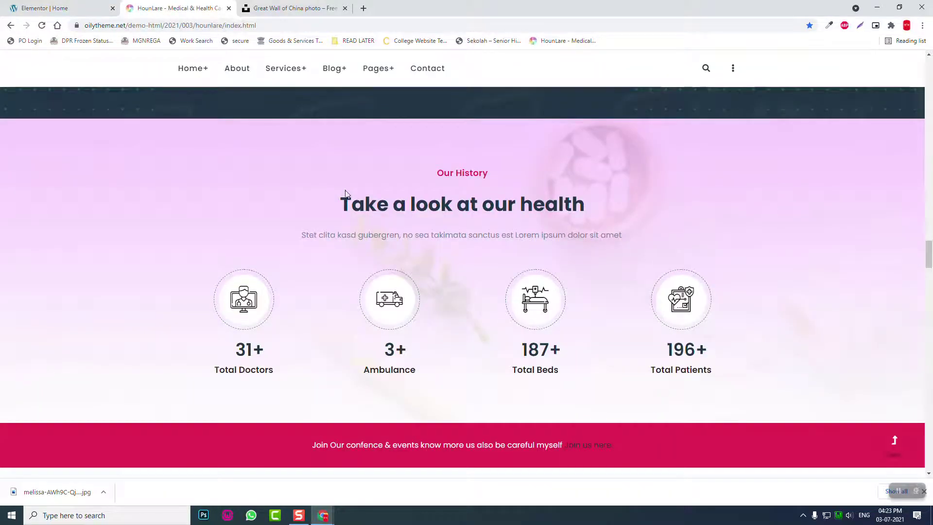
drag(346, 193, 611, 214)
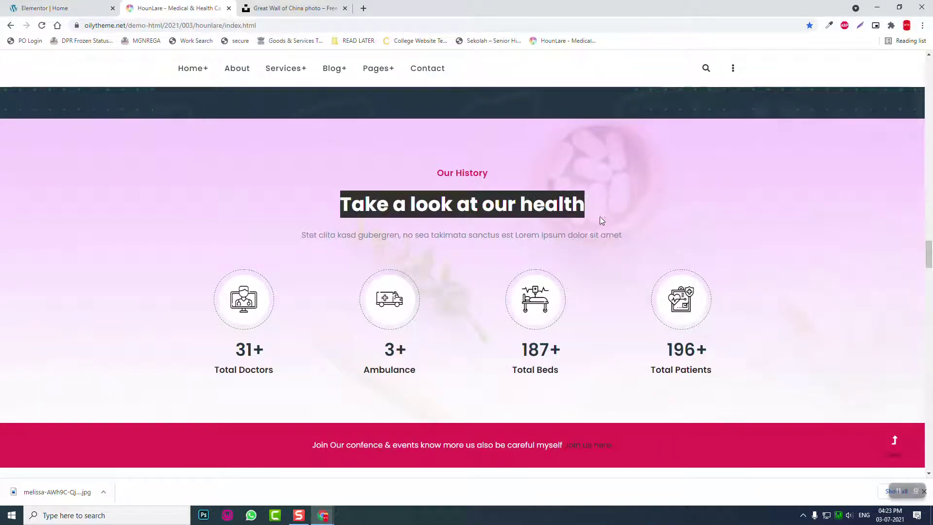
click(40, 9)
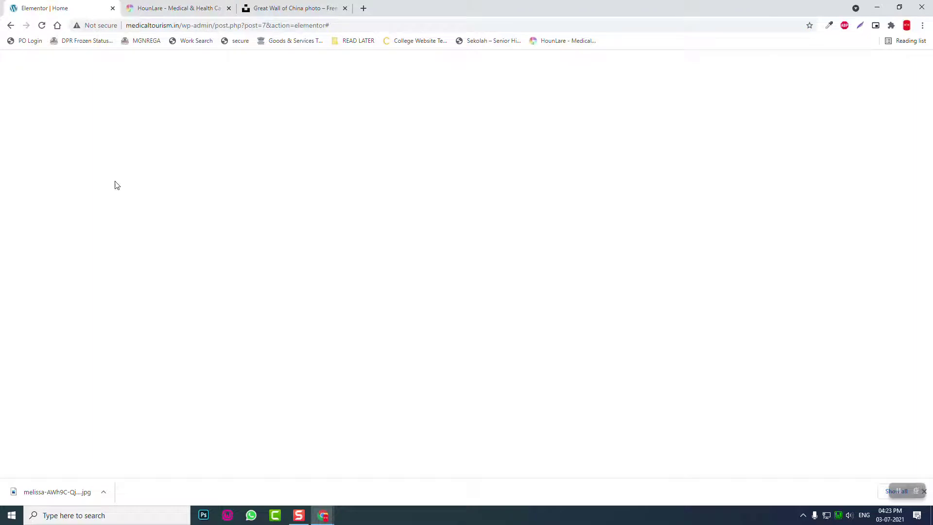
triple_click(111, 156)
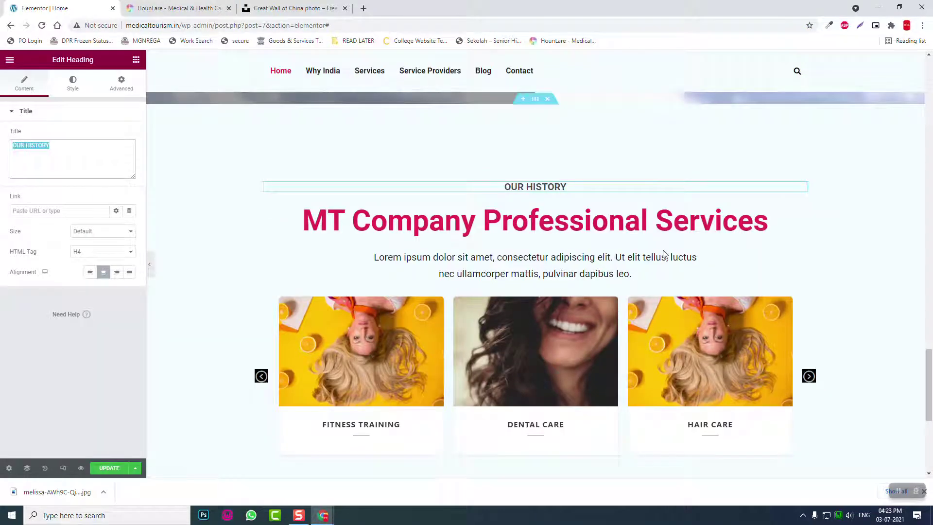
click(437, 221)
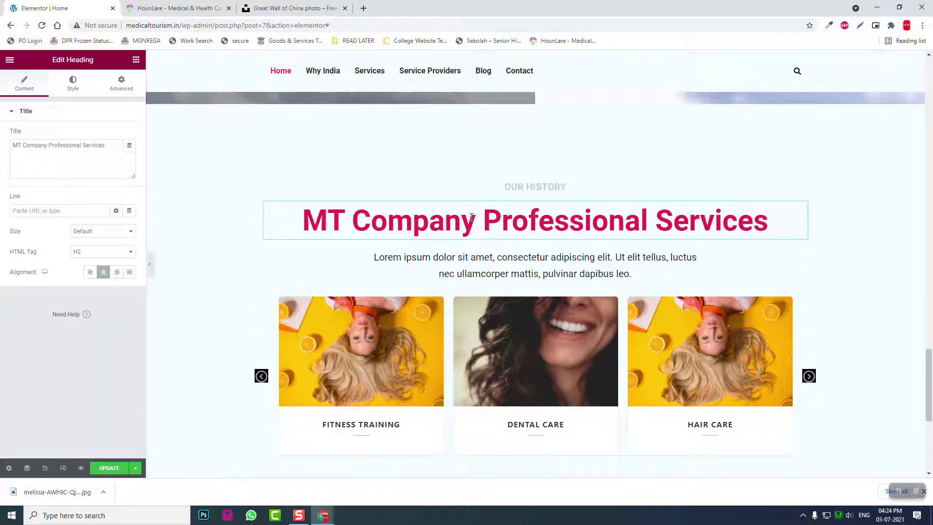
triple_click(58, 146)
key(ctrl+v)
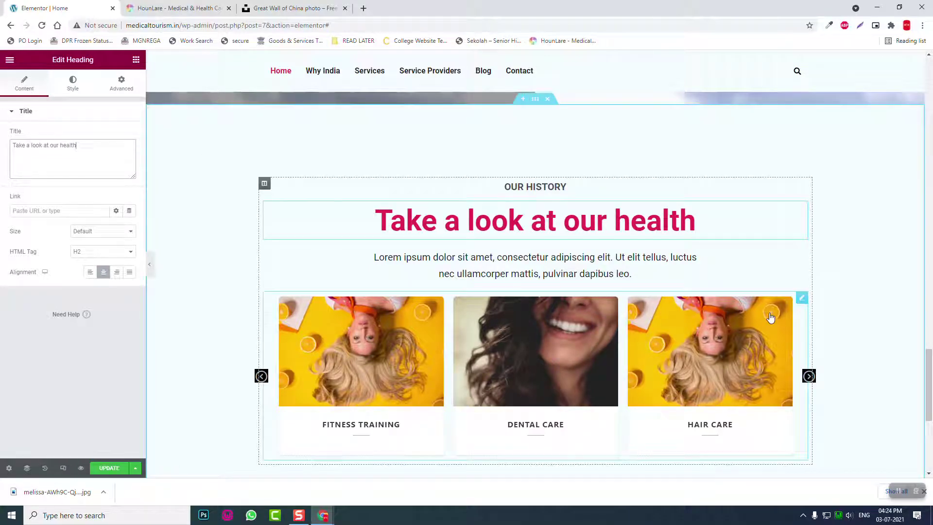
Delete the posts carousel from the history section and add a two-column inner section below the description text
right_click(803, 299)
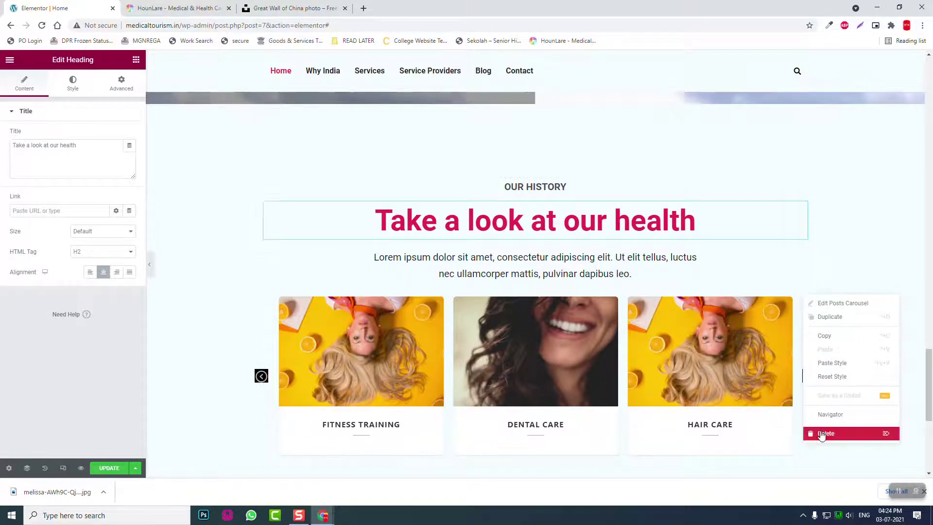
click(820, 434)
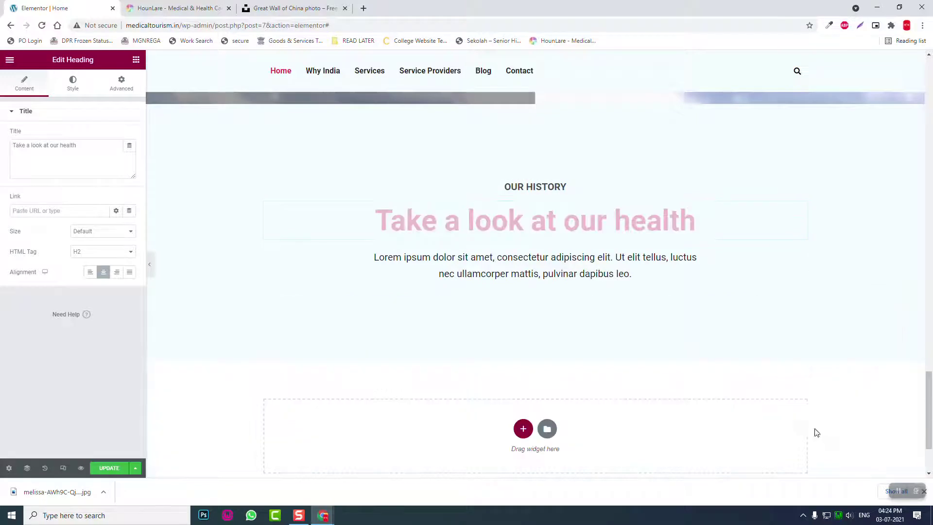
click(135, 59)
drag(37, 150, 525, 282)
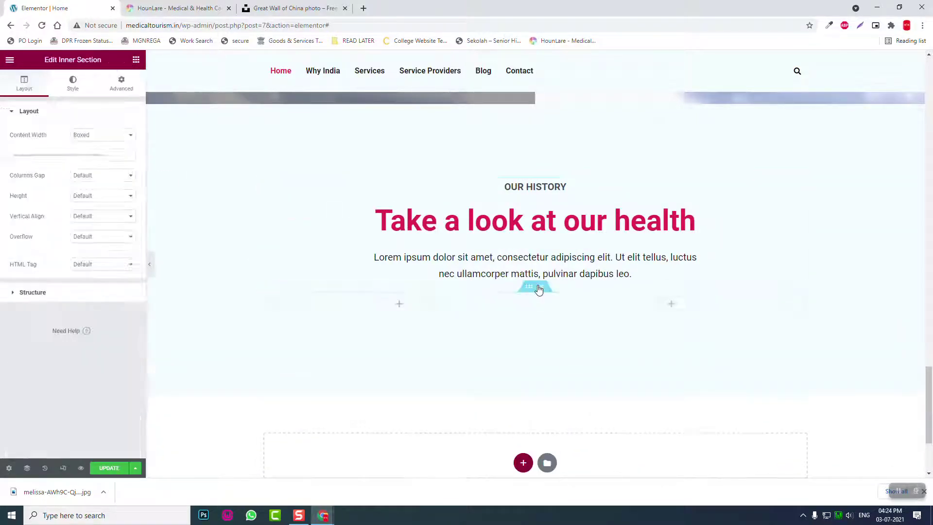
Unlink the inner section's margins and set its top margin to 40 px
click(121, 84)
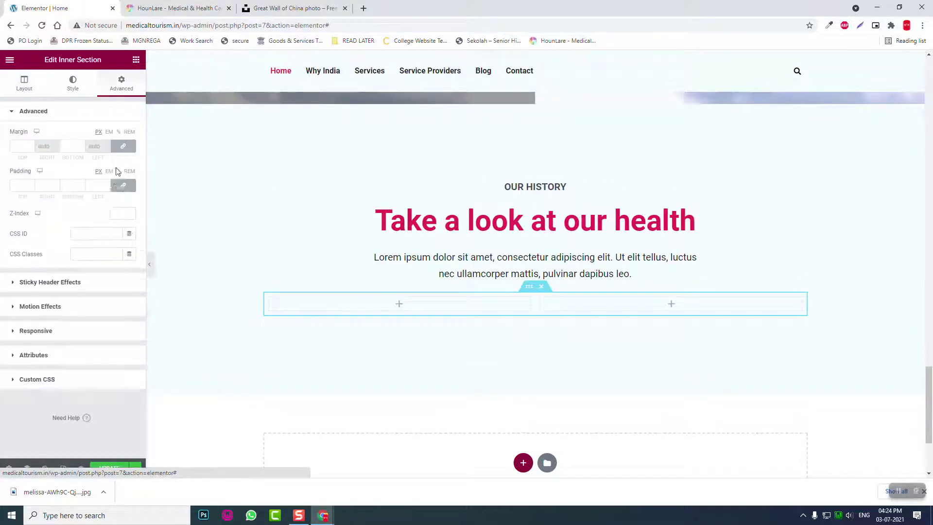
click(123, 146)
drag(28, 146, 1, 144)
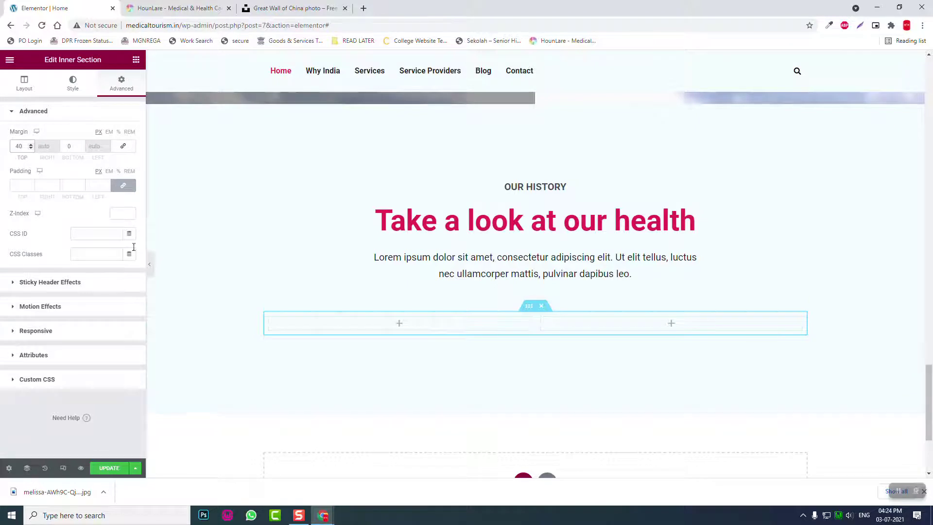
Check the counter icons in the demo's history section and search the widgets for "ICON"
click(160, 8)
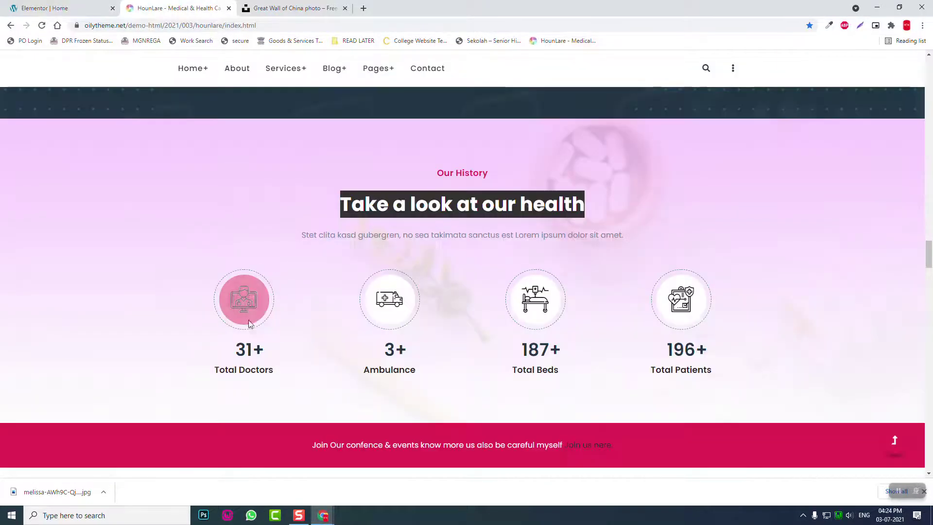
click(50, 8)
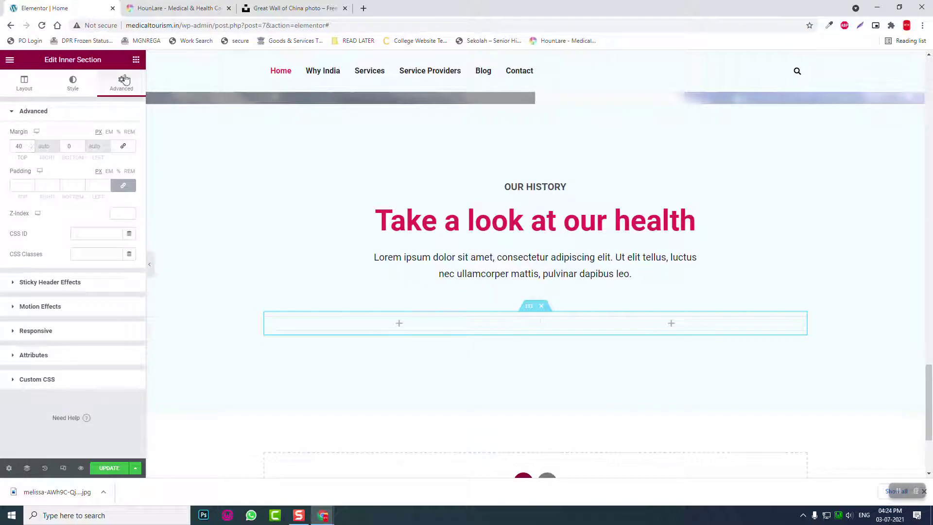
click(136, 59)
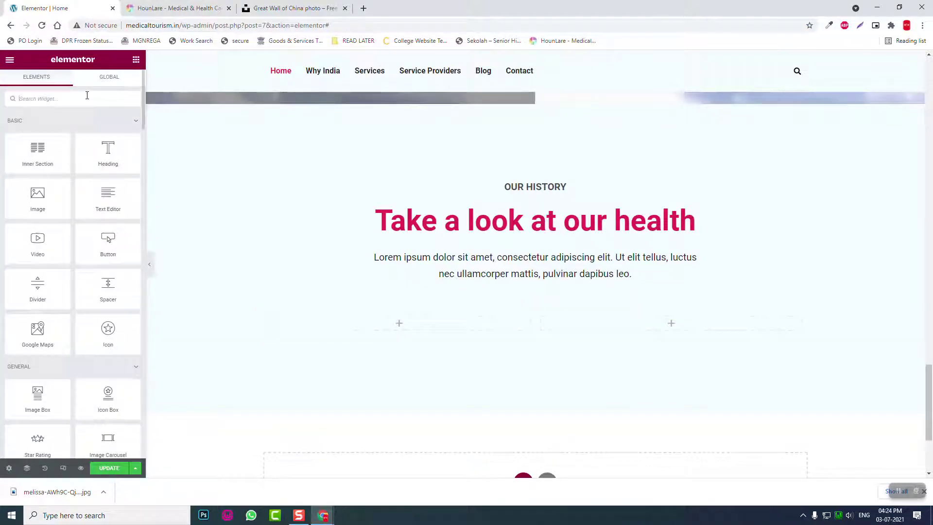
text(ICON)
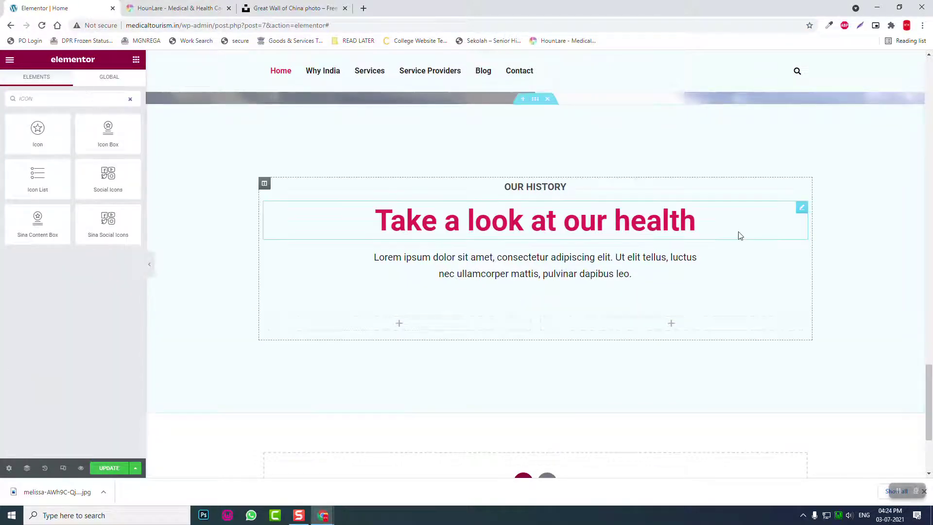
Copy the plane icon box from the section above "Our Services" and paste it into the first column of the history inner section
scroll(712, 215, up, 15)
scroll(712, 219, up, 6)
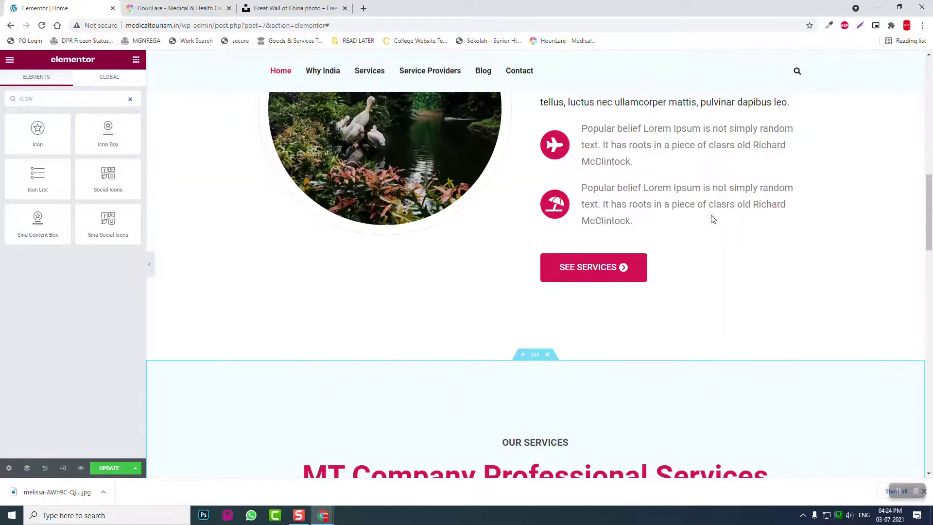
right_click(802, 132)
click(821, 170)
scroll(739, 209, down, 10)
scroll(733, 214, down, 5)
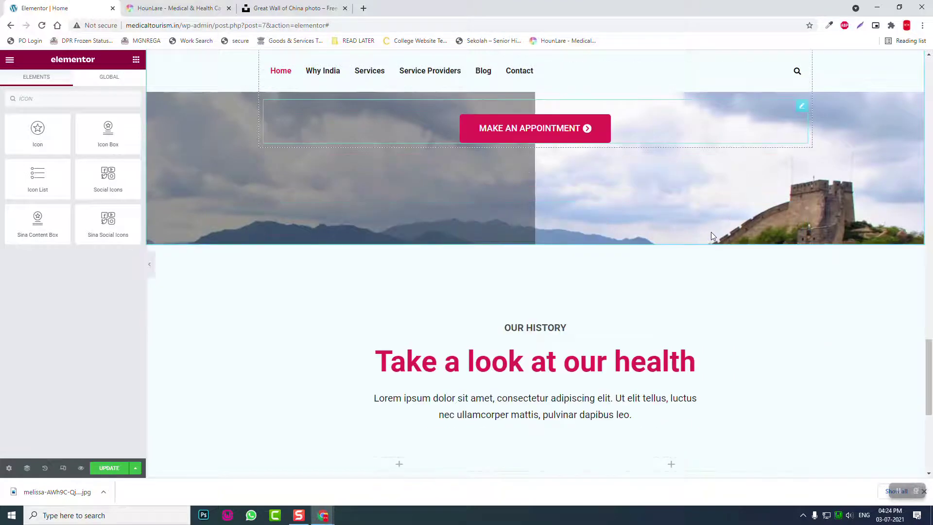
right_click(435, 285)
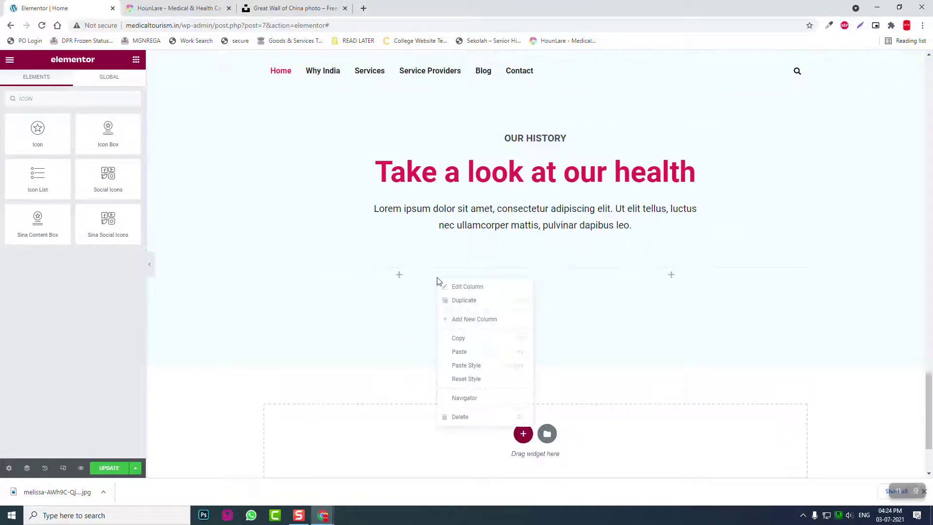
click(467, 354)
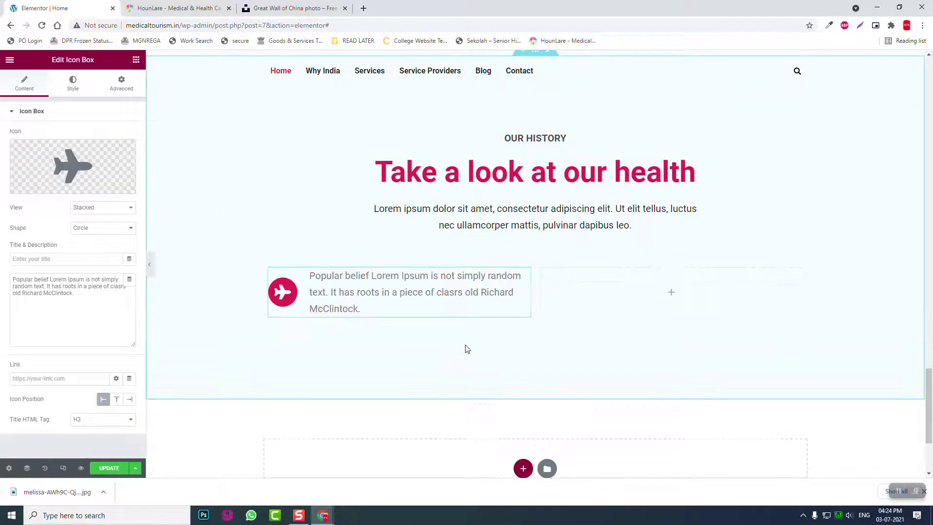
Place the icon above the text in the pasted icon box and compare its styling with the demo's counters
click(117, 400)
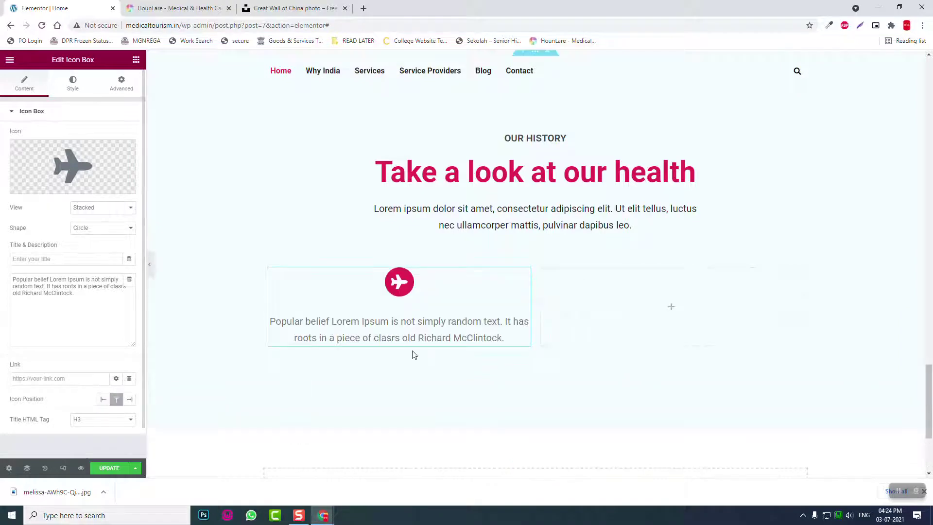
click(191, 5)
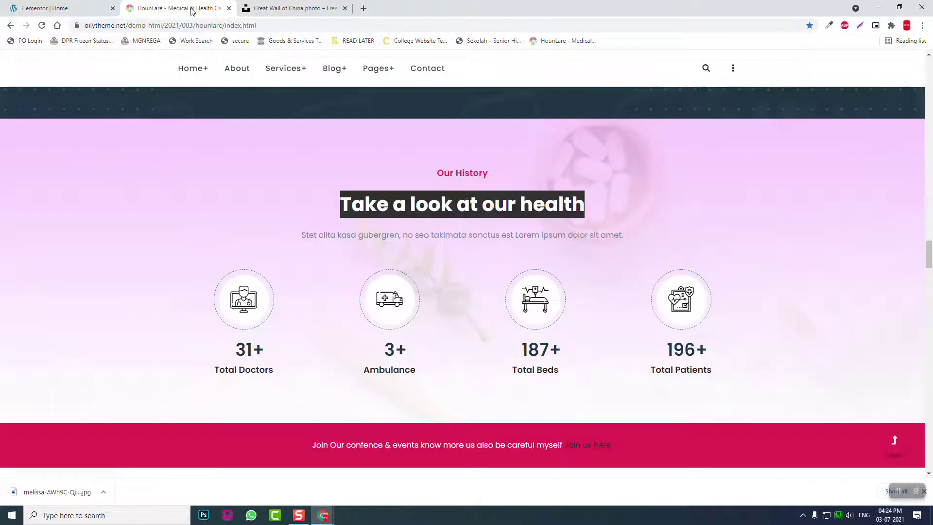
click(53, 5)
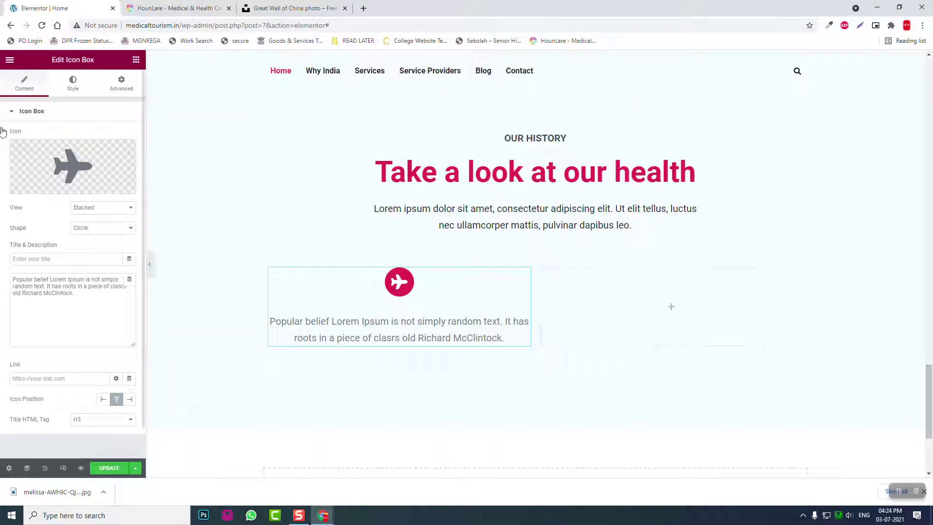
click(70, 84)
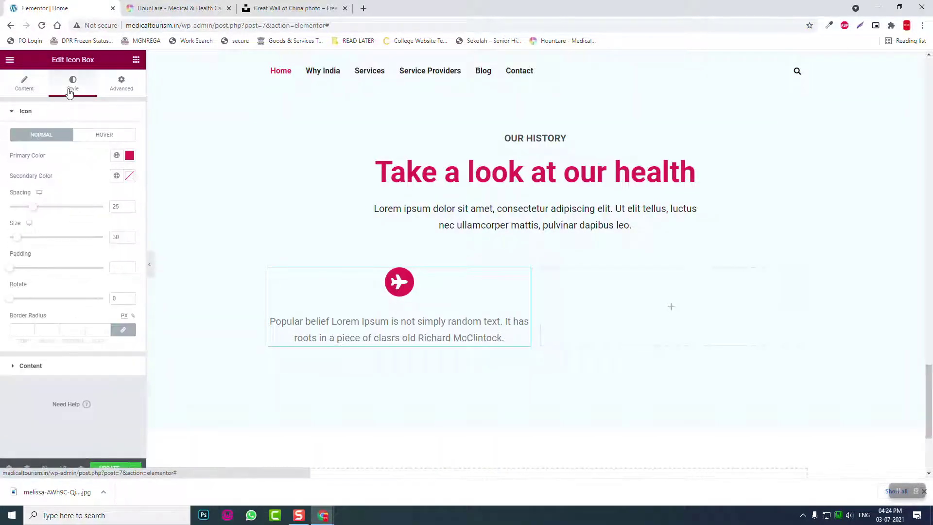
click(176, 6)
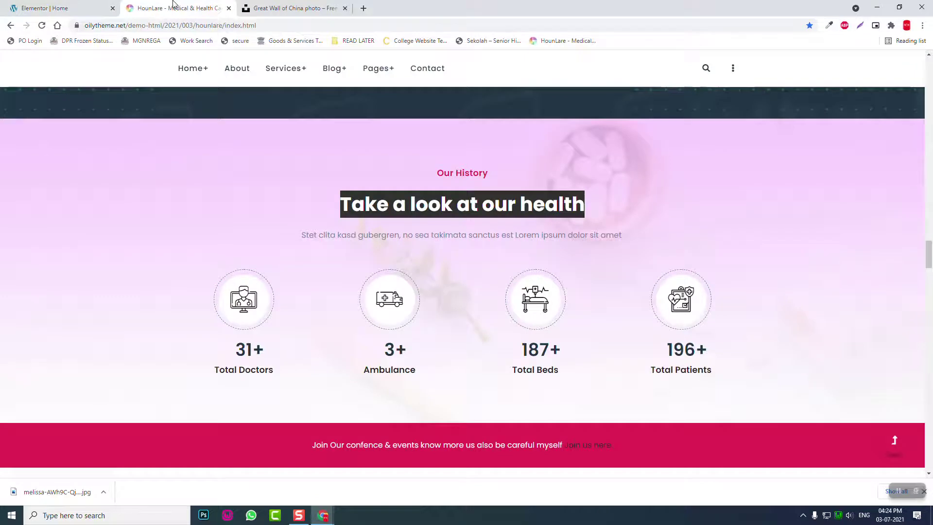
click(73, 7)
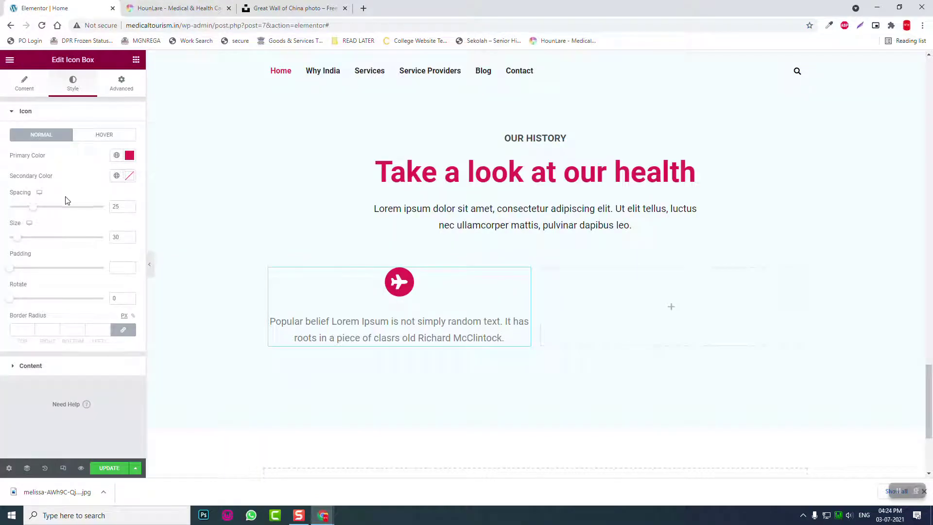
Try an icon spacing of 40 in the icon box, and undo it
double_click(124, 206)
text(40)
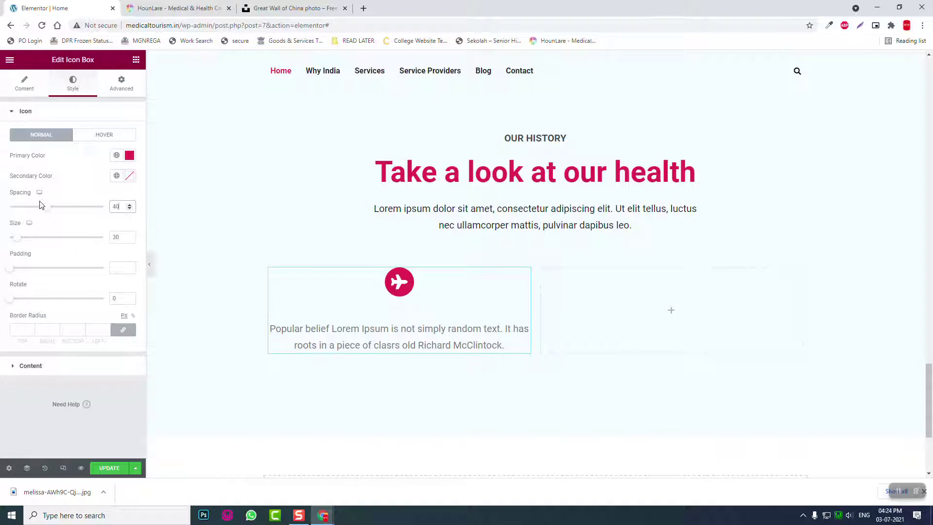
key(ctrl+z)
click(68, 114)
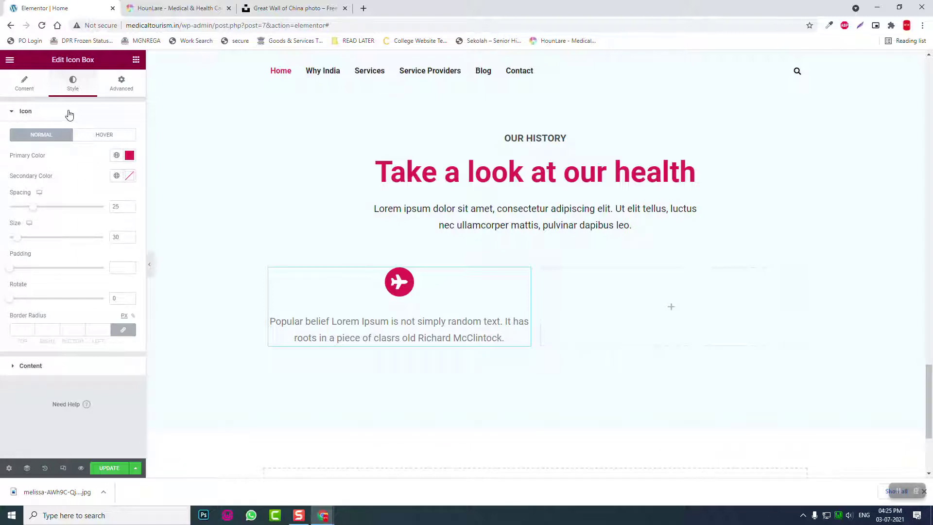
click(69, 114)
Set the plane icon's size to 40 and its normal primary color to #FFFFFF
drag(126, 238, 75, 239)
text(40)
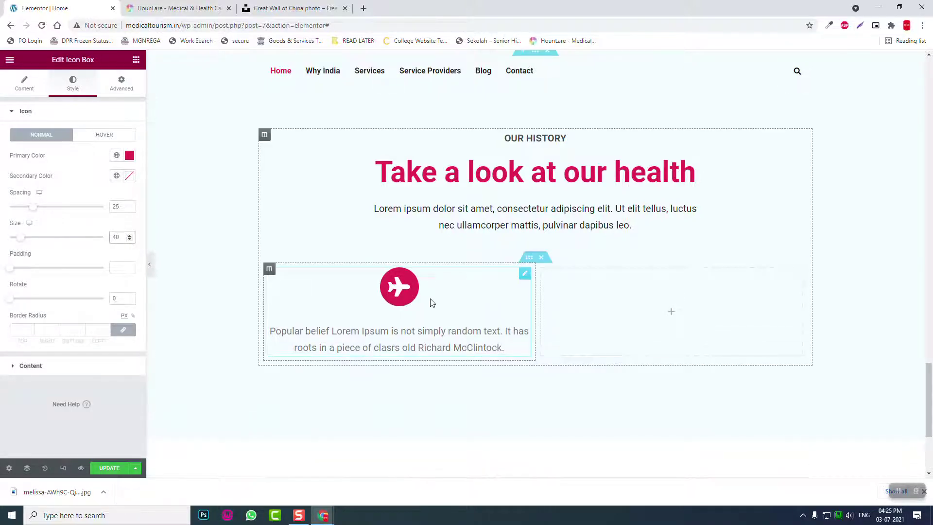
click(130, 155)
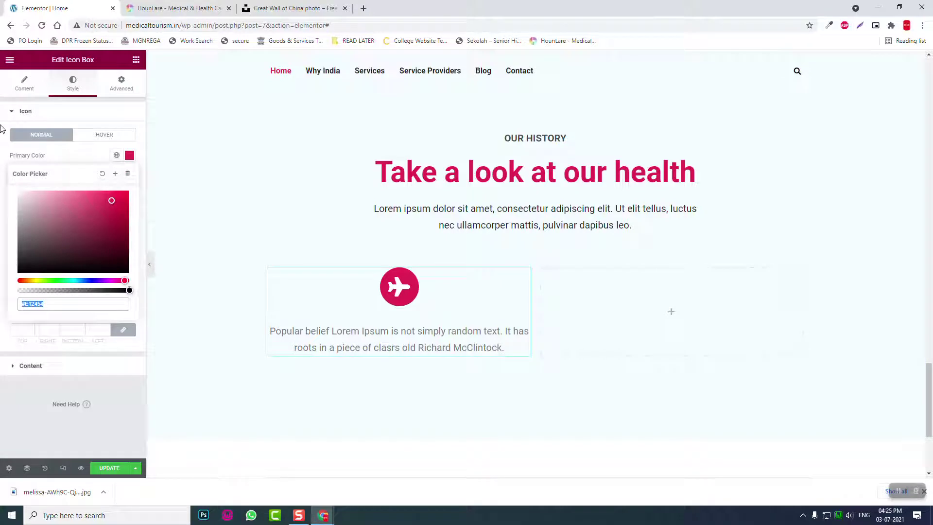
key(ctrl+v)
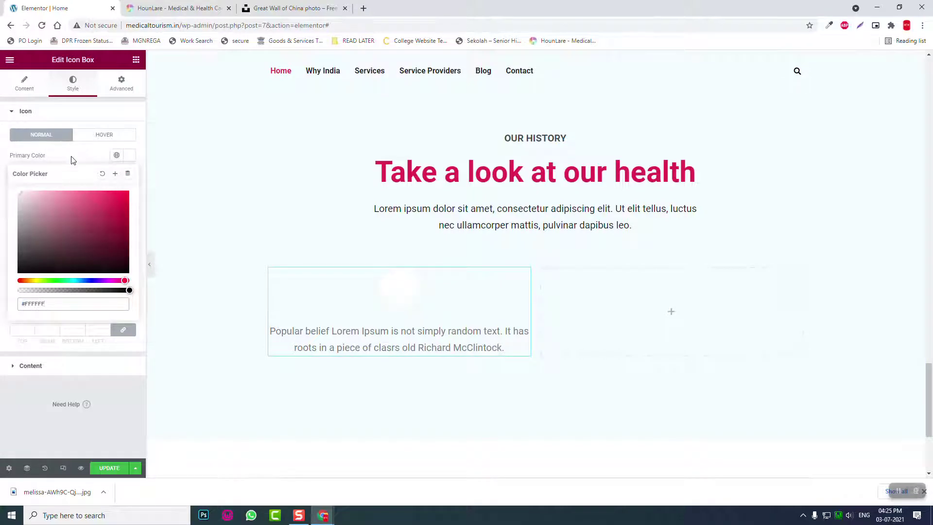
click(72, 161)
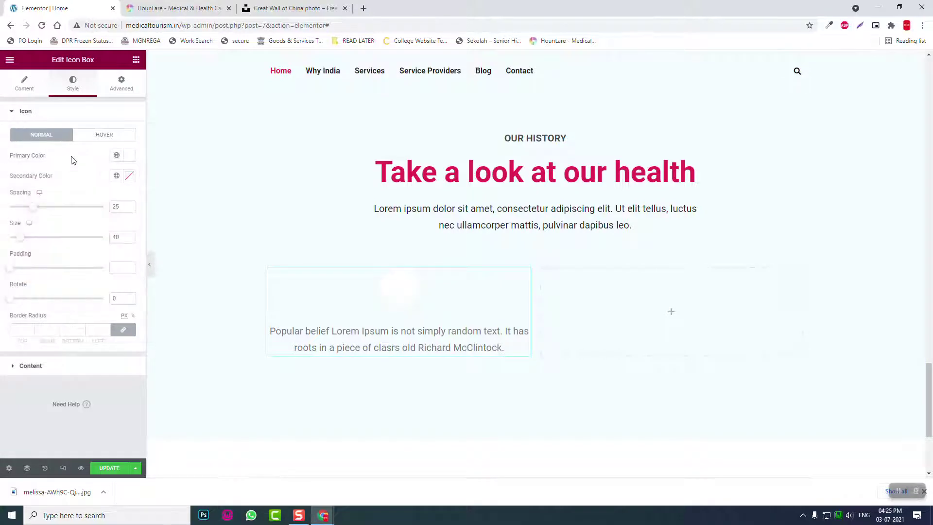
Copy the crimson e12454 from the color picker extension's history and set it as the icon's normal secondary color
click(130, 175)
key(ctrl+v)
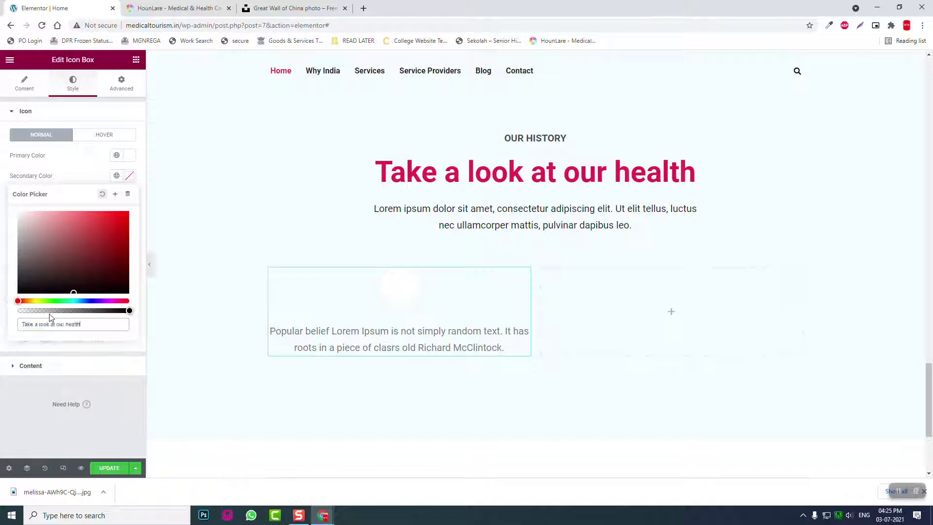
click(829, 25)
click(786, 78)
click(777, 85)
double_click(752, 173)
key(ctrl+c)
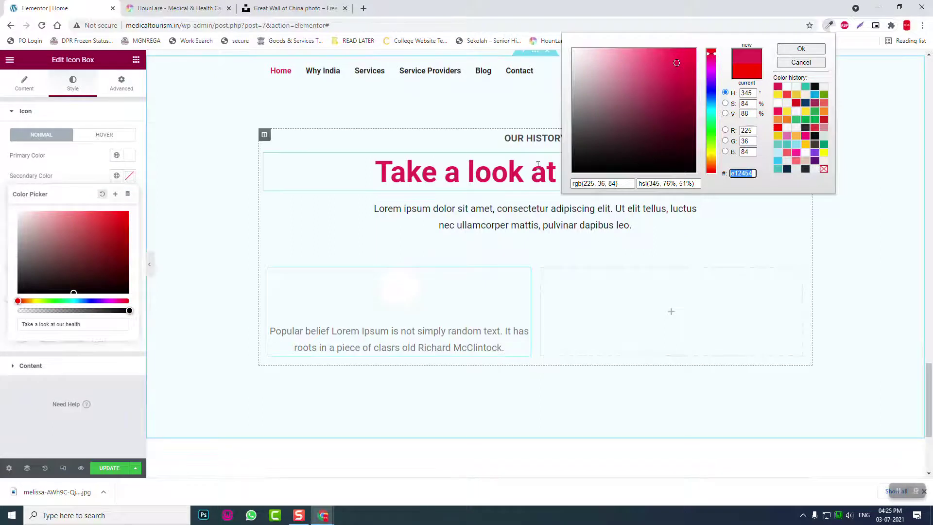
click(98, 327)
key(ctrl+a)
key(ctrl+v)
click(22, 403)
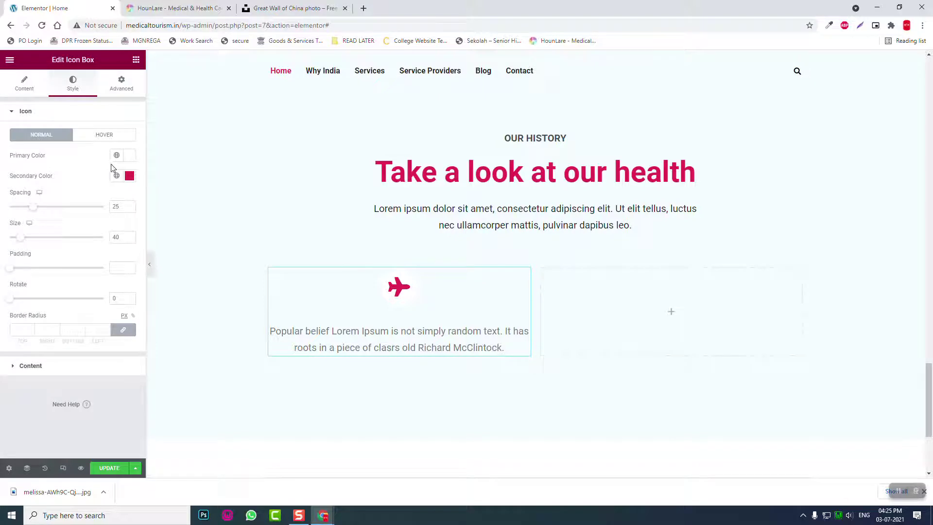
Preview the icon without the editing panel, and swap its normal colors to e12454 primary and #FFFFFF secondary
click(149, 264)
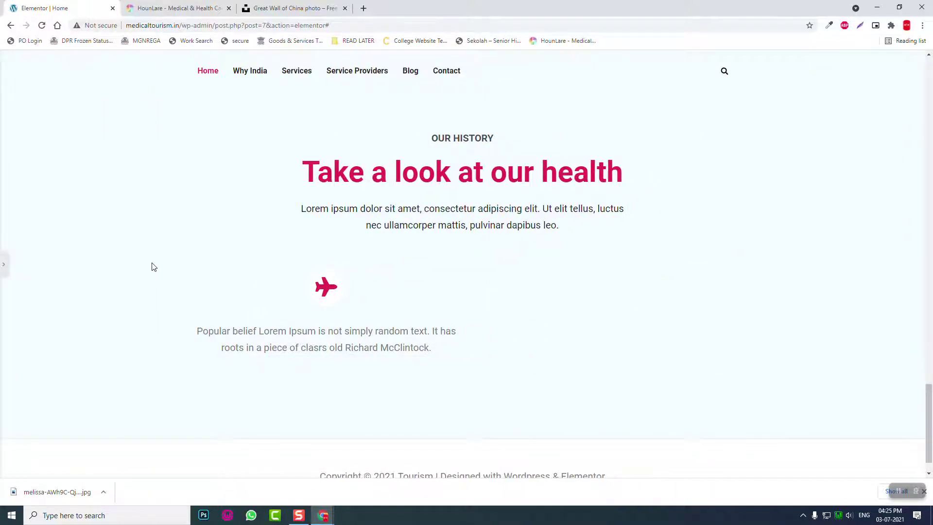
click(2, 265)
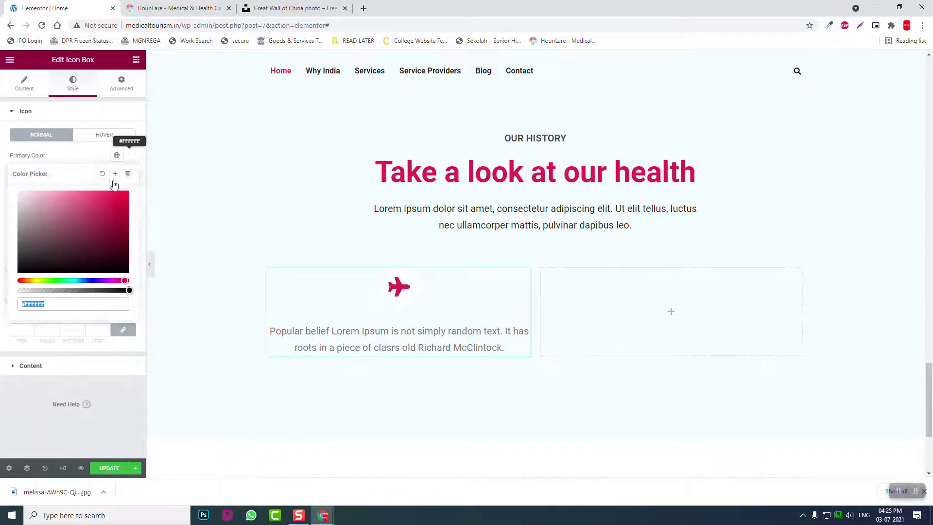
key(ctrl+v)
click(173, 162)
click(129, 177)
text(#FFFFFF)
Set the icon's hover colors to e12454 primary and #FFFFFF secondary, and preview the hover effect
click(99, 135)
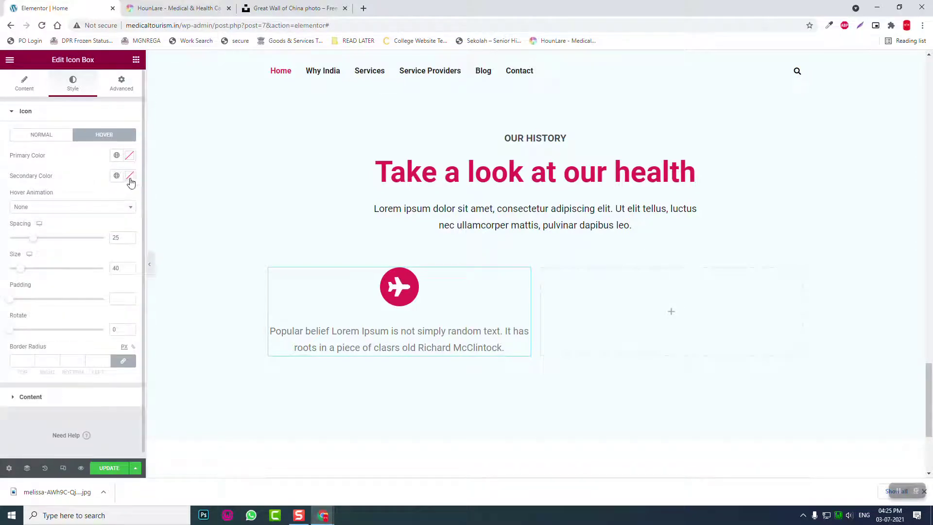
click(128, 159)
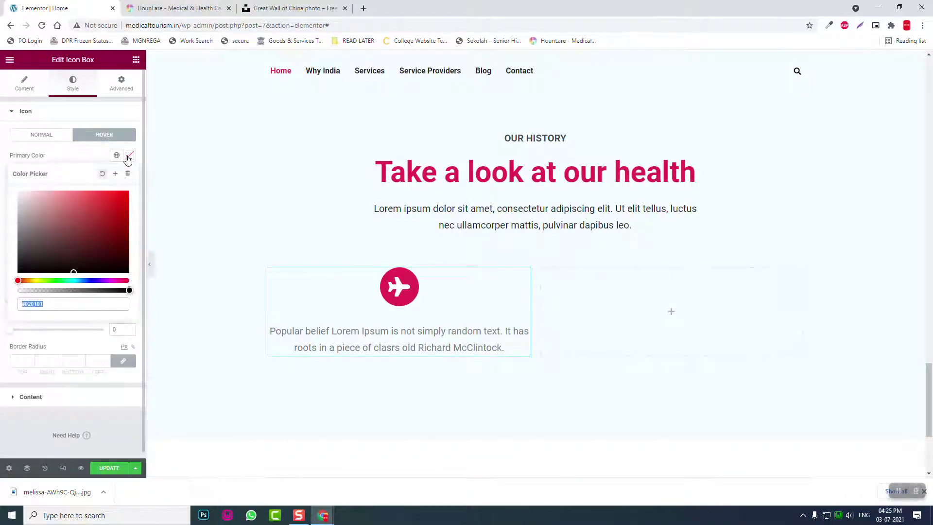
key(ctrl+v)
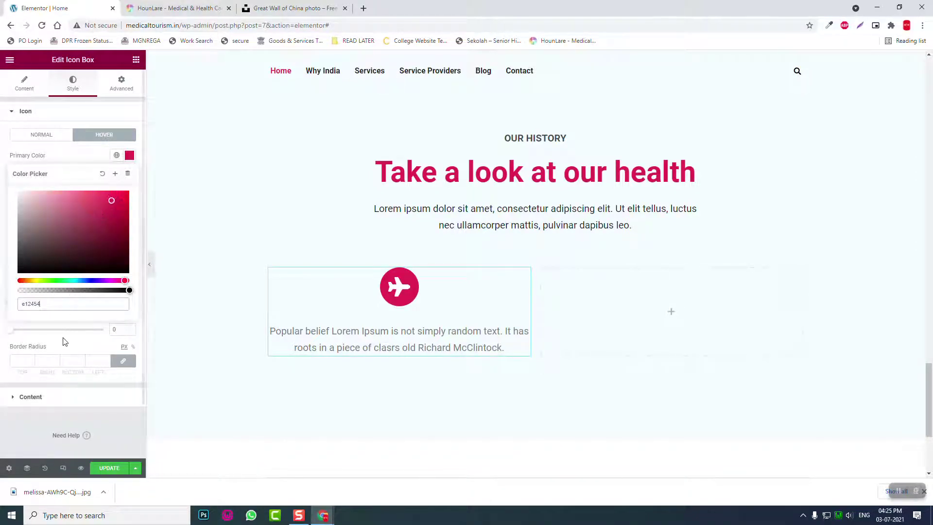
click(45, 423)
click(129, 175)
text(#FFFFFF)
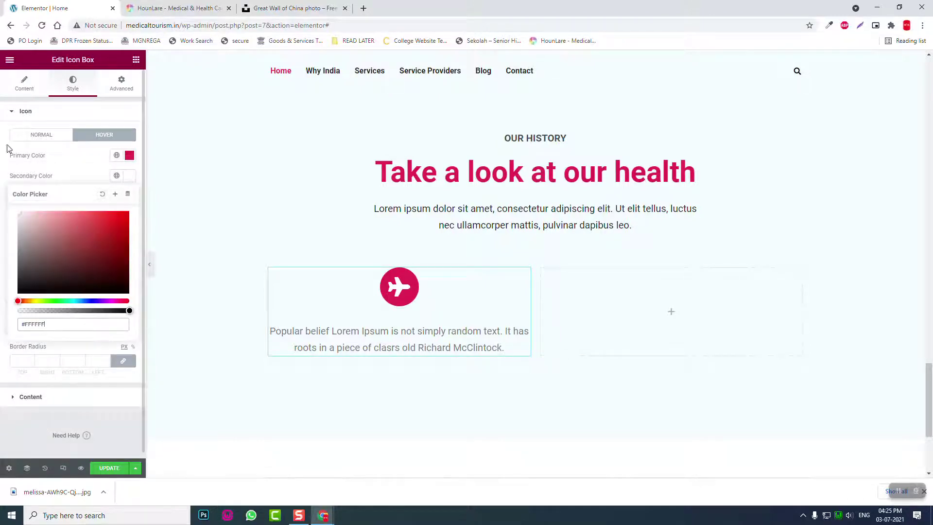
click(89, 169)
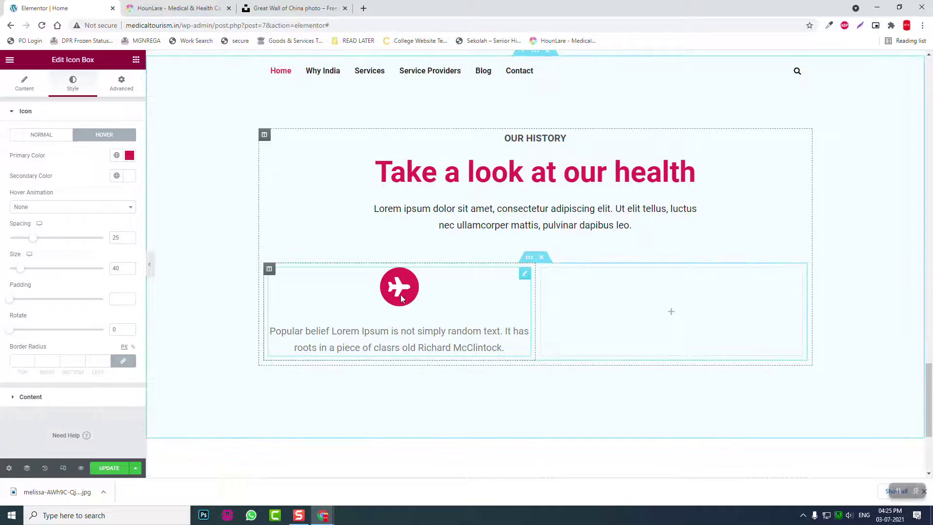
click(149, 265)
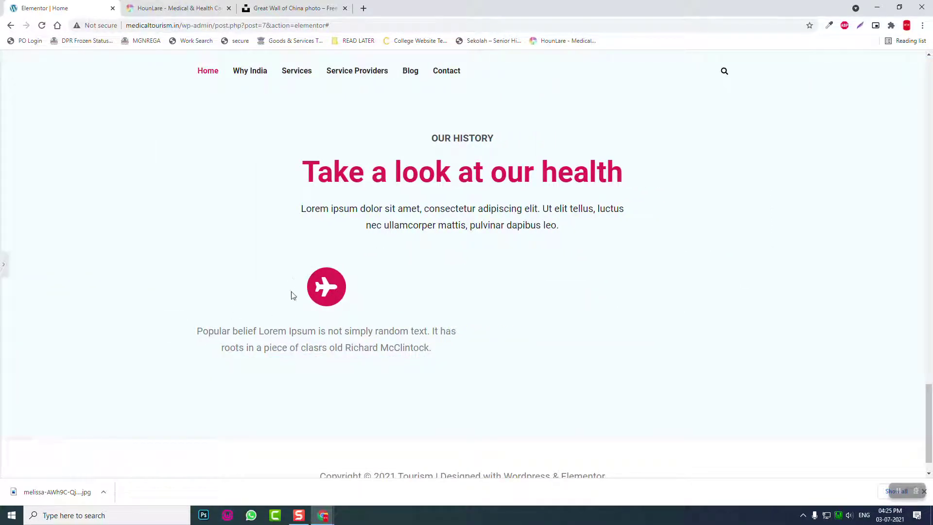
click(6, 273)
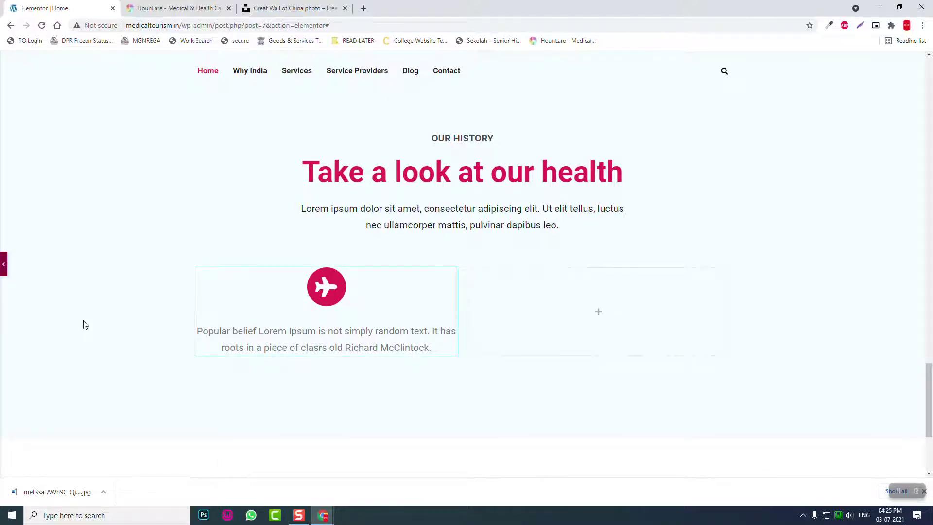
Swap the icon's hover colors to #FFFFFF primary and e12454 secondary
click(130, 155)
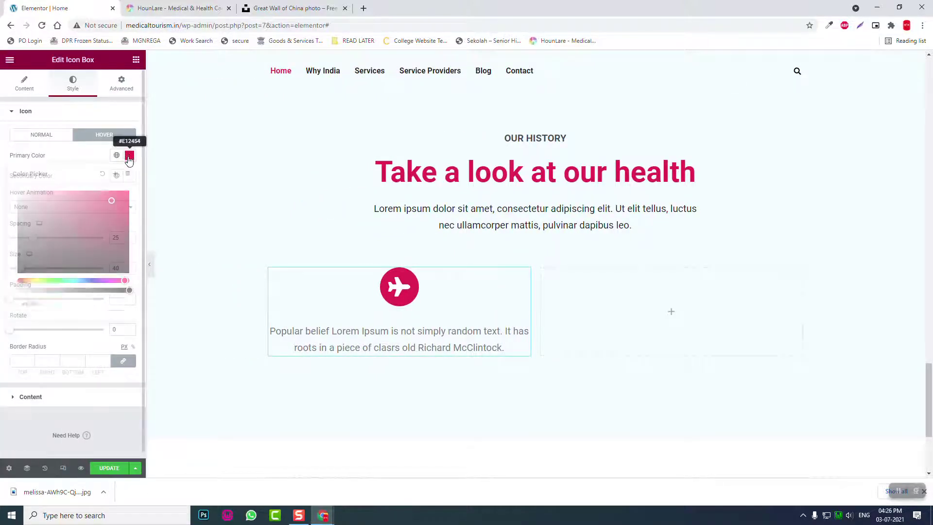
click(150, 189)
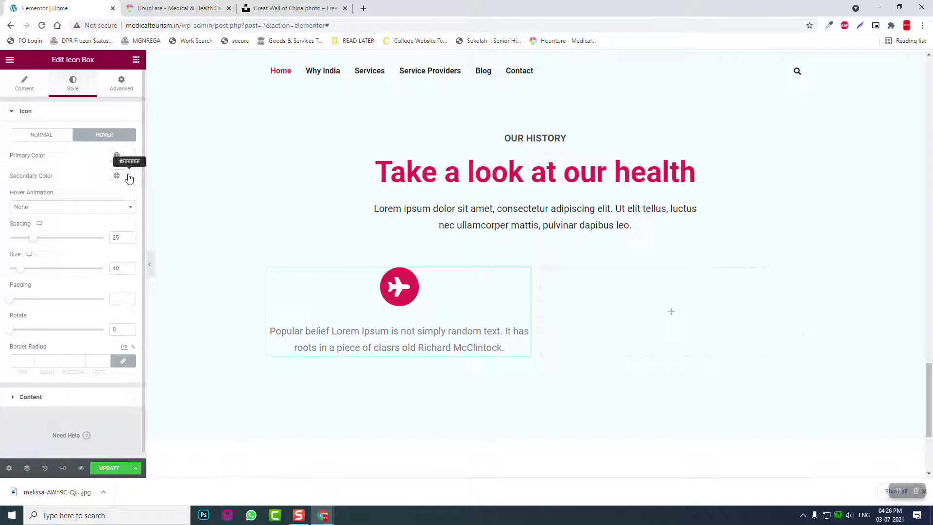
click(128, 176)
key(ctrl+v)
click(63, 168)
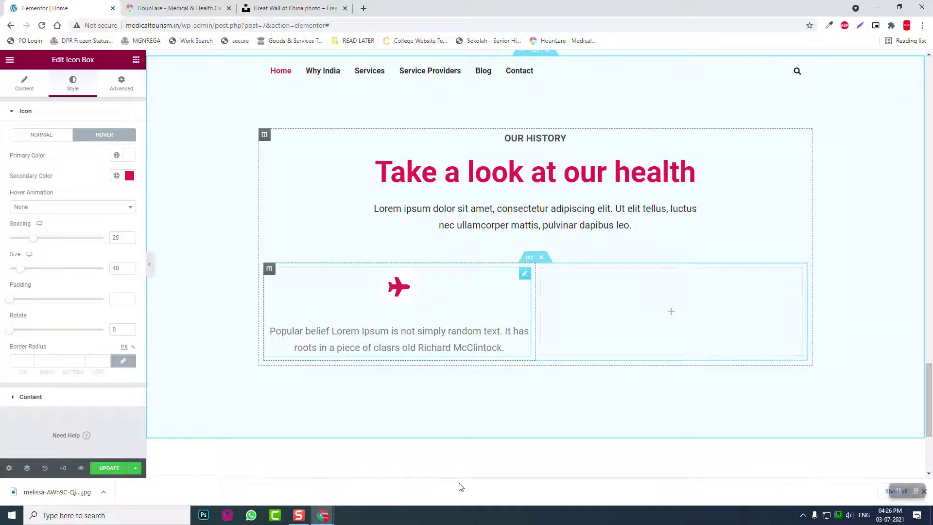
Check the demo's counter layout and give the airplane icon box the title 15+
click(185, 9)
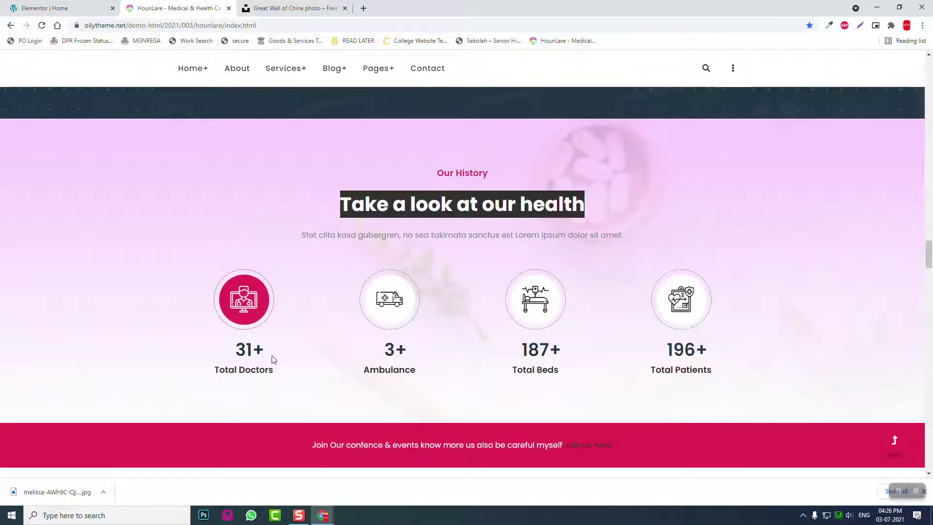
click(80, 5)
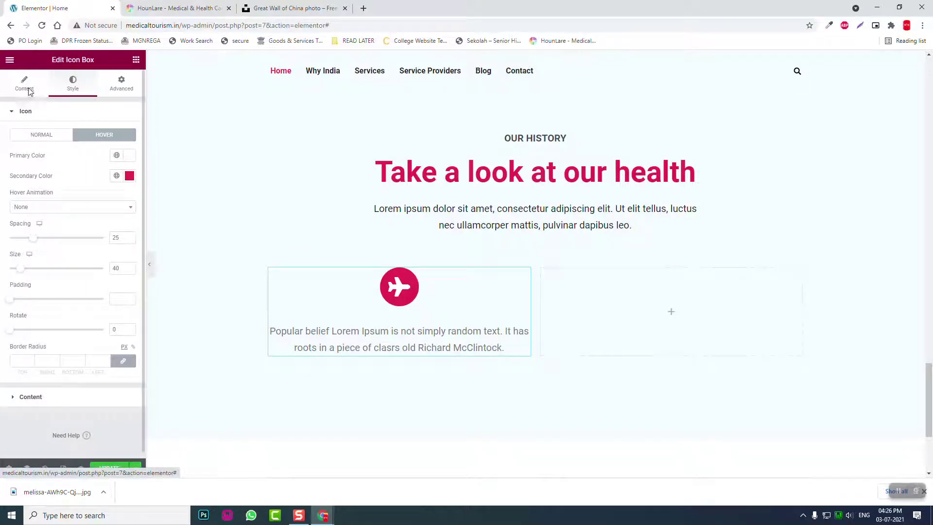
click(28, 90)
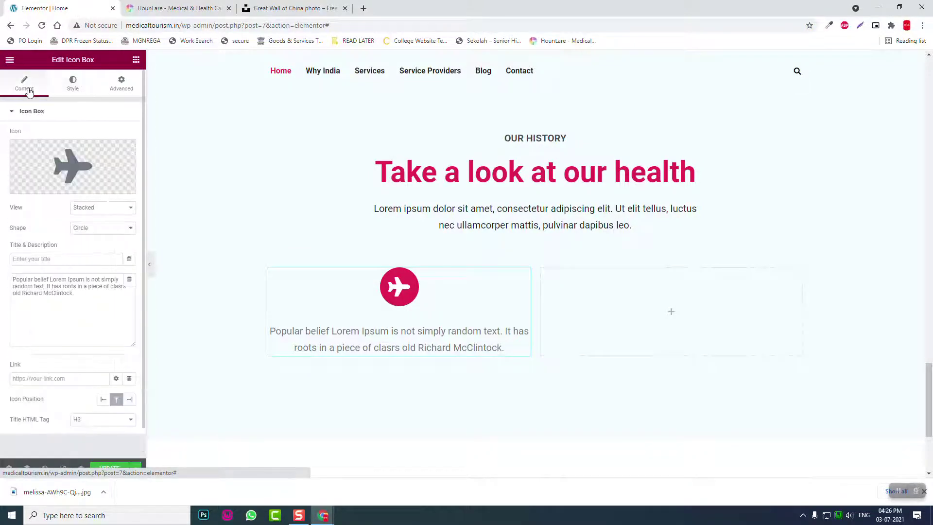
click(69, 259)
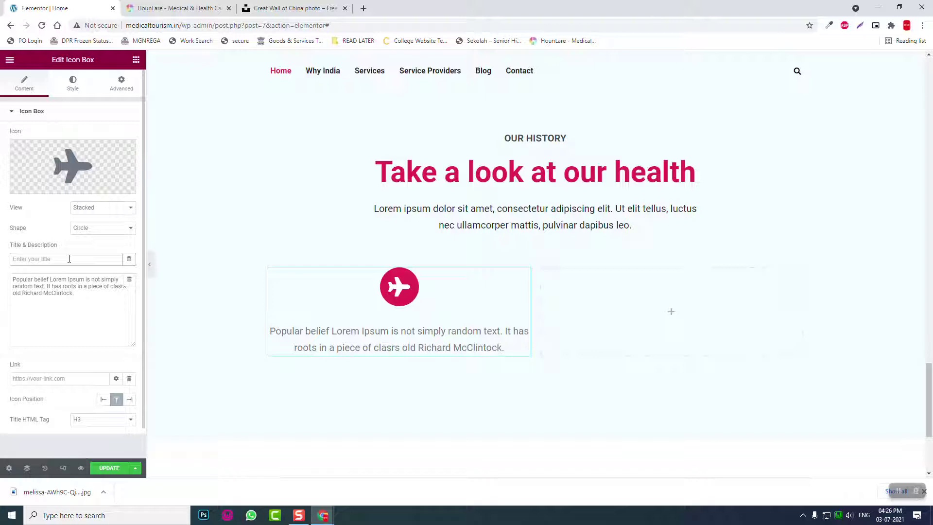
text(15+)
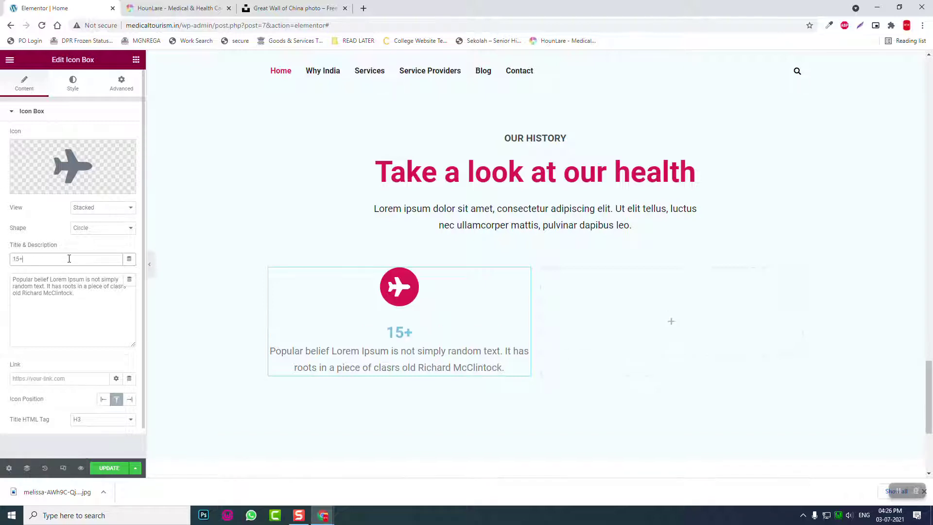
Replace the icon box's description with Health Care Services
drag(102, 308, 1, 197)
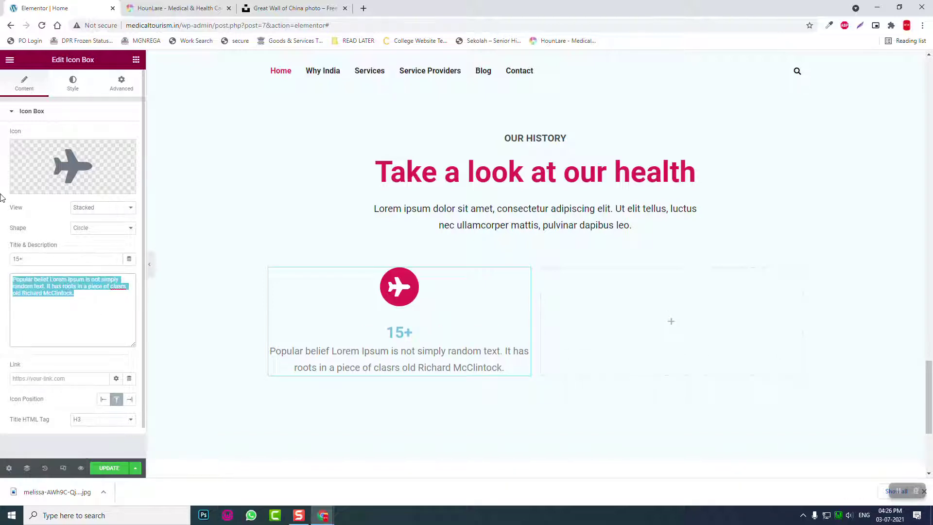
text(hEALT)
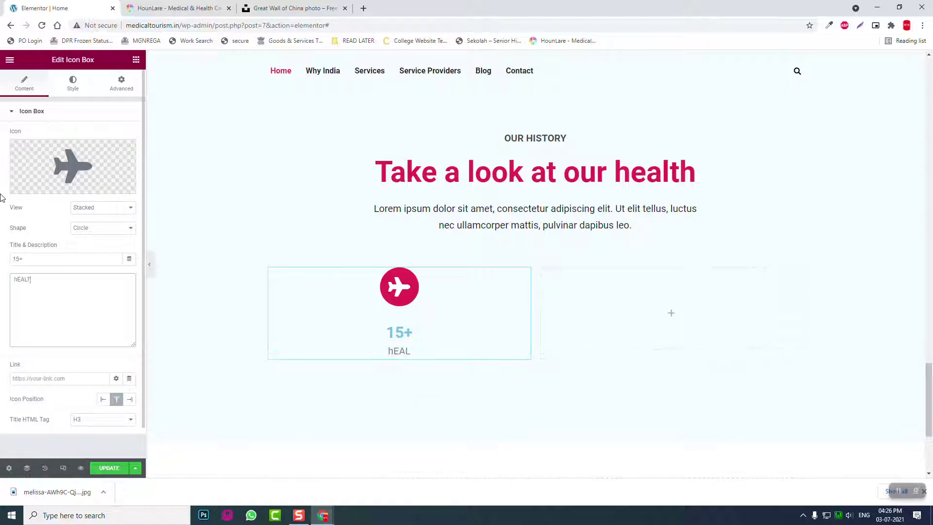
key(BackSpace)
key(BackSpace)
key(BackSpace)
key(BackSpace)
key(BackSpace)
text(Health Care Ser)
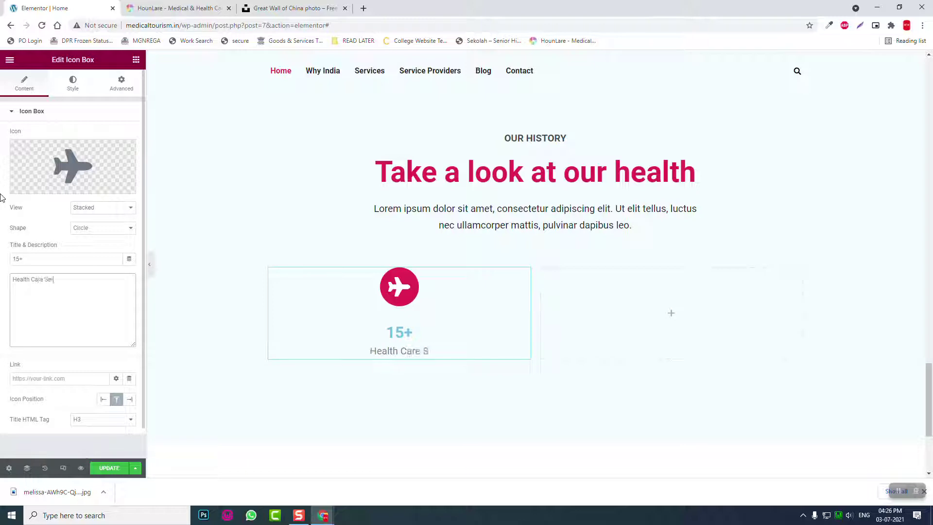
text(vices)
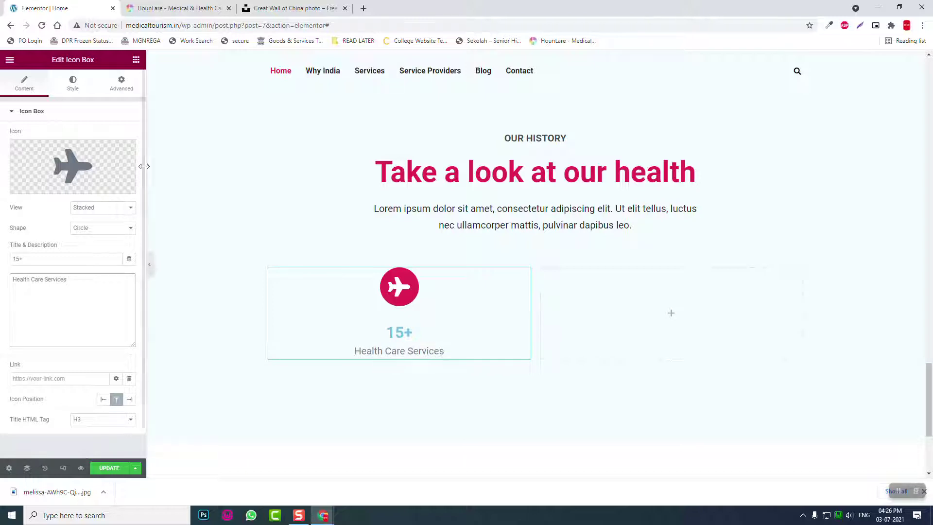
Change the color of the icon box's 15+ title to near-black
click(73, 84)
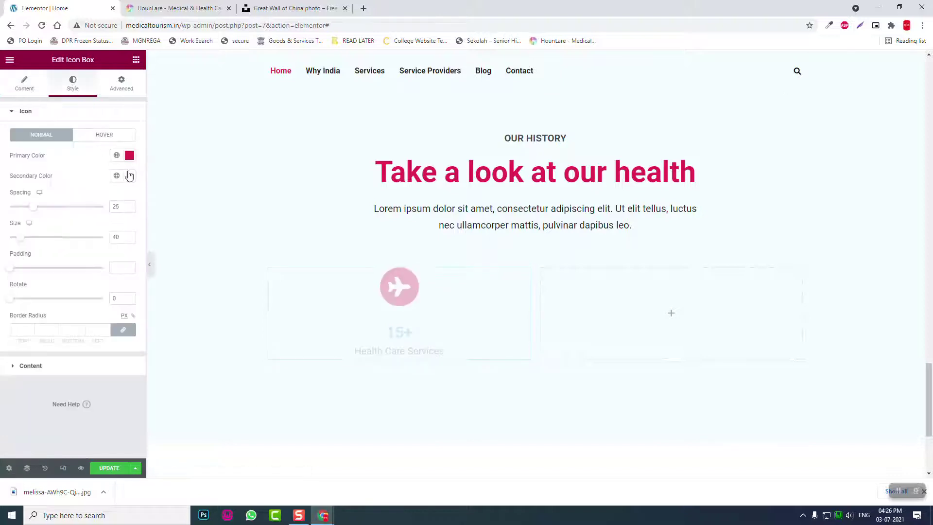
click(77, 365)
click(128, 250)
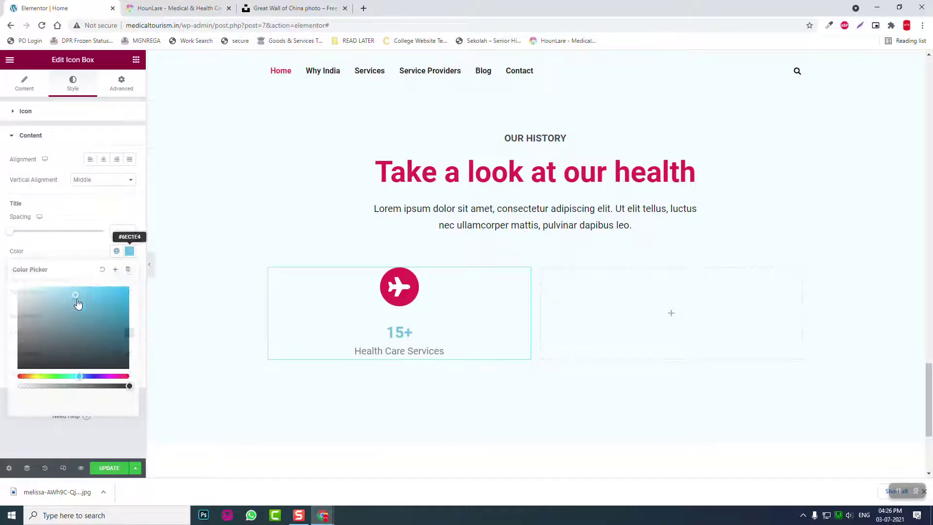
click(24, 357)
click(65, 243)
Set the 15+ title's font size to 60 px
click(129, 271)
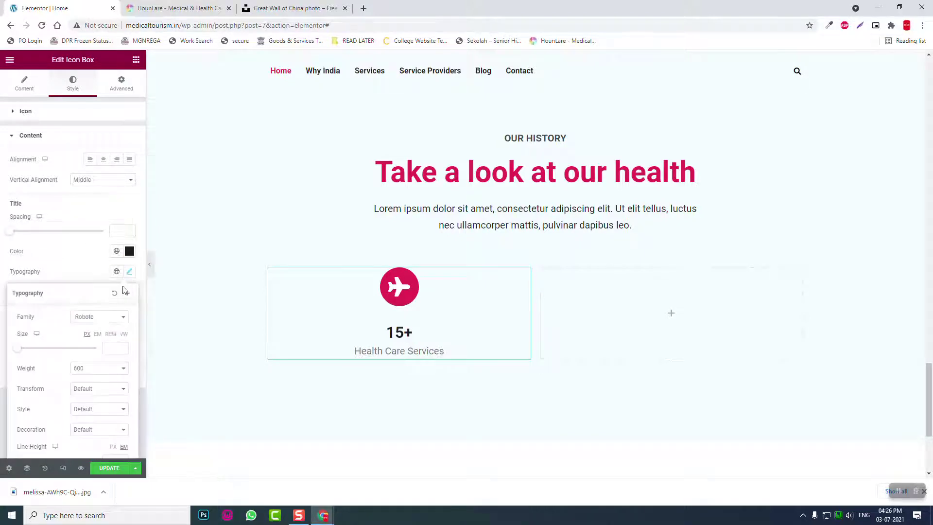
click(106, 347)
text(40)
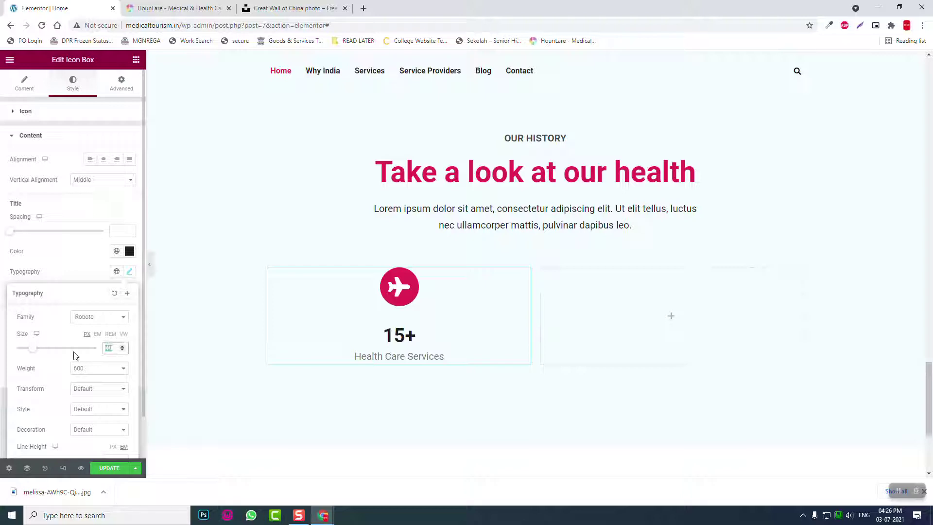
text(60)
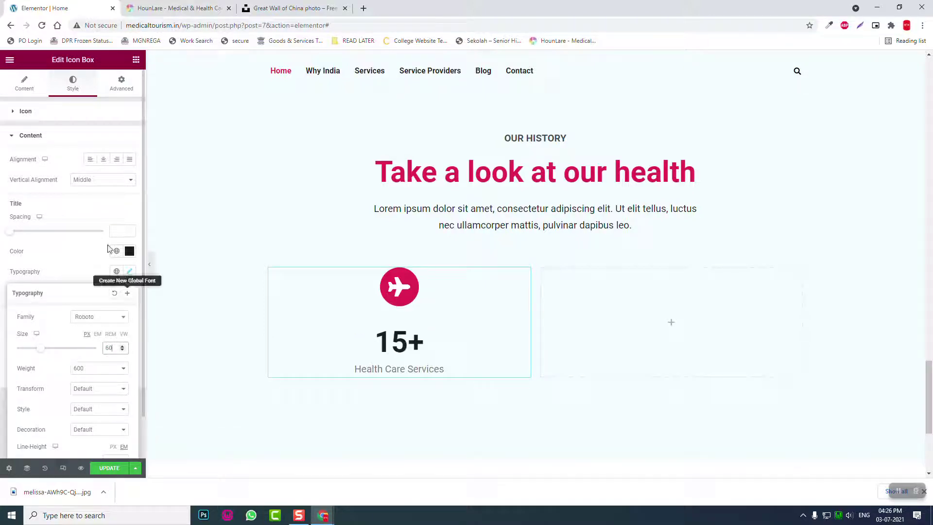
click(109, 214)
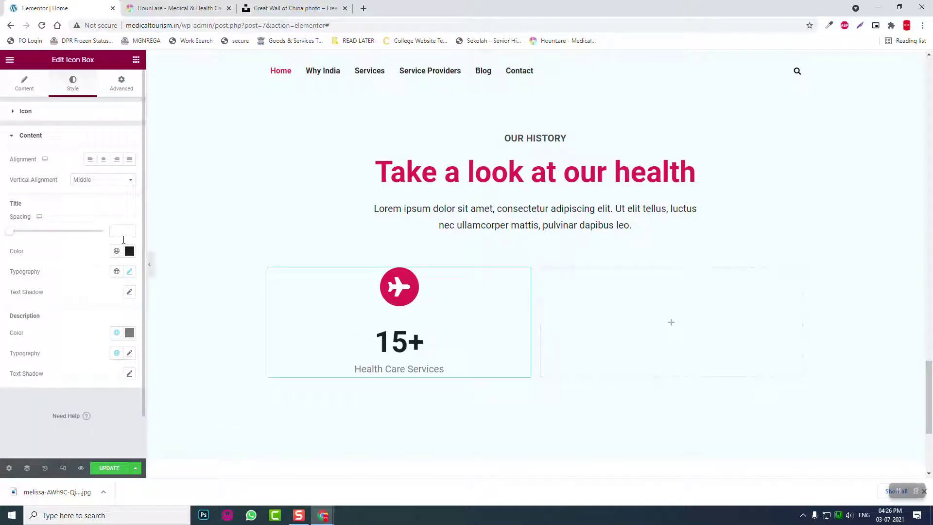
Set the icon box's description color to the dark gray #433F3F
click(128, 332)
click(25, 256)
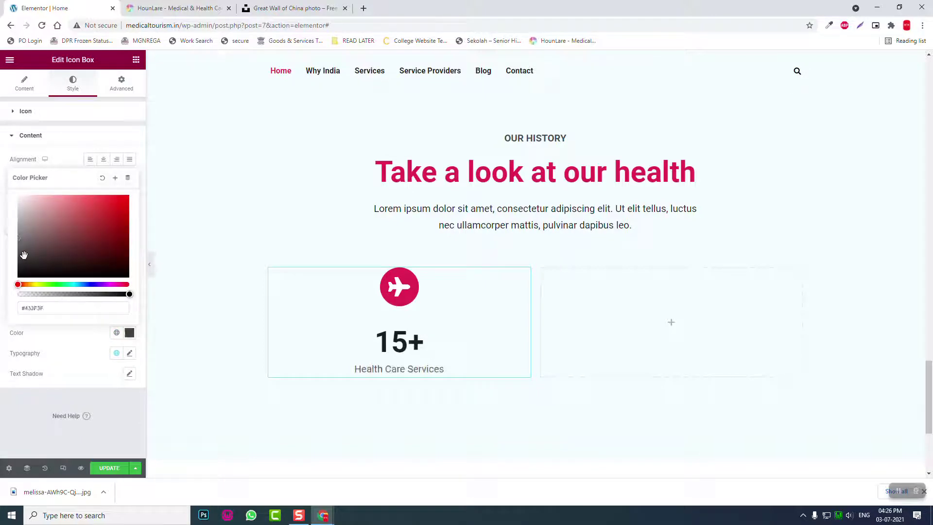
click(46, 409)
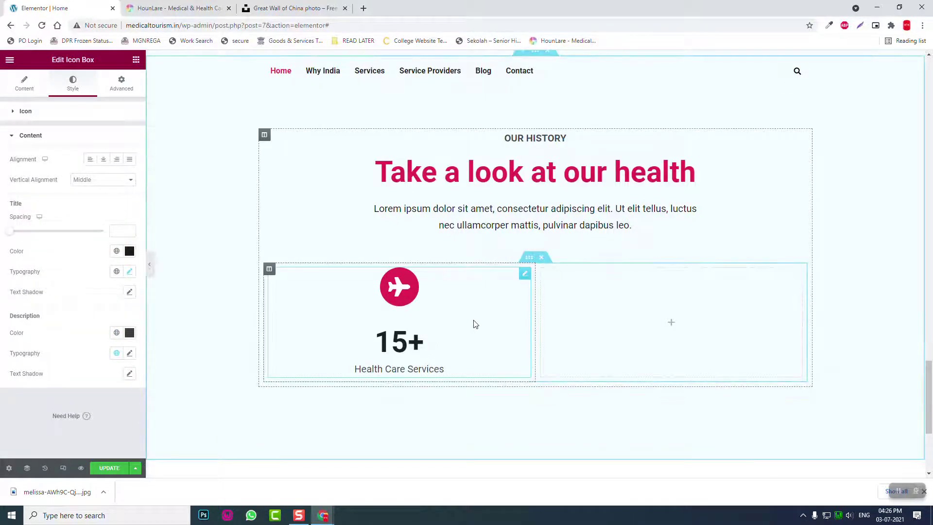
Compare the icon box with the demo's counters and set its icon size to 60
click(175, 8)
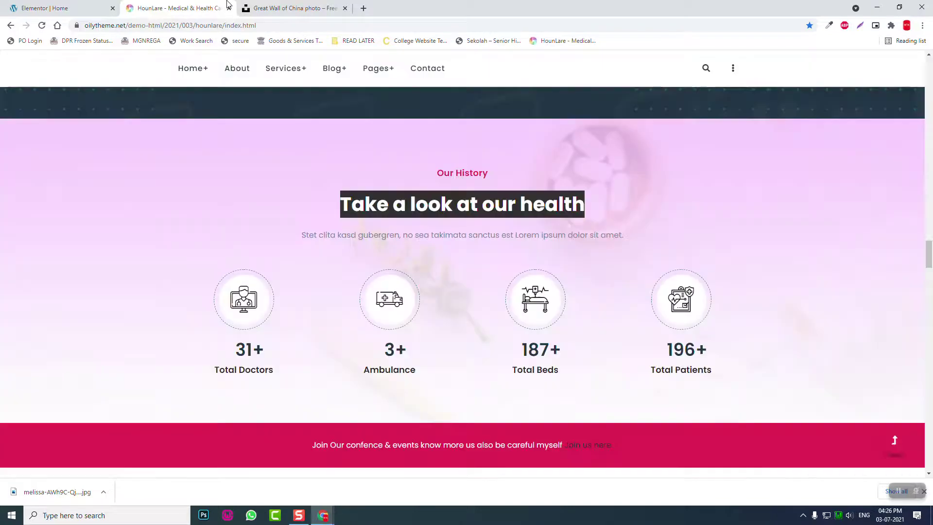
click(63, 5)
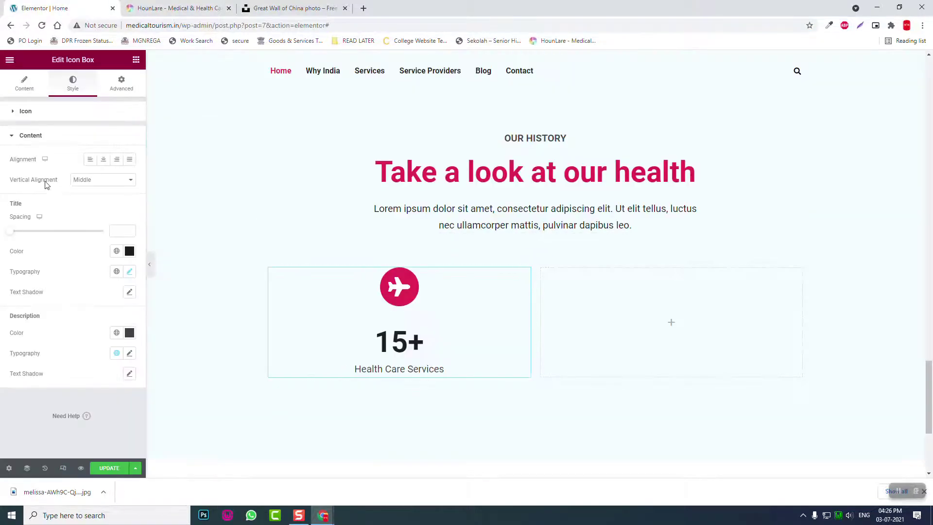
click(43, 119)
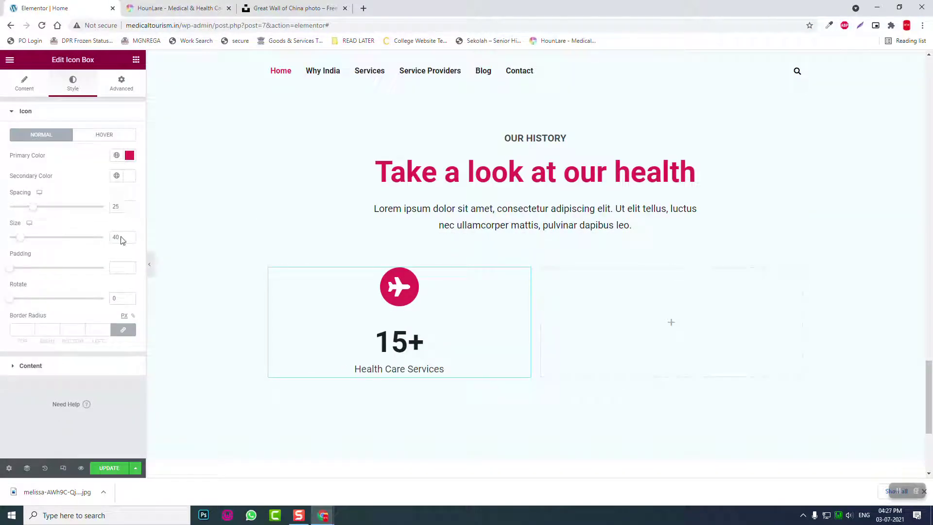
drag(122, 237, 90, 244)
text(60)
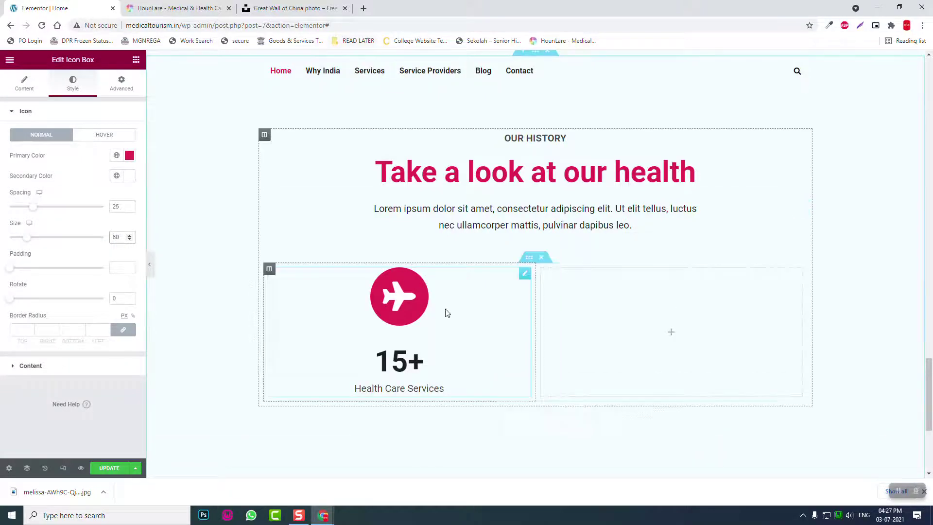
Duplicate the 15+ counter column three times to match the demo's four counters, and delete the leftover empty column
right_click(269, 269)
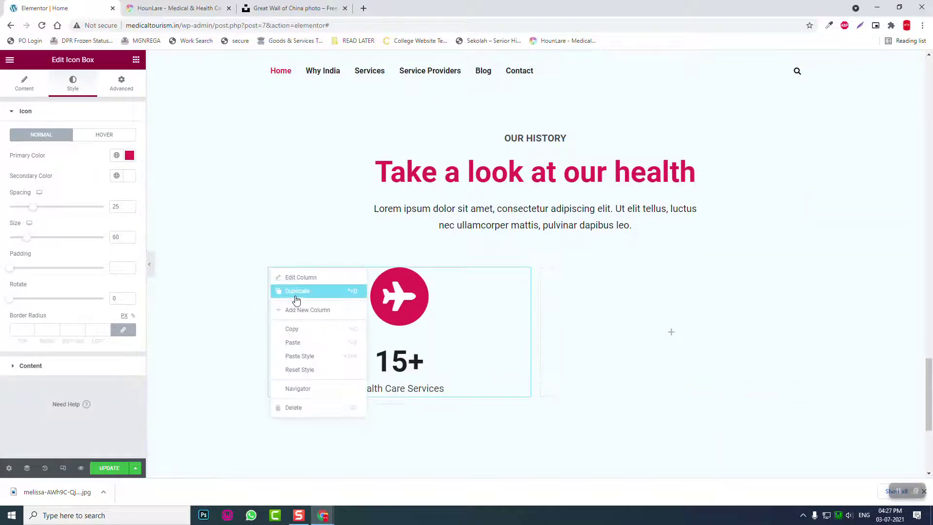
click(296, 294)
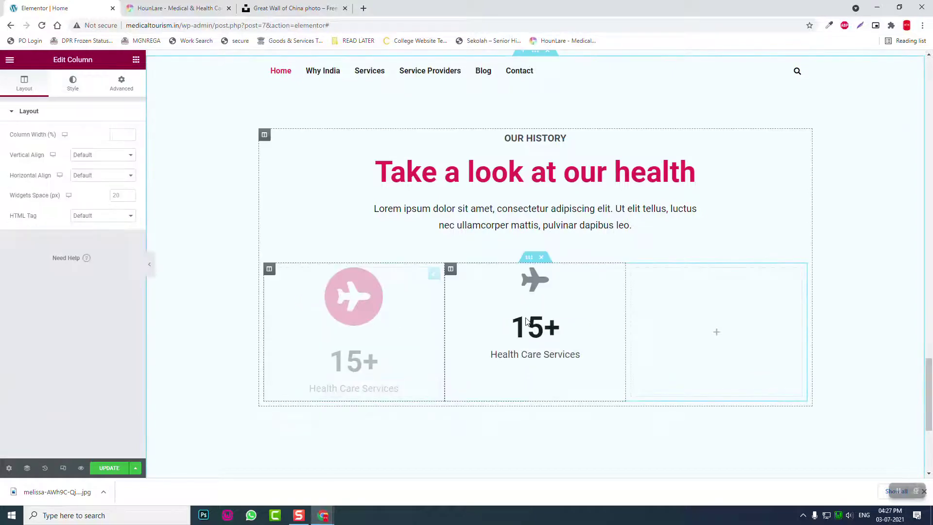
right_click(451, 270)
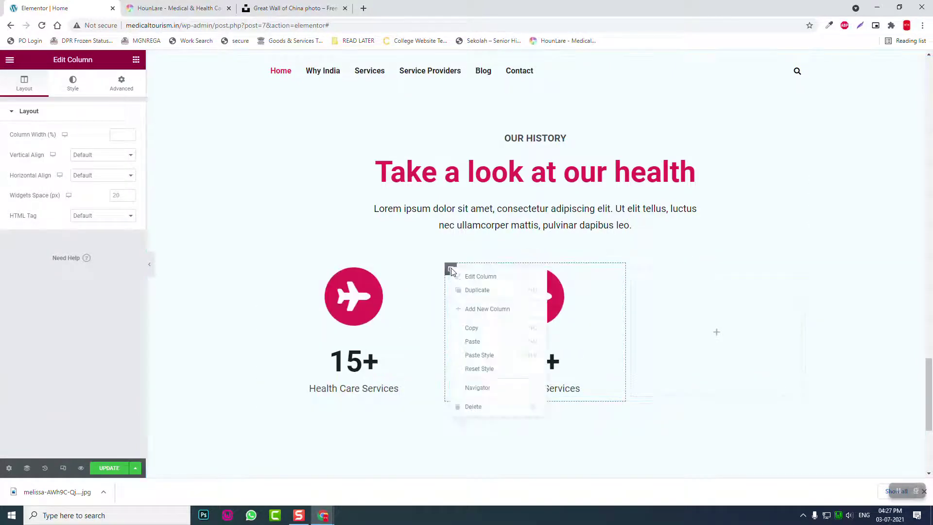
click(479, 292)
click(191, 6)
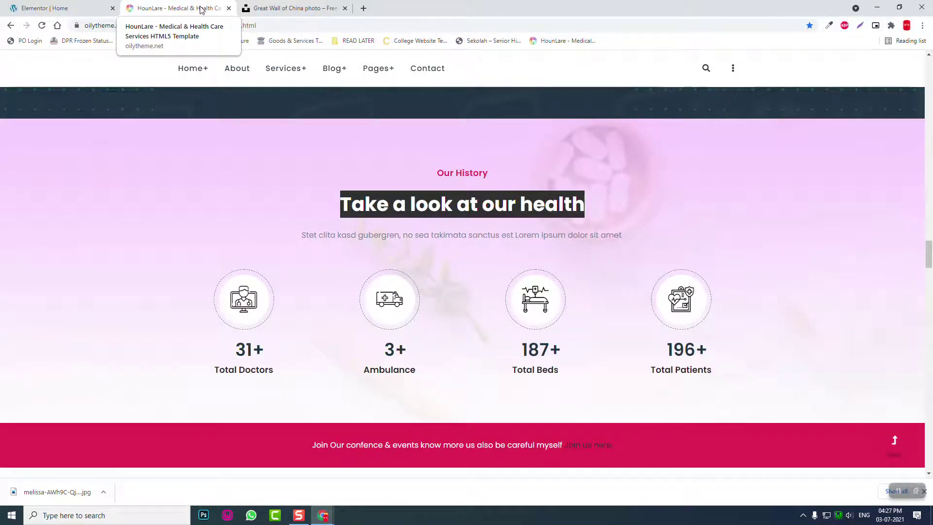
click(64, 4)
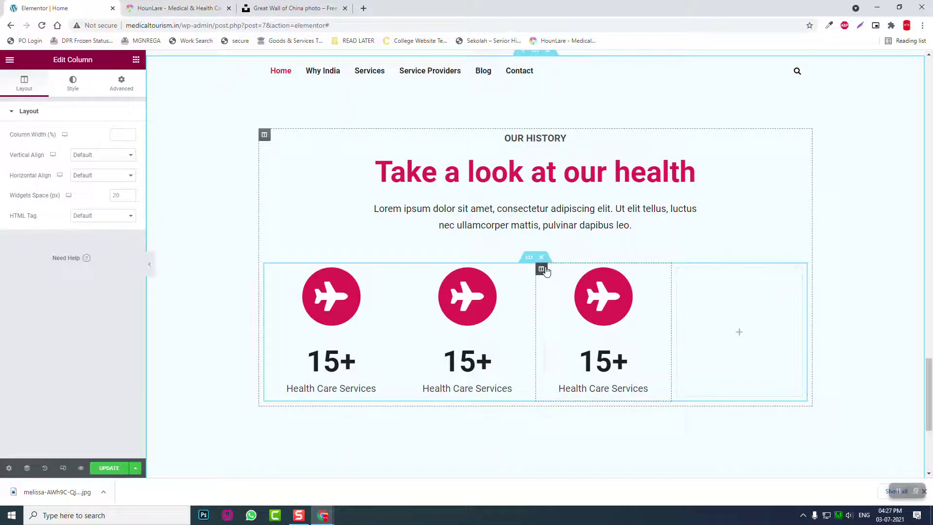
right_click(545, 270)
click(574, 298)
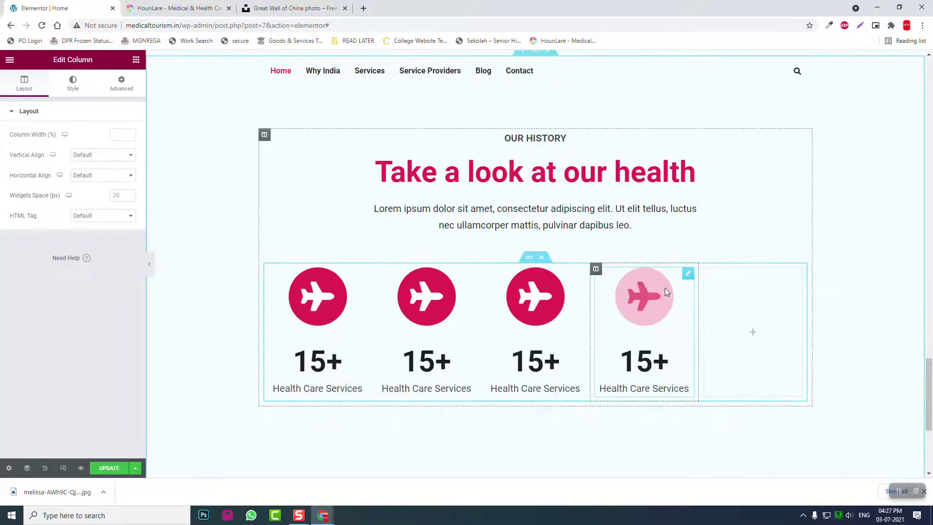
right_click(708, 274)
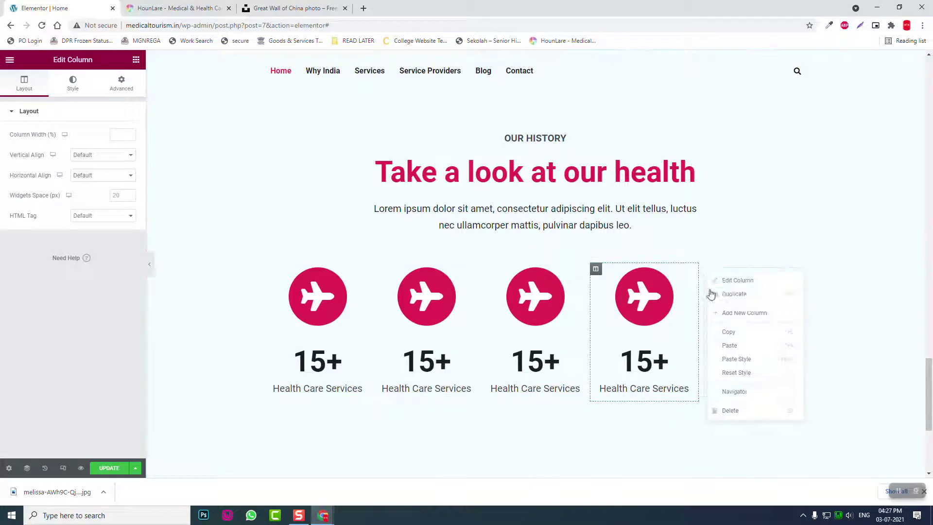
click(738, 416)
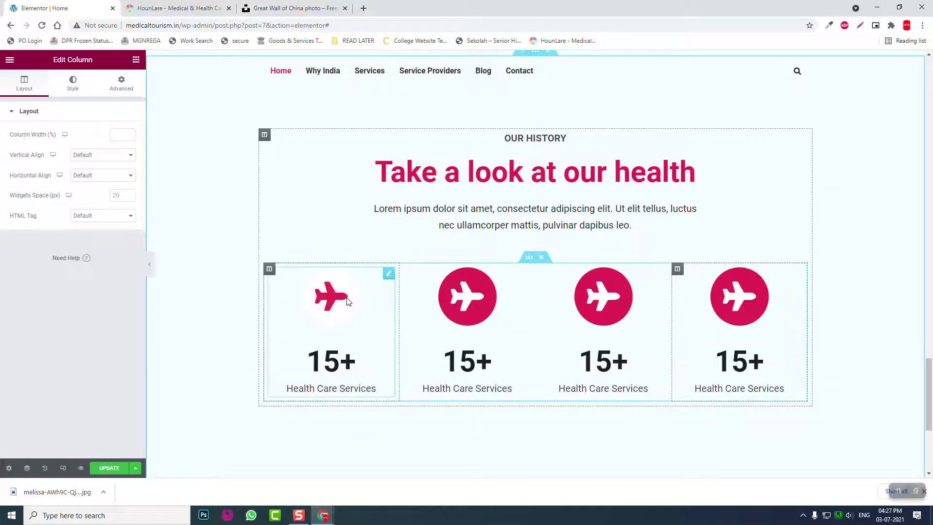
Open the icon library for the first counter's icon box
click(348, 301)
click(24, 82)
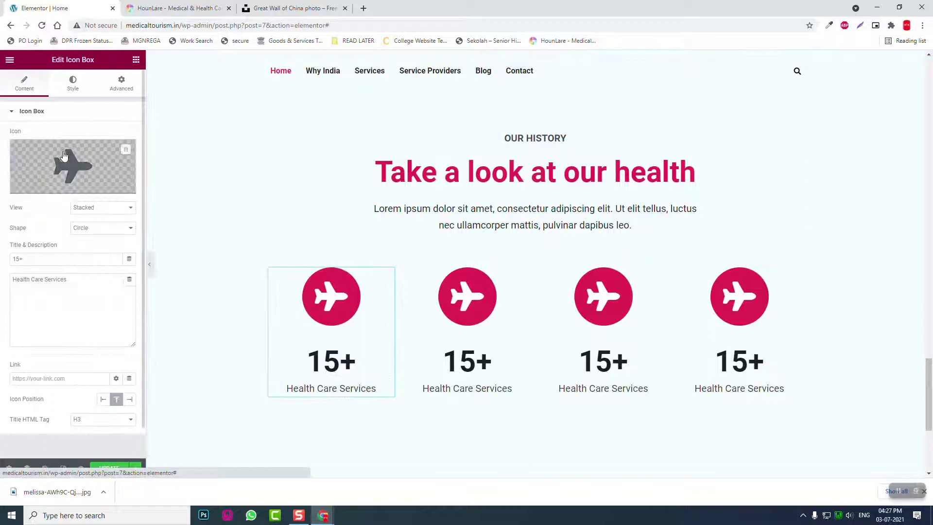
click(63, 157)
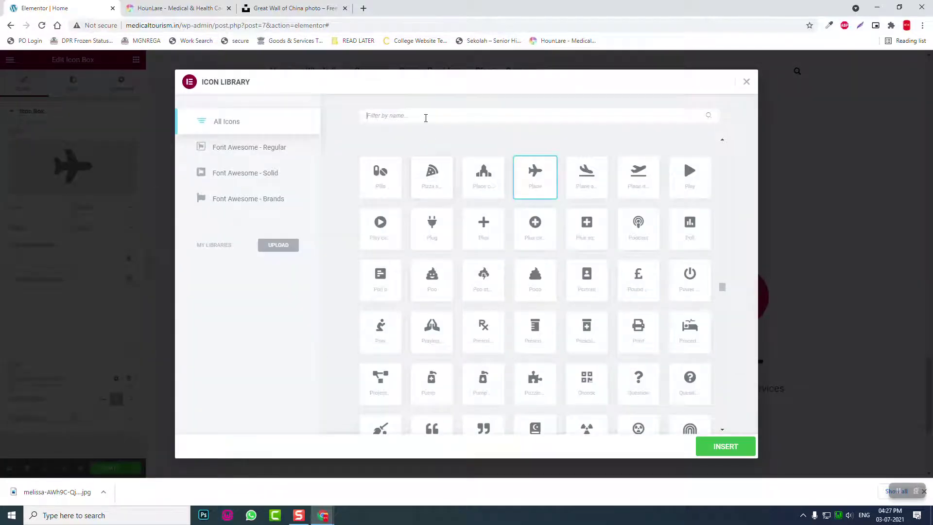
text(ser)
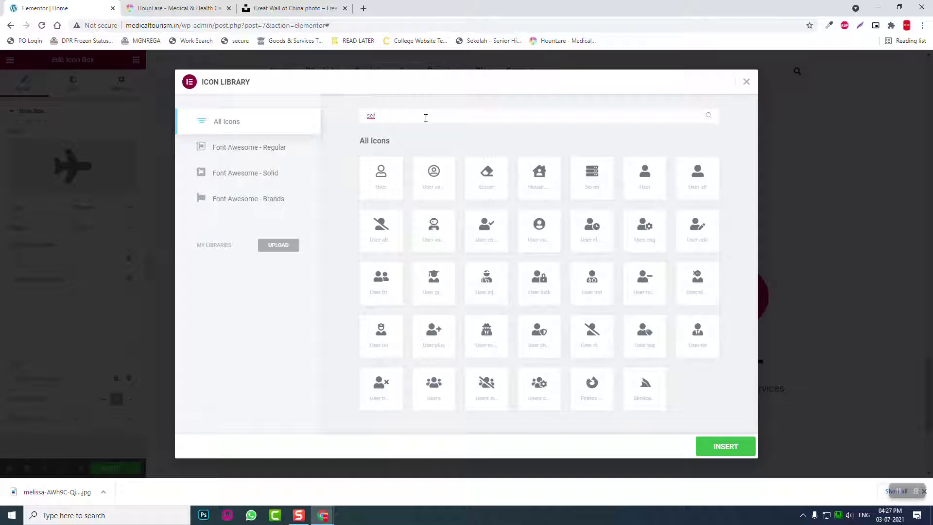
key(BackSpace)
key(BackSpace)
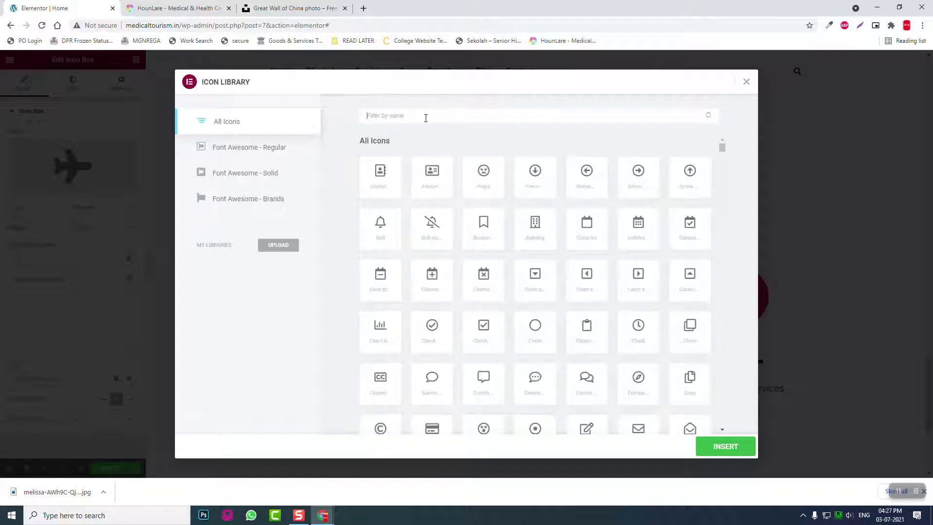
text(heal)
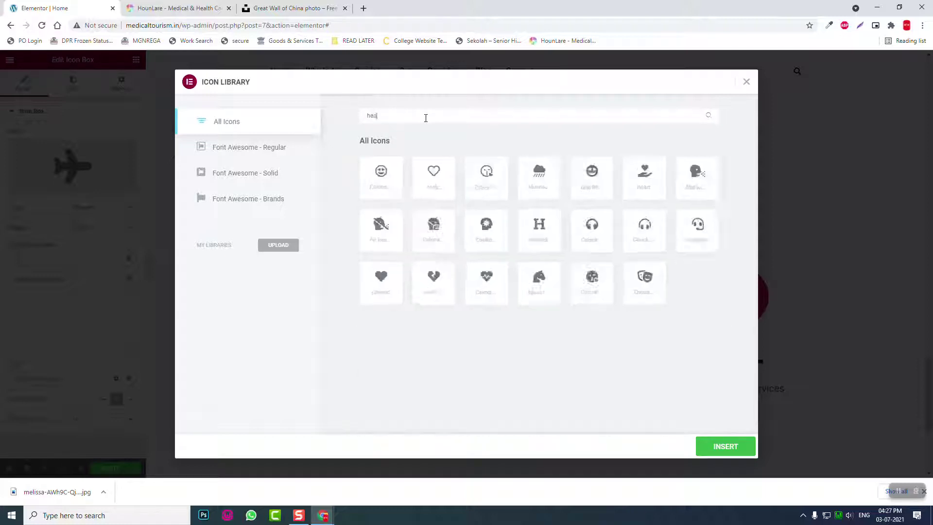
key(BackSpace)
key(BackSpace)
key(BackSpace)
key(BackSpace)
Filter the icon library by "med" and insert the hand-with-medical-cross icon into the first icon box
text(med)
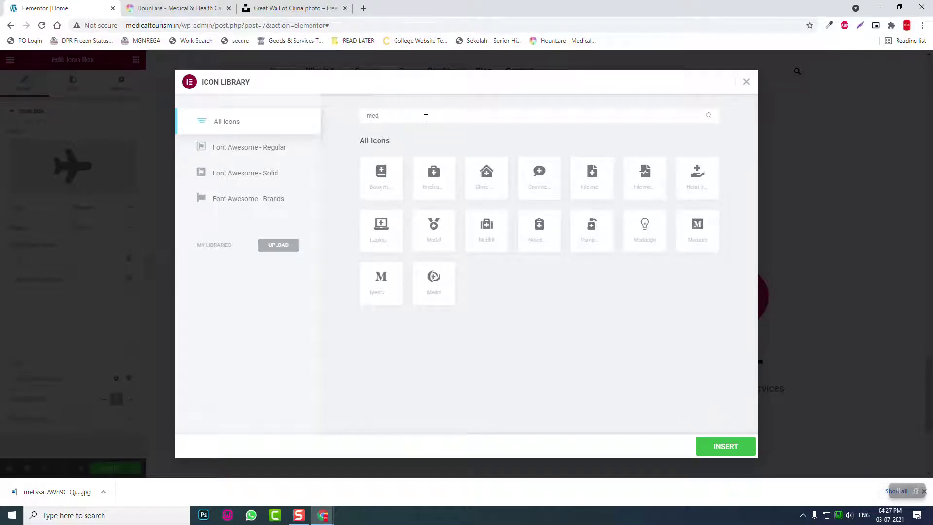
click(425, 181)
click(696, 177)
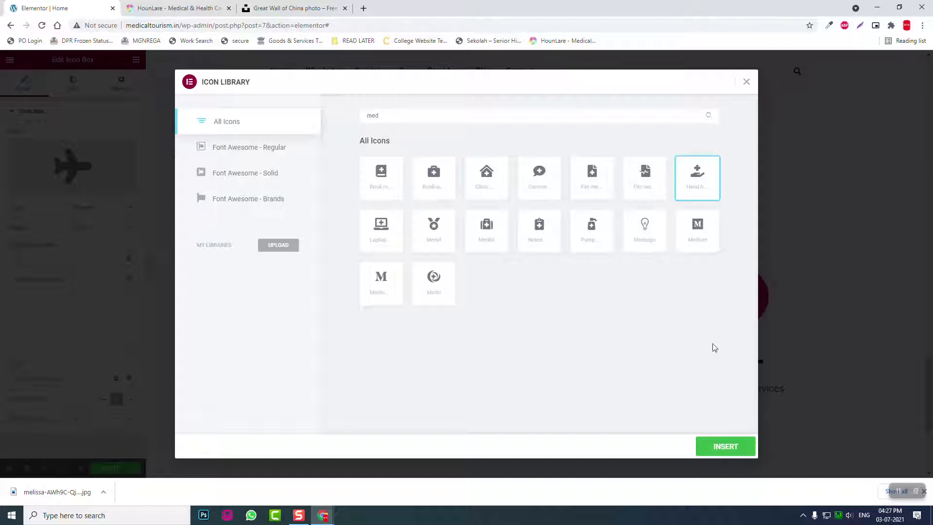
click(721, 447)
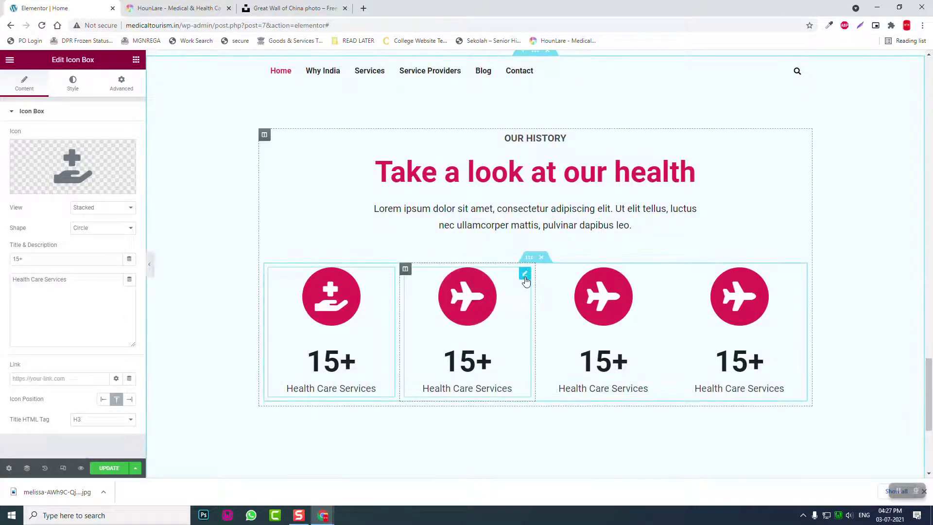
Replace the second icon box's plane with the wide hospital building icon, filtering the icon library by "hos"
click(524, 274)
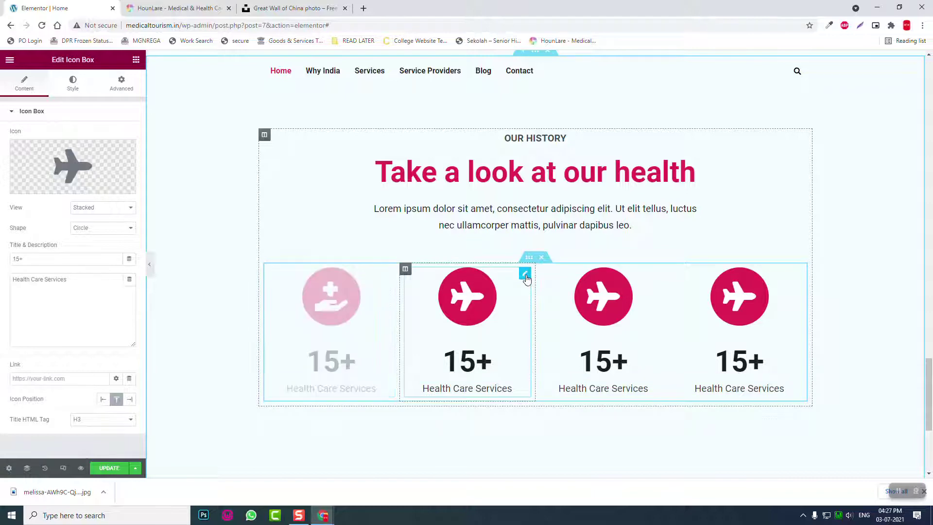
click(82, 163)
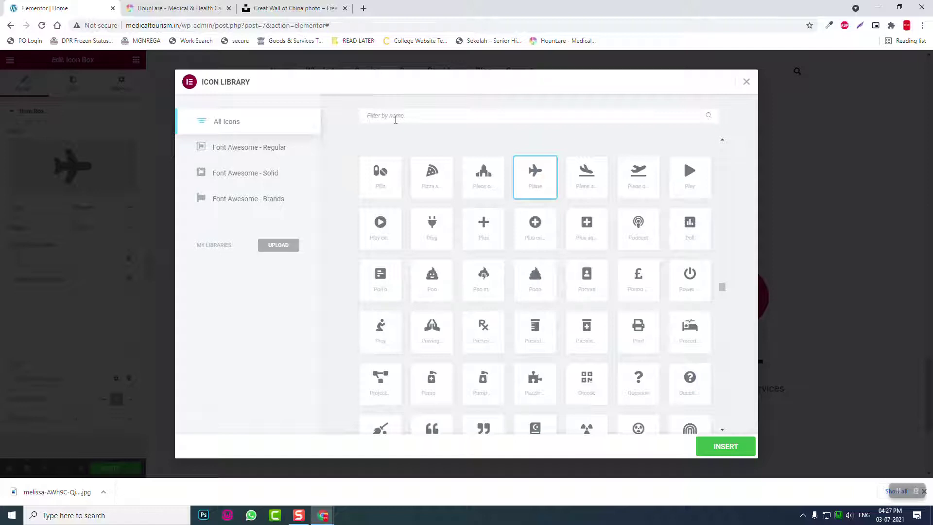
click(396, 117)
text(hos)
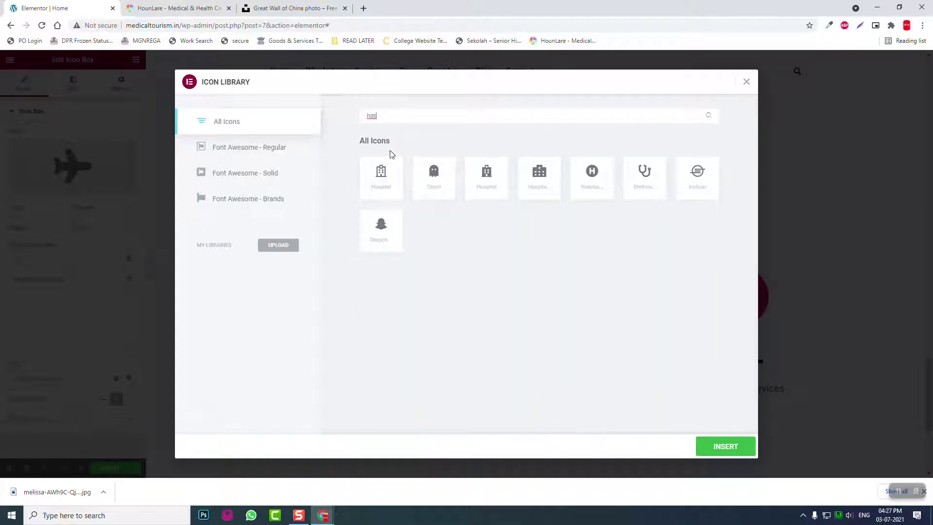
click(538, 175)
click(732, 445)
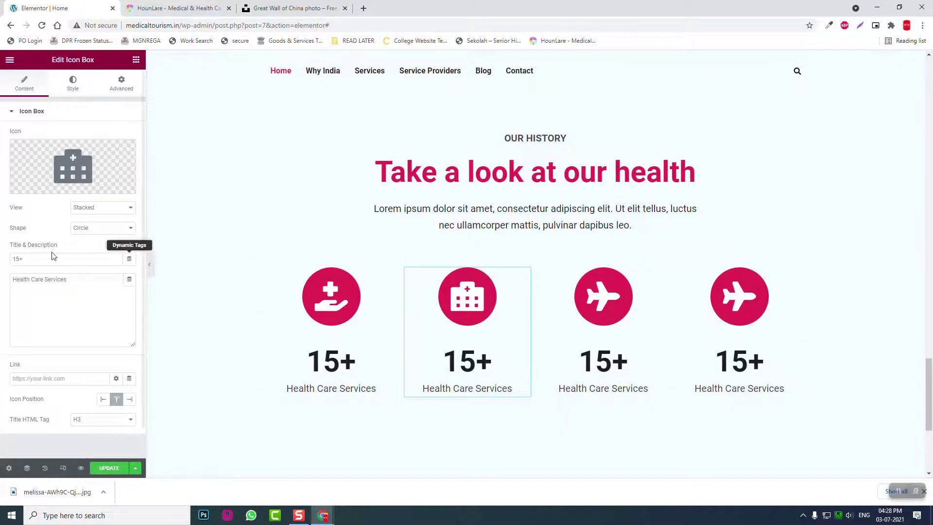
Set the second icon box's title to "20+" and its description to "Service Providers"
drag(35, 260, 3, 260)
text(20+)
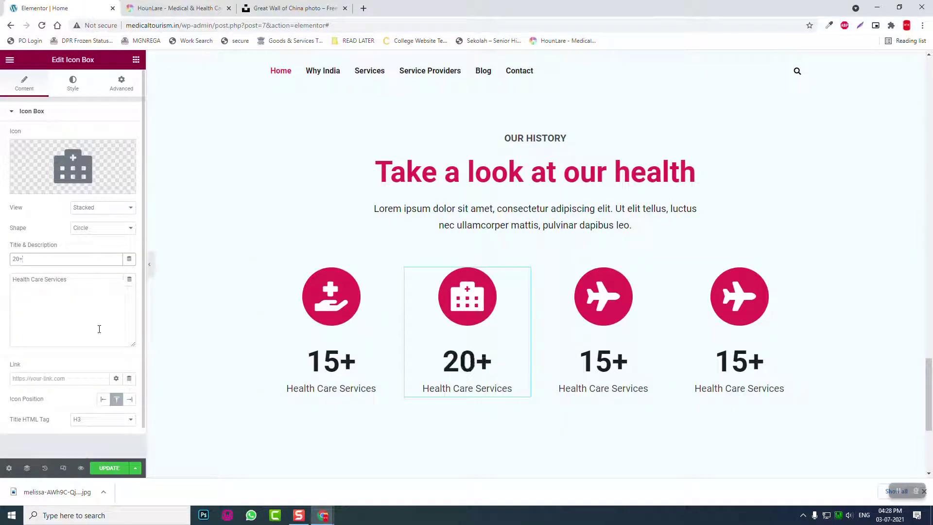
drag(77, 278, 1, 202)
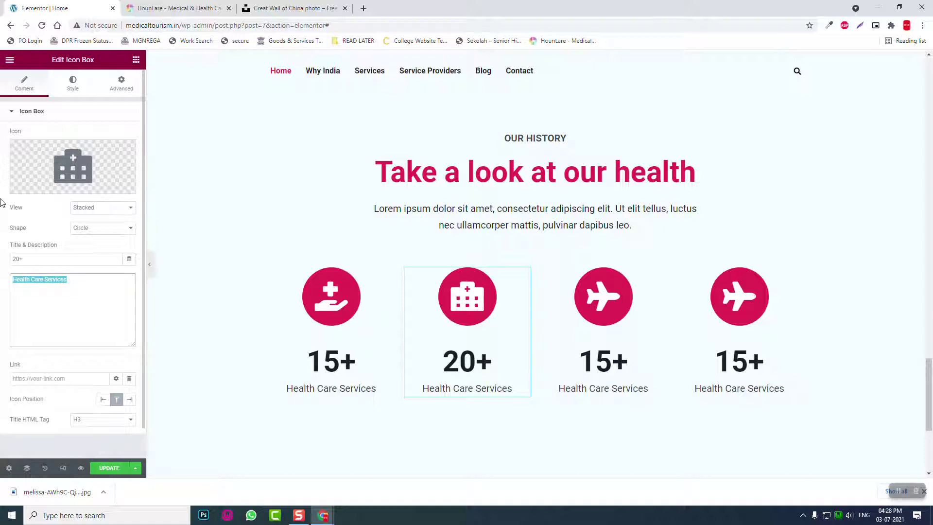
text(Servi)
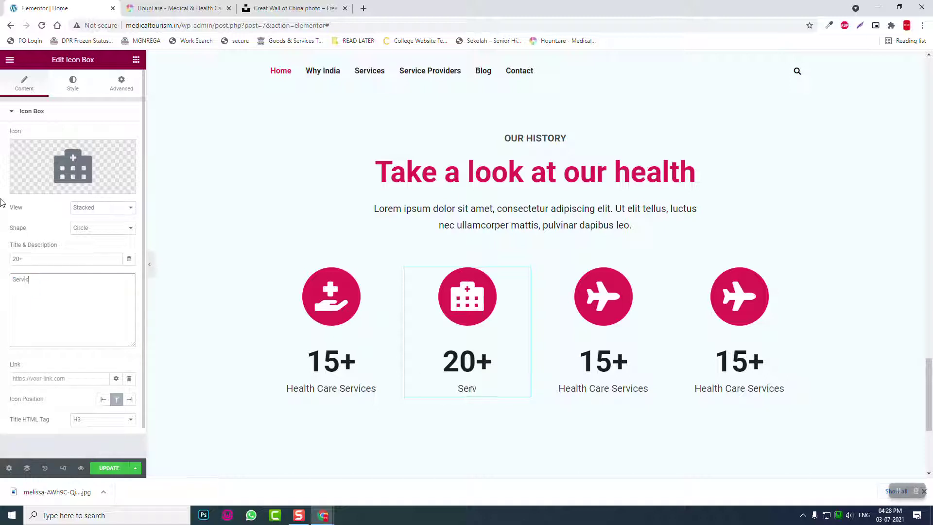
text(ce Providers)
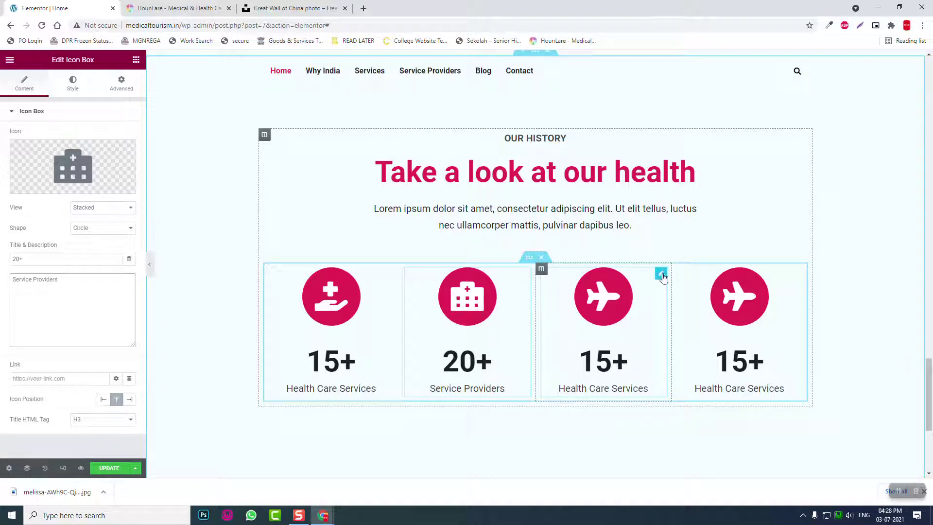
Set the third icon box's title to "20+" and its description to "Travel Destinations", keeping the box in its column
drag(661, 273, 643, 314)
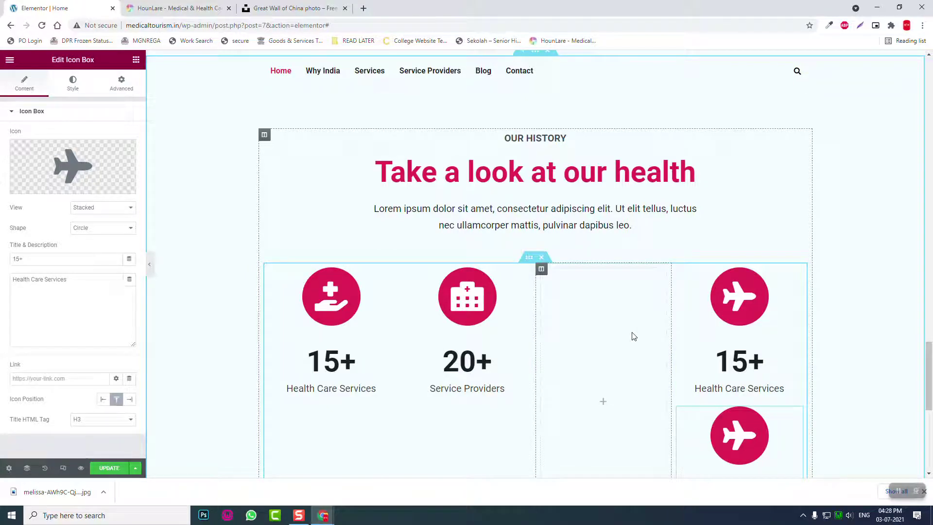
key(ctrl+z)
click(607, 360)
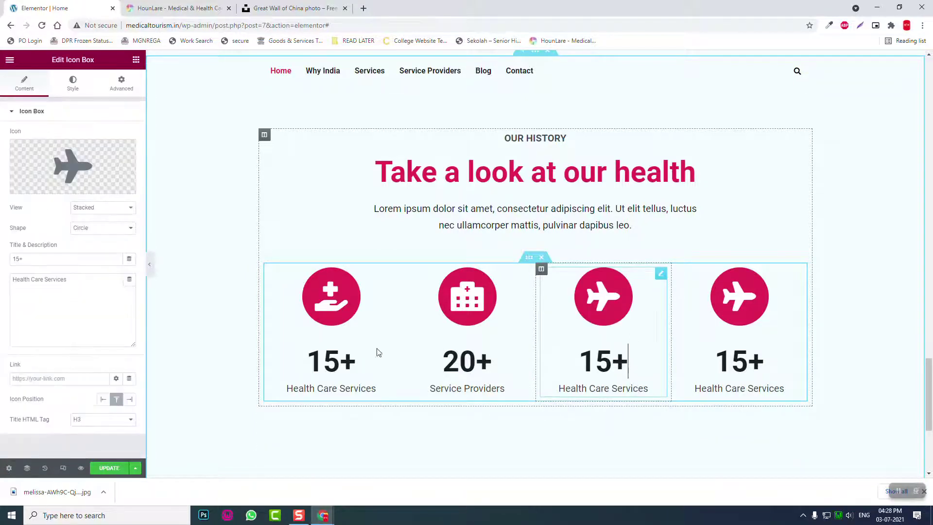
drag(39, 258, 2, 244)
text(20+)
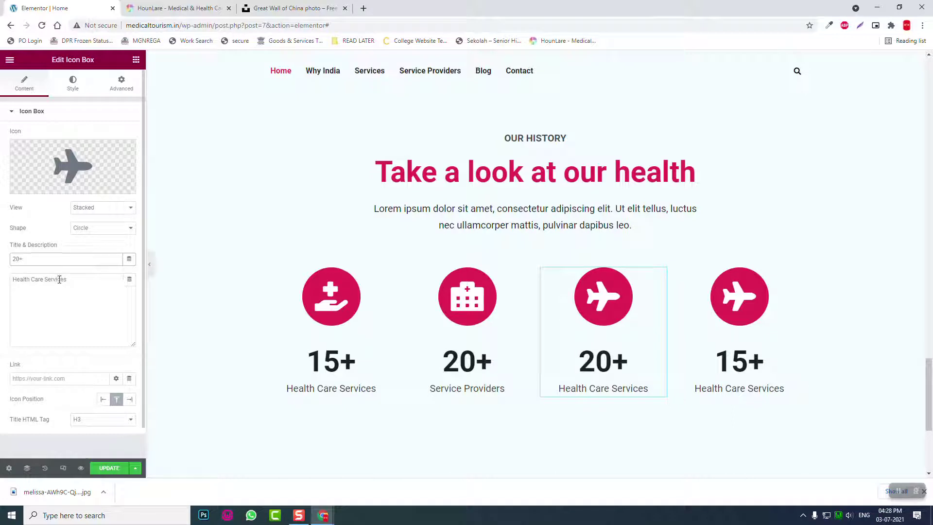
drag(83, 274, 2, 226)
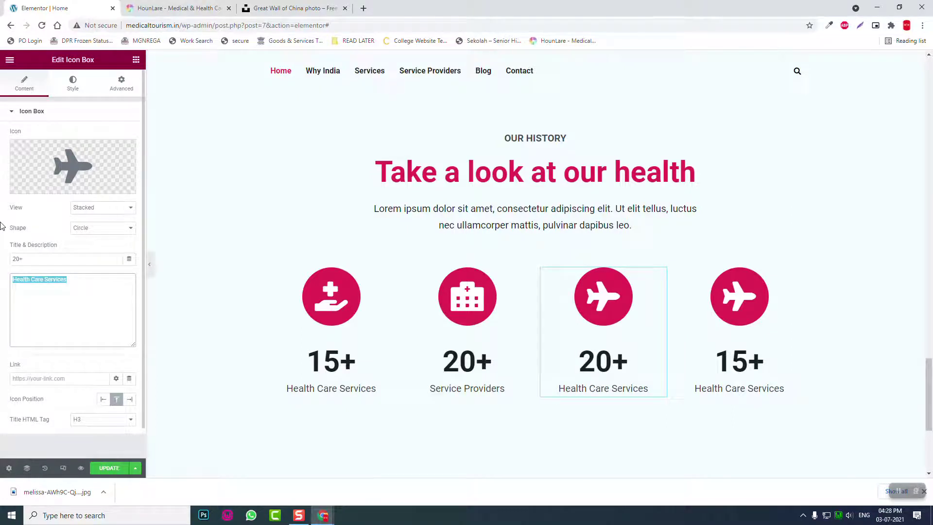
text(Travel Destinations)
Replace the fourth icon box's plane with the hospital bed and pulse line icon from the icon library
click(797, 275)
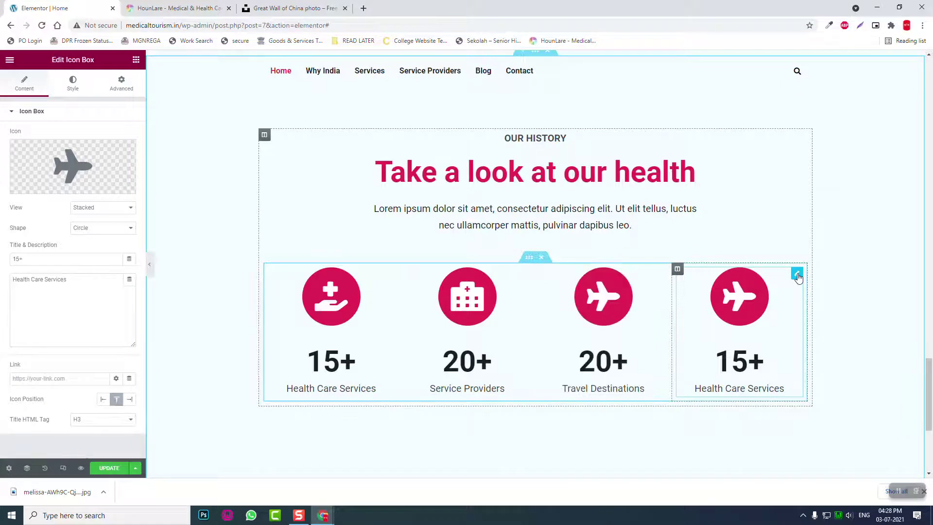
mouse_move(61, 167)
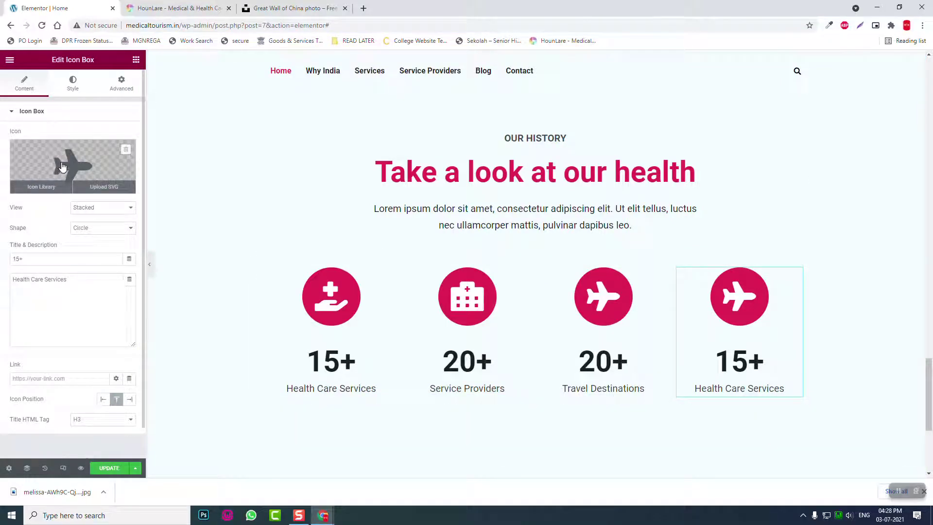
click(61, 165)
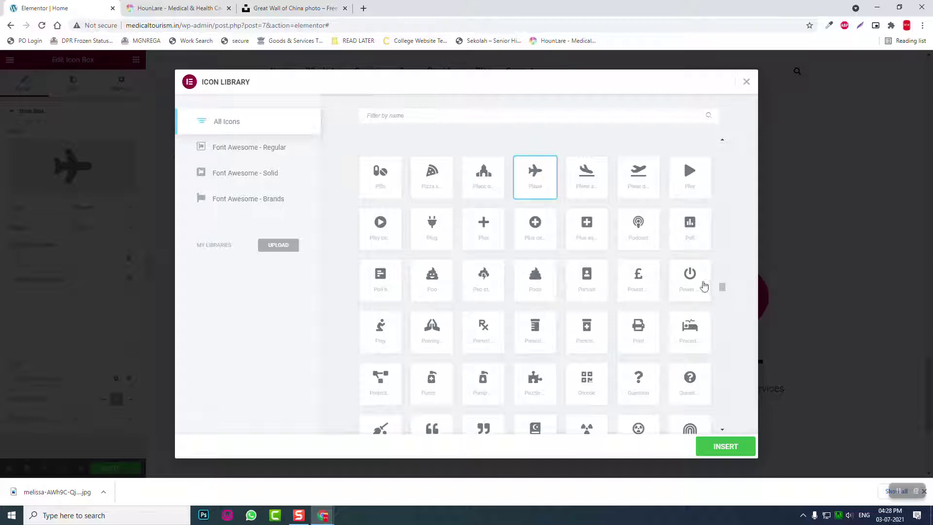
click(674, 335)
click(733, 446)
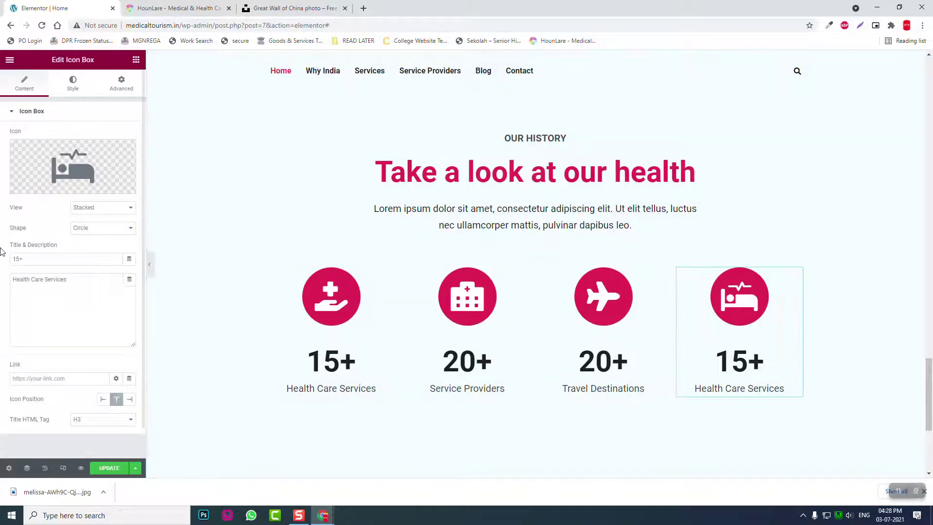
Set the fourth icon box's title to "15K+" and its description to "Customers Served"
click(68, 263)
drag(68, 263, 1, 265)
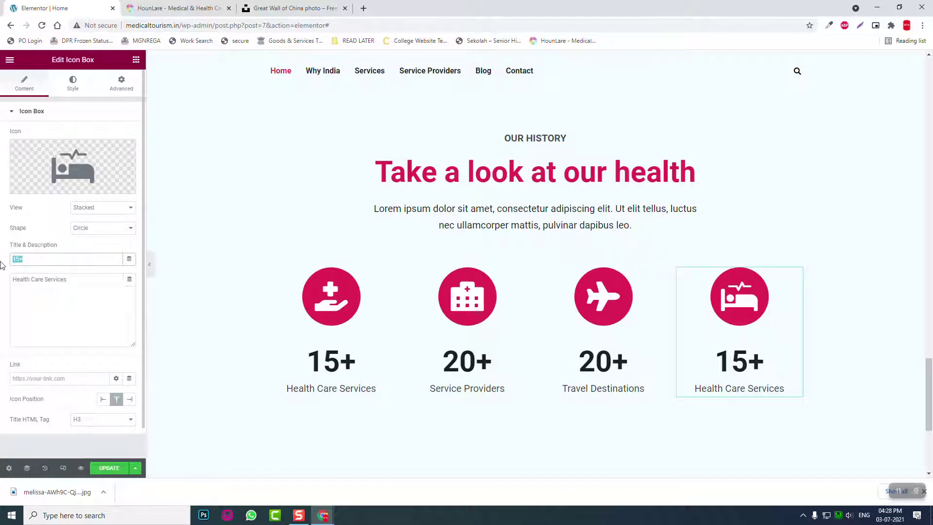
text(5)
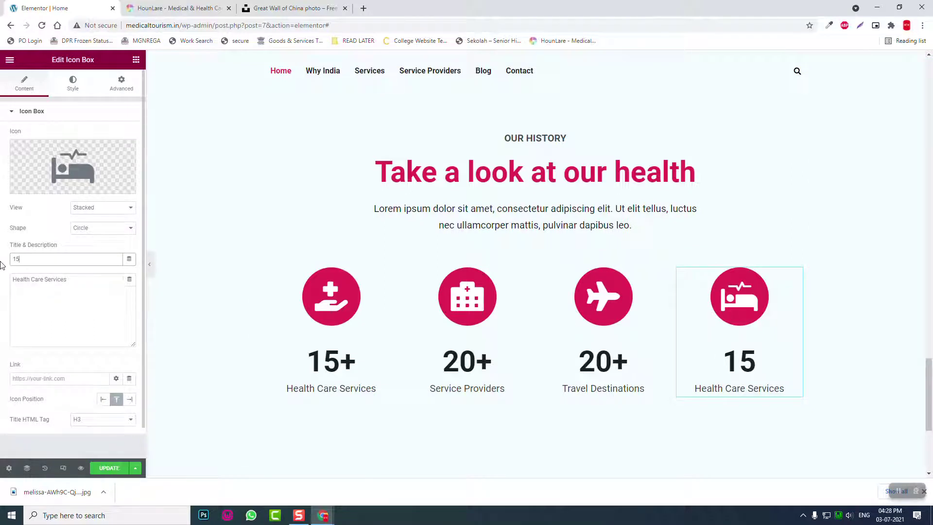
text(K)
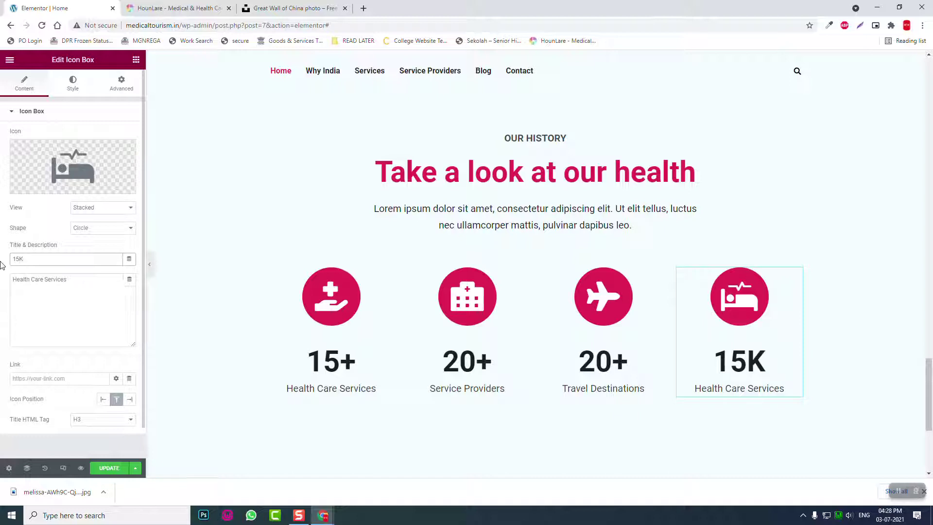
text(+)
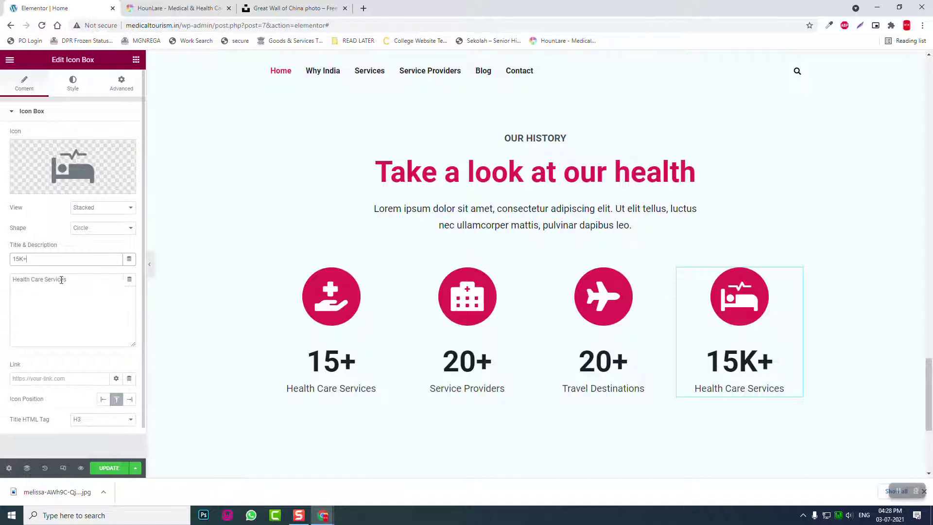
drag(66, 279, 1, 234)
text(Cu)
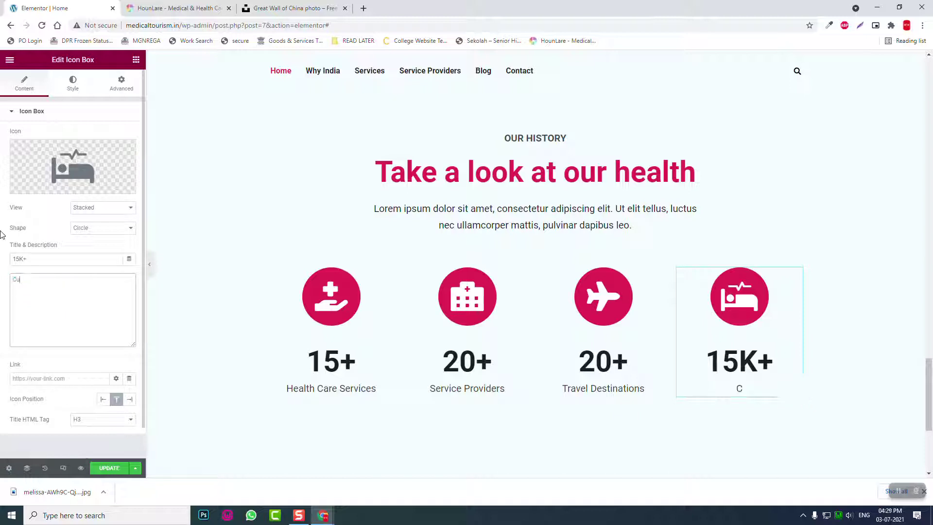
text(stomers Served)
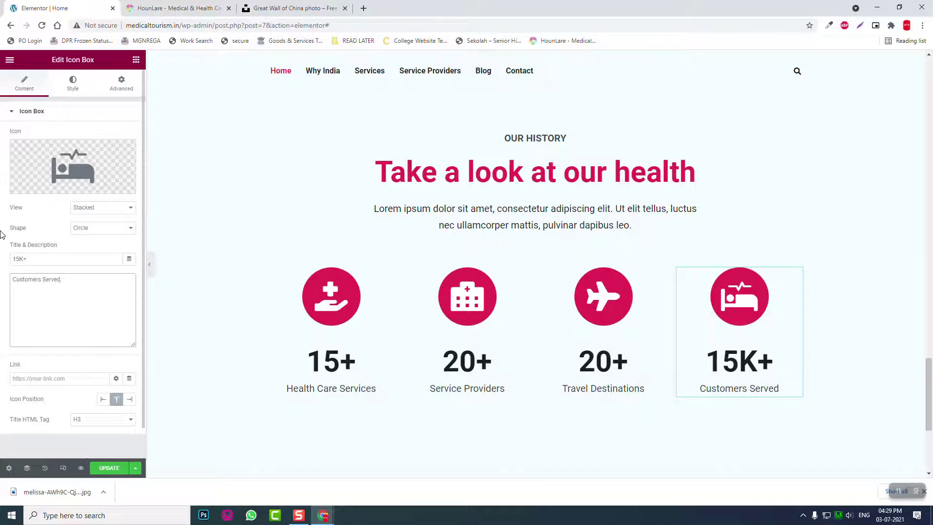
Preview the Our History section at full page width, then return to editing
click(150, 264)
scroll(708, 264, down, 2)
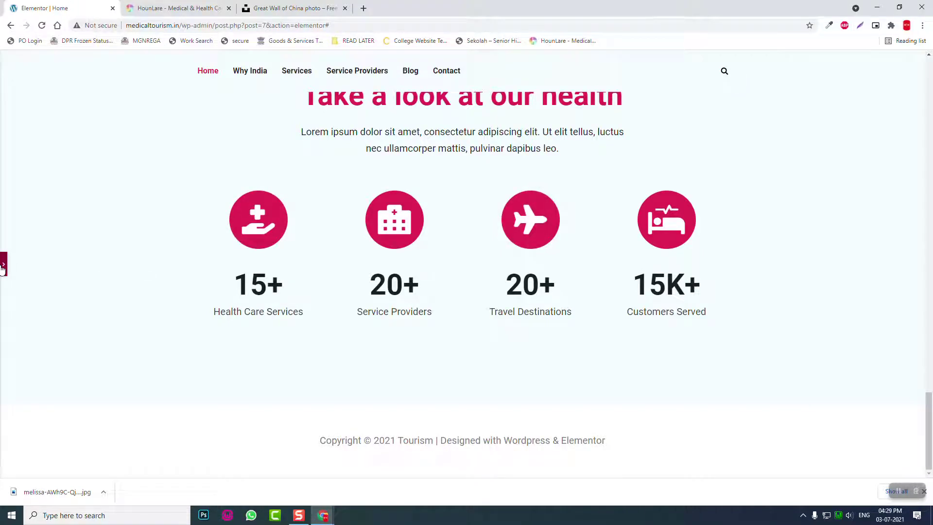
click(15, 276)
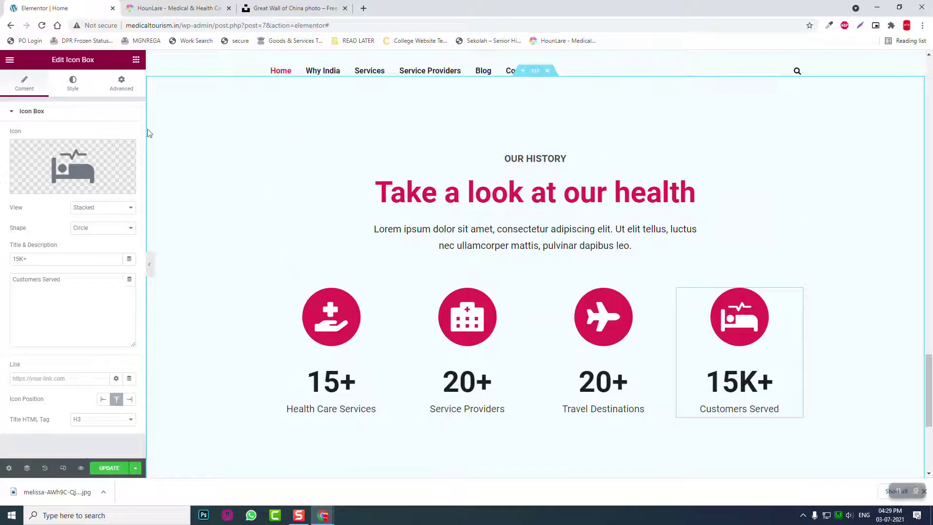
Switch to the HounLare reference site and examine the Helpful Doctors section that follows its Our History block
click(173, 4)
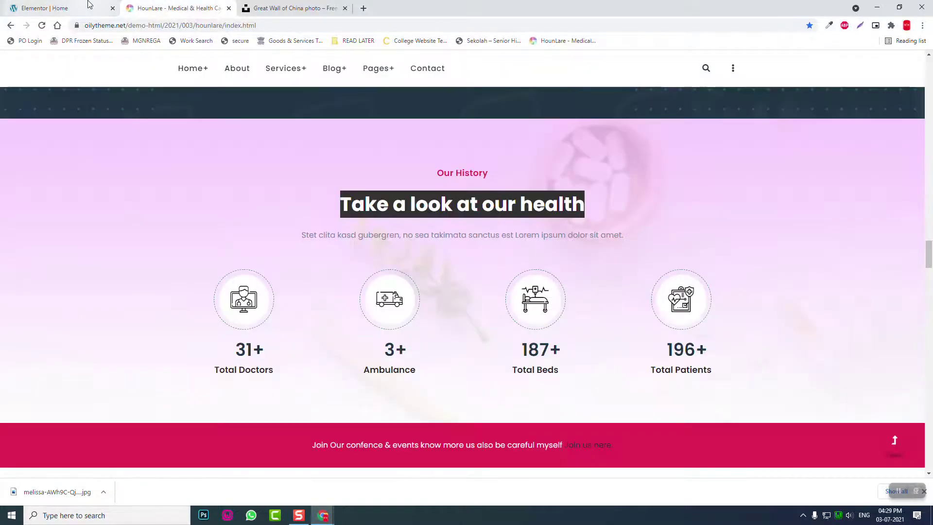
scroll(316, 211, down, 4)
scroll(319, 216, down, 3)
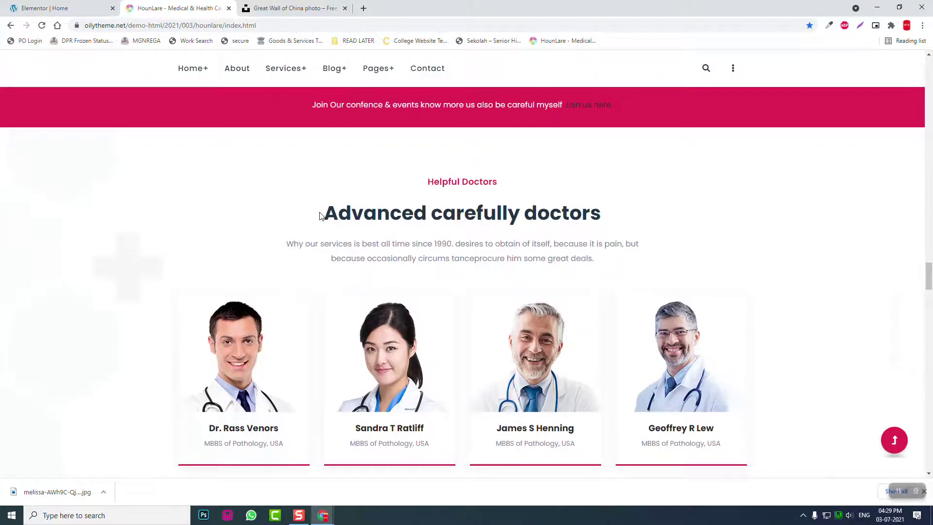
scroll(320, 215, down, 1)
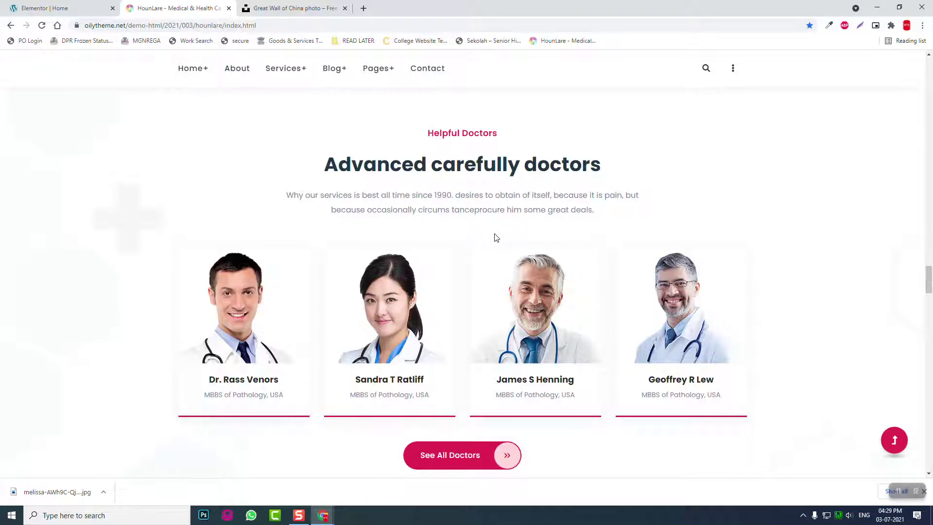
scroll(494, 236, down, 3)
scroll(534, 262, up, 3)
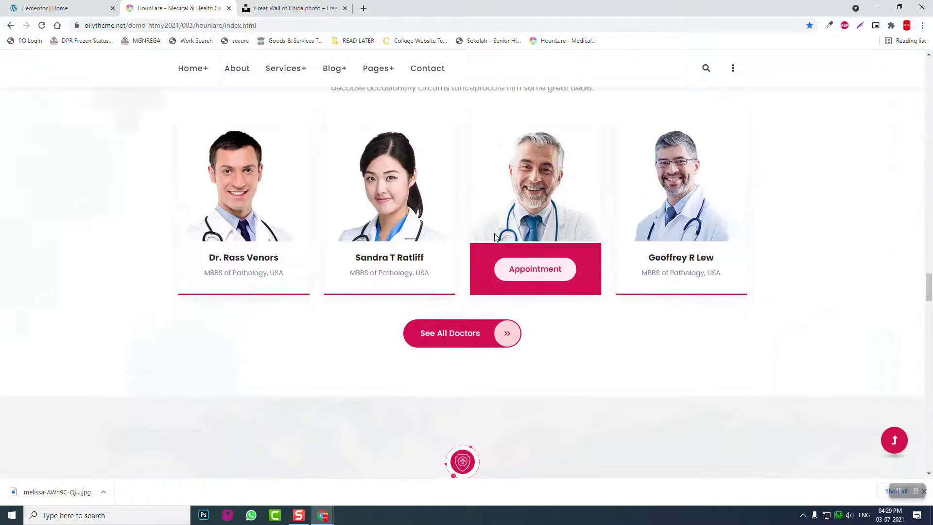
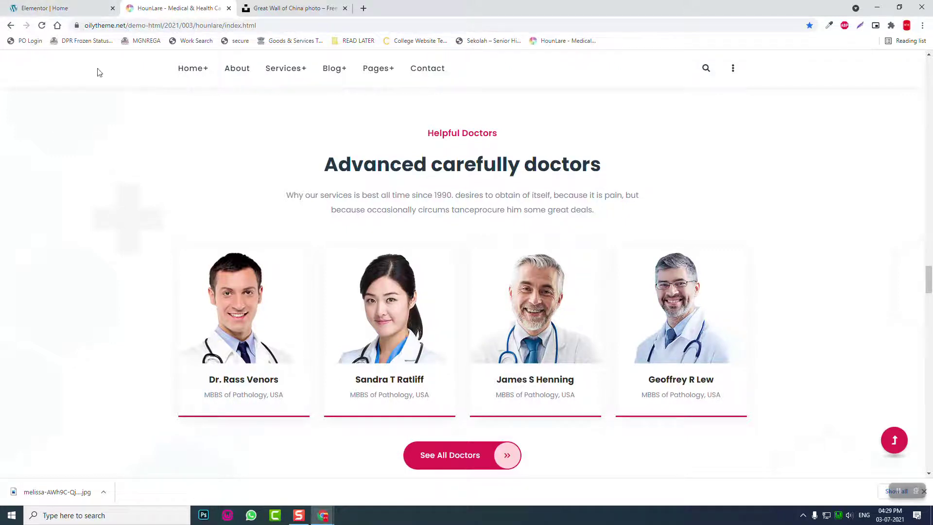
Compare with the page being edited, then examine the HounLare reference sections below Helpful Doctors, down to Easy Pricing Plan
click(50, 4)
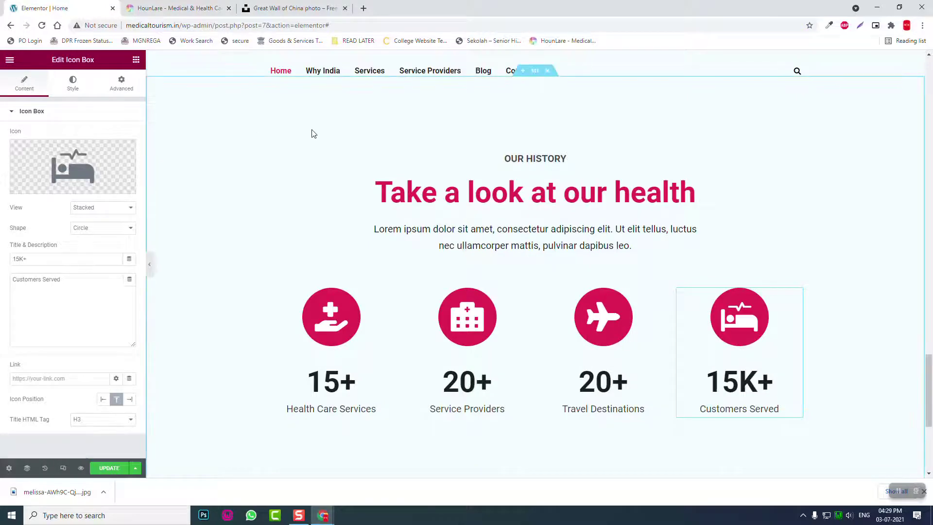
click(211, 8)
scroll(314, 277, down, 5)
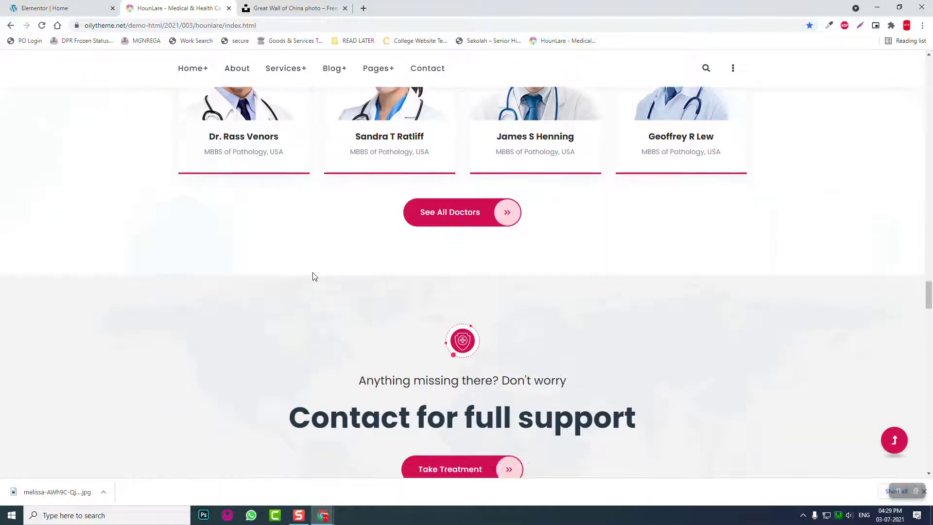
scroll(313, 276, down, 2)
scroll(314, 276, down, 3)
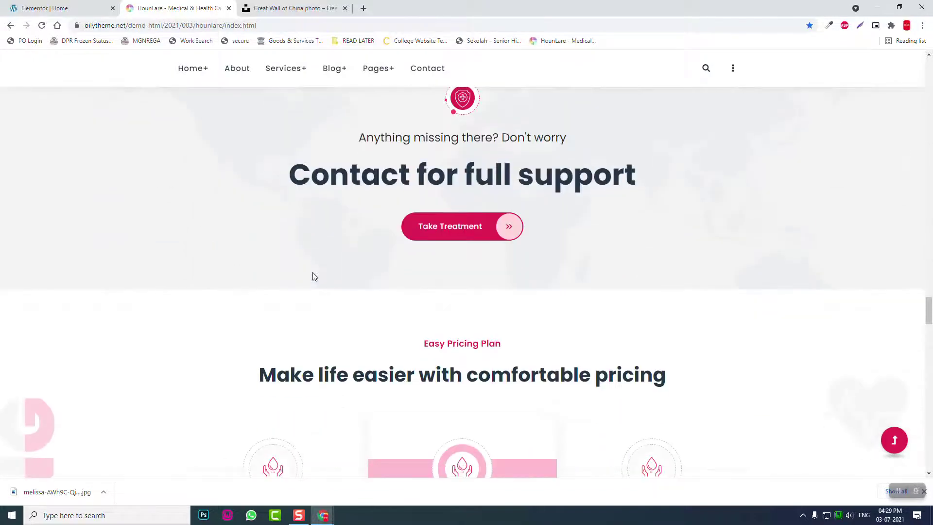
scroll(314, 275, up, 5)
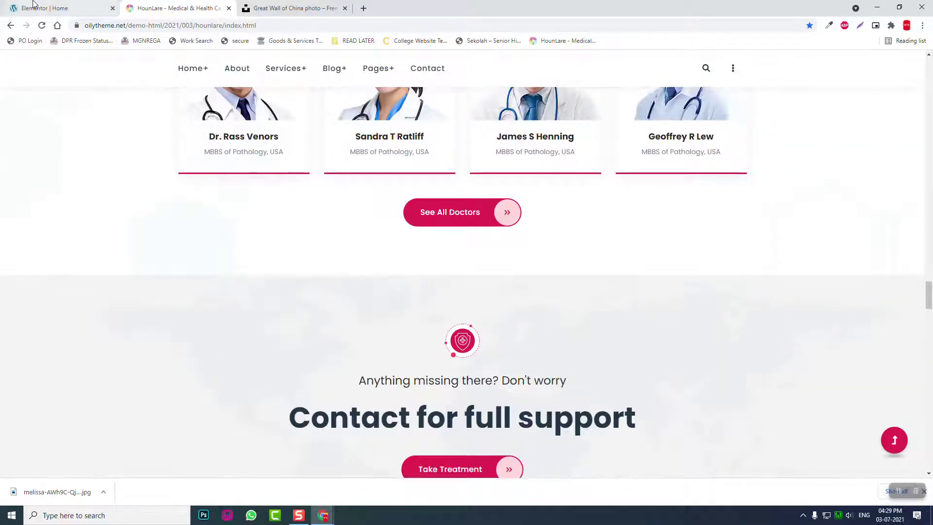
Copy the Our Services section in the Elementor page and paste it into the empty area below Our History
click(34, 6)
scroll(487, 272, up, 10)
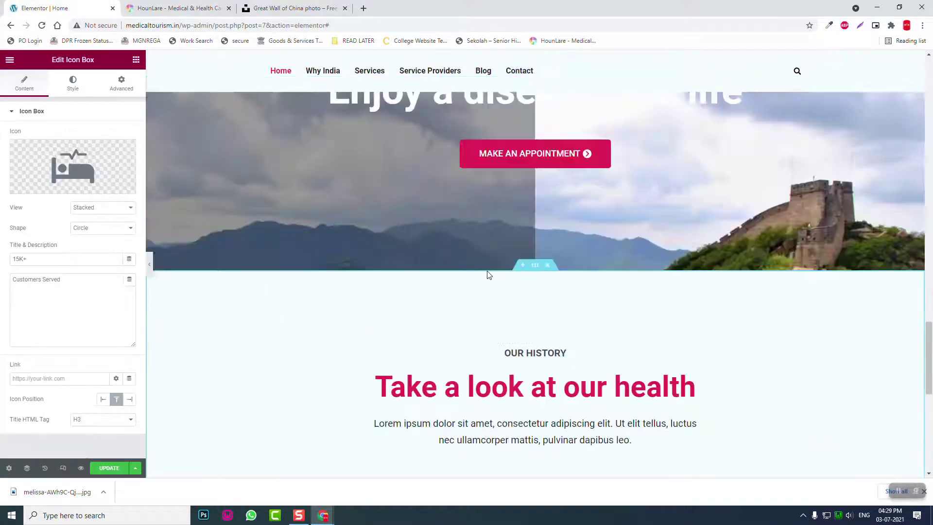
scroll(488, 275, up, 5)
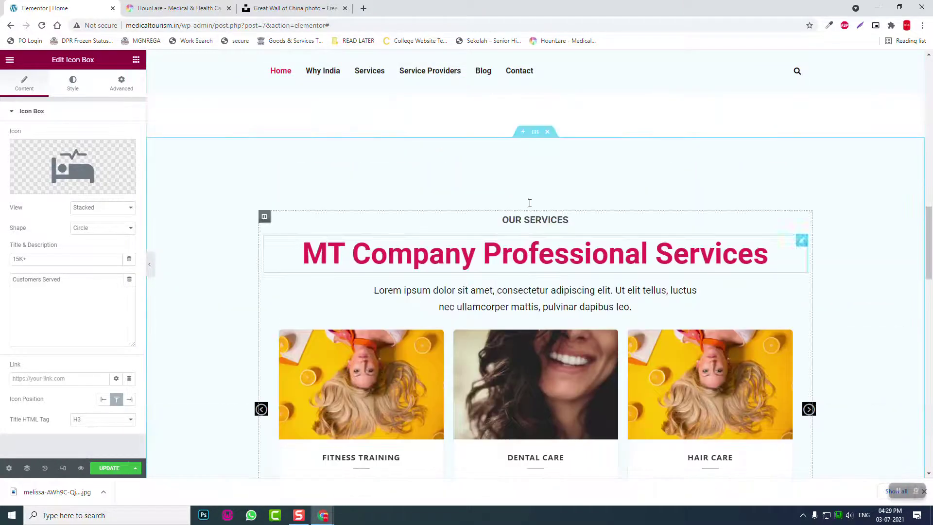
right_click(536, 137)
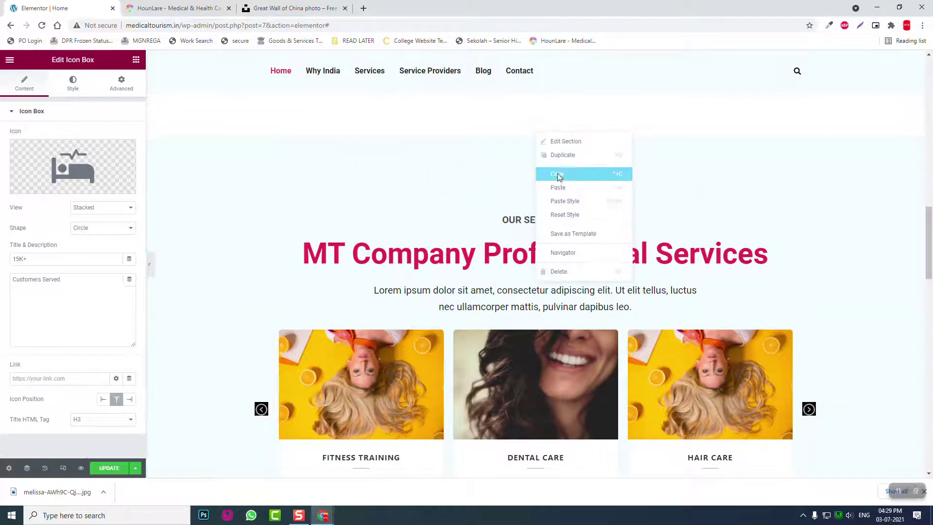
click(557, 175)
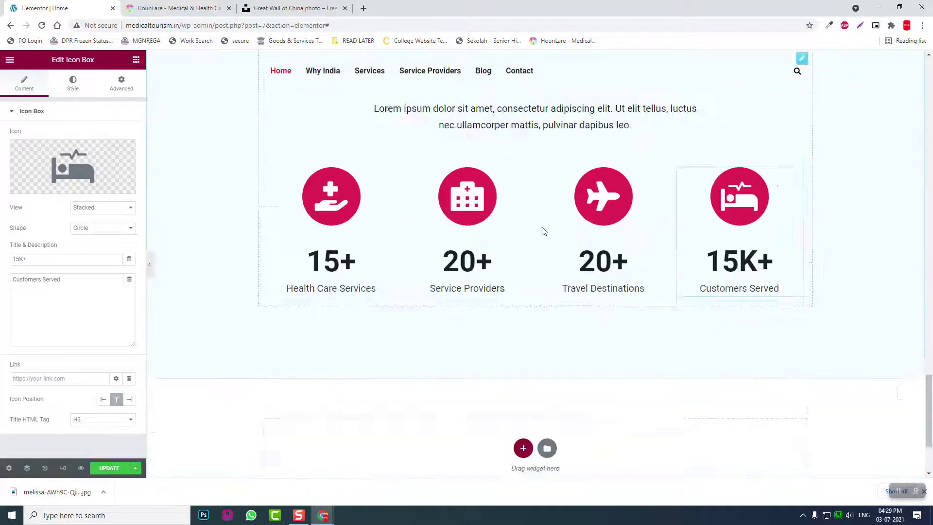
scroll(544, 231, down, 3)
right_click(621, 319)
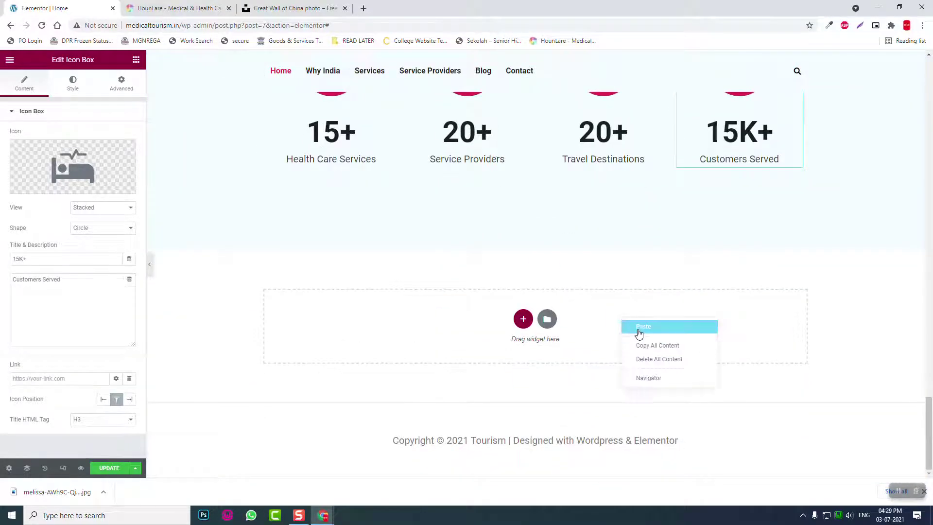
click(642, 326)
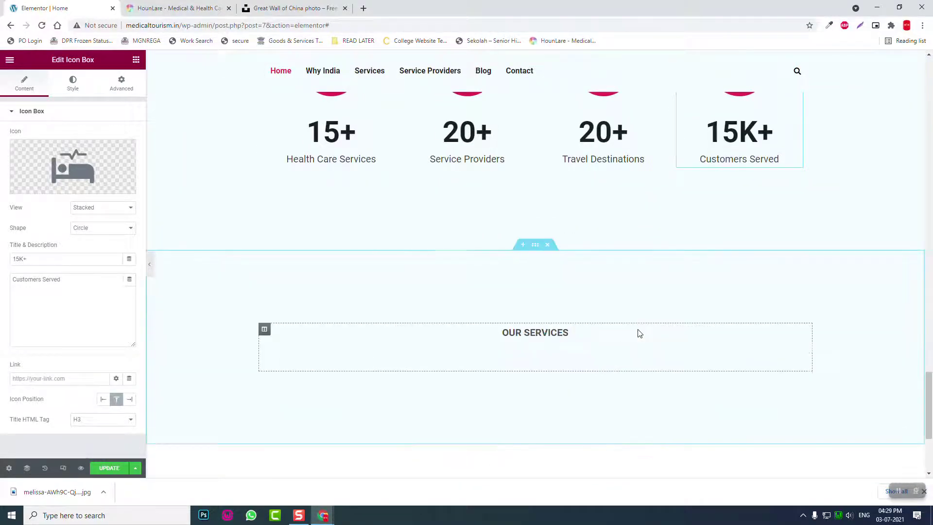
Remove the background type from the pasted services section so it has no background color
click(81, 94)
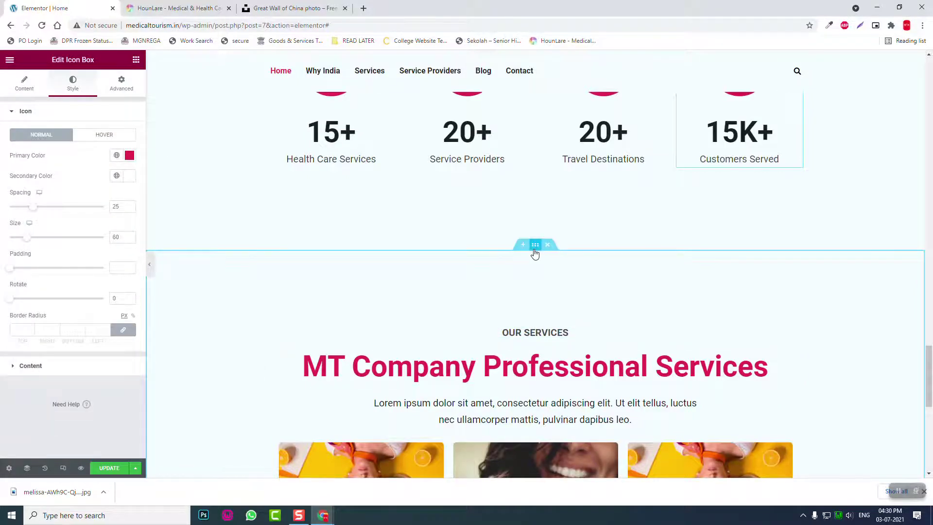
click(535, 246)
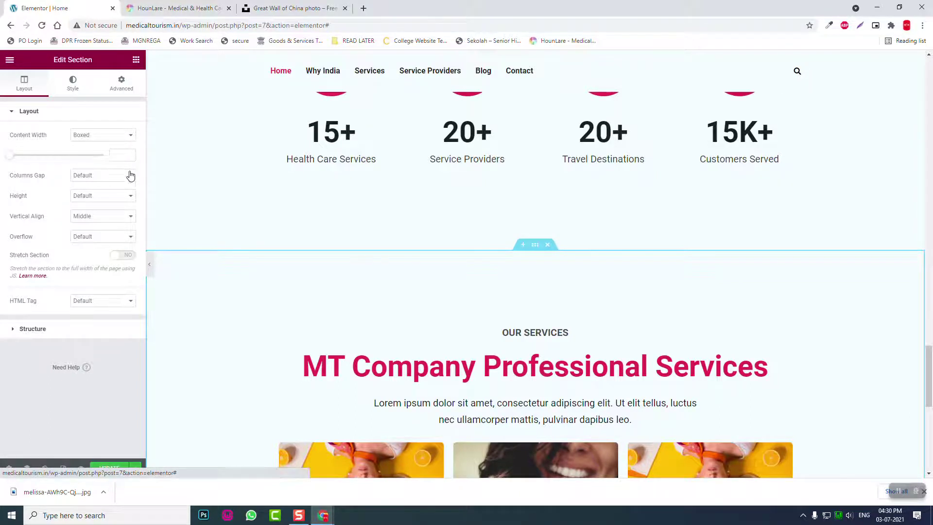
click(73, 83)
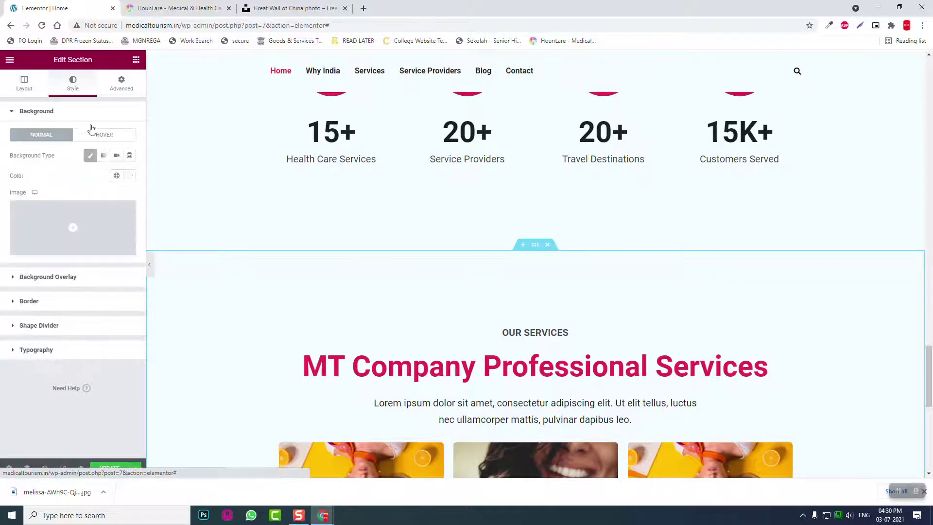
click(91, 156)
Change the pasted section's small heading to "SERVICE PROVIDERS"
scroll(483, 329, down, 3)
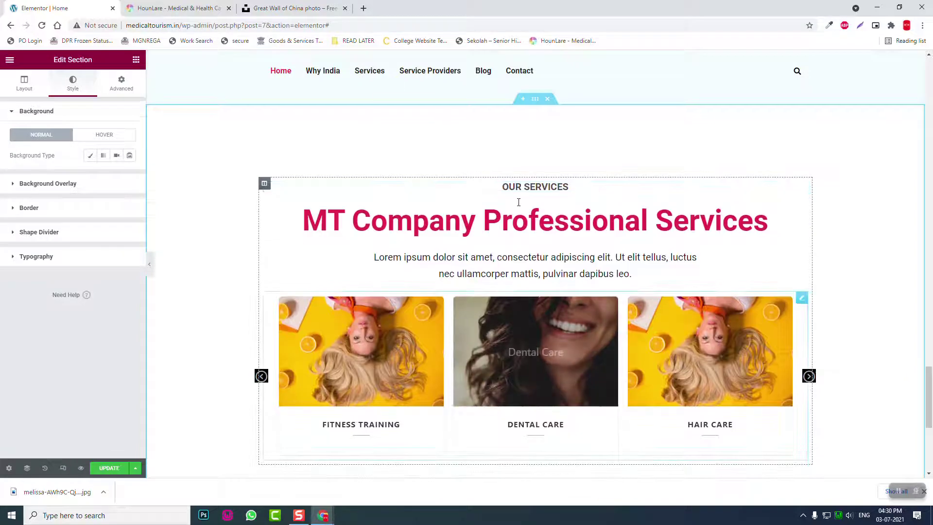
click(521, 192)
drag(85, 156, 2, 141)
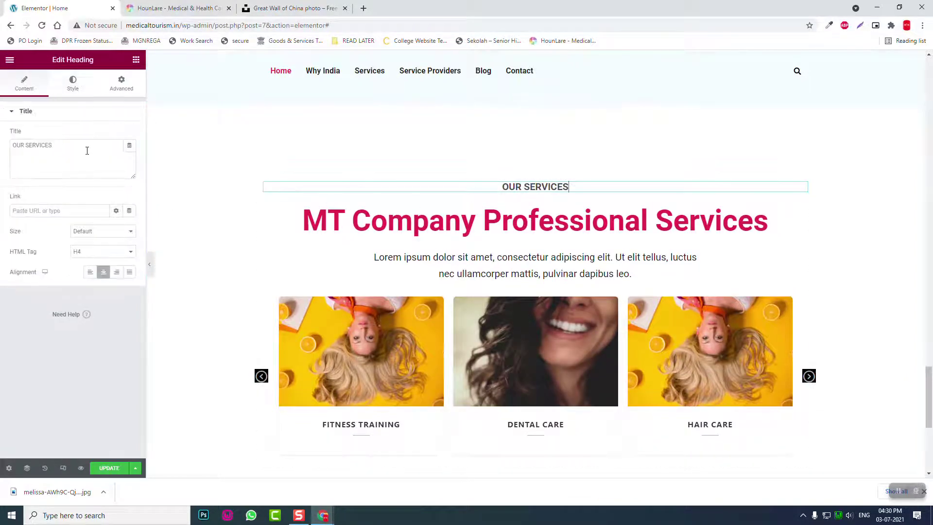
key(BackSpace)
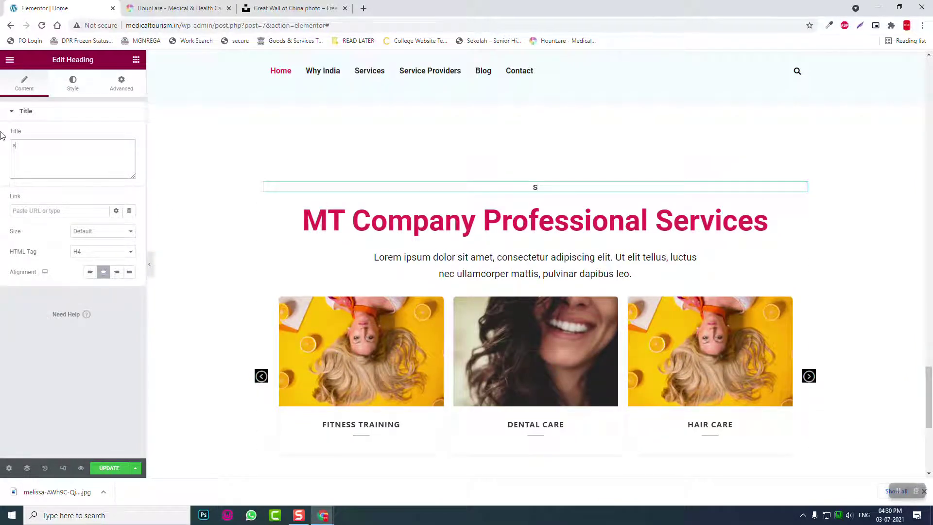
text(SERVICE PROVIDERS)
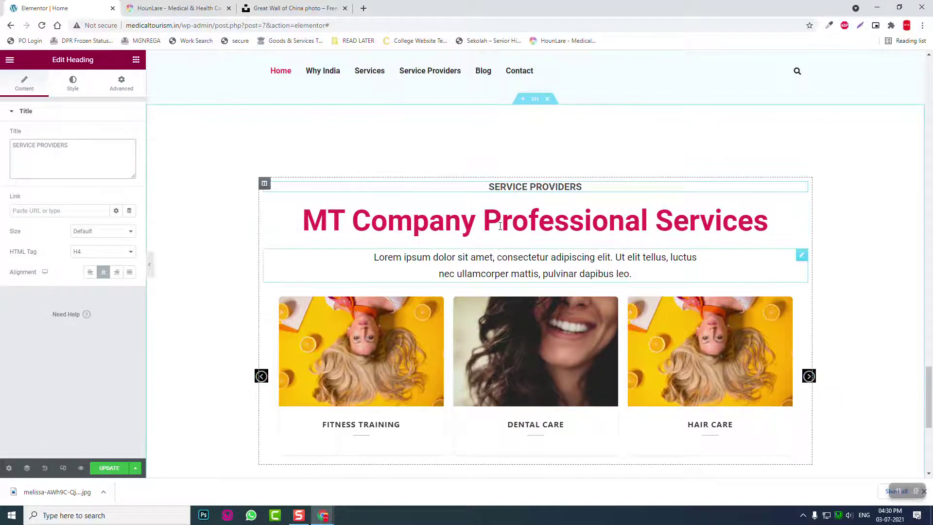
Replace the pasted section's main heading text with "Helath Care Service Providers"
click(437, 221)
triple_click(48, 146)
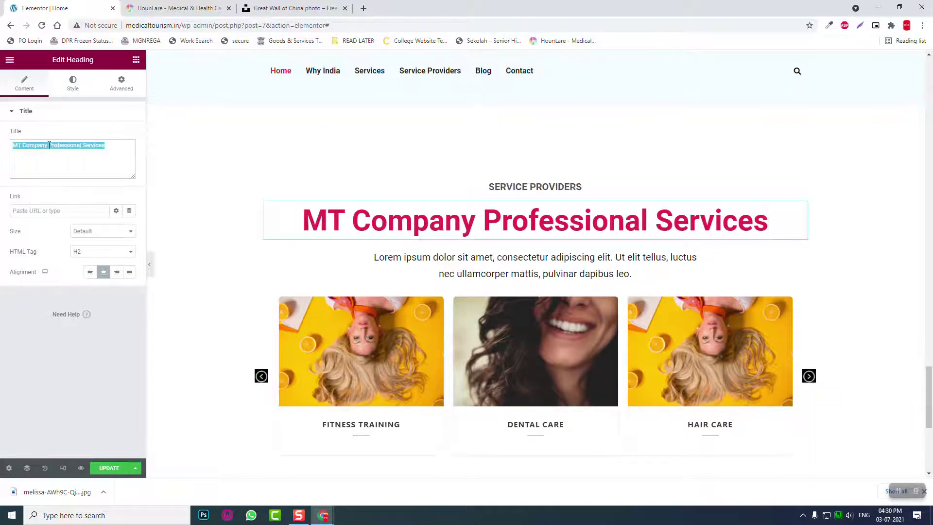
key(BackSpace)
text(hE)
key(BackSpace)
key(BackSpace)
text(Halth)
key(BackSpace)
key(BackSpace)
key(BackSpace)
key(BackSpace)
text(elath)
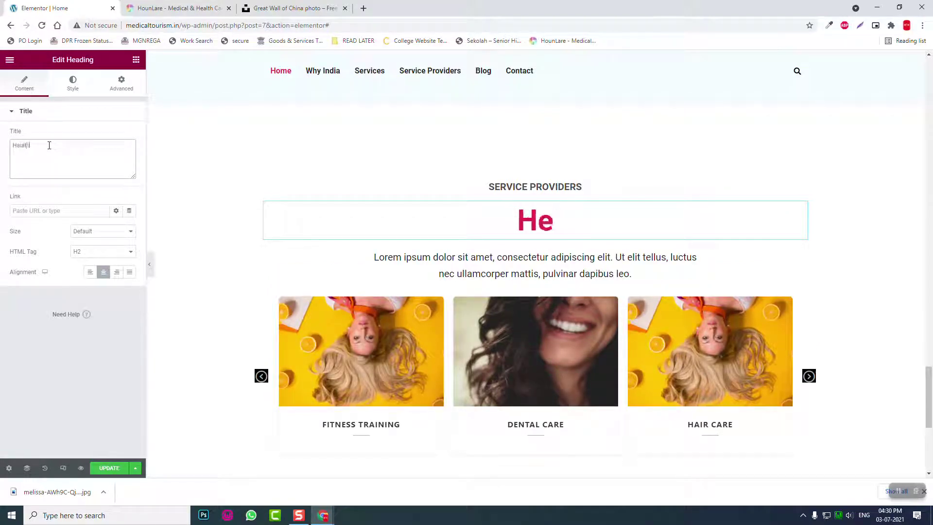
text( Care Services)
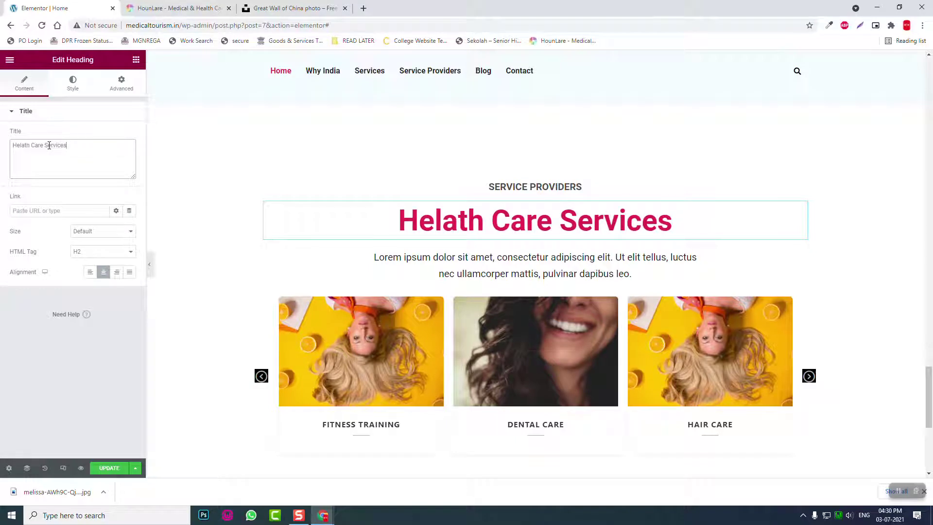
key(BackSpace)
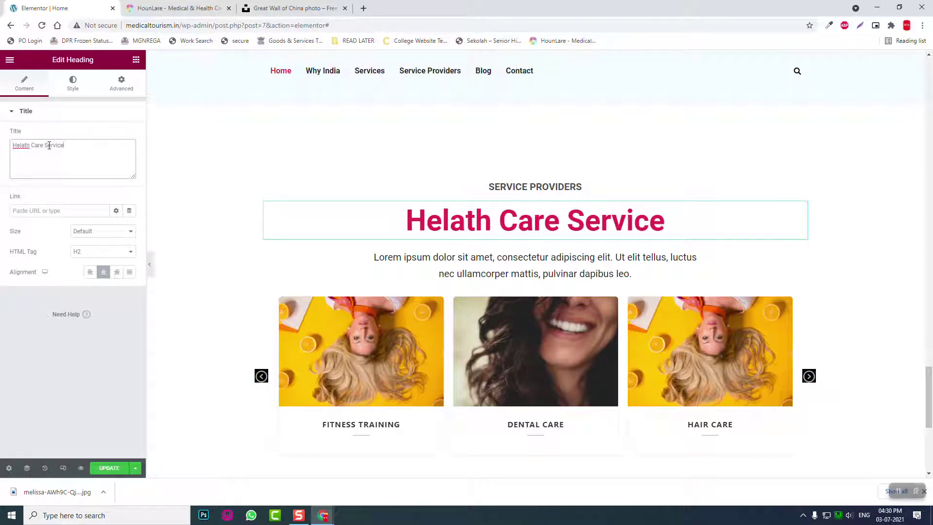
text(Providers)
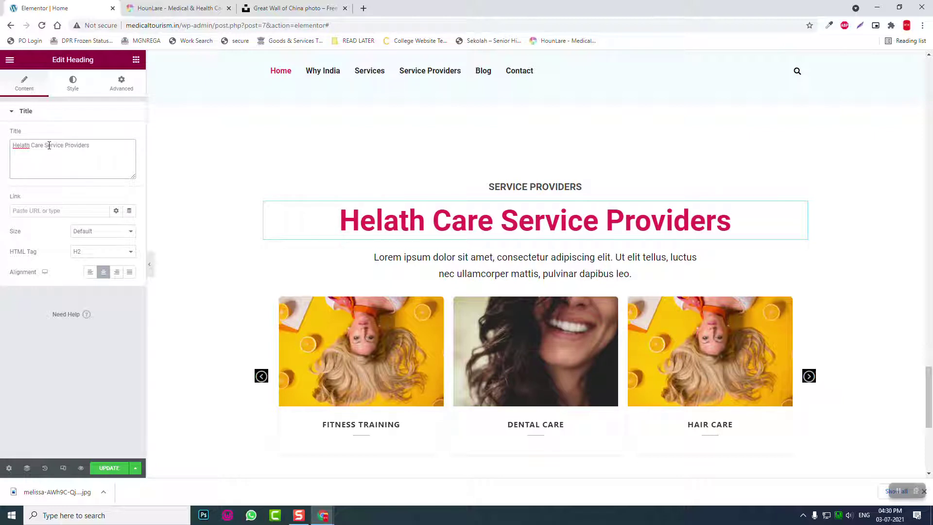
Rewrite the pasted section's main heading as "Health Care Travel Destinations"
key(BackSpace)
key(BackSpace)
key(BackSpace)
key(BackSpace)
key(BackSpace)
key(BackSpace)
key(BackSpace)
key(BackSpace)
key(BackSpace)
key(BackSpace)
key(BackSpace)
key(BackSpace)
key(BackSpace)
key(BackSpace)
key(BackSpace)
key(BackSpace)
key(BackSpace)
key(BackSpace)
key(BackSpace)
key(BackSpace)
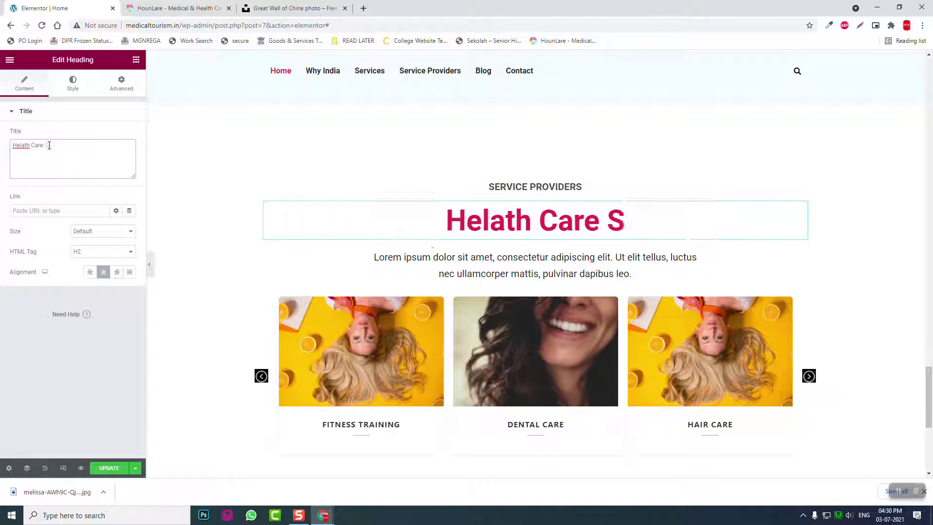
key(BackSpace)
key(BackSpace)
key(BackSpace)
key(BackSpace)
key(BackSpace)
key(BackSpace)
text(alth Care T)
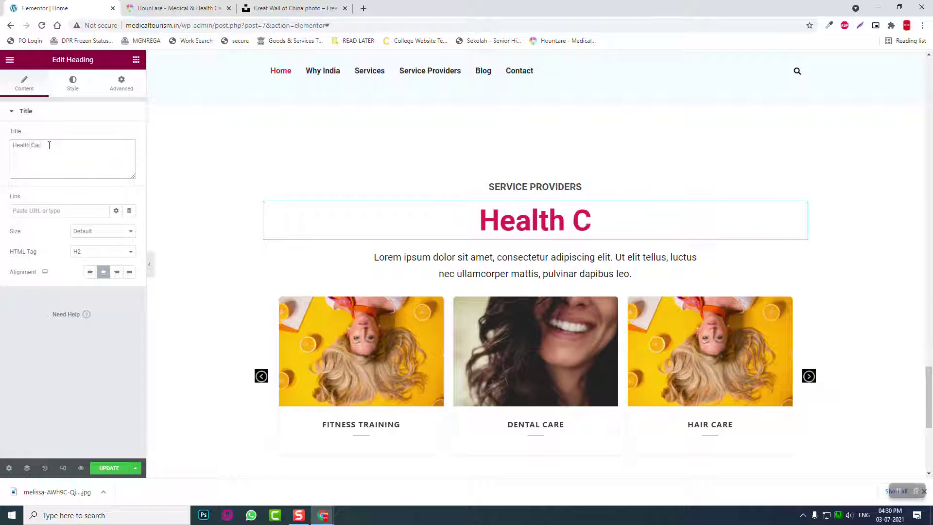
text(ravel Des)
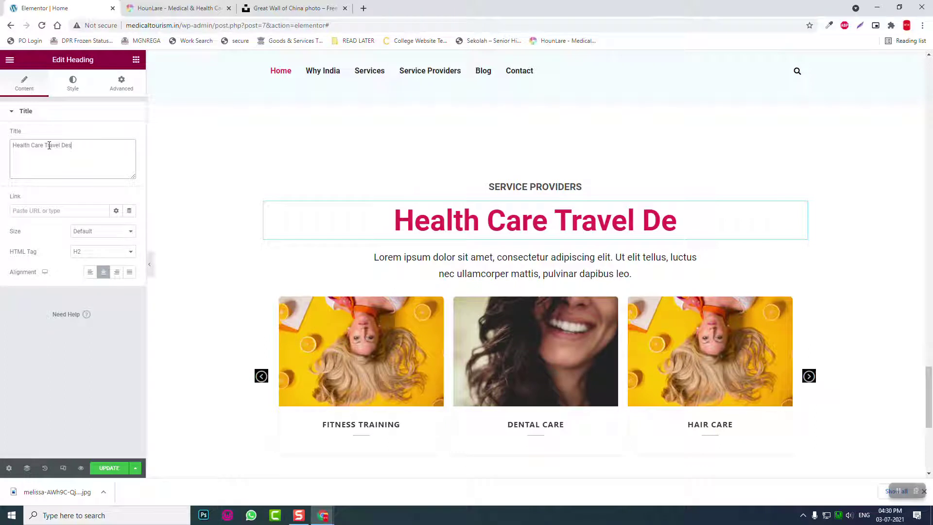
text(tinations)
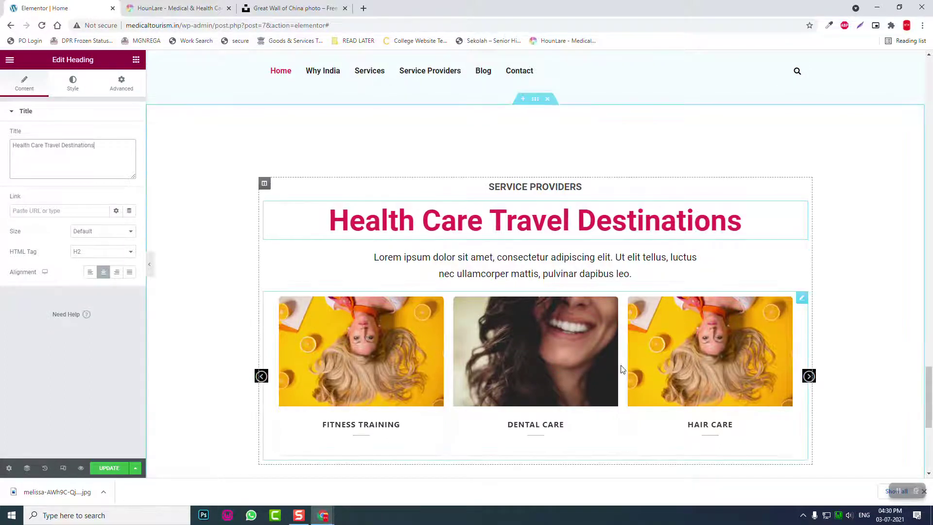
Switch the pasted section's posts carousel from Services to the Service Providers post type and set its top margin to 40 px
right_click(800, 303)
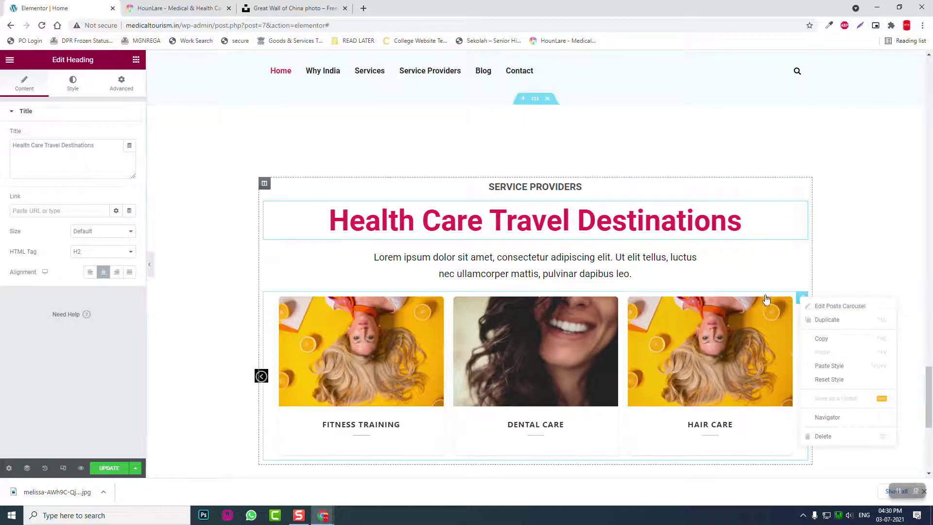
click(801, 297)
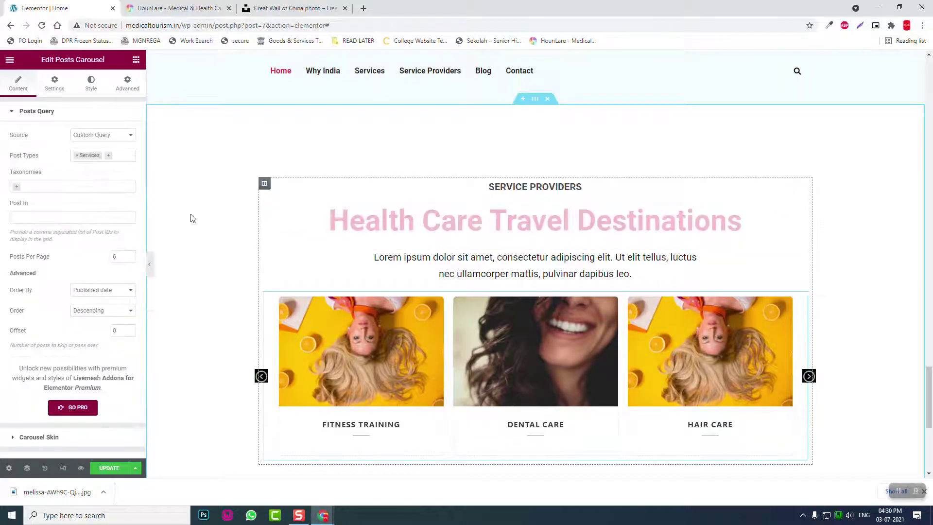
click(77, 155)
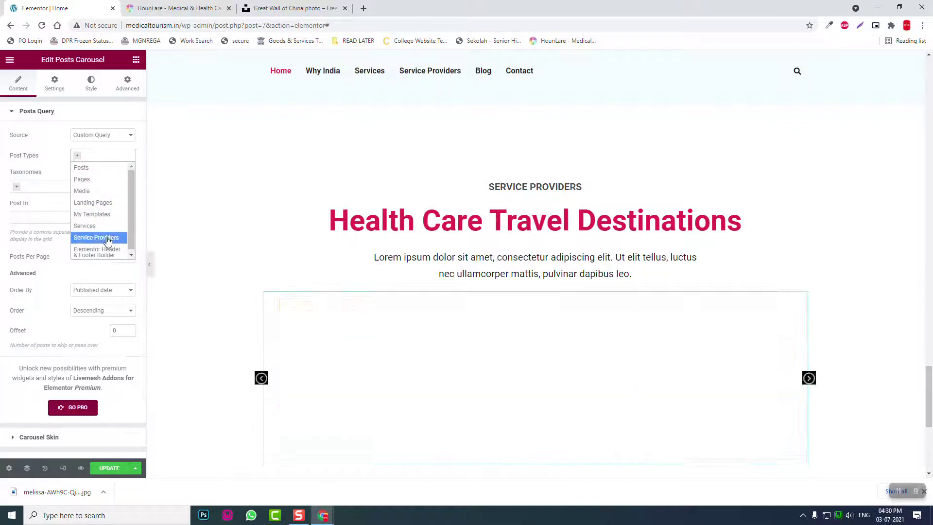
click(102, 237)
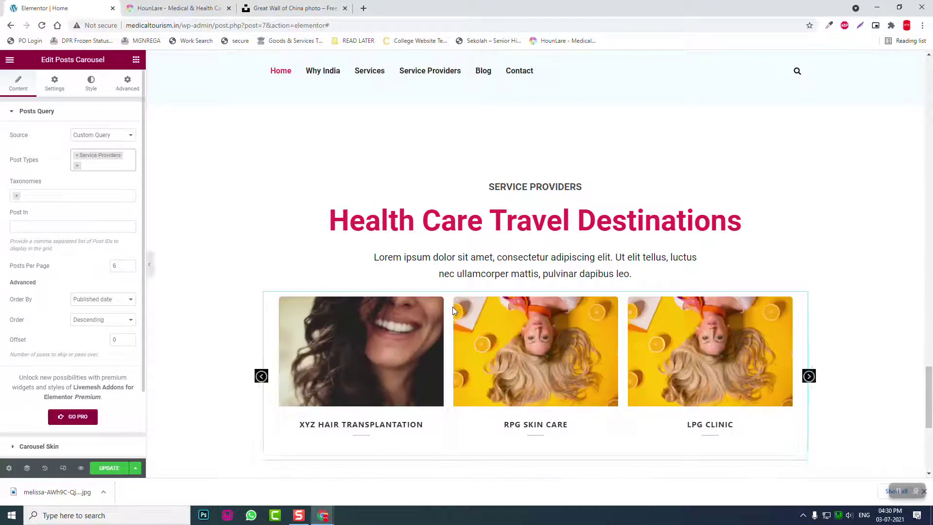
scroll(450, 309, down, 1)
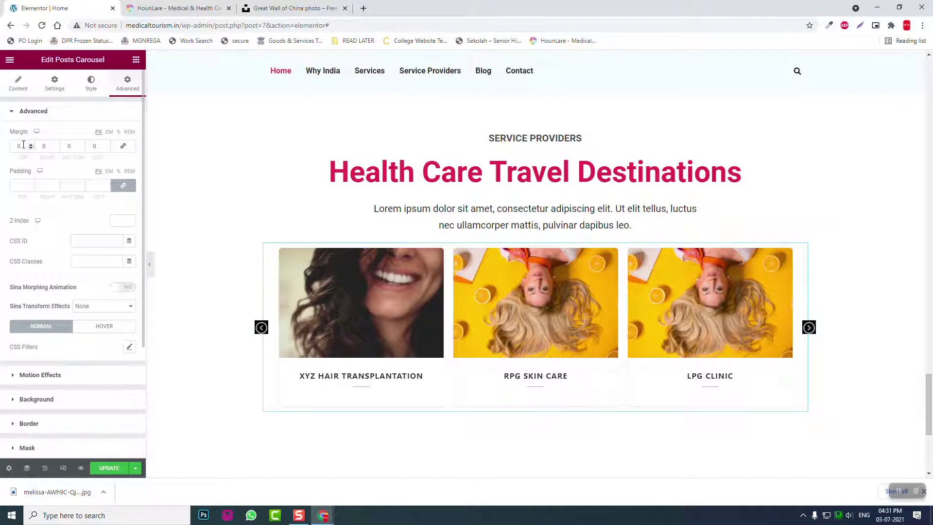
text(40)
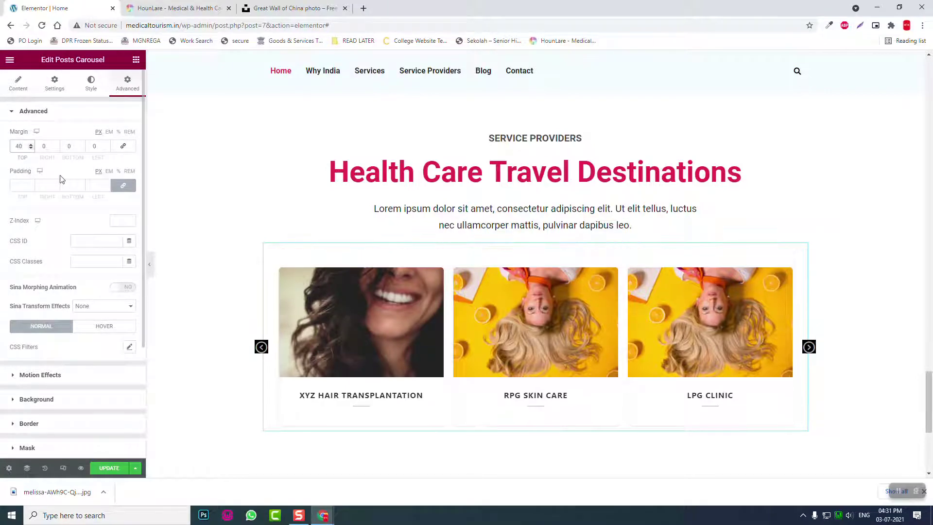
Preview the Service Providers section and the sections above it at full page width, then return to editing
click(150, 267)
scroll(640, 243, down, 2)
scroll(642, 244, up, 20)
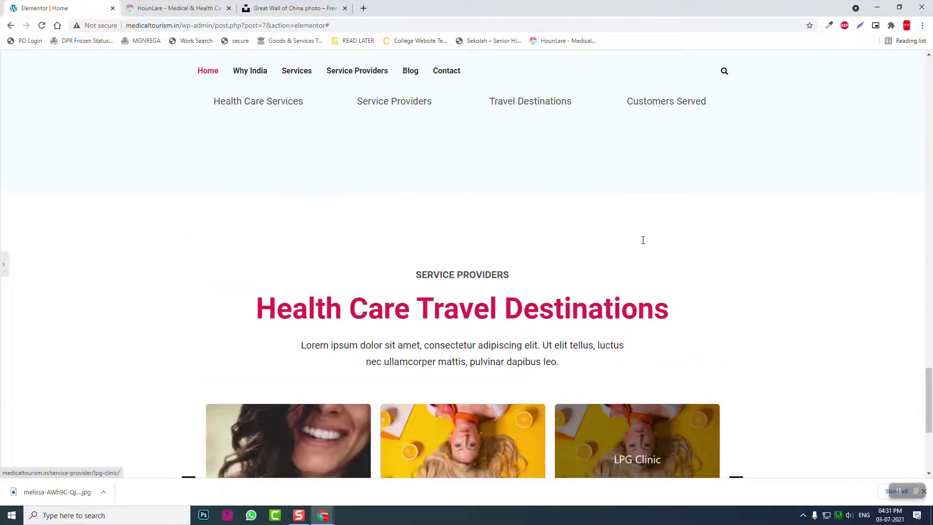
scroll(643, 240, down, 10)
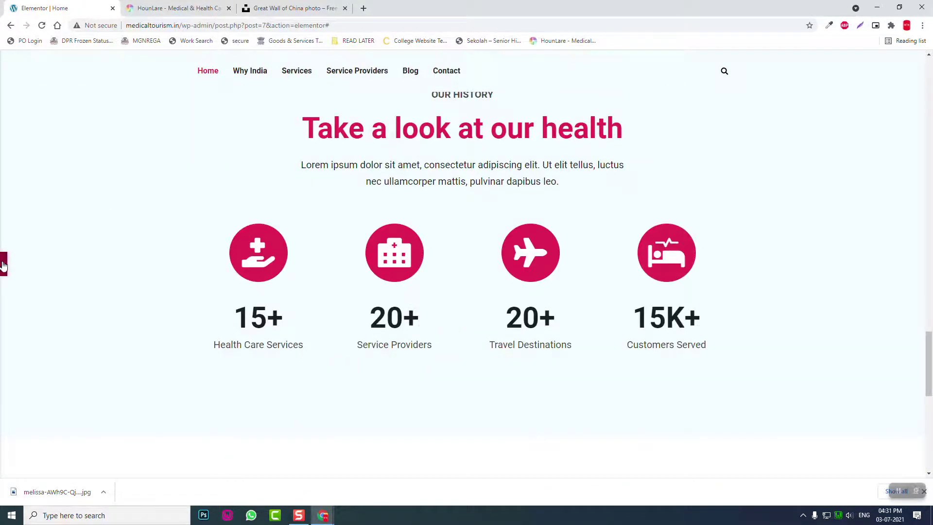
key(ctrl+p)
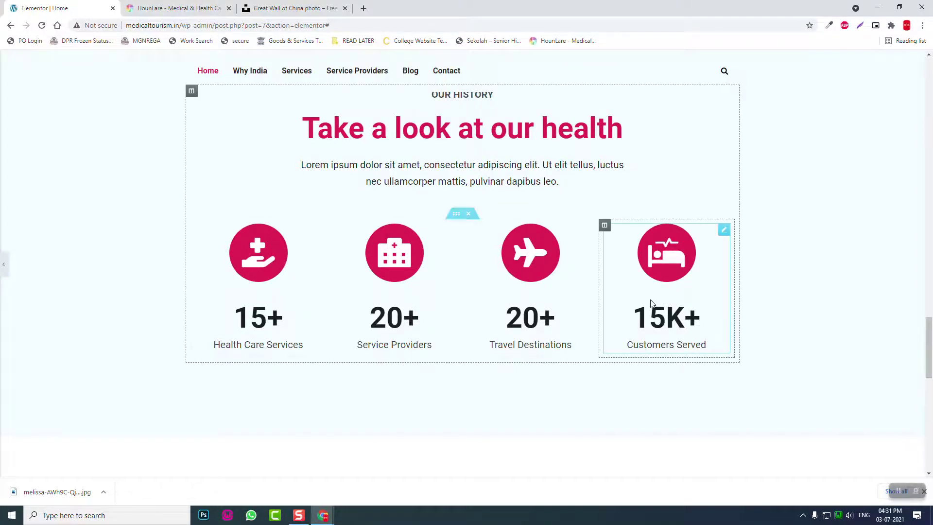
Delete the posts carousel from the Service Providers section under Our History
scroll(649, 306, down, 5)
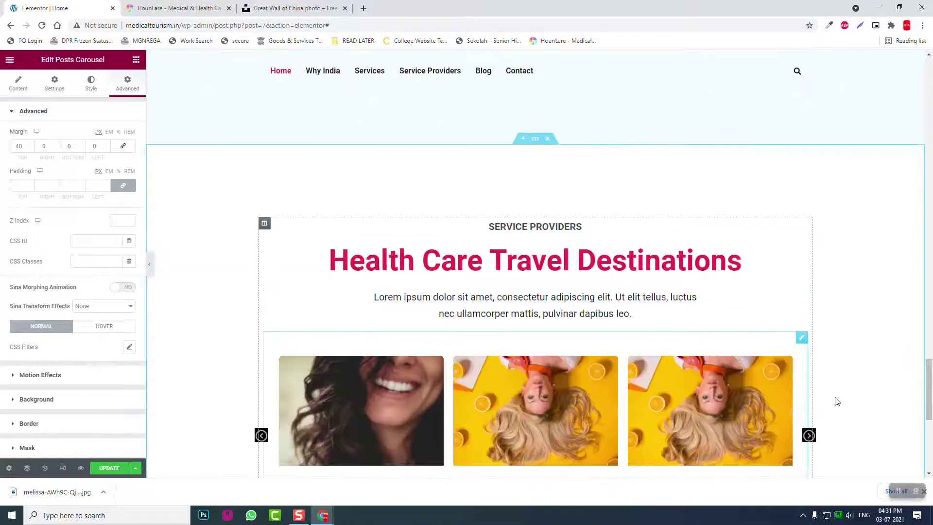
right_click(807, 335)
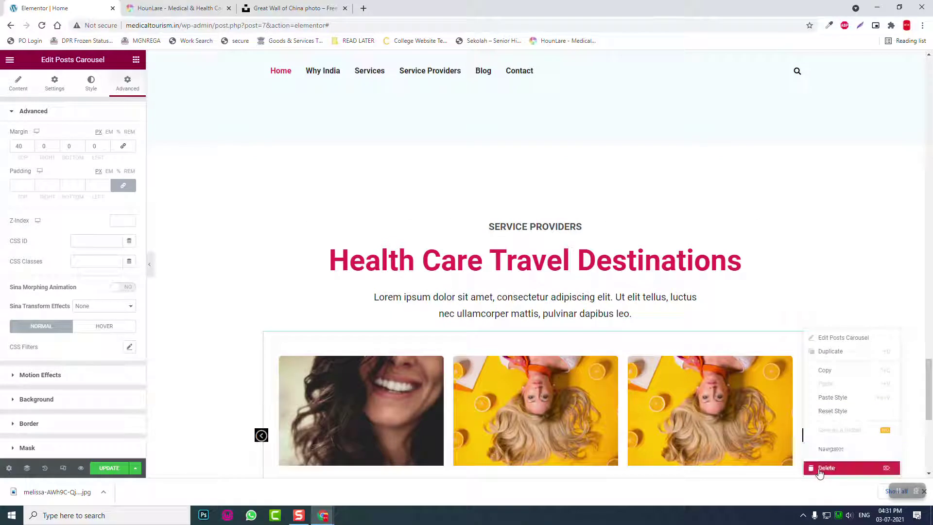
key(Delete)
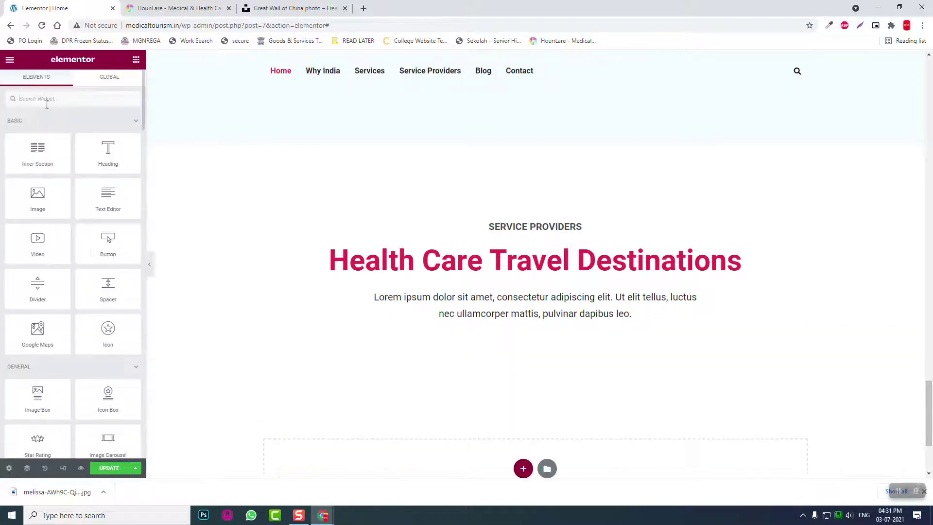
Try a fresh Posts Carousel widget below the Service Providers description text, and delete it again
text(post)
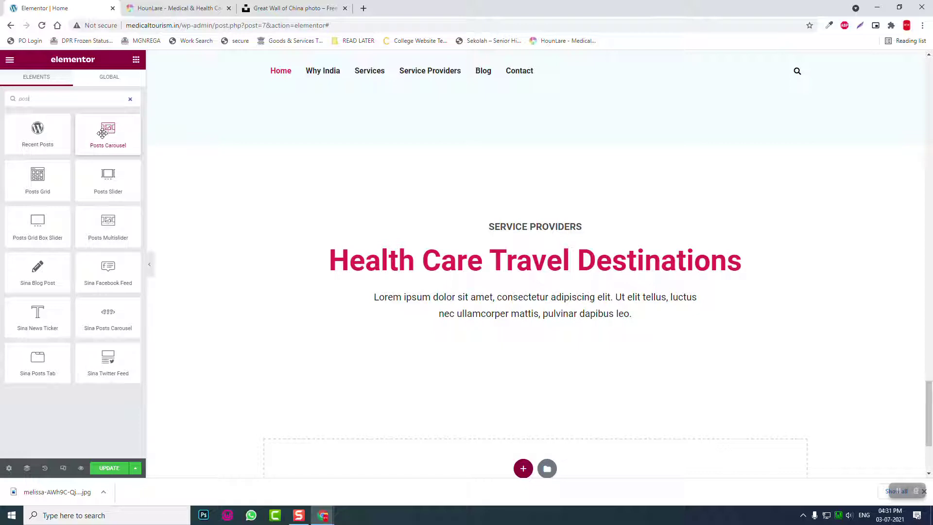
drag(106, 132, 535, 321)
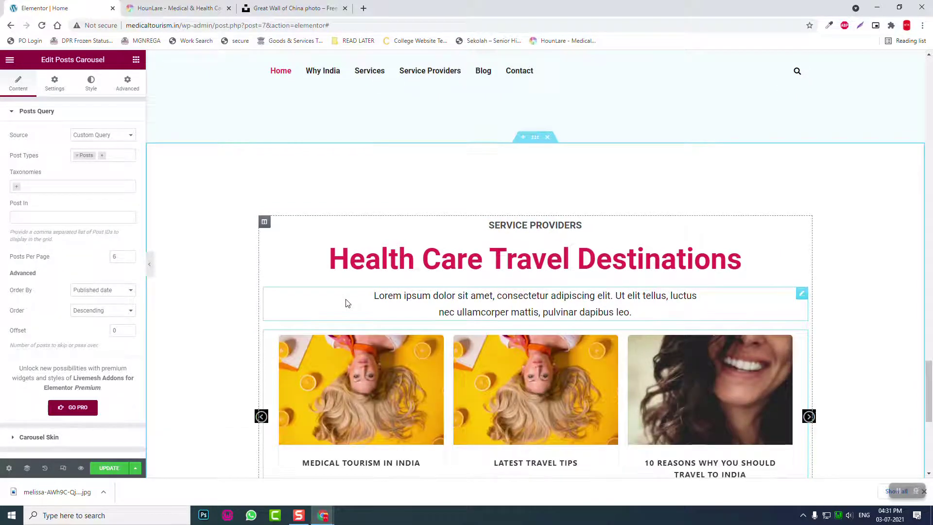
scroll(345, 302, down, 3)
right_click(801, 193)
click(809, 330)
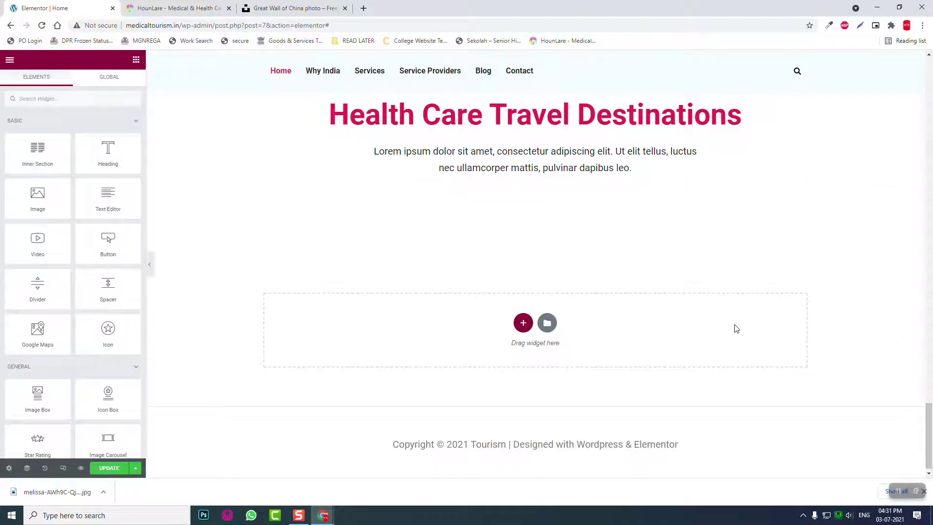
Add a Posts Grid Box Slider below the Service Providers description, switch its post type to Service Providers, and preview it without the editing panel
click(85, 99)
text(post)
drag(38, 223, 541, 161)
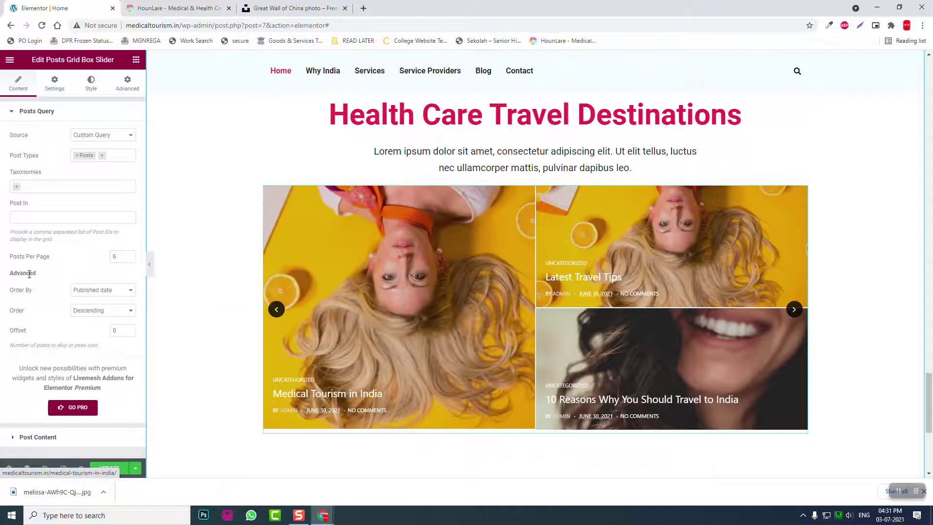
click(78, 156)
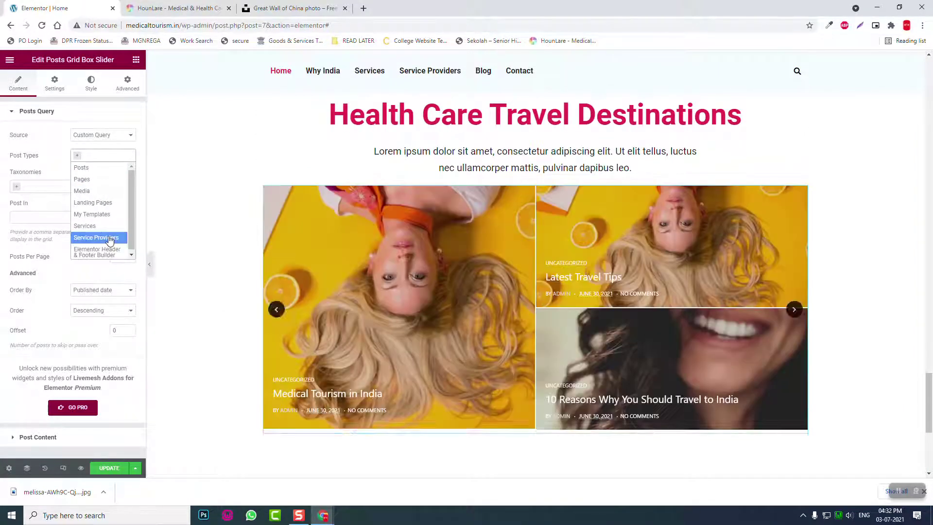
click(109, 237)
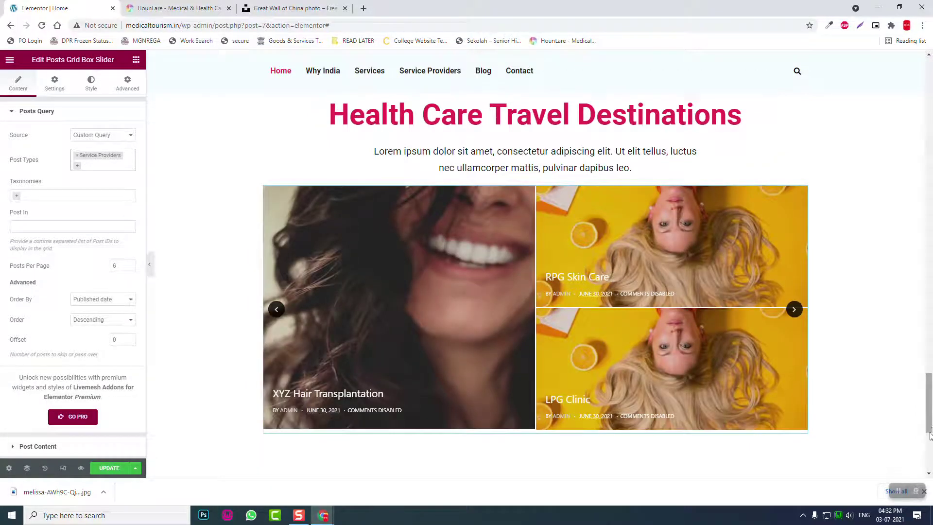
click(151, 267)
scroll(803, 300, up, 5)
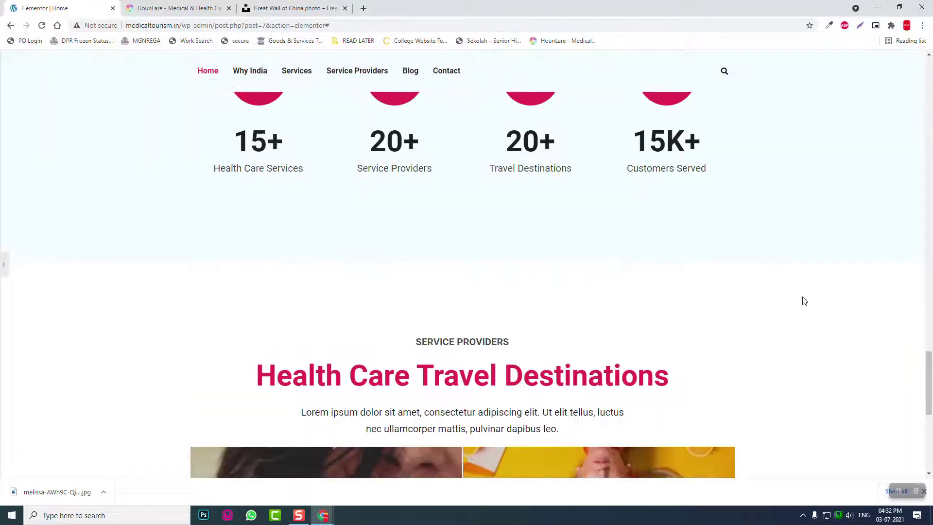
scroll(803, 301, down, 3)
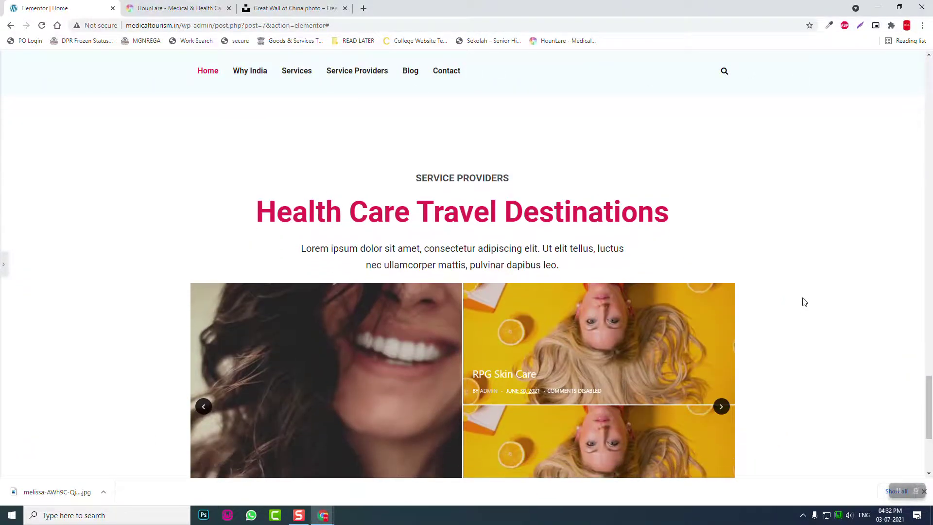
scroll(804, 302, down, 2)
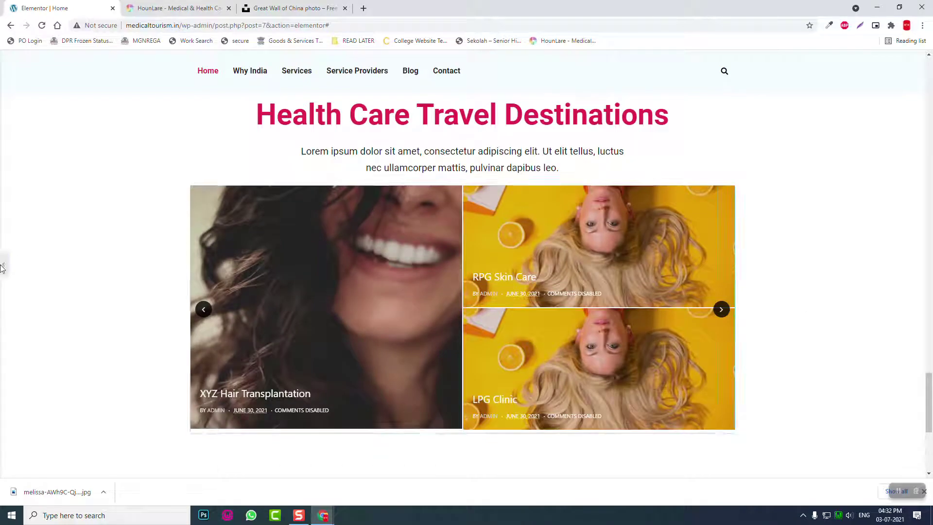
click(2, 266)
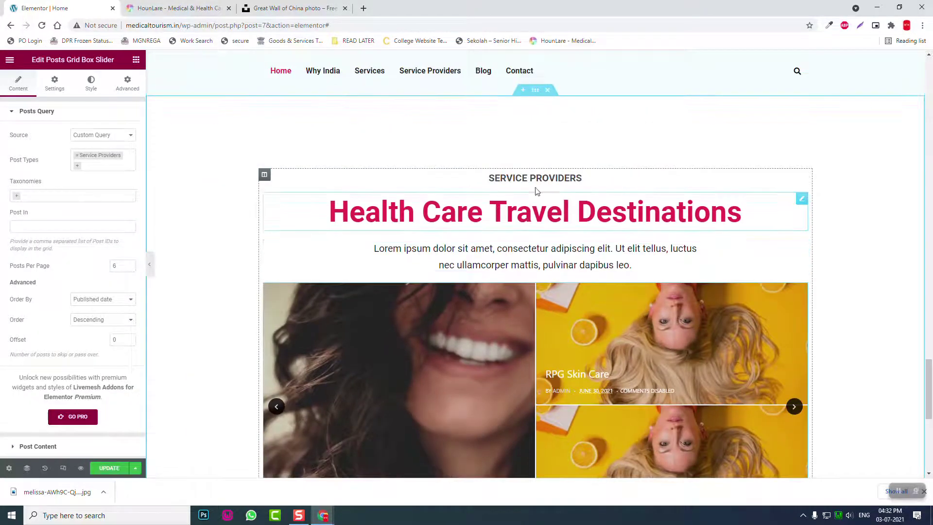
Set the Service Providers section's content width to Full Width and its columns gap to No Gap, and preview the layout
click(532, 96)
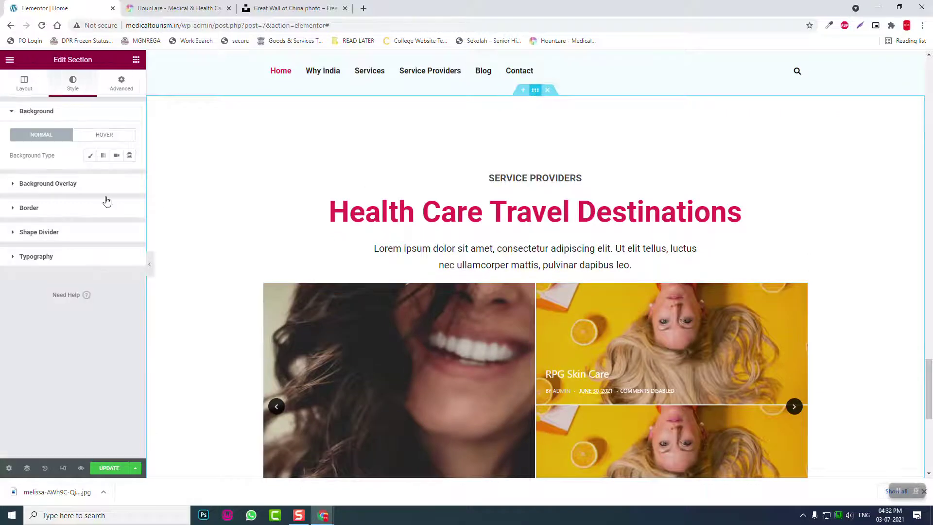
click(24, 82)
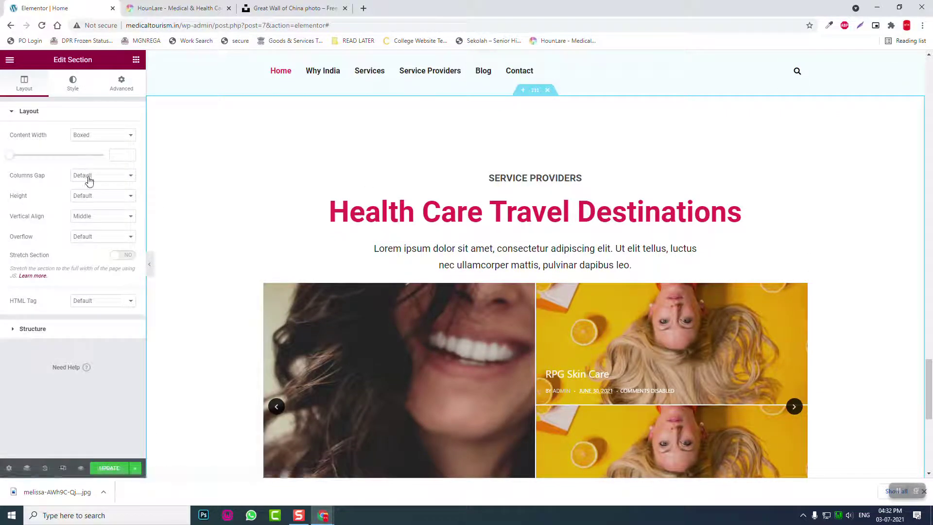
click(97, 136)
click(97, 143)
click(97, 155)
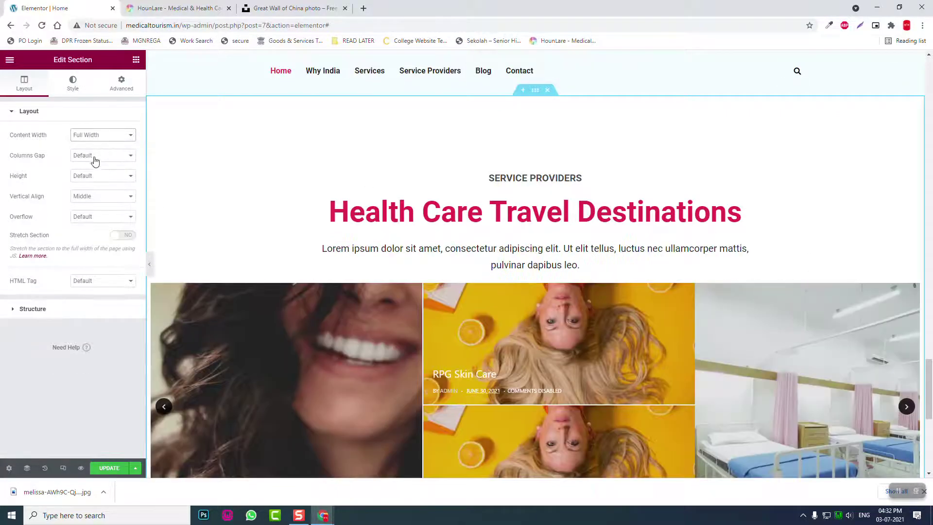
click(97, 156)
click(98, 168)
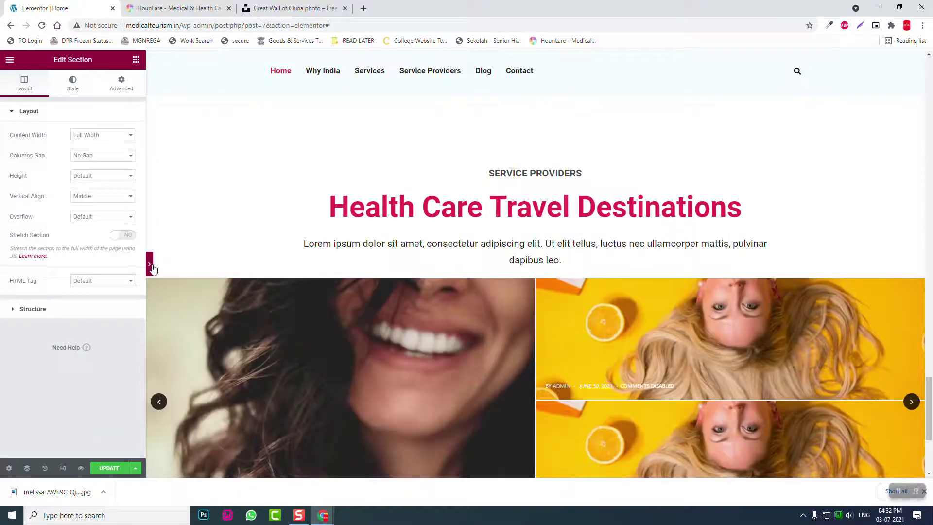
click(150, 265)
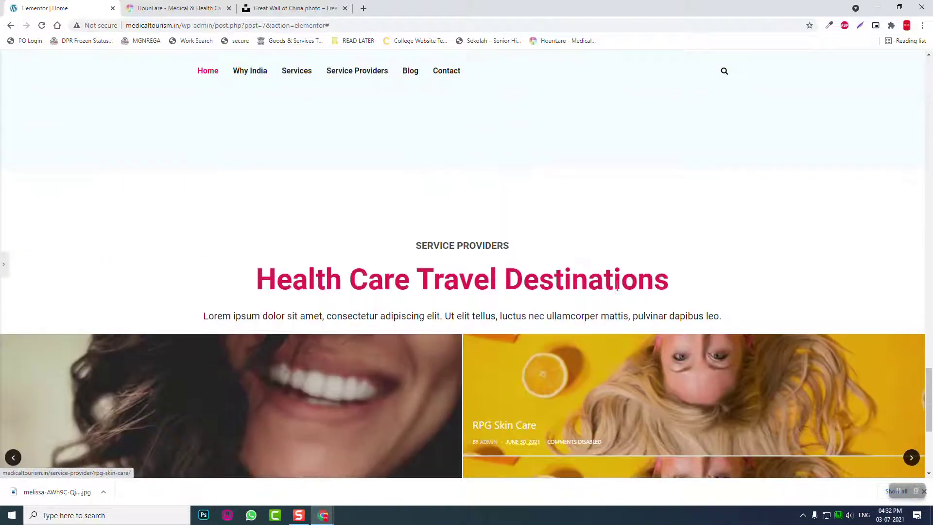
scroll(617, 295, down, 3)
scroll(617, 296, up, 3)
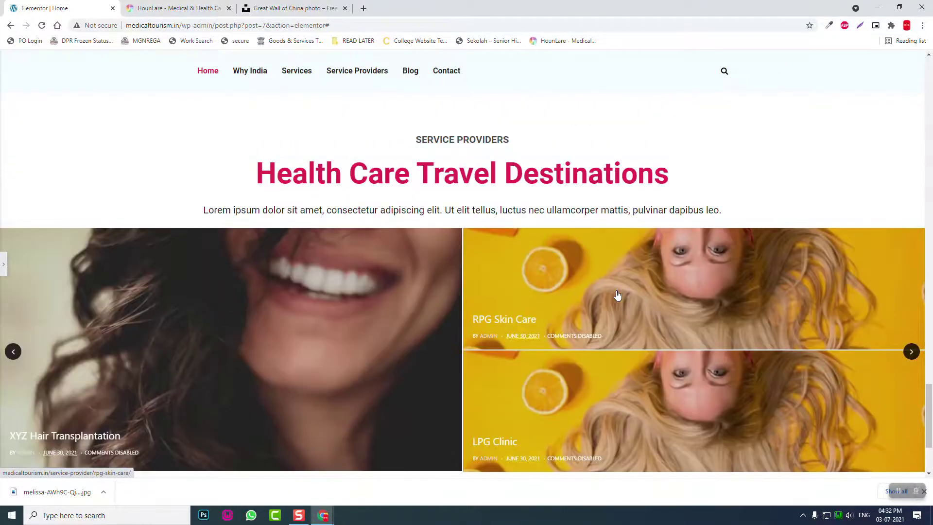
click(2, 261)
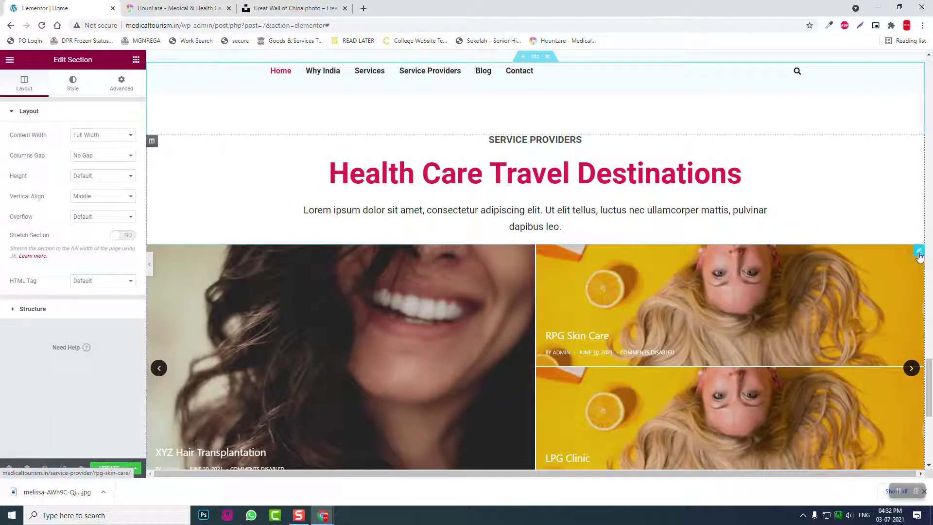
Set the posts grid box slider's height to 800 and preview the enlarged slider without the editing panel
click(918, 253)
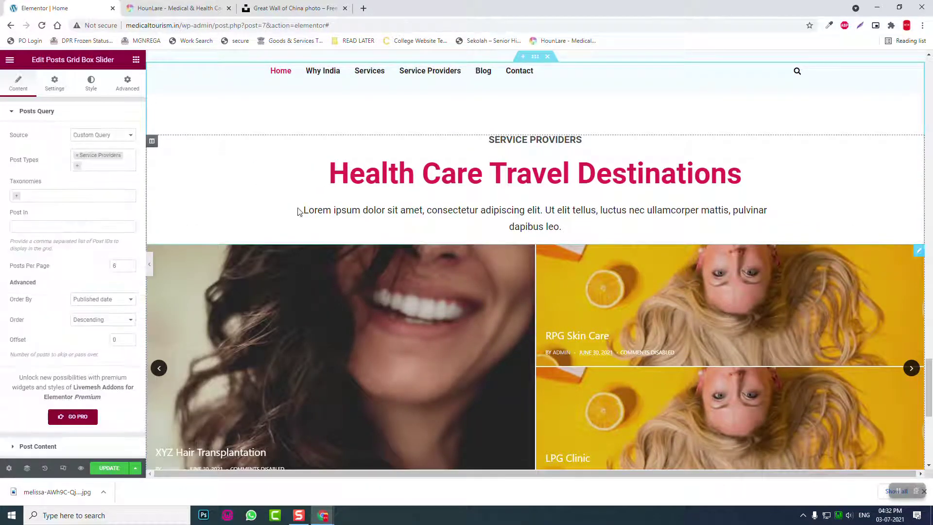
click(60, 88)
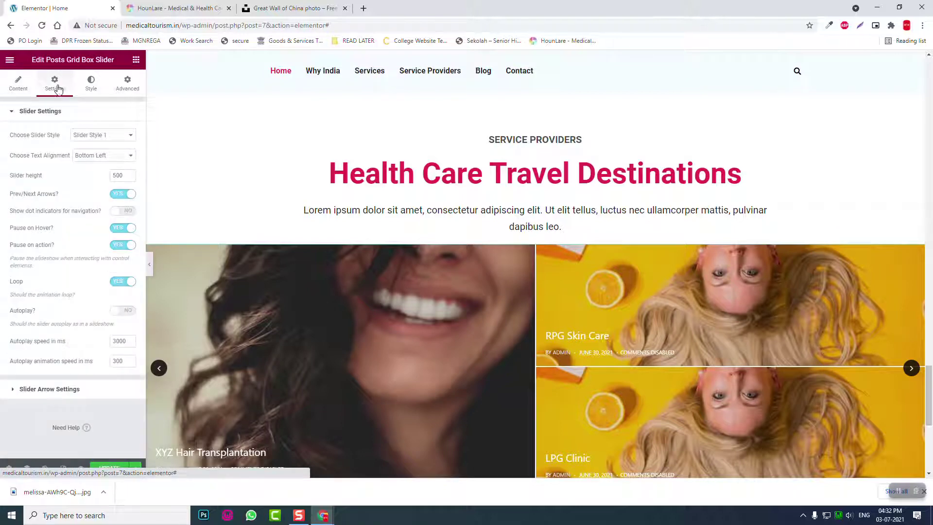
click(129, 173)
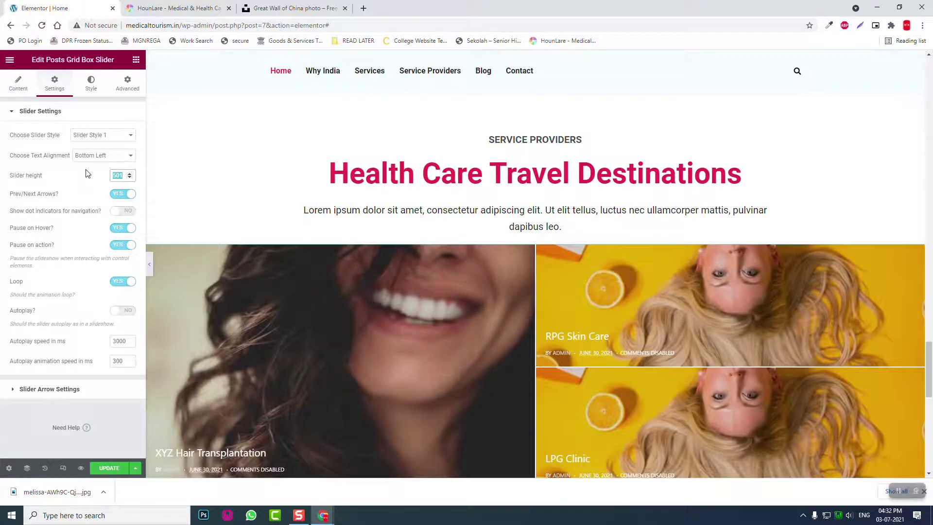
text(700)
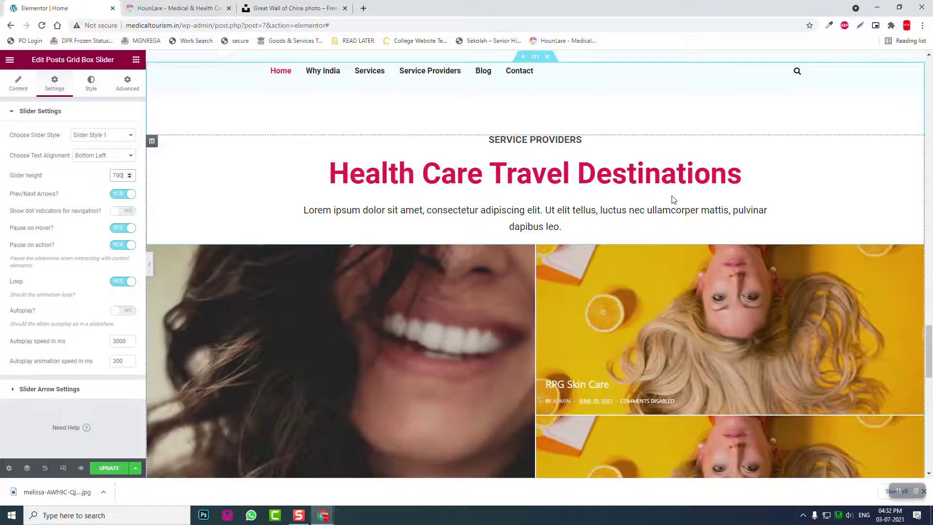
scroll(671, 196, down, 2)
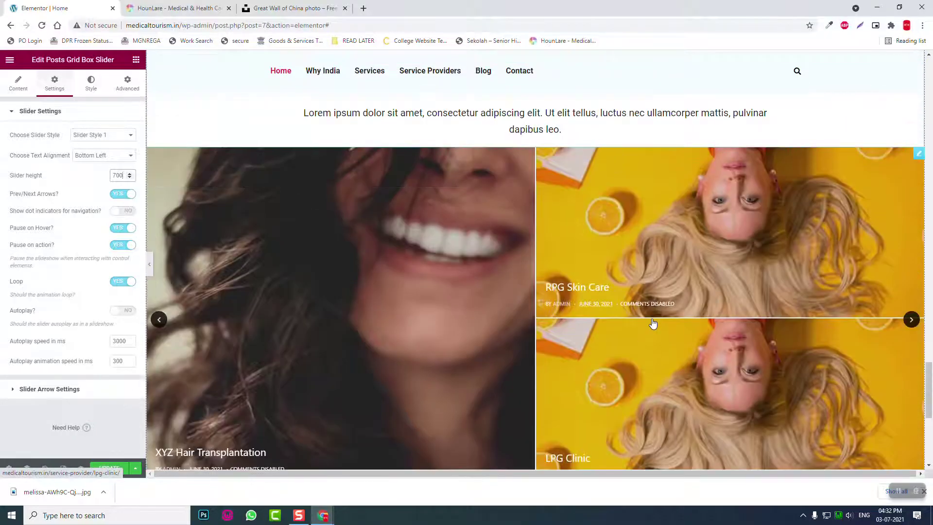
drag(127, 173, 35, 182)
text(8)
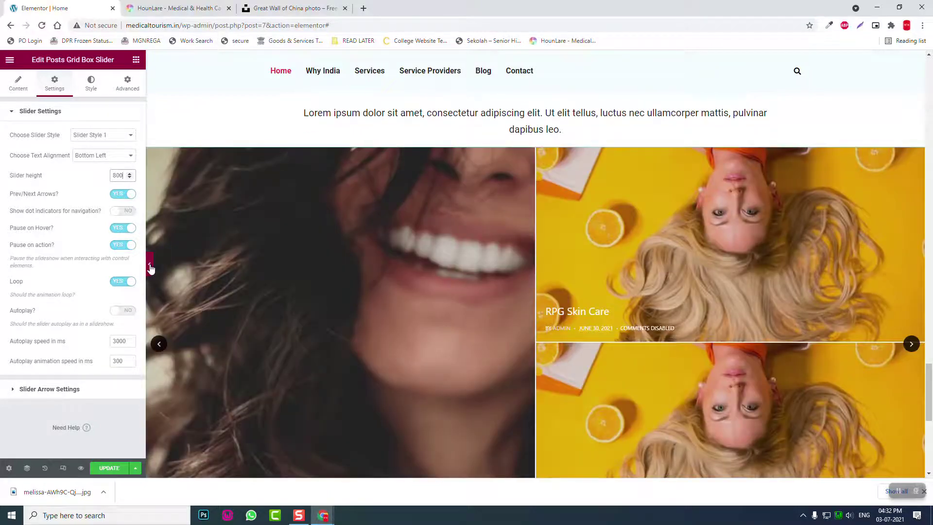
click(150, 269)
scroll(381, 264, down, 3)
scroll(381, 263, up, 5)
scroll(381, 263, up, 1)
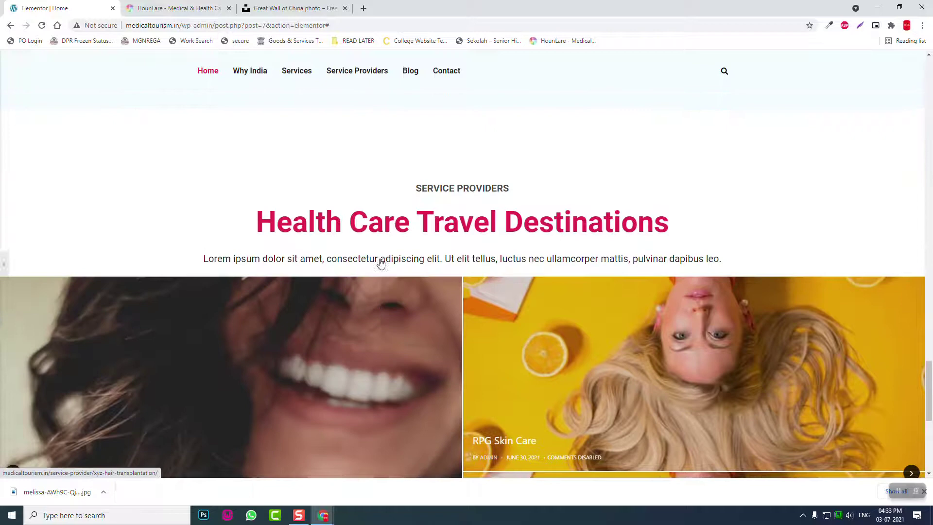
click(3, 270)
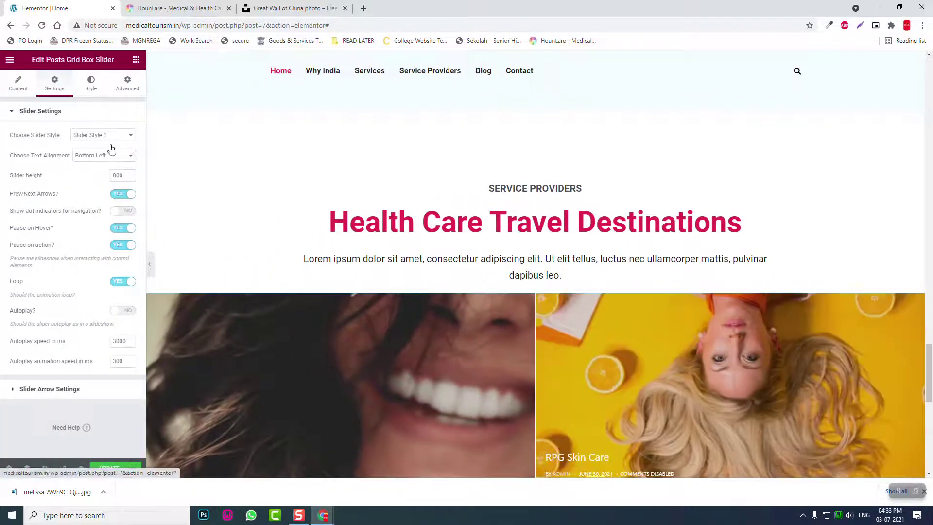
Give the posts grid box slider a top margin of 40 px and preview the section down to the footer
click(127, 82)
double_click(21, 146)
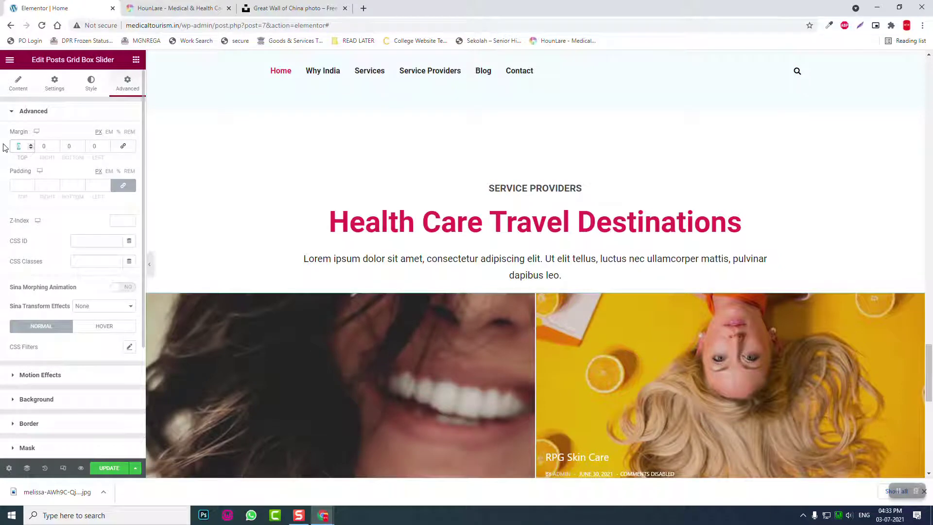
text(40)
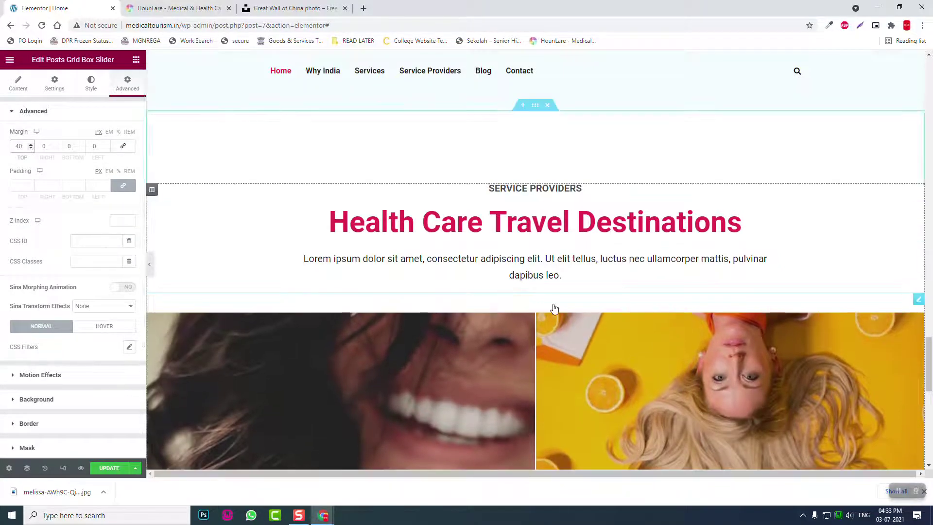
click(149, 265)
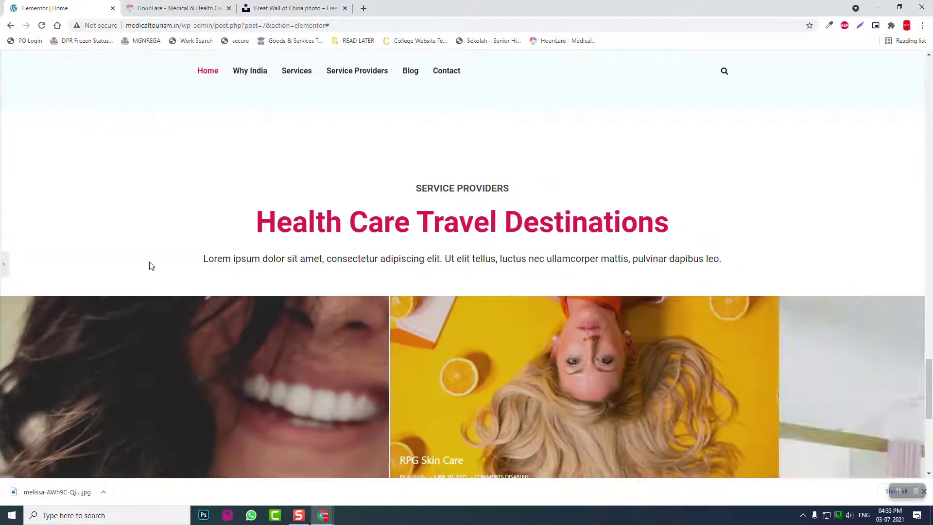
scroll(593, 246, down, 7)
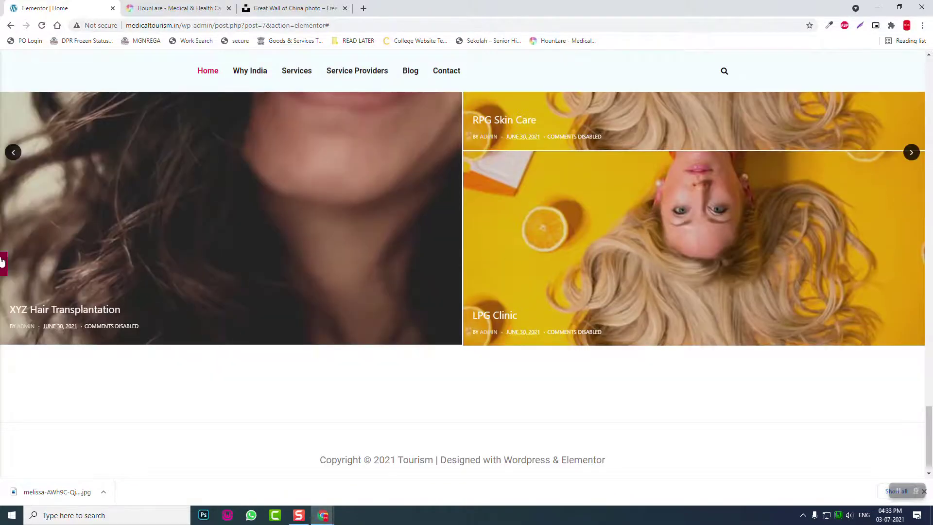
click(2, 262)
Switch to the HounLare template page and examine its "Contact for full support" section below the doctors
click(166, 8)
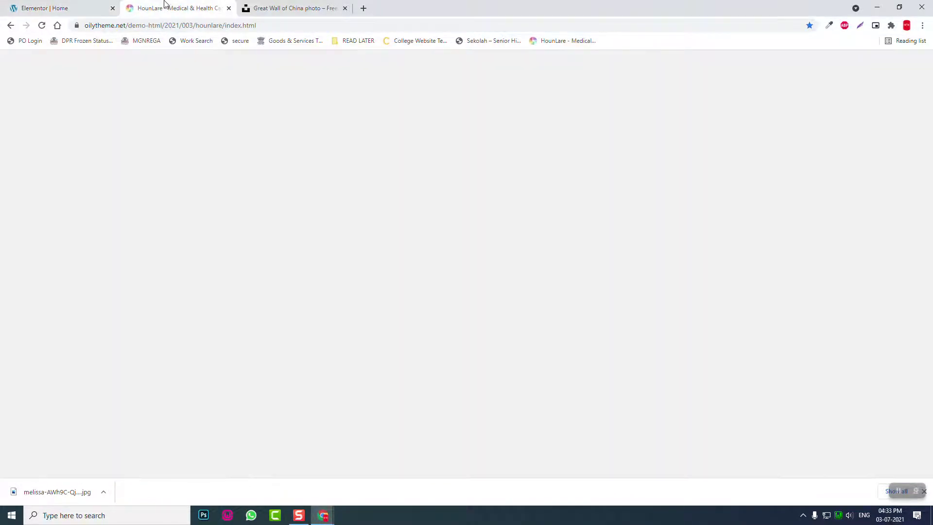
scroll(379, 220, down, 5)
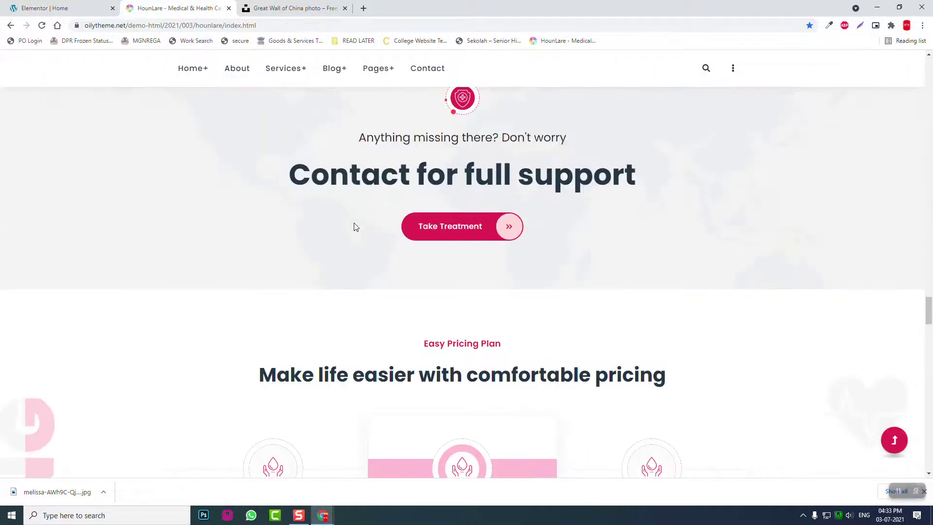
scroll(355, 227, up, 3)
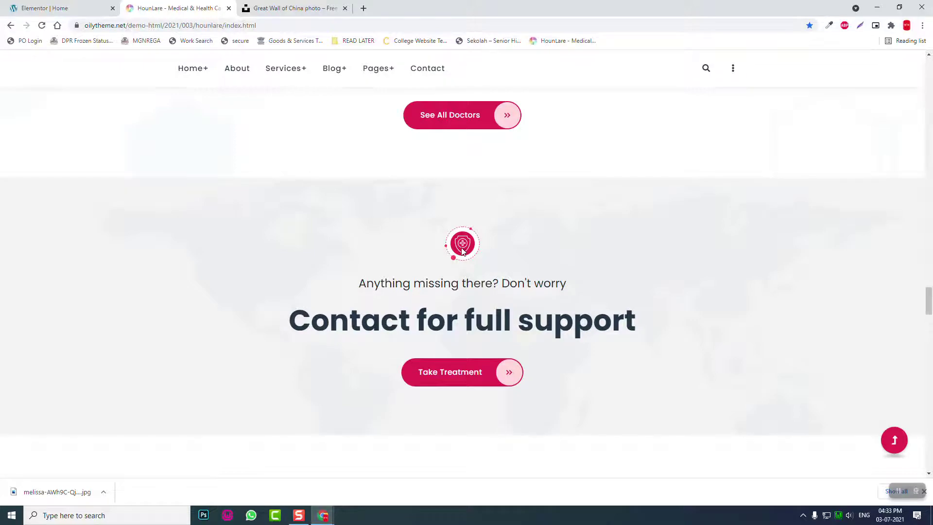
Examine the template's contact and pricing sections and compare them with the Elementor home page from the Great Wall banner to the slider
scroll(462, 251, down, 4)
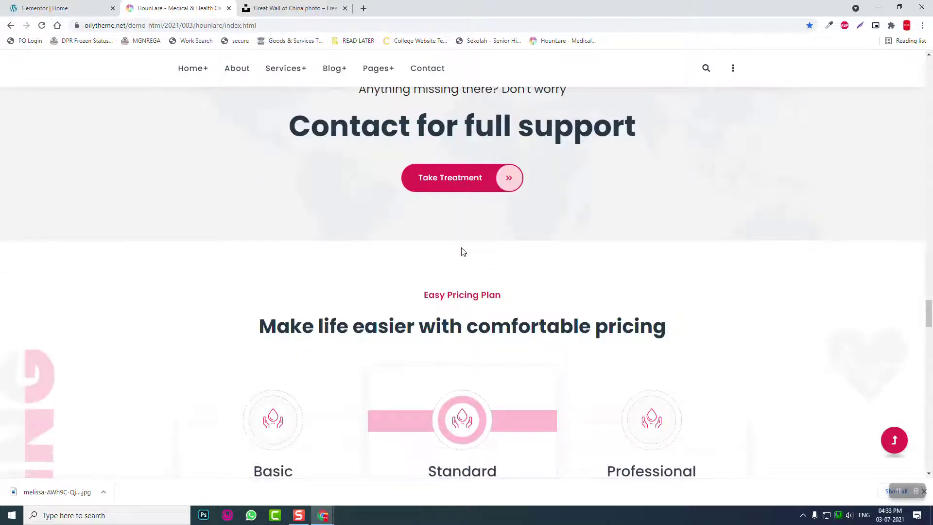
scroll(462, 251, up, 2)
scroll(463, 229, up, 5)
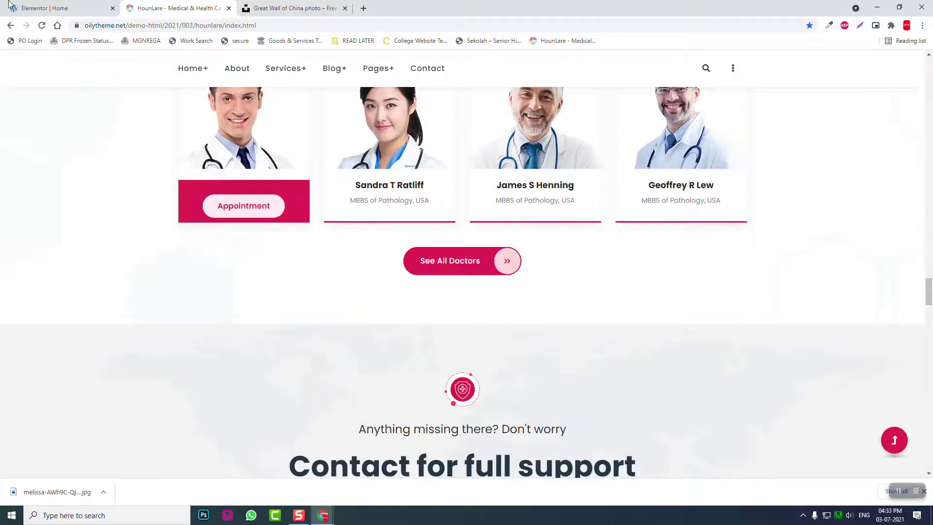
click(10, 5)
scroll(566, 251, up, 6)
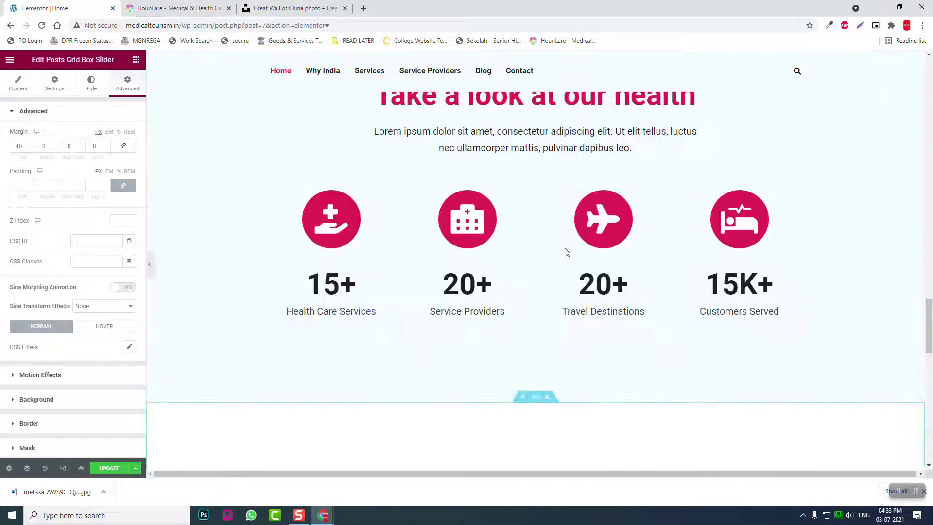
scroll(566, 252, up, 10)
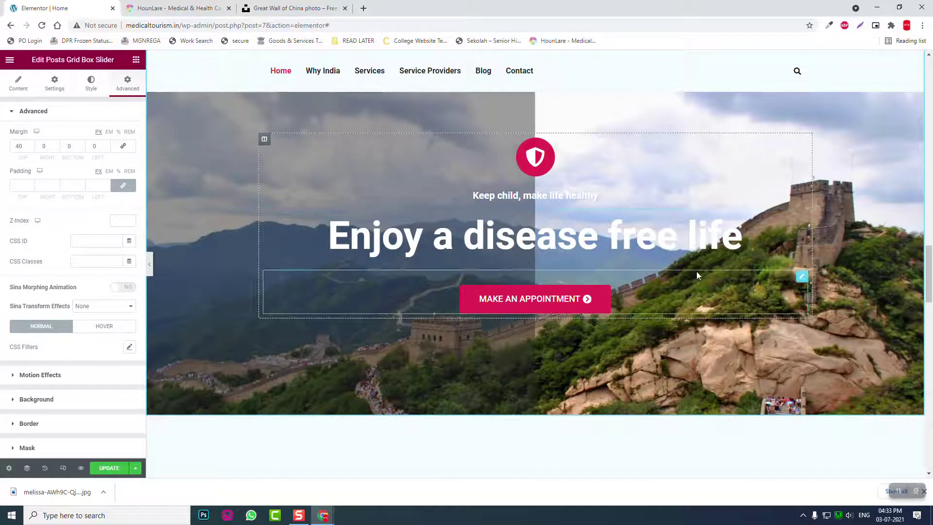
scroll(326, 300, down, 12)
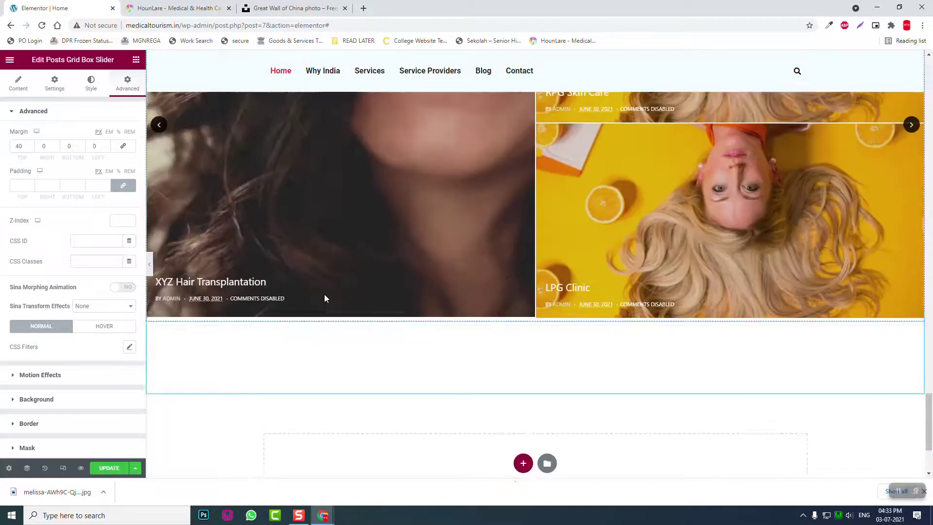
scroll(323, 295, down, 5)
Return to the HounLare template and examine its sections from the pricing plan and News & blog down to the footer
click(212, 10)
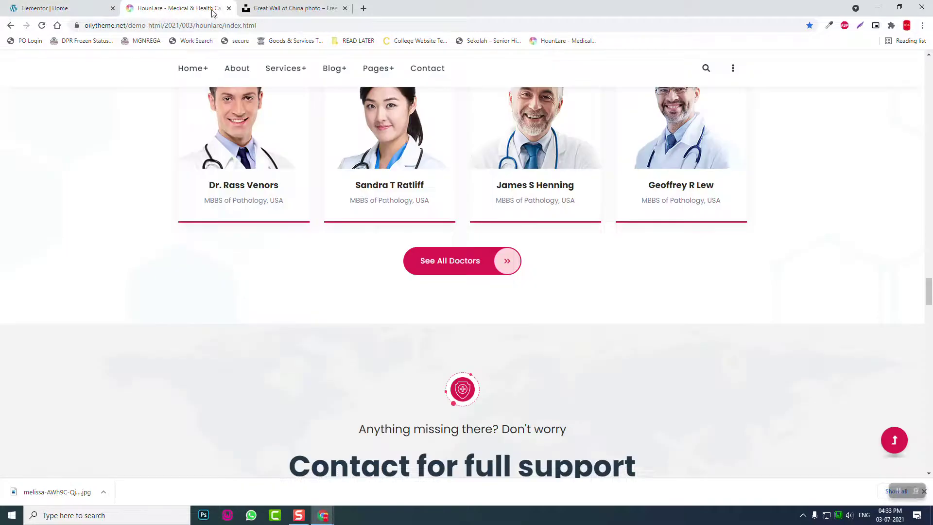
scroll(302, 290, down, 2)
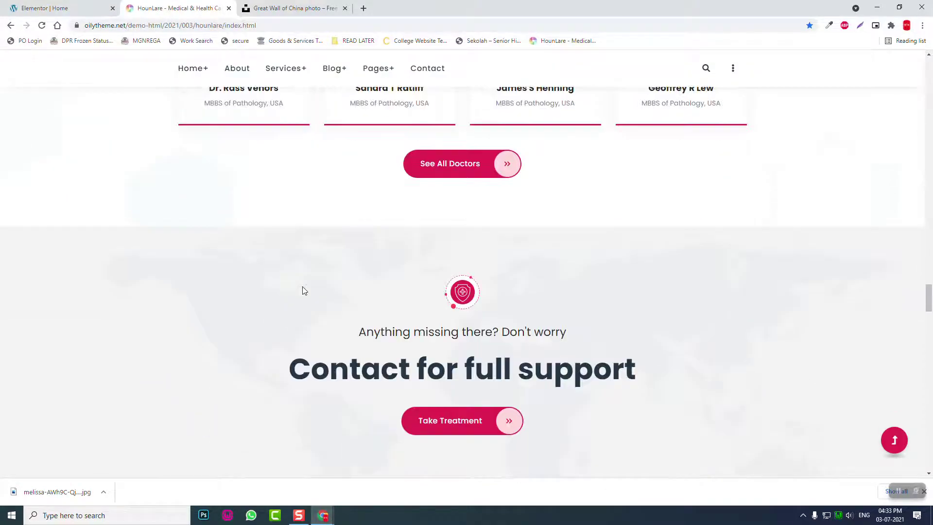
scroll(303, 290, up, 1)
scroll(303, 289, down, 10)
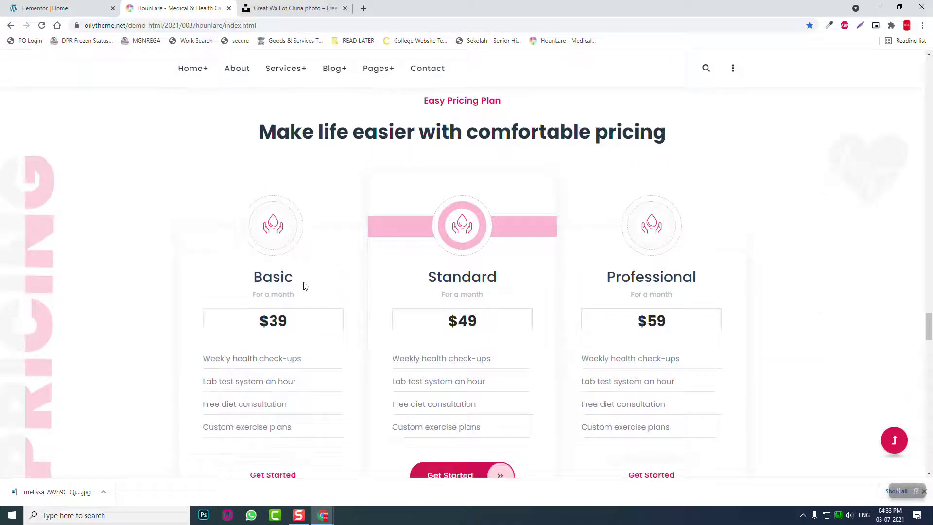
scroll(305, 285, up, 1)
scroll(305, 286, down, 3)
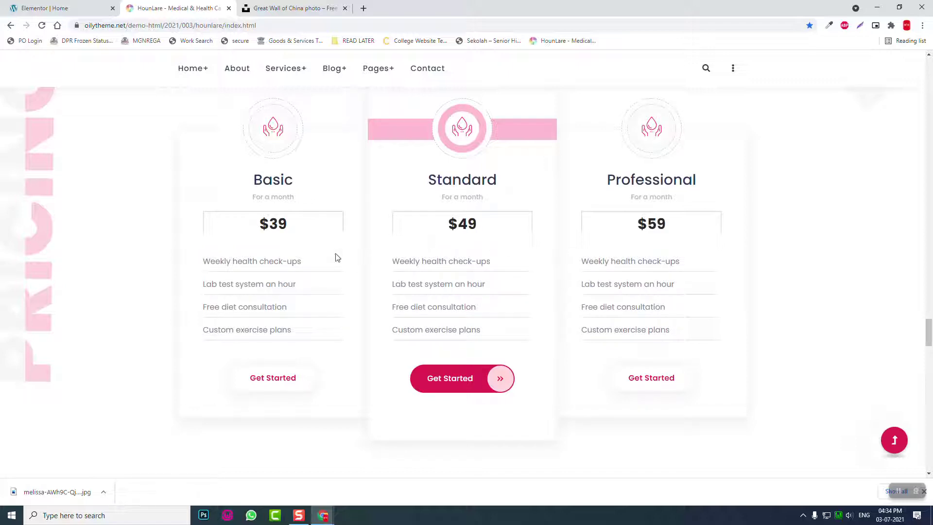
scroll(338, 257, down, 7)
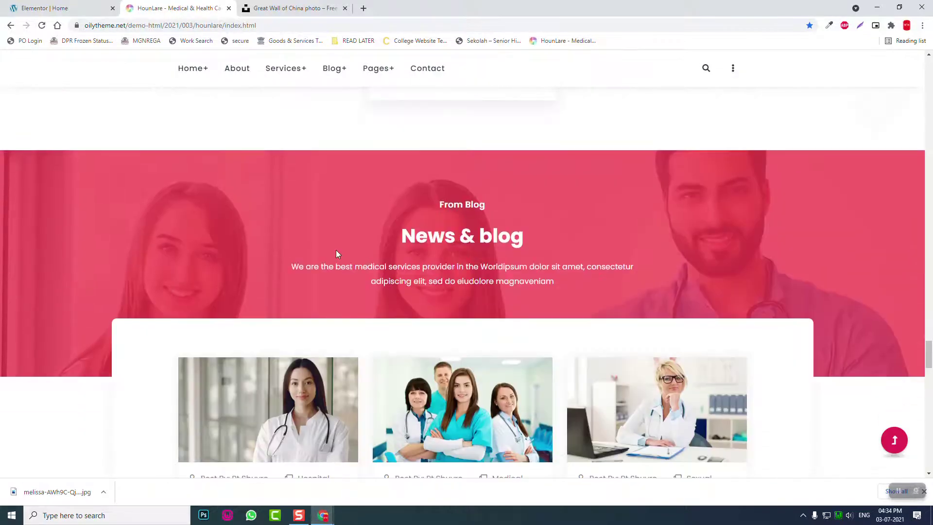
scroll(336, 250, down, 3)
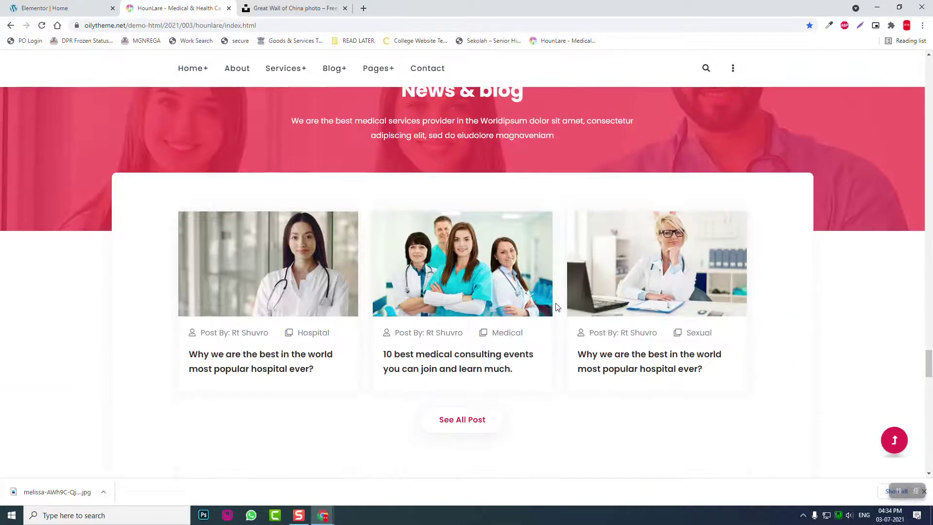
scroll(557, 307, up, 2)
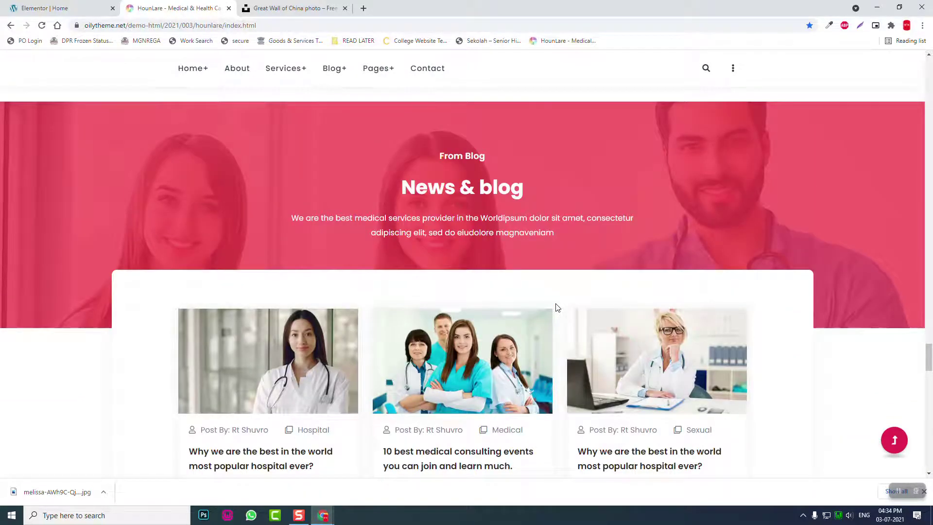
scroll(557, 307, down, 4)
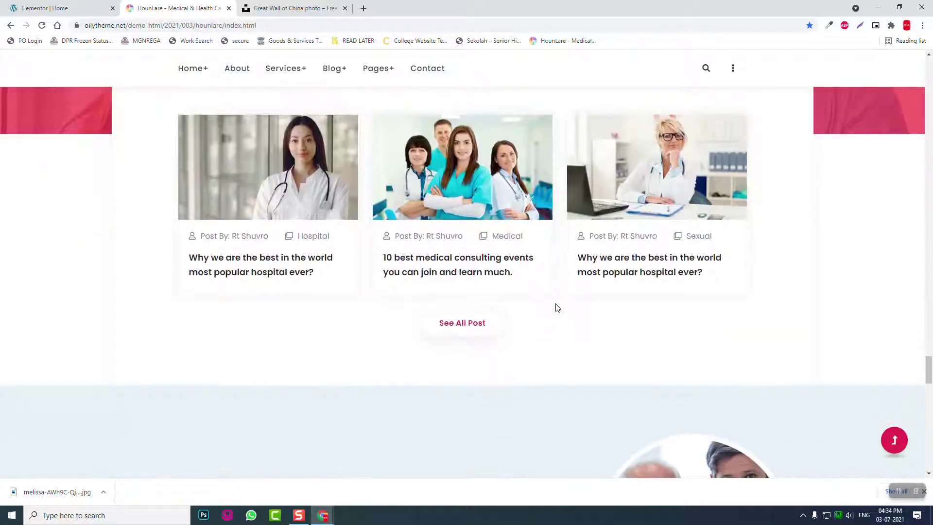
scroll(557, 307, up, 2)
scroll(557, 307, down, 6)
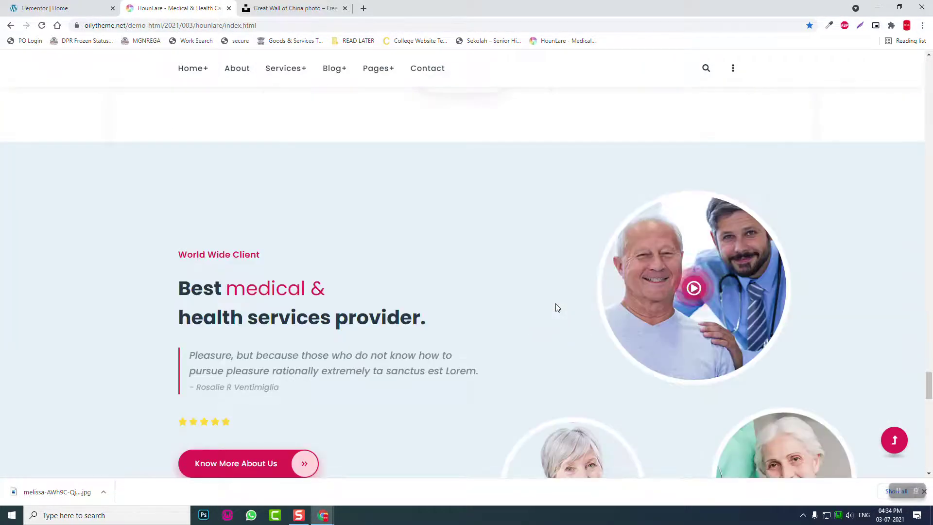
scroll(557, 307, down, 4)
scroll(558, 307, down, 4)
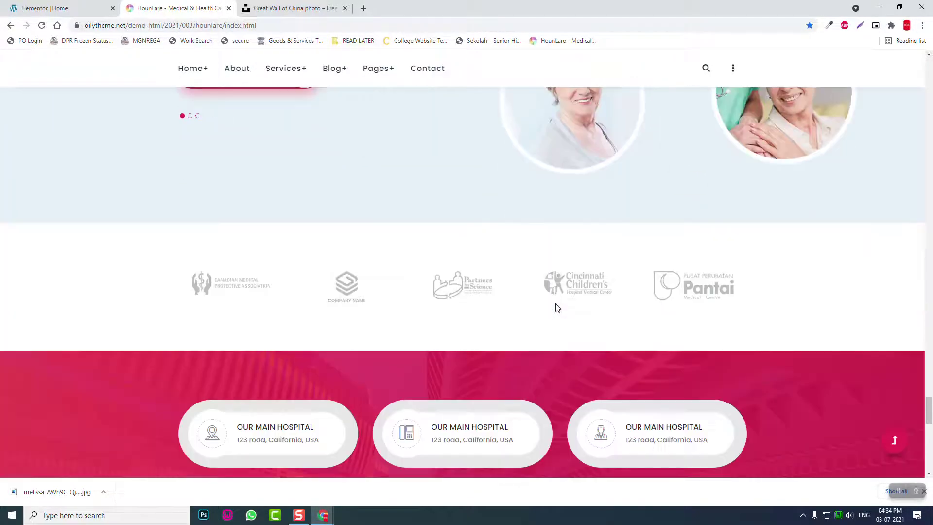
scroll(556, 305, down, 9)
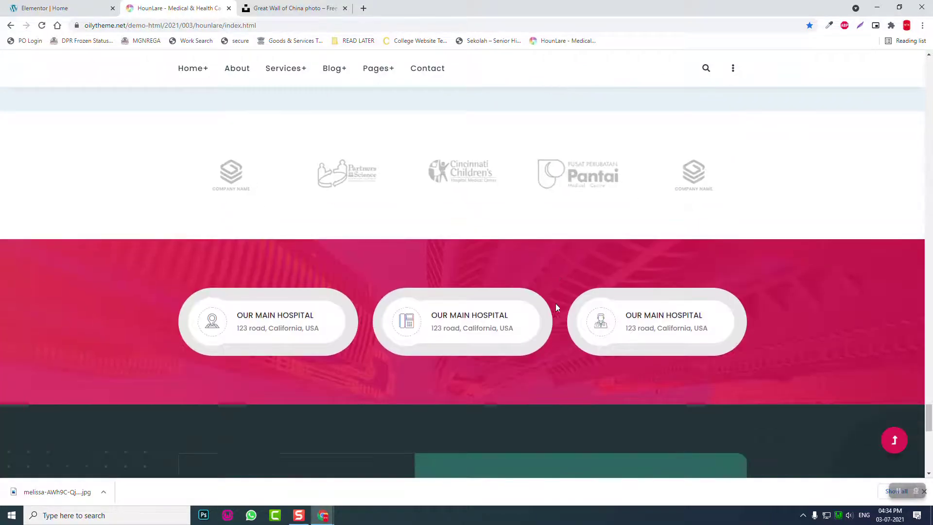
scroll(555, 303, down, 6)
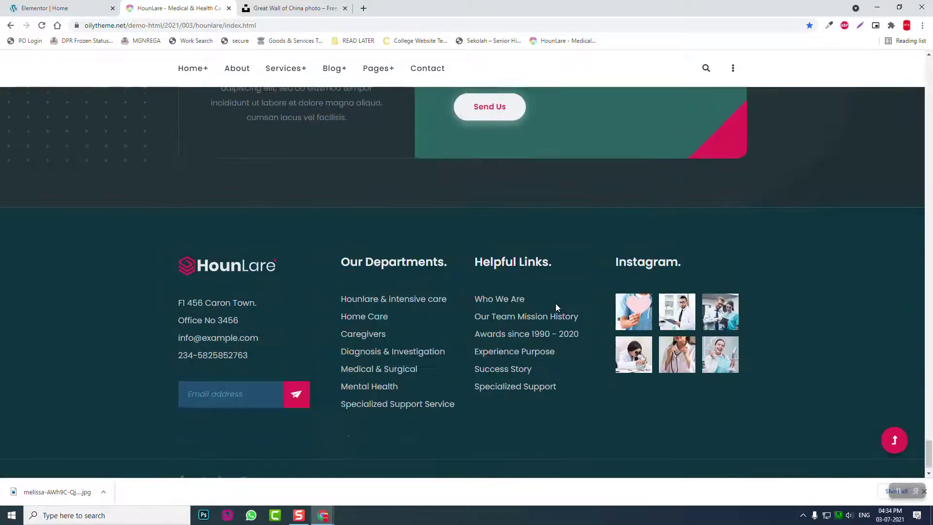
scroll(555, 303, up, 7)
scroll(555, 303, up, 6)
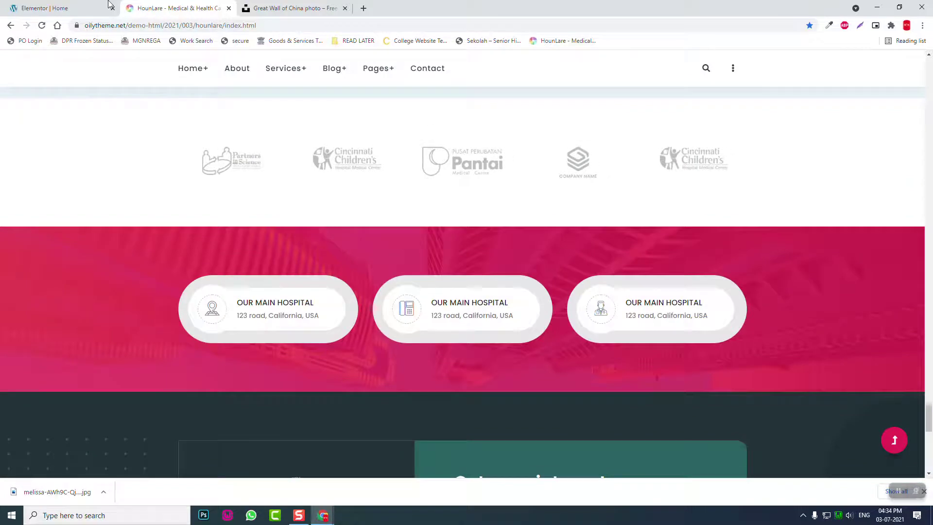
In the Elementor home page, copy the Our History section and paste it into the empty area below the posts slider
click(73, 5)
scroll(614, 302, up, 15)
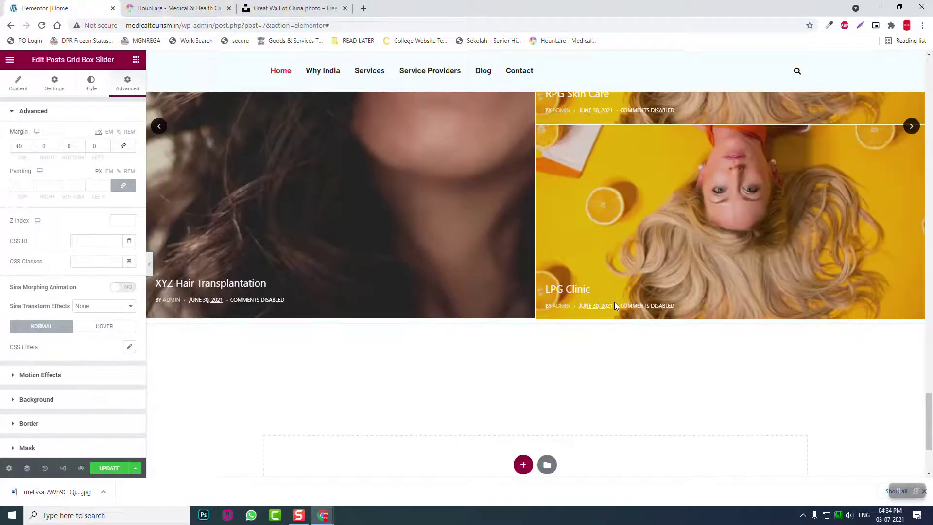
scroll(614, 302, up, 2)
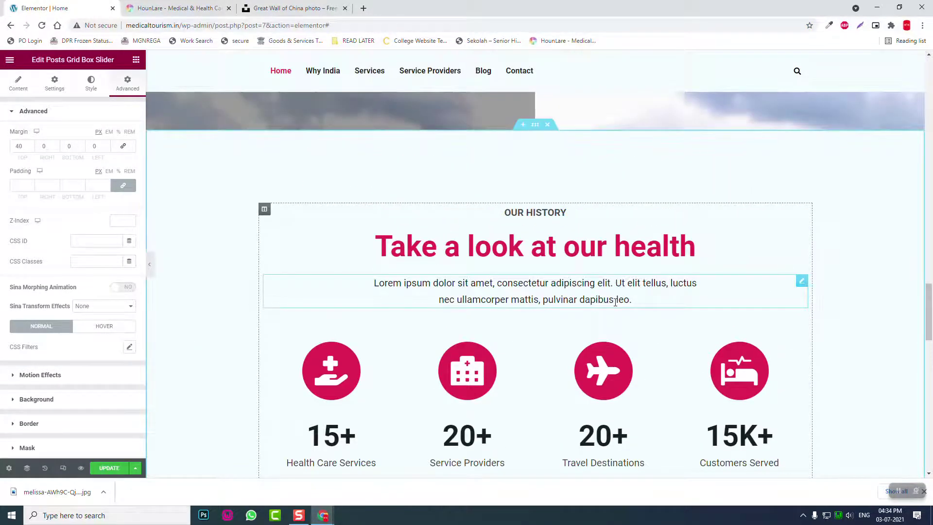
scroll(614, 302, down, 3)
scroll(547, 281, up, 5)
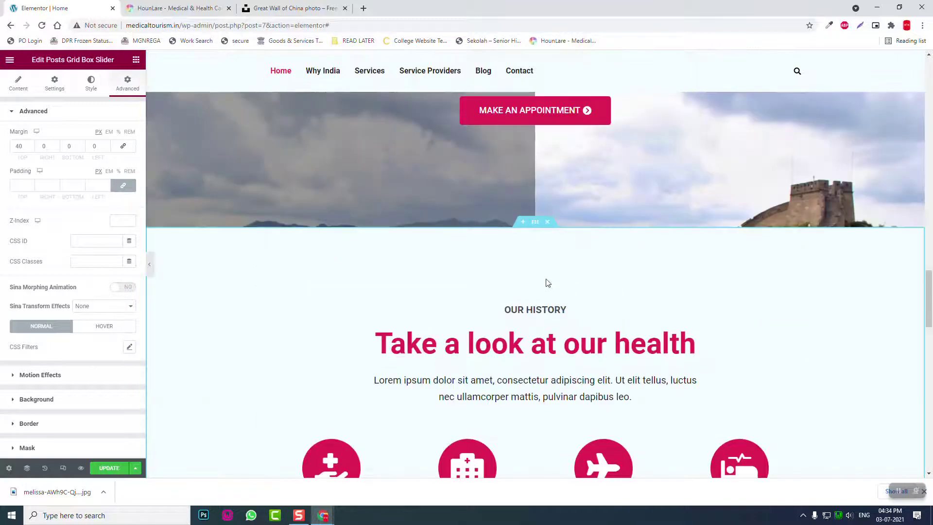
right_click(534, 225)
click(555, 265)
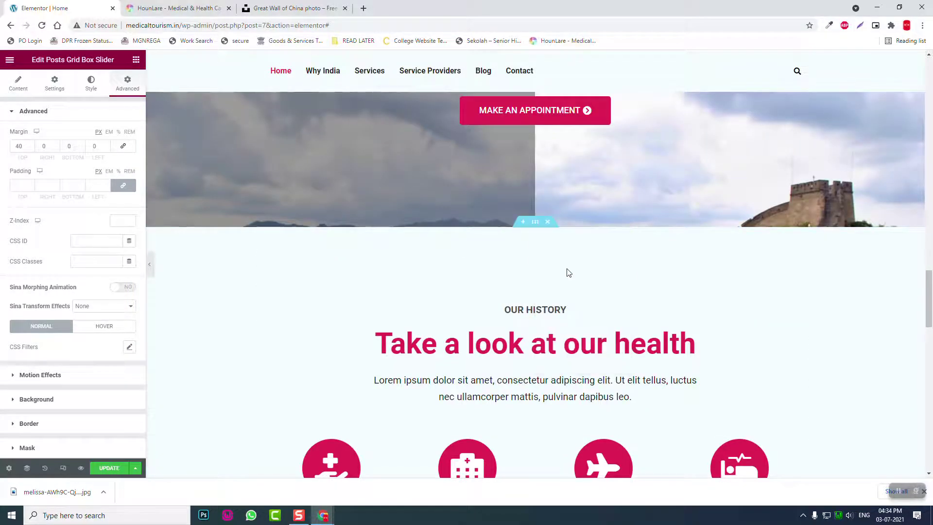
scroll(565, 268, down, 9)
scroll(566, 267, down, 9)
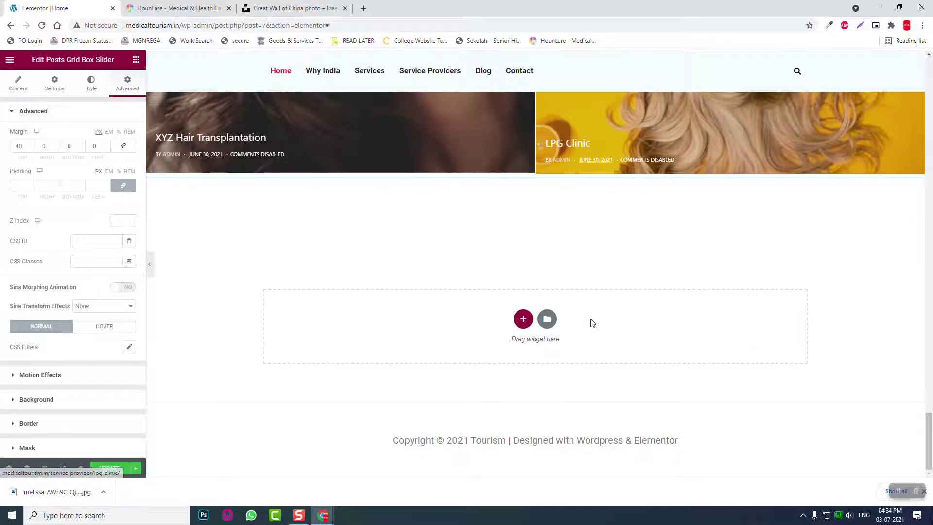
right_click(599, 330)
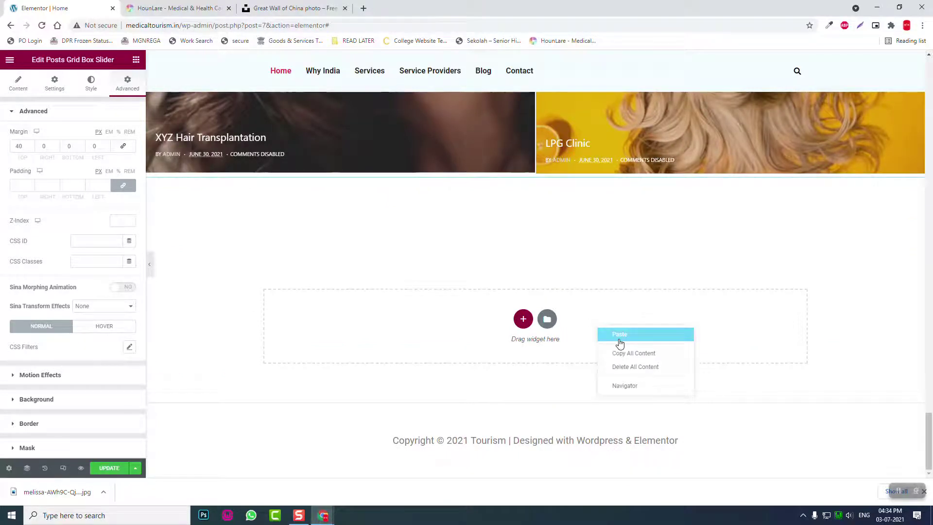
click(619, 334)
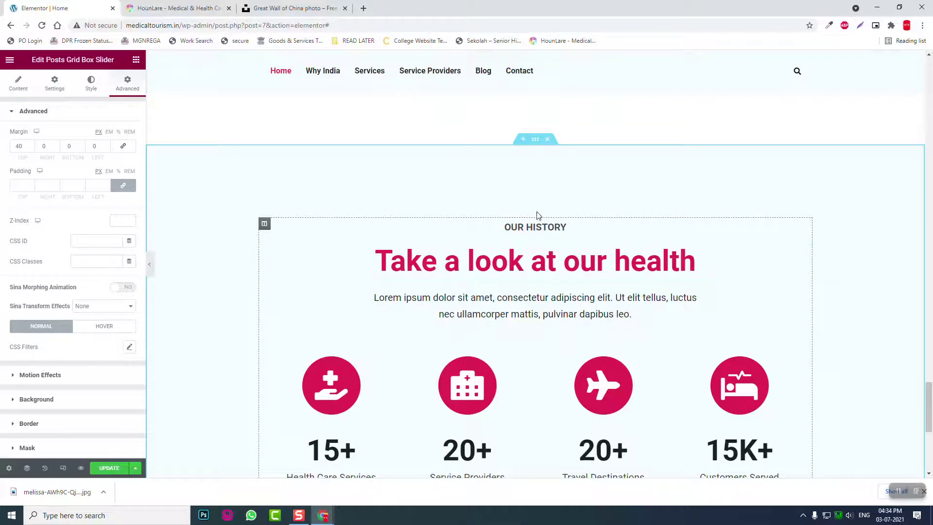
Change the pasted section's small OUR HISTORY heading to "FROM OUR BLOG"
click(536, 228)
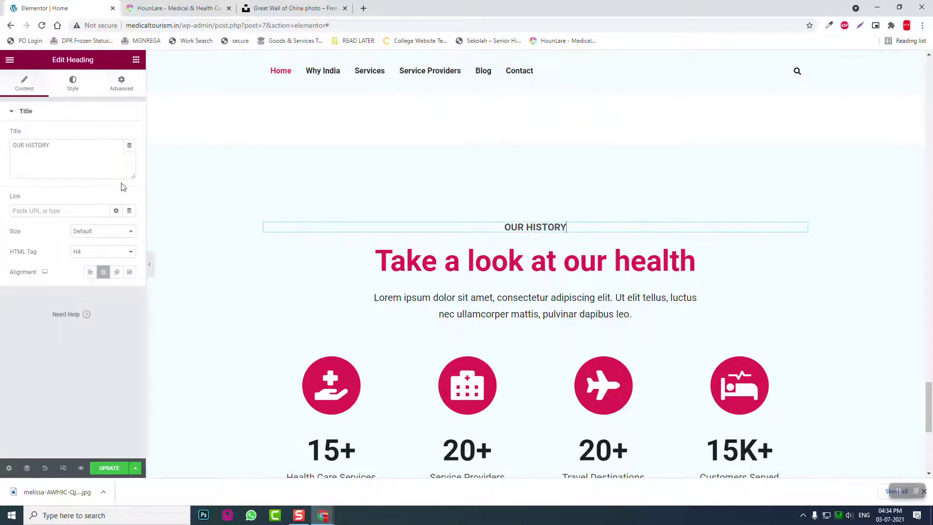
drag(79, 146, 2, 120)
text(red)
key(BackSpace)
key(BackSpace)
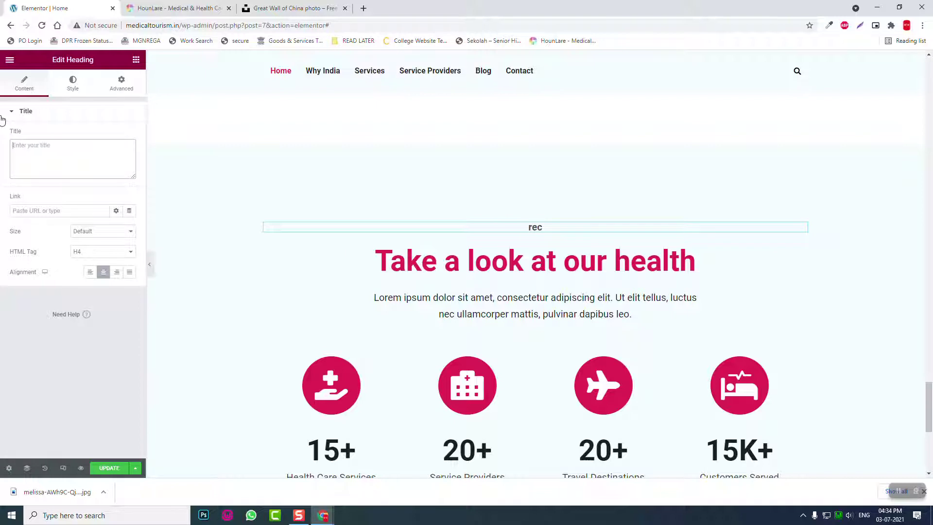
text(FROM OUR BLOG)
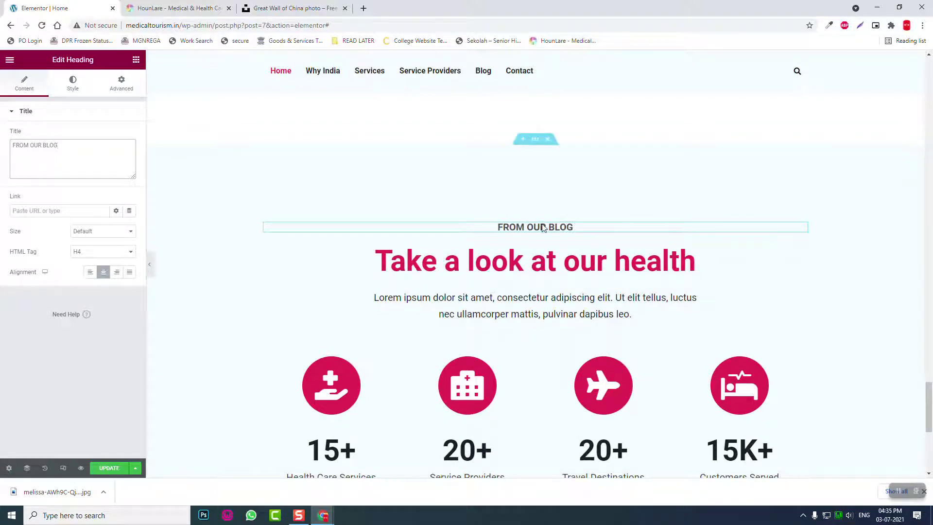
Change the pasted section's main heading to "Latest News About Medical Tourism"
click(539, 259)
drag(76, 145, 2, 121)
text(IA)
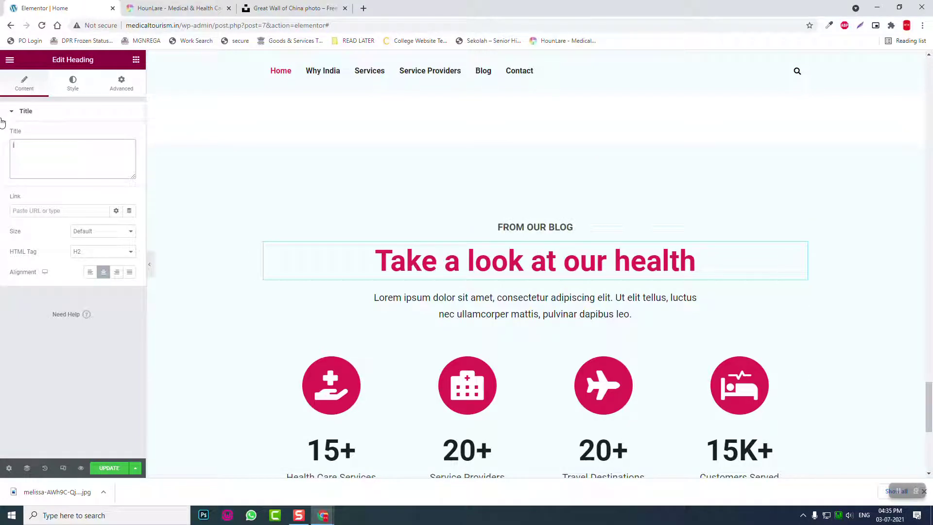
key(BackSpace)
key(BackSpace)
text(Latest News abou)
key(BackSpace)
key(BackSpace)
key(BackSpace)
text(Sb)
key(BackSpace)
key(BackSpace)
key(BackSpace)
text(A)
key(BackSpace)
text(About Medical)
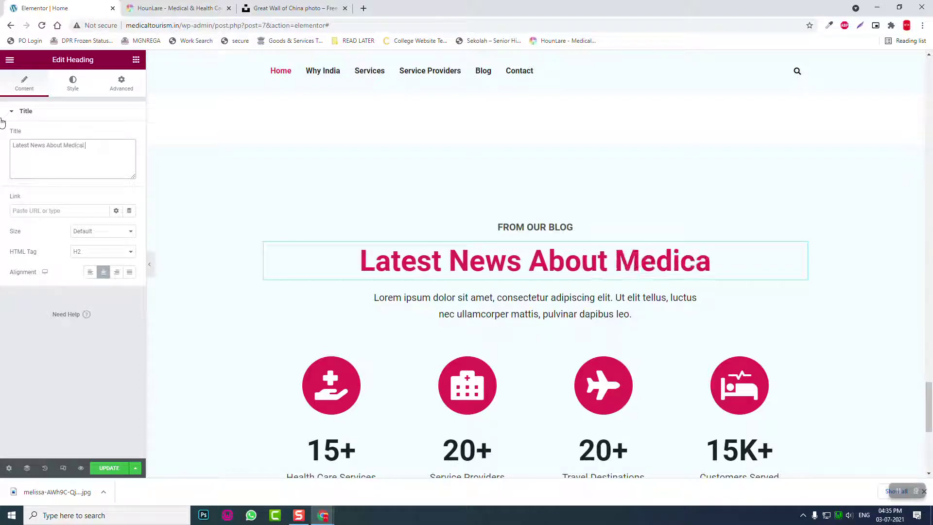
text( Tourism)
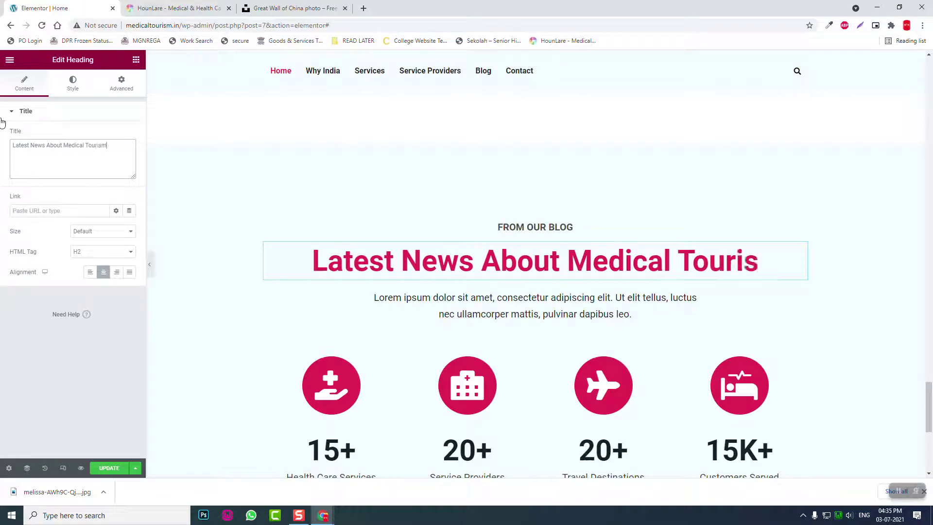
Delete the inner section with the four icon counters from the FROM OUR BLOG section
scroll(517, 222, down, 3)
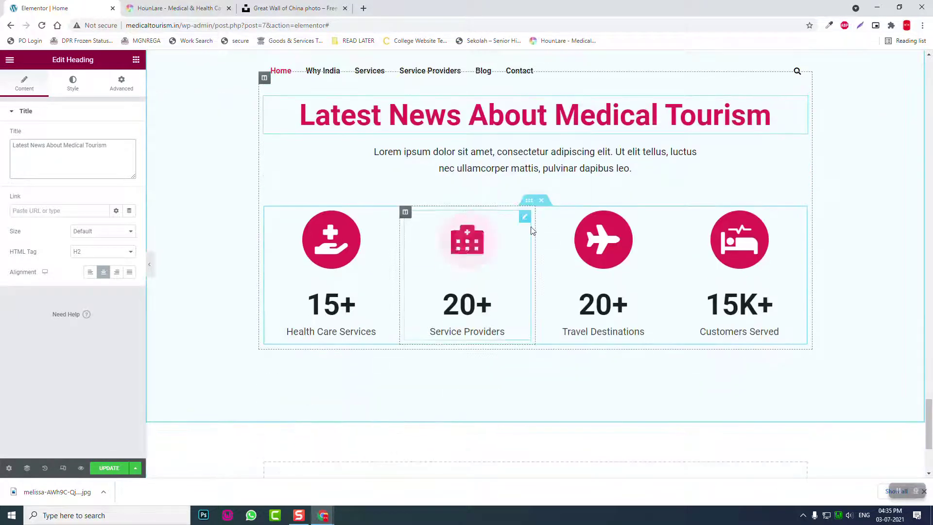
click(540, 201)
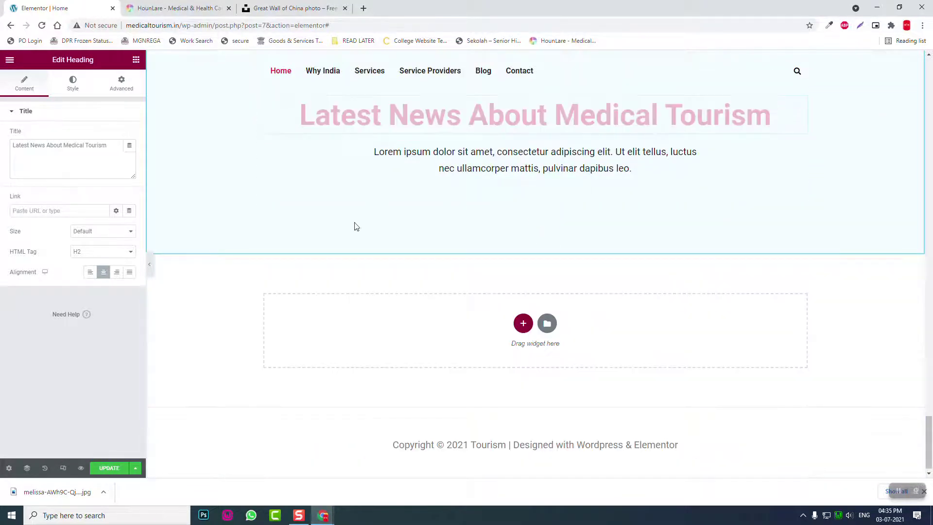
Search the widgets for "post" and place a Posts Multislider below the paragraph in the FROM OUR BLOG section
click(136, 59)
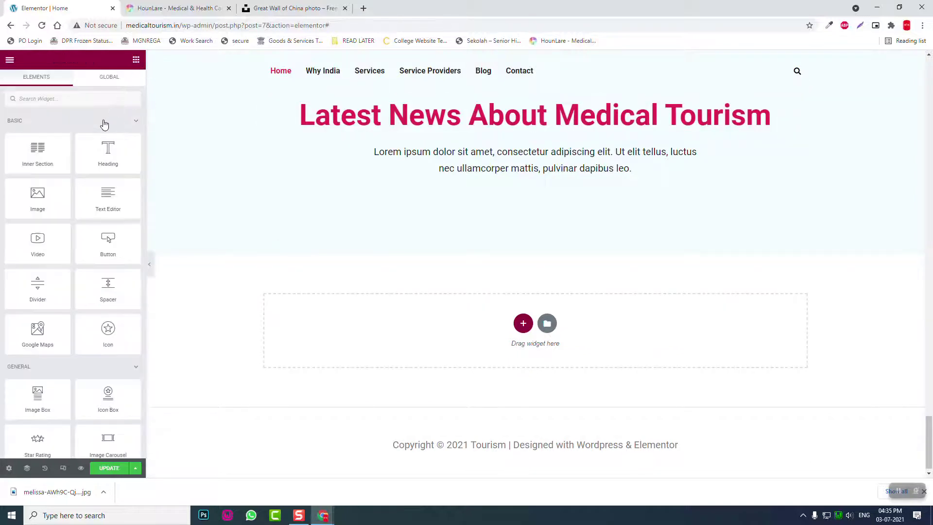
click(91, 98)
text(post)
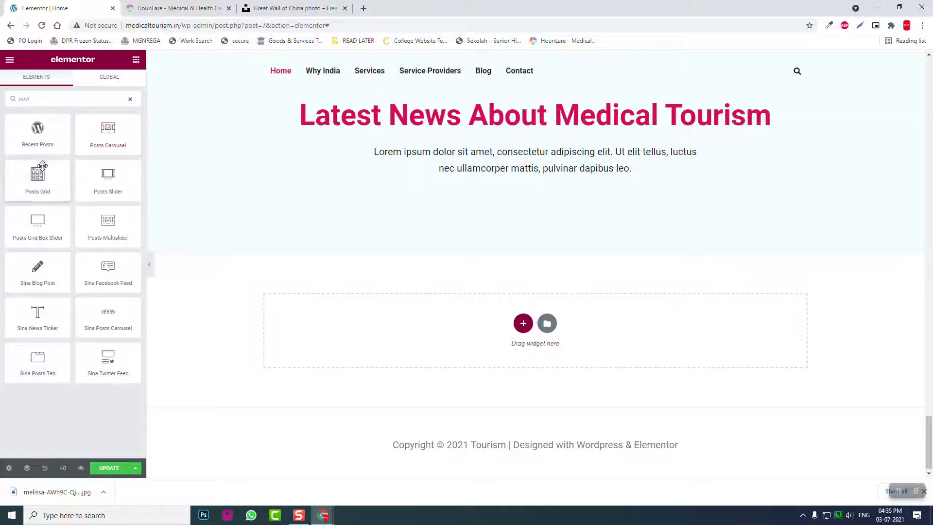
drag(448, 227, 566, 163)
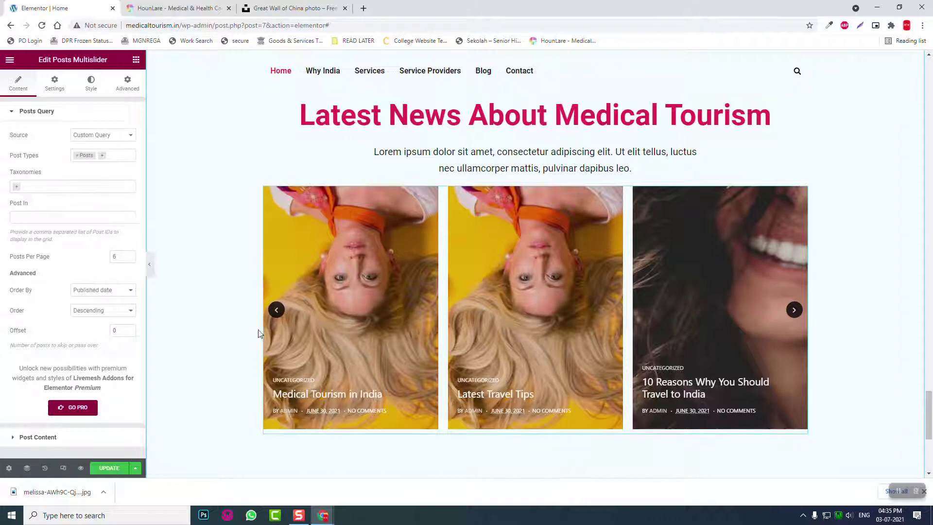
Set the Posts Multislider's top margin to 40 px, leaving the other sides unlinked
scroll(554, 348, up, 1)
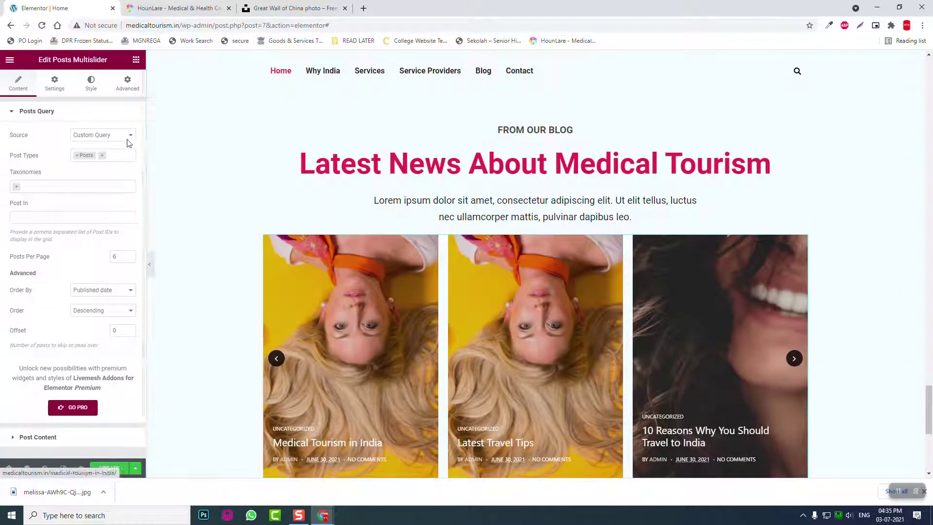
click(129, 93)
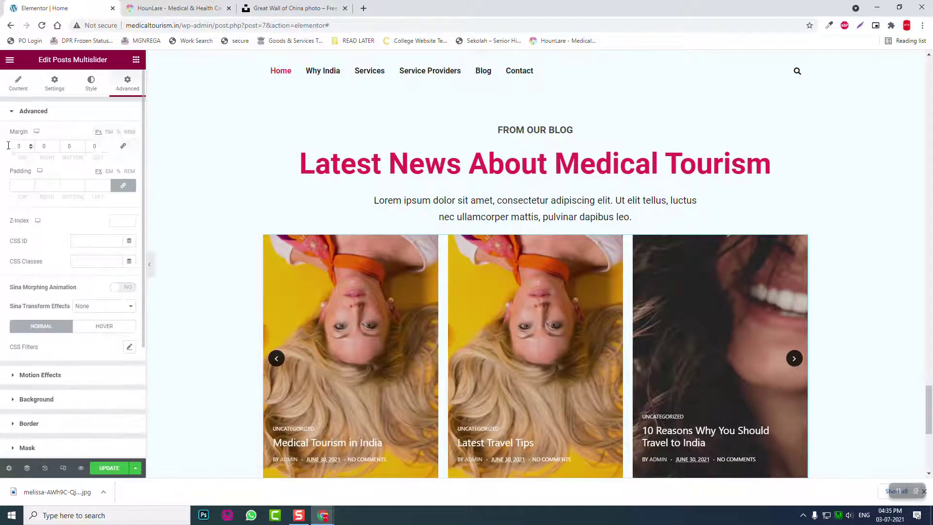
text(4)
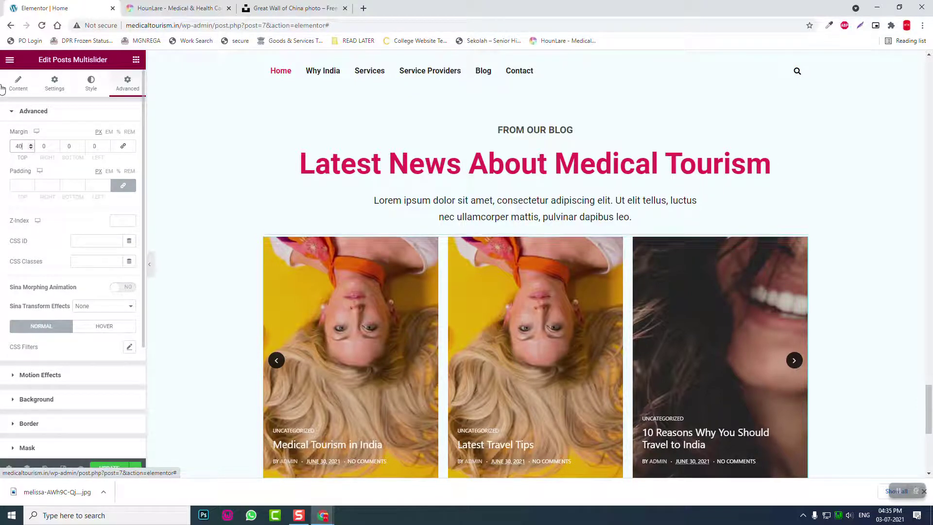
text(0)
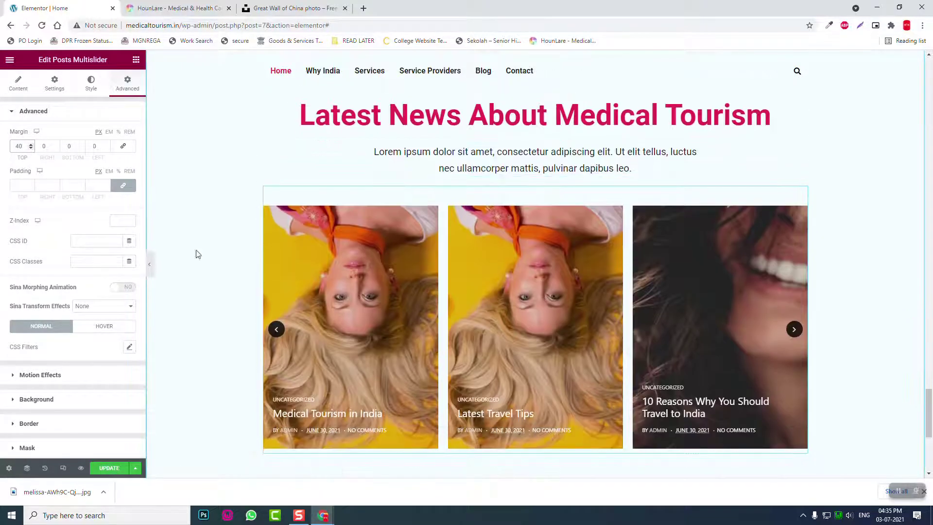
Preview the home page without the editing panel, checking the blog slider's navigation and the sections above it
click(150, 265)
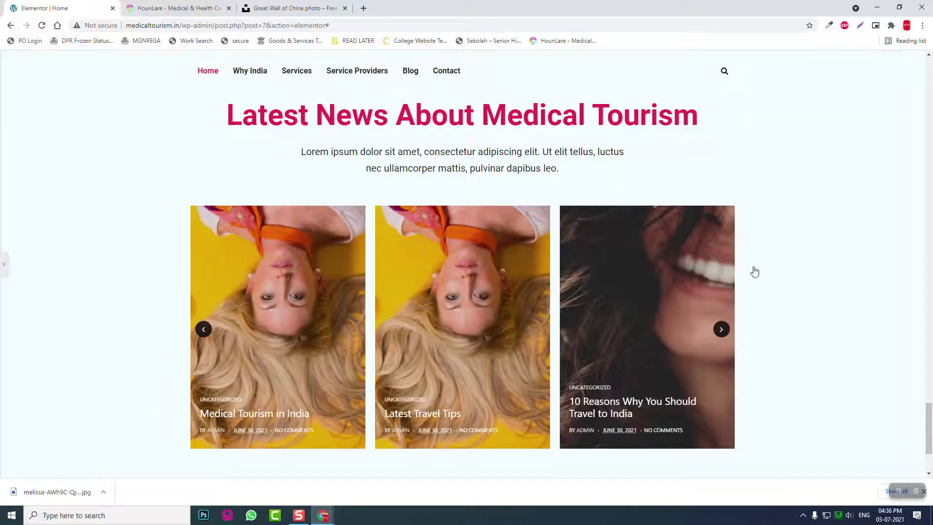
click(721, 330)
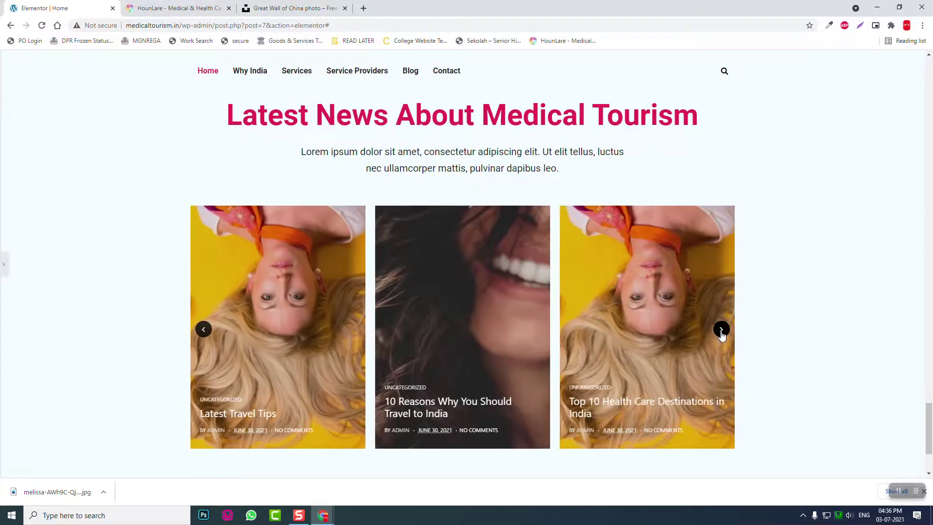
click(721, 330)
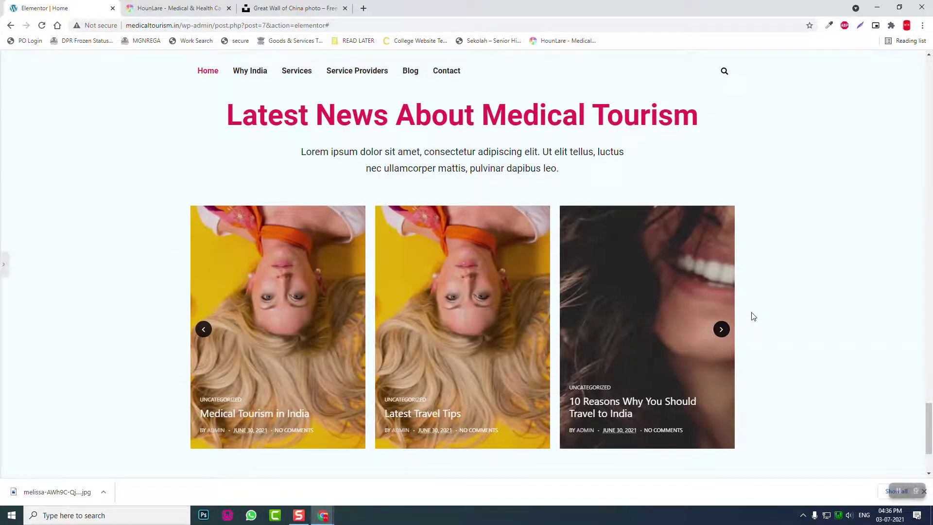
scroll(751, 316, up, 5)
scroll(750, 316, up, 15)
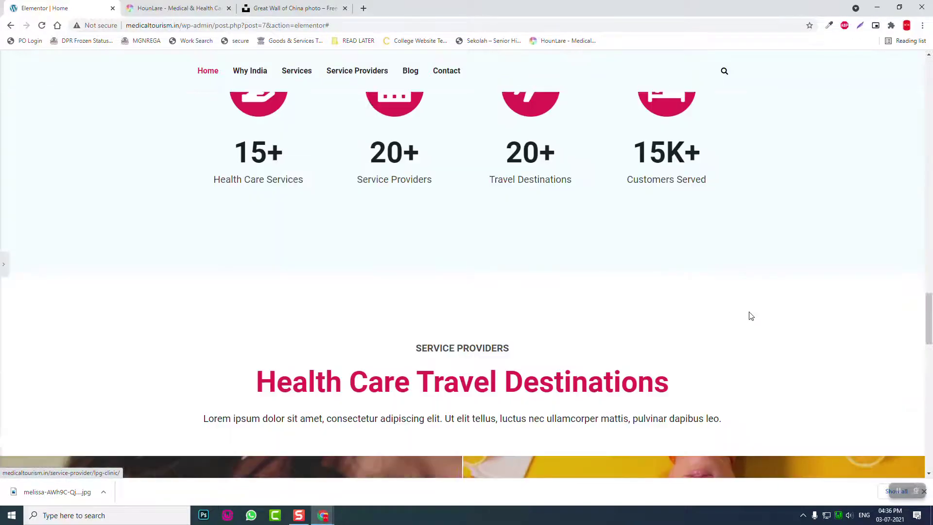
scroll(749, 316, down, 10)
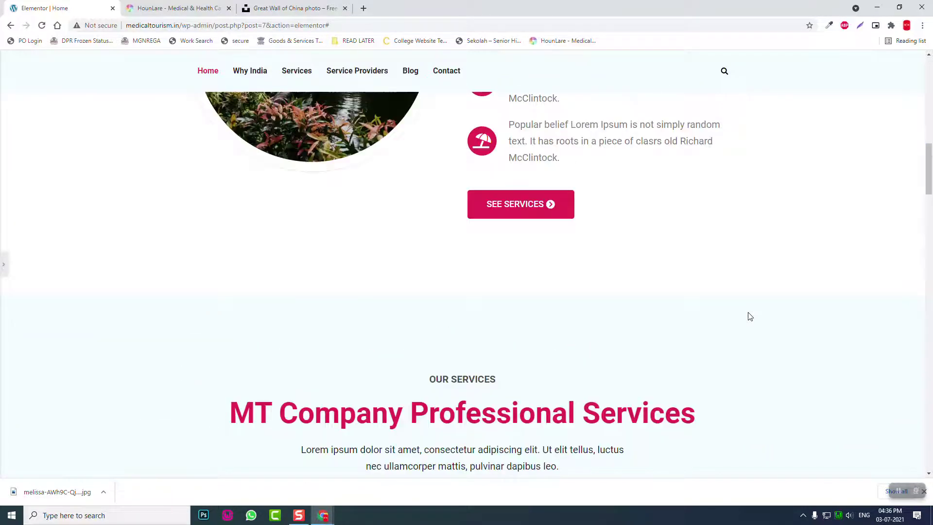
scroll(750, 316, down, 20)
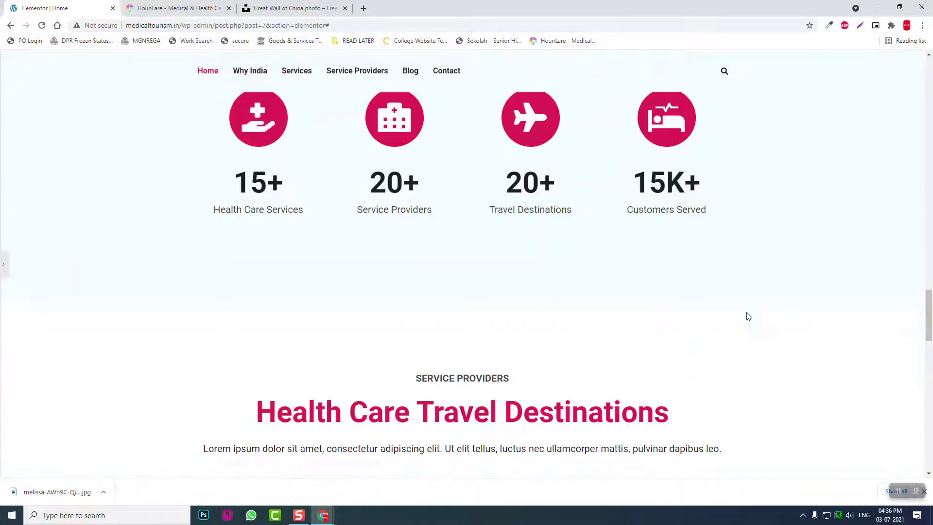
scroll(749, 317, down, 6)
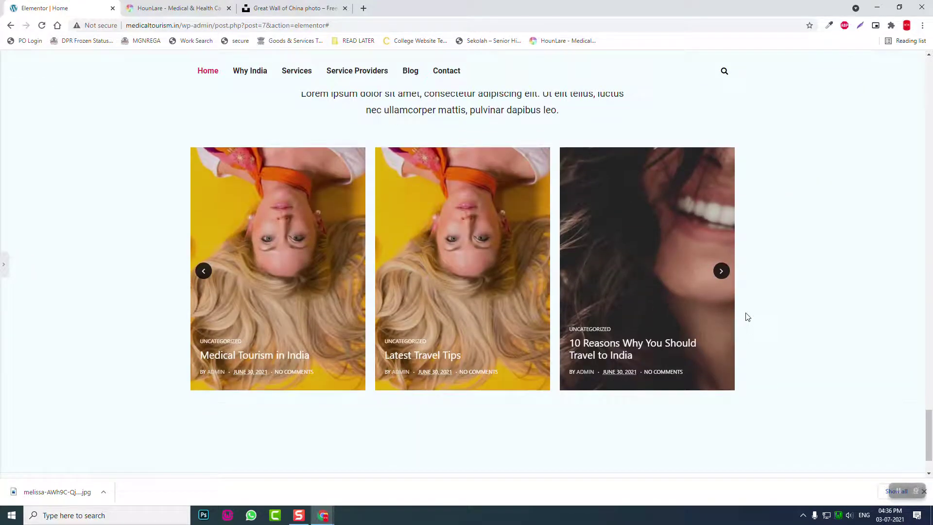
scroll(746, 316, up, 3)
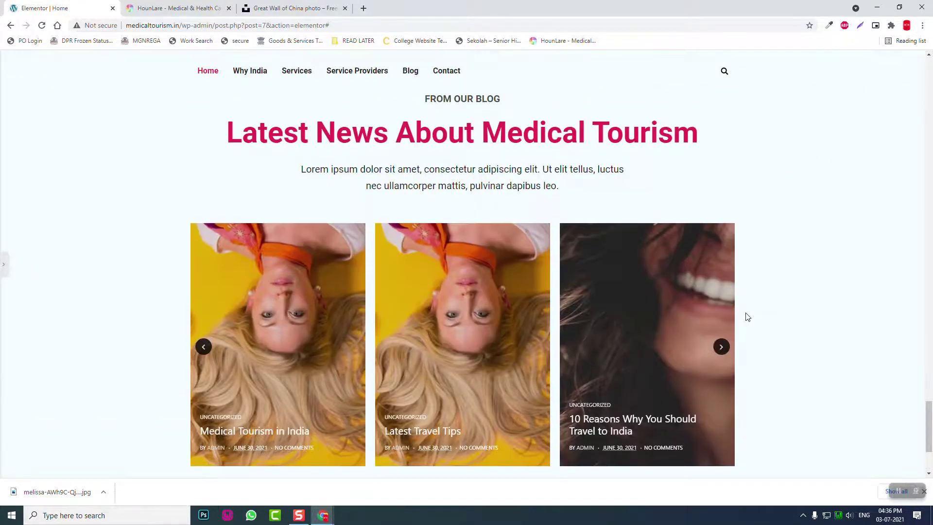
scroll(498, 282, down, 2)
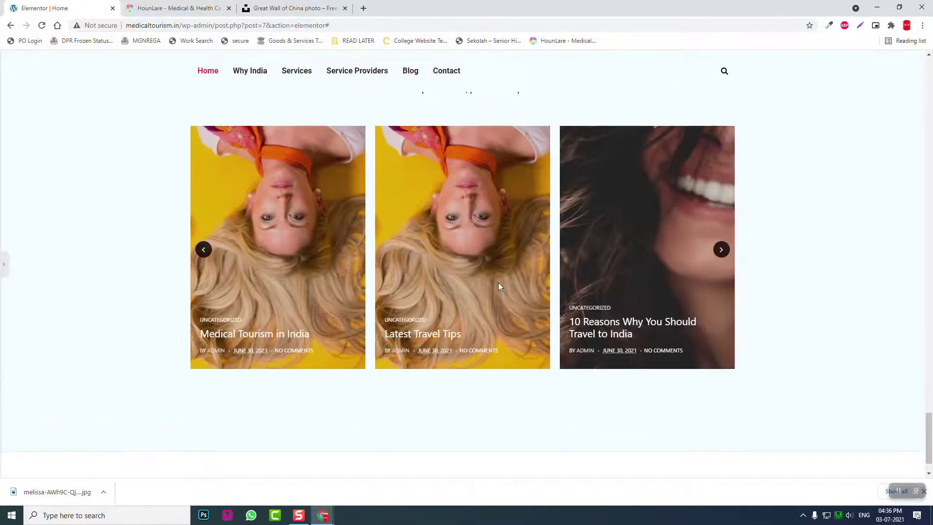
click(4, 269)
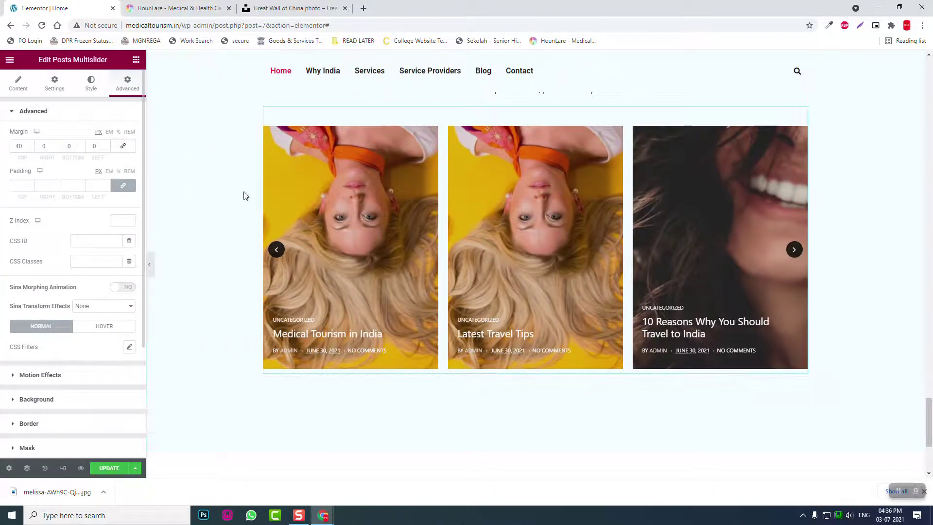
scroll(459, 236, down, 2)
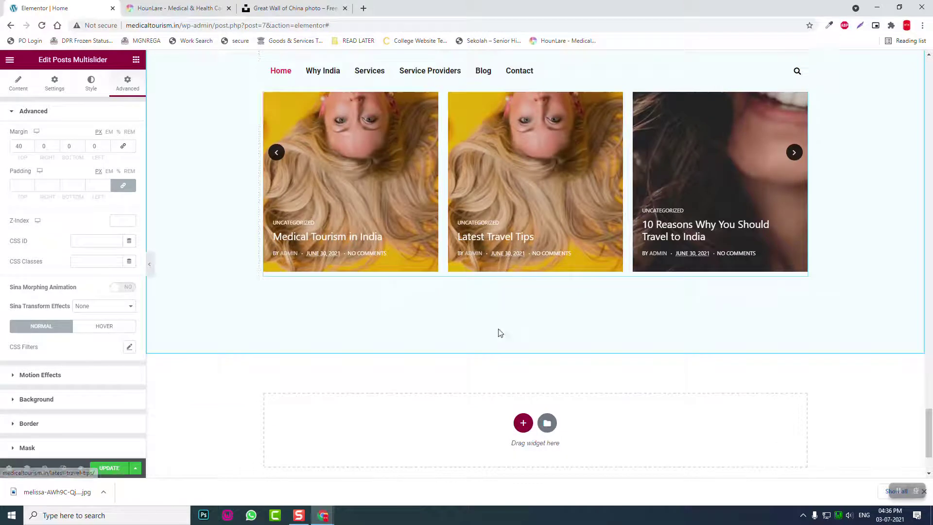
Examine the World Wide Client testimonial section in the HounLare template as the reference for the next home page section
click(204, 8)
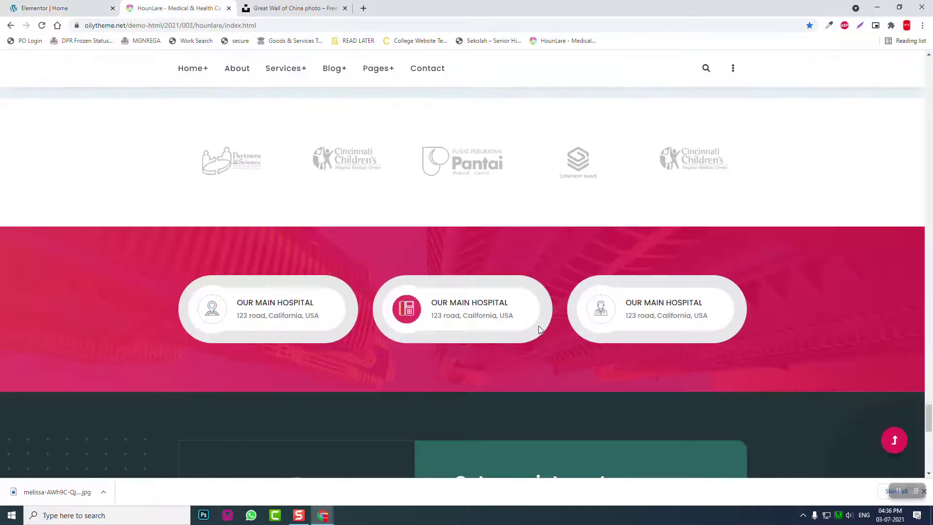
scroll(539, 330, down, 2)
scroll(539, 330, up, 7)
scroll(539, 331, up, 3)
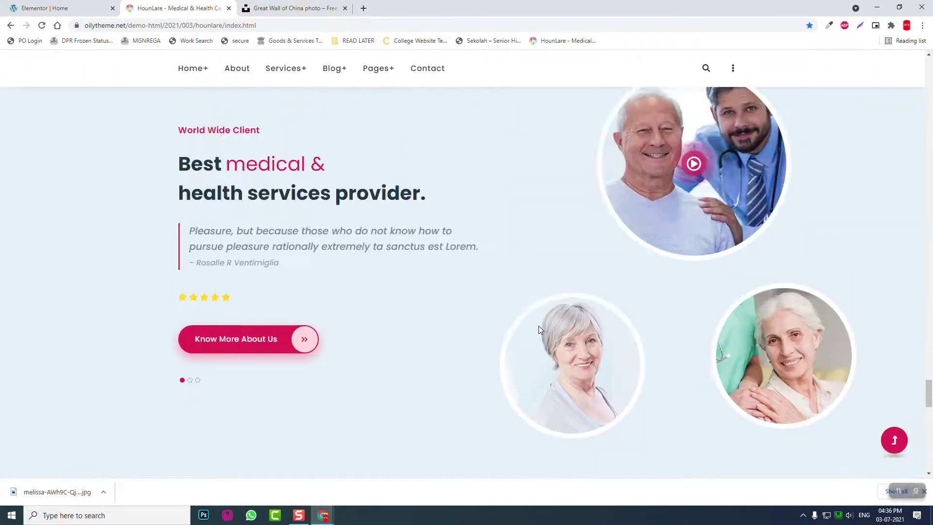
click(190, 380)
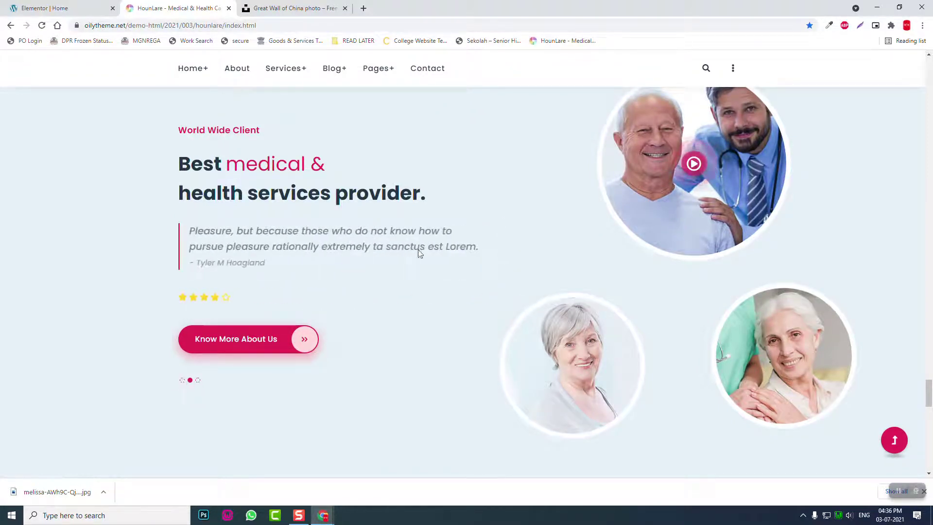
scroll(420, 254, up, 1)
scroll(419, 249, down, 4)
scroll(419, 250, up, 2)
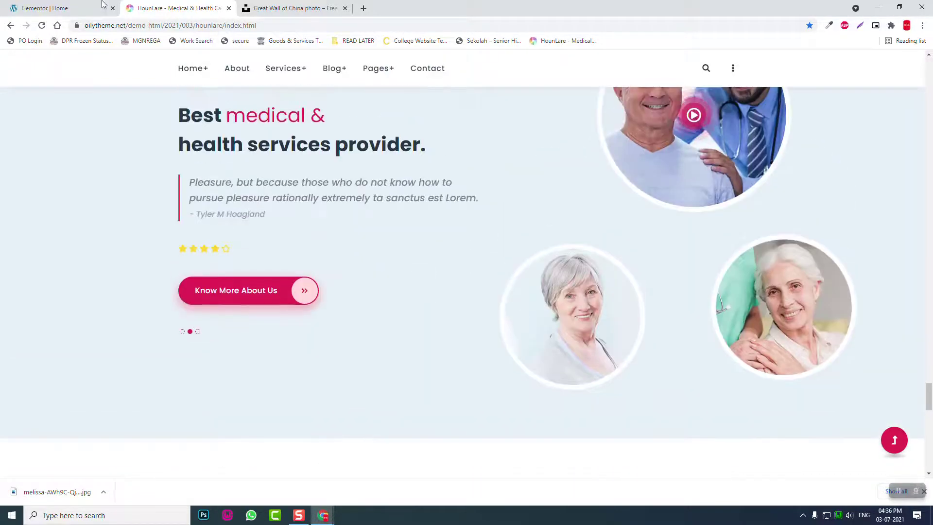
click(88, 11)
scroll(571, 309, down, 2)
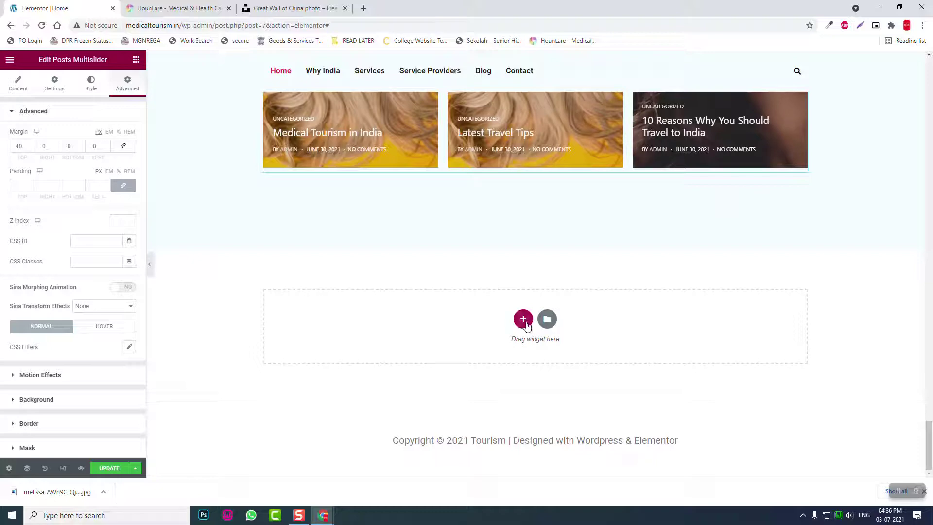
click(167, 8)
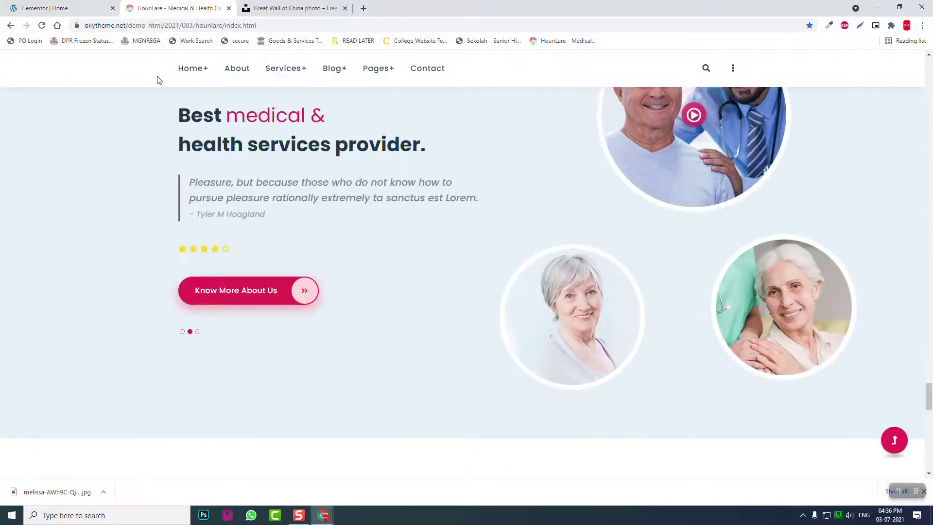
Back in the Elementor home page, copy the About Medical Tourism section and paste it into the empty area below the blog section
click(58, 8)
scroll(551, 209, up, 10)
scroll(552, 211, up, 10)
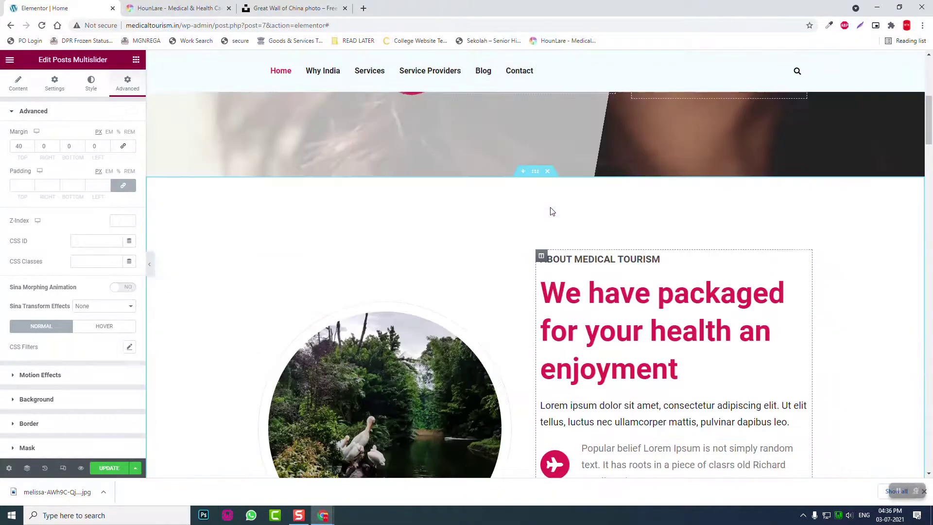
right_click(535, 173)
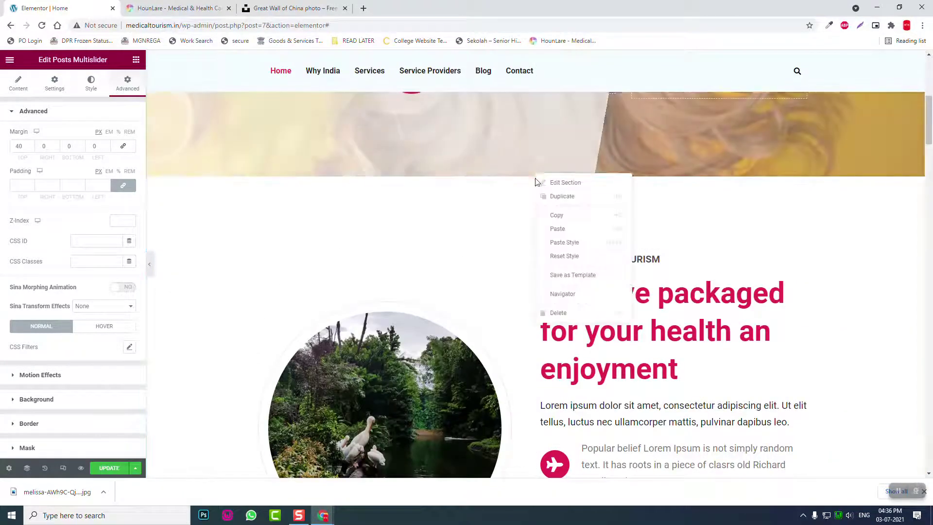
click(568, 215)
scroll(569, 221, down, 10)
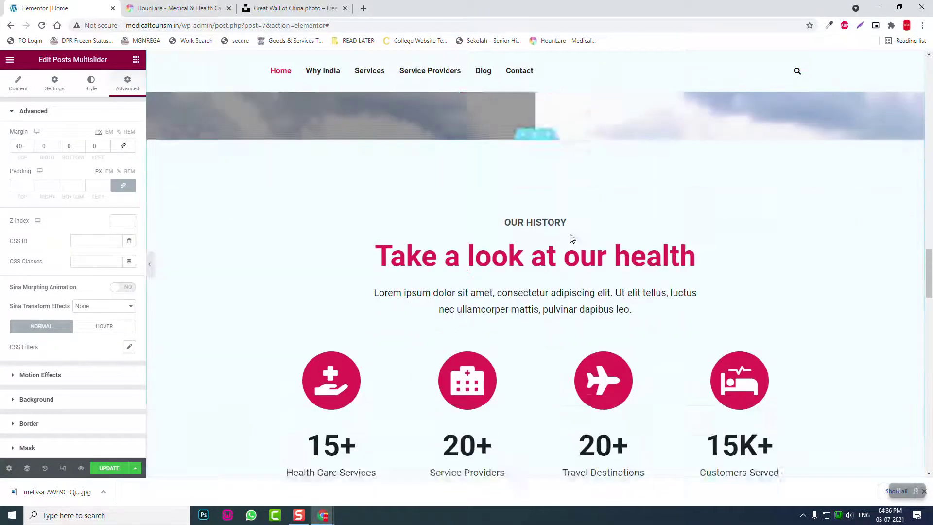
scroll(572, 238, down, 10)
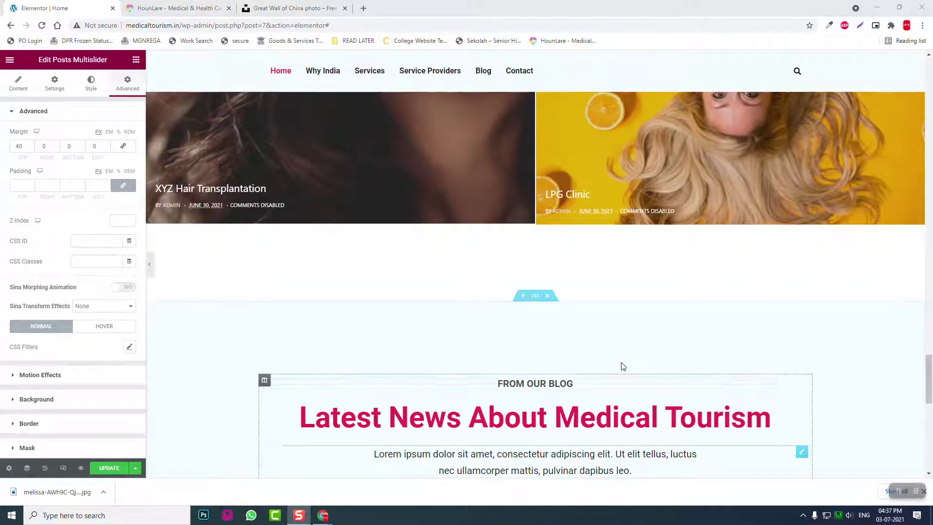
scroll(584, 340, down, 10)
right_click(622, 347)
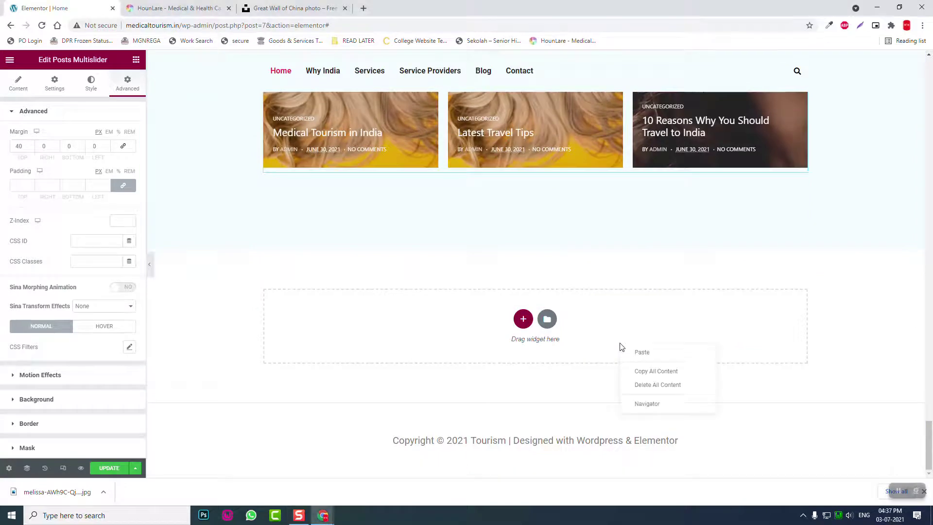
click(636, 358)
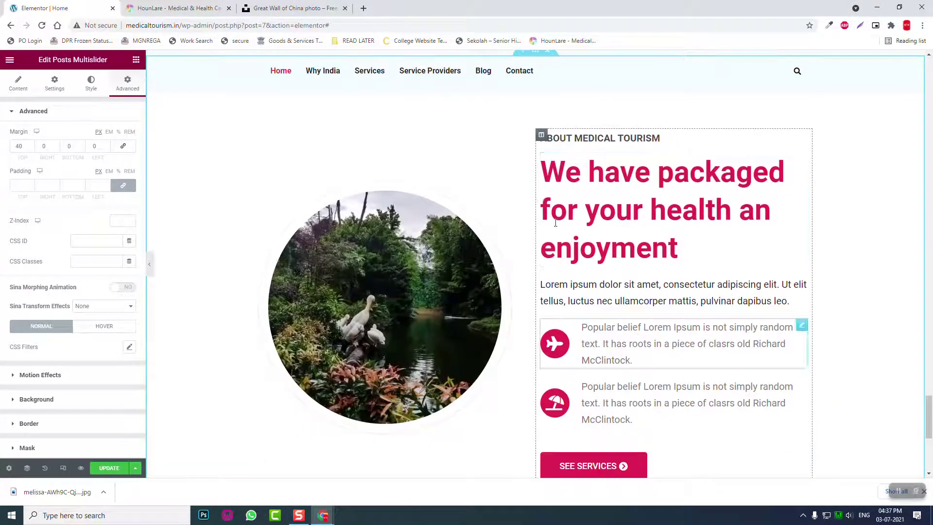
Move the pasted section's text column ahead of its image column and replace the image with the woman-on-yellow photo from the media library
drag(271, 132, 251, 228)
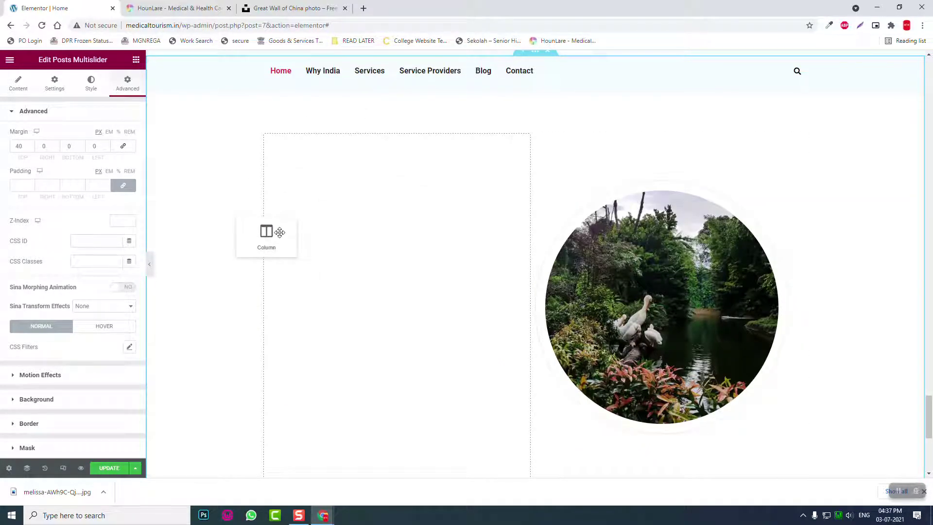
drag(280, 232, 285, 243)
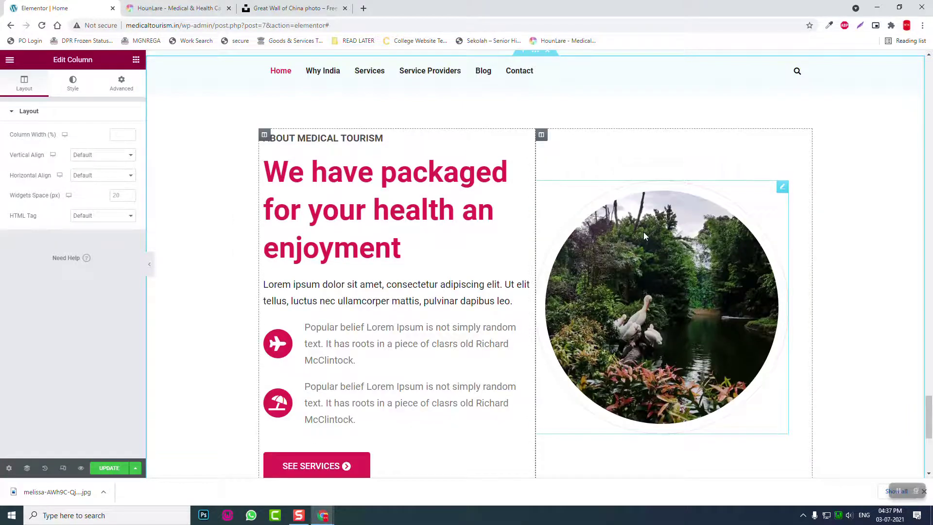
click(643, 232)
click(51, 156)
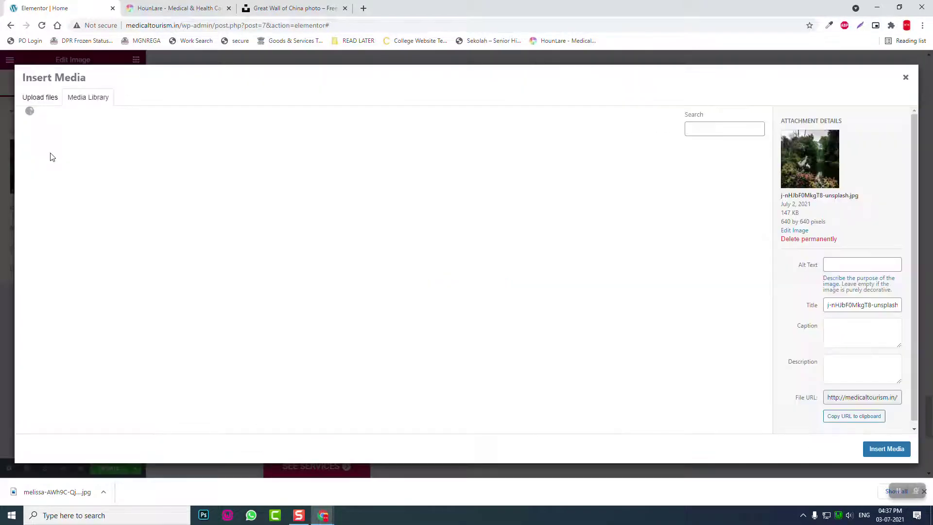
click(290, 193)
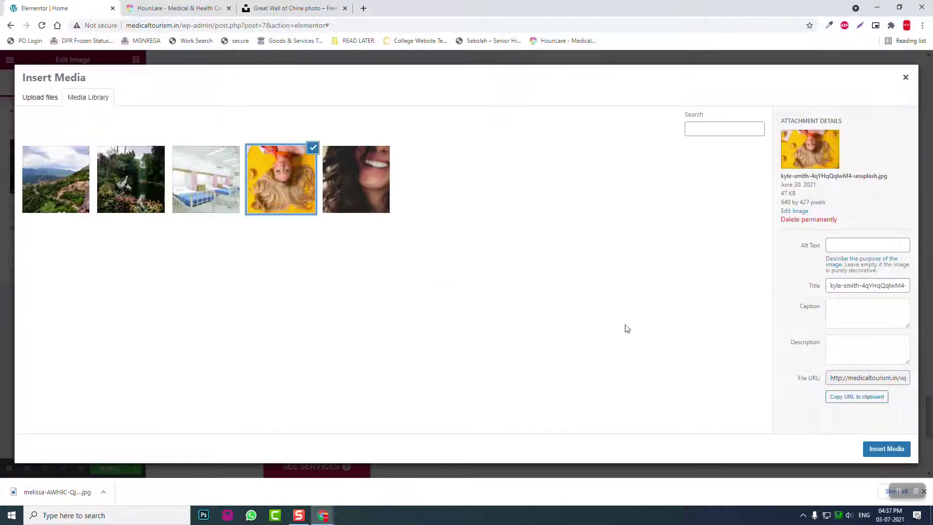
click(873, 448)
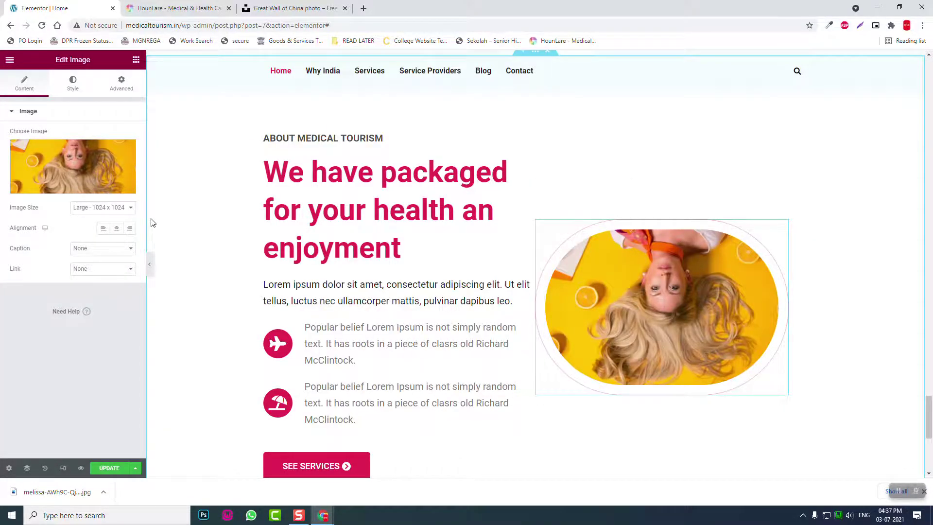
Replace the pasted section's image with the photo of white birds by a forest pond from the media library
click(112, 179)
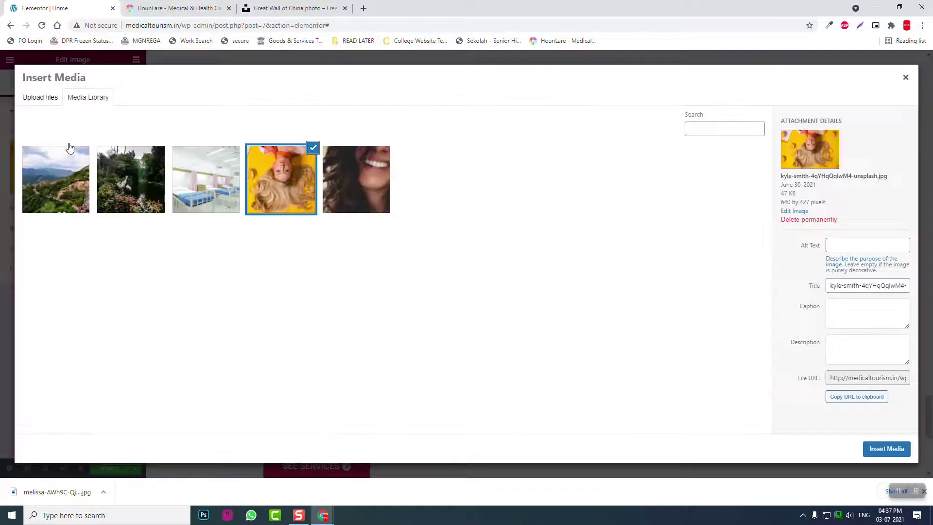
click(149, 182)
click(868, 451)
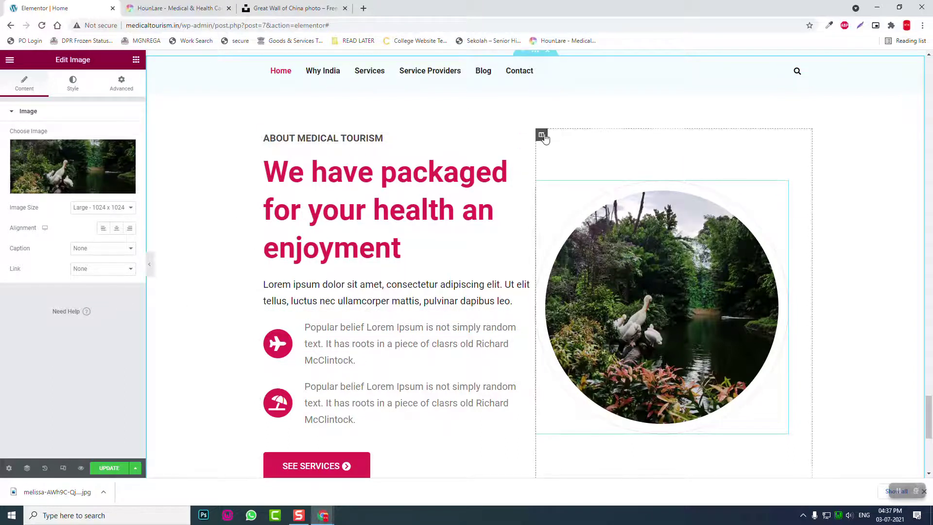
Set the image column's right padding to 0 and its left padding to 50 px
click(162, 125)
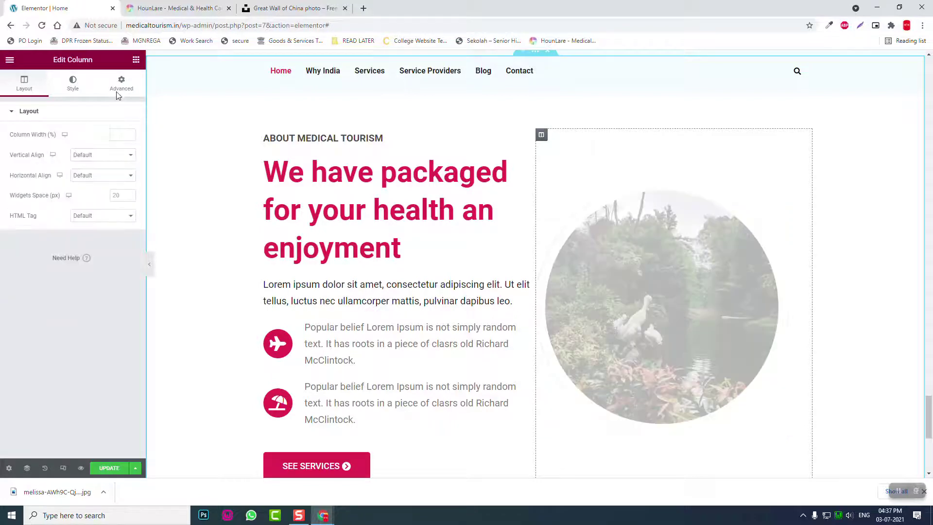
click(120, 88)
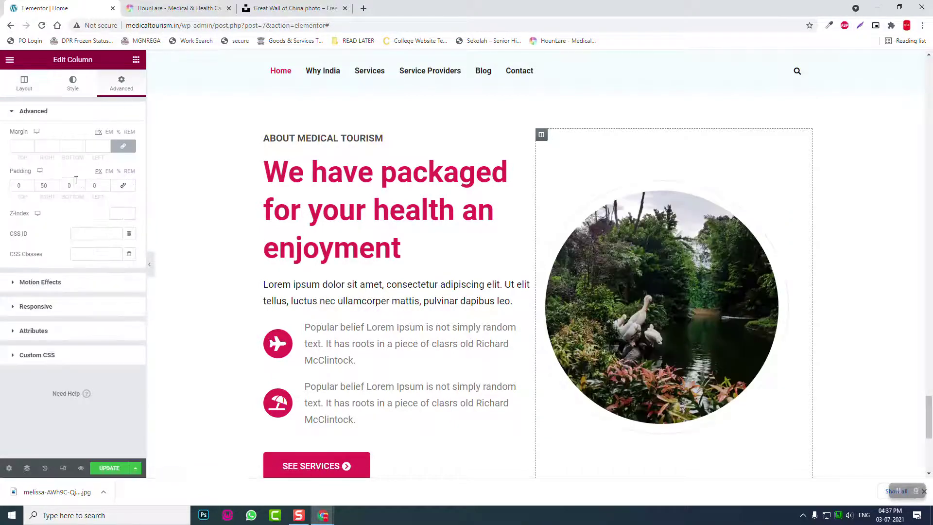
drag(51, 188, 3, 183)
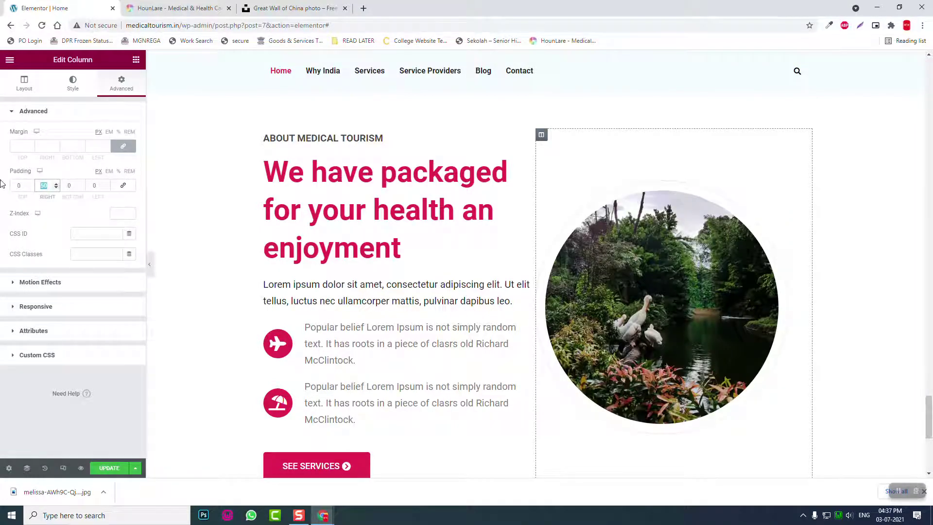
text(0)
drag(101, 185, 27, 179)
text(50)
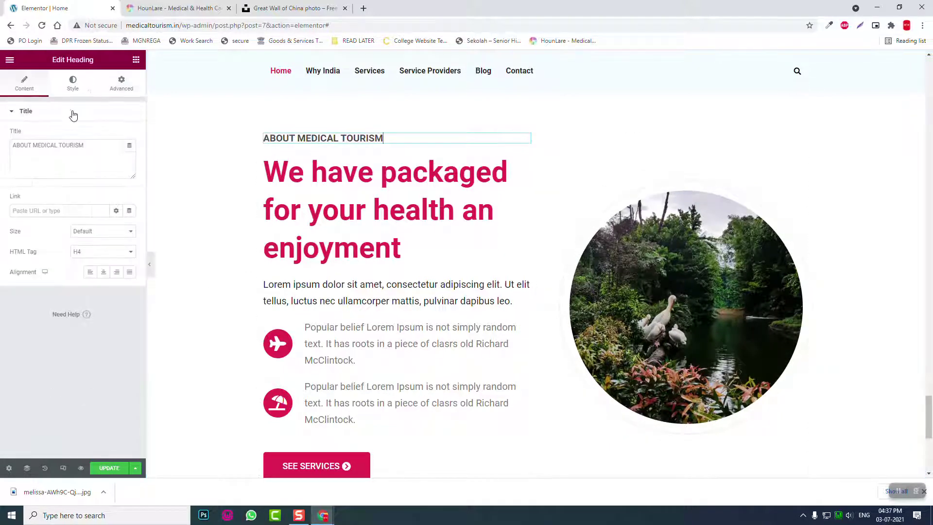
Change the section's small heading to "TESTIMONIALS" and its main heading to "What Our Cutomers Say"
drag(87, 145, 1, 124)
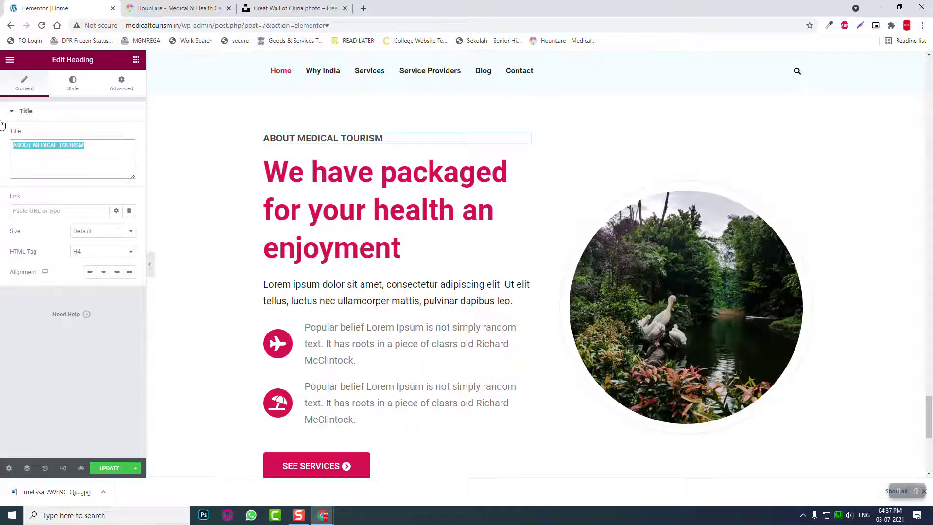
text(TESTIMONIALS)
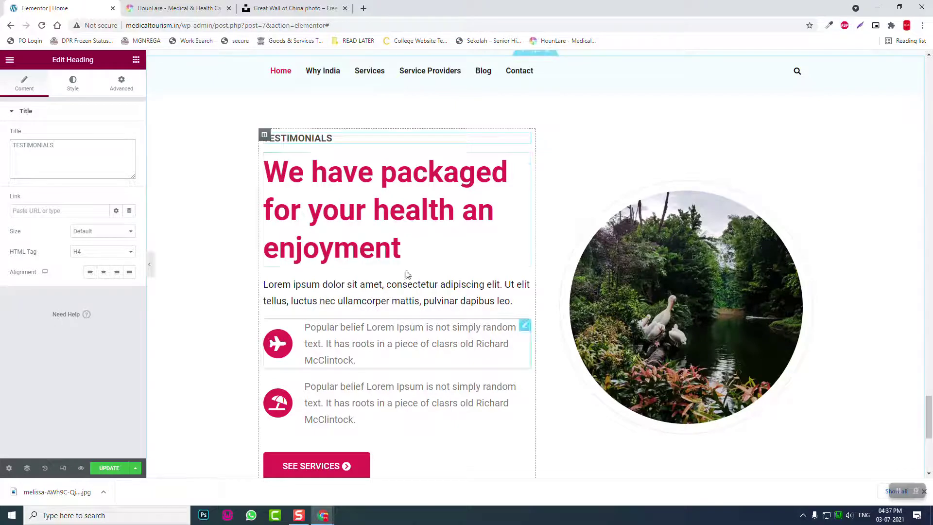
click(359, 252)
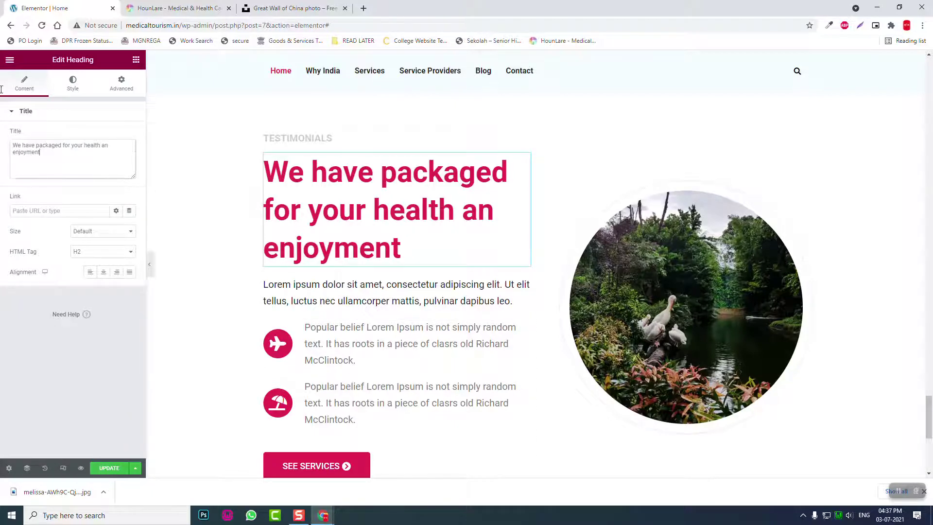
drag(73, 154, 2, 87)
text(What our)
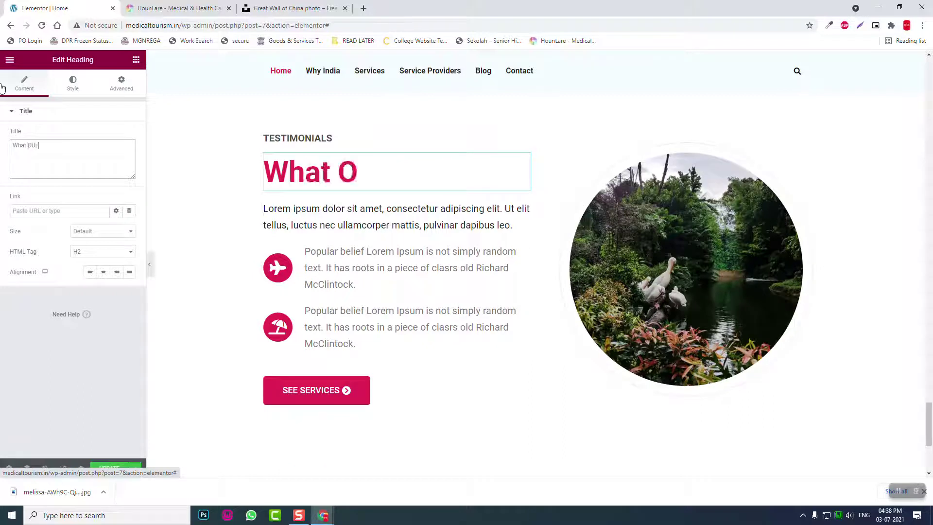
text(ur Cut)
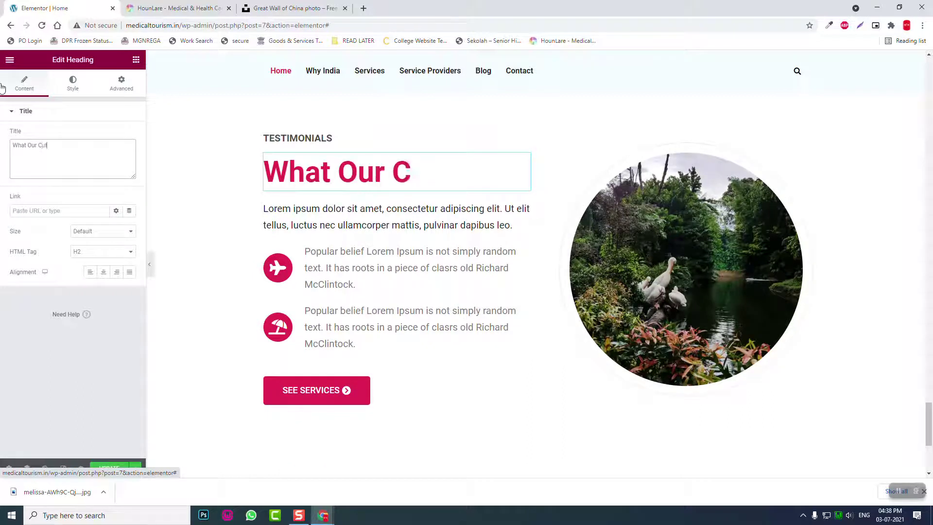
text(omer)
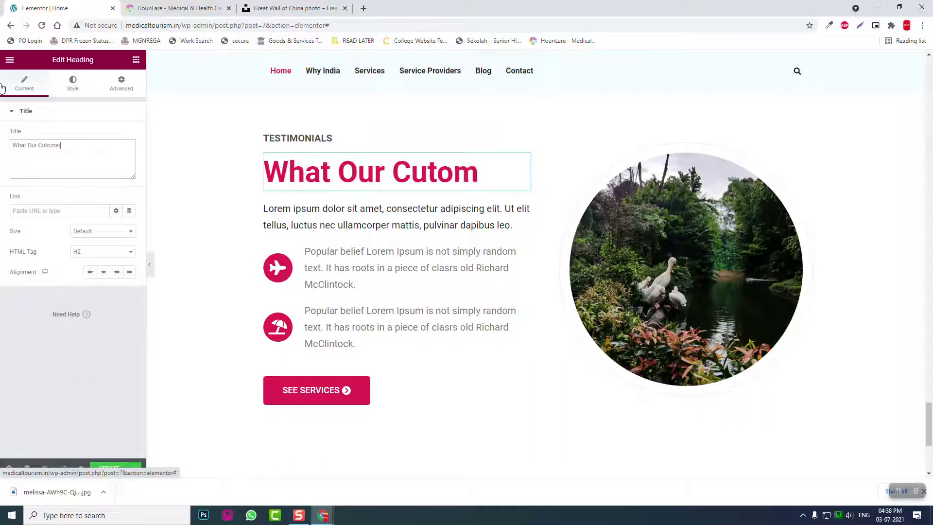
text(s Say)
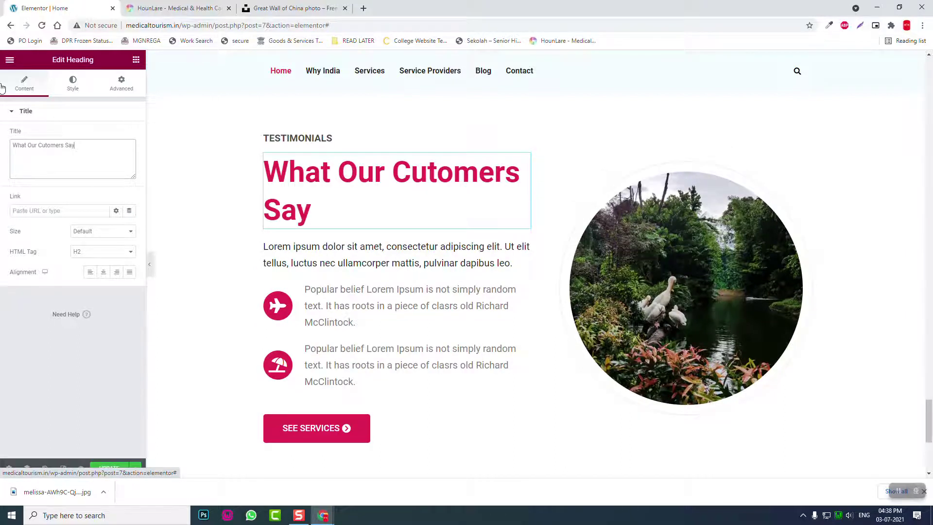
Delete both icon boxes and the See Services button from the testimonial section's text column
right_click(527, 291)
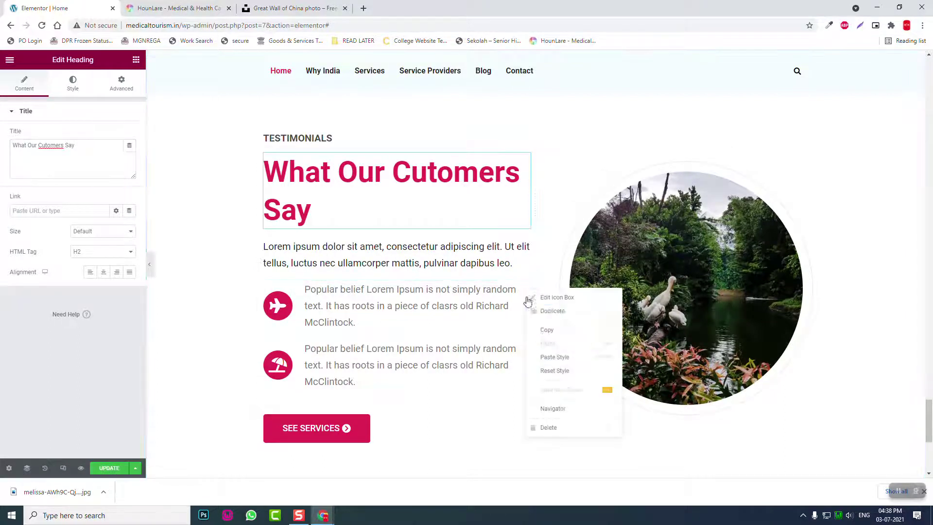
click(547, 428)
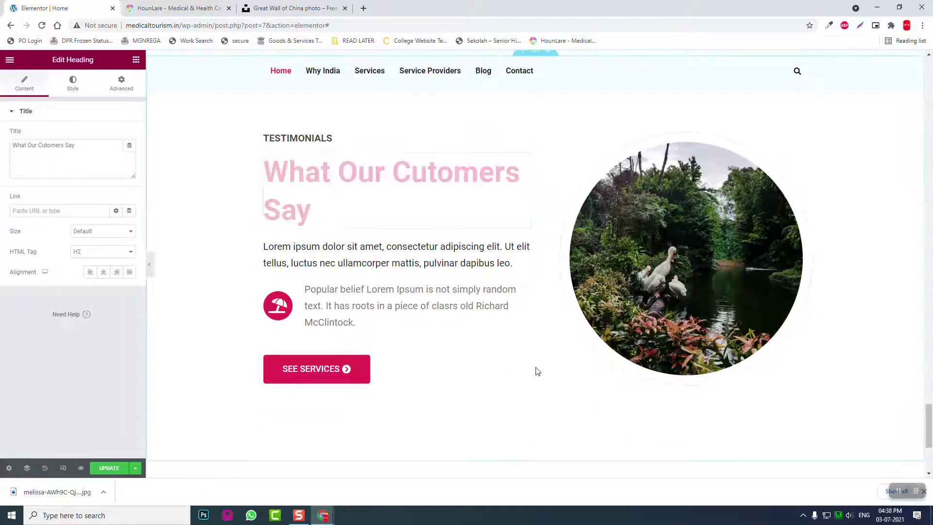
right_click(523, 293)
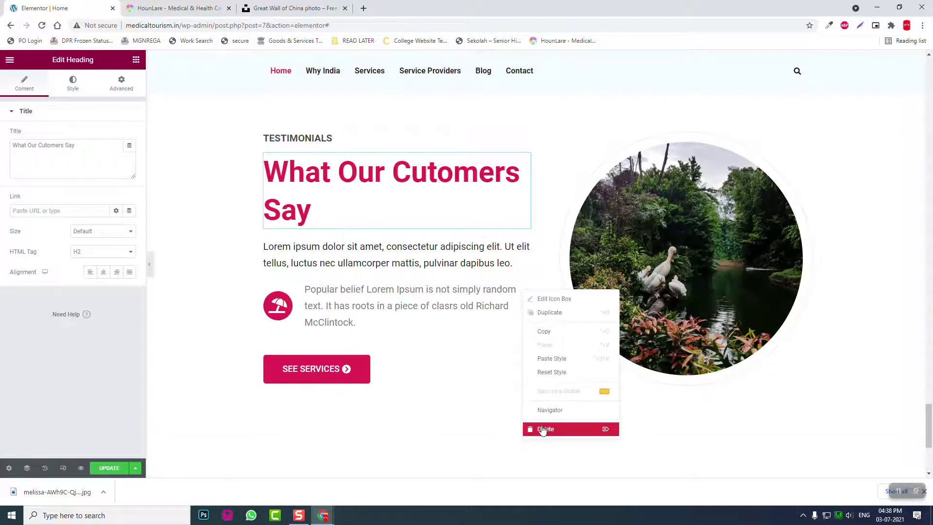
click(542, 428)
right_click(527, 318)
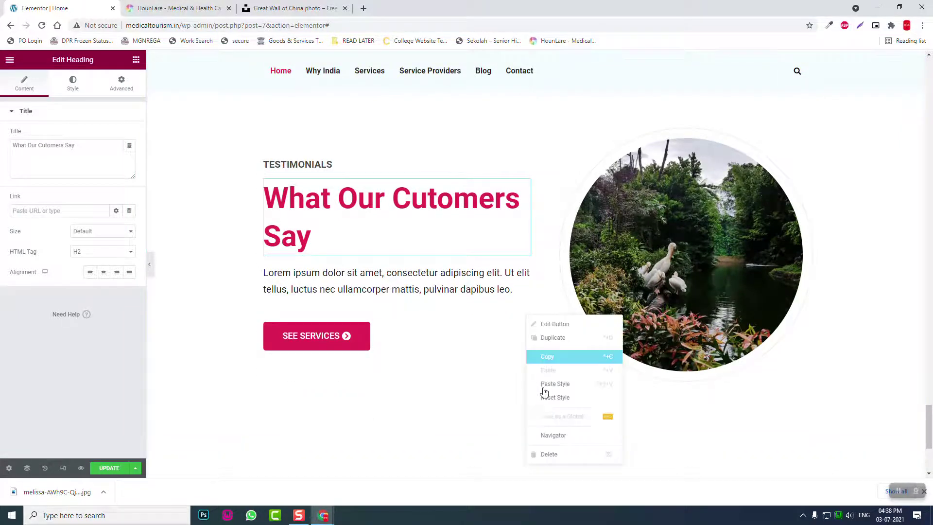
click(544, 455)
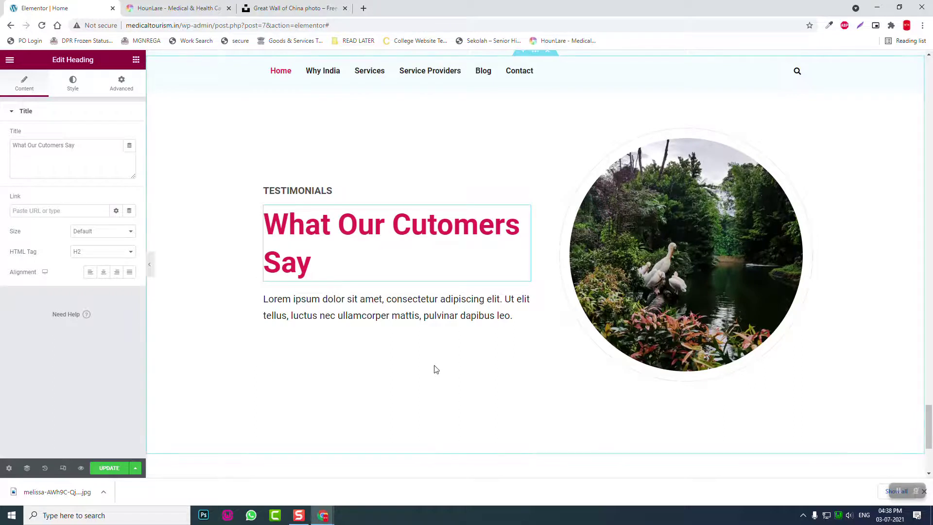
Find the Testimonials Slider widget with the search "test" and add it below the lorem ipsum paragraph
click(136, 60)
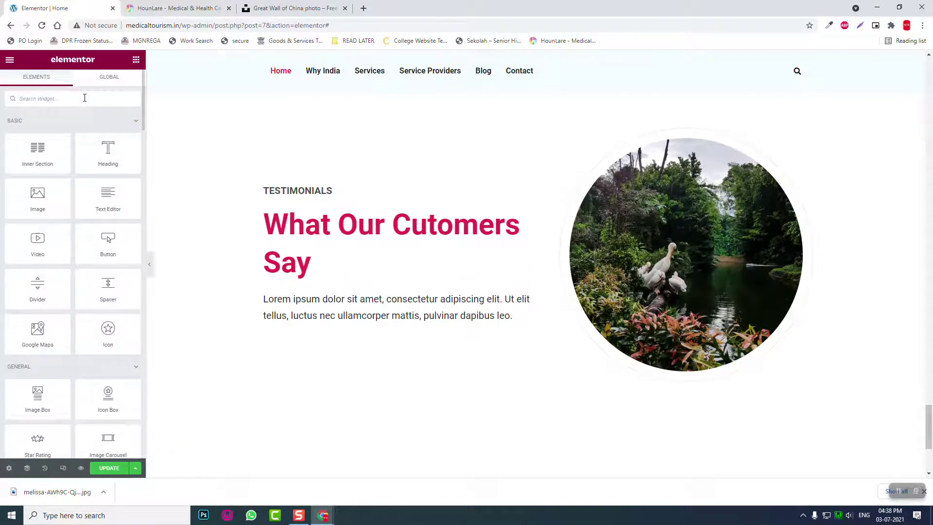
text(test)
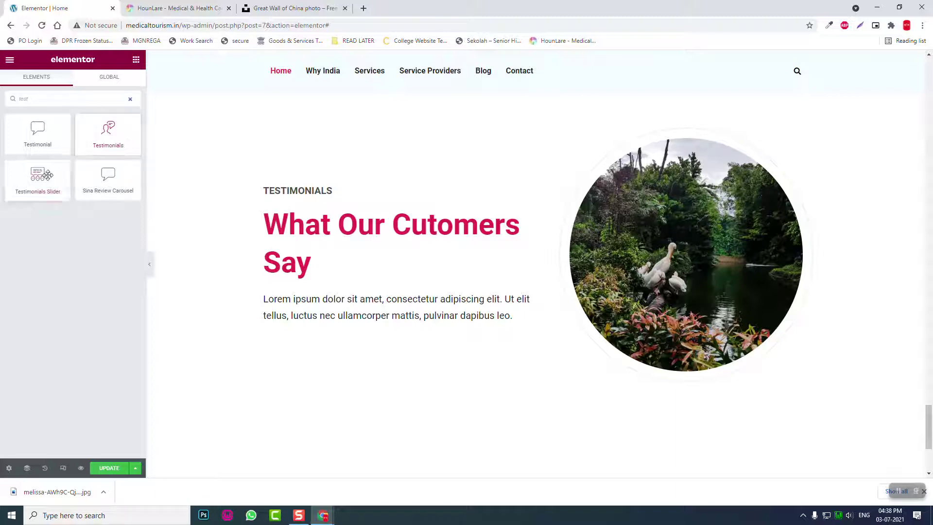
drag(35, 171, 373, 316)
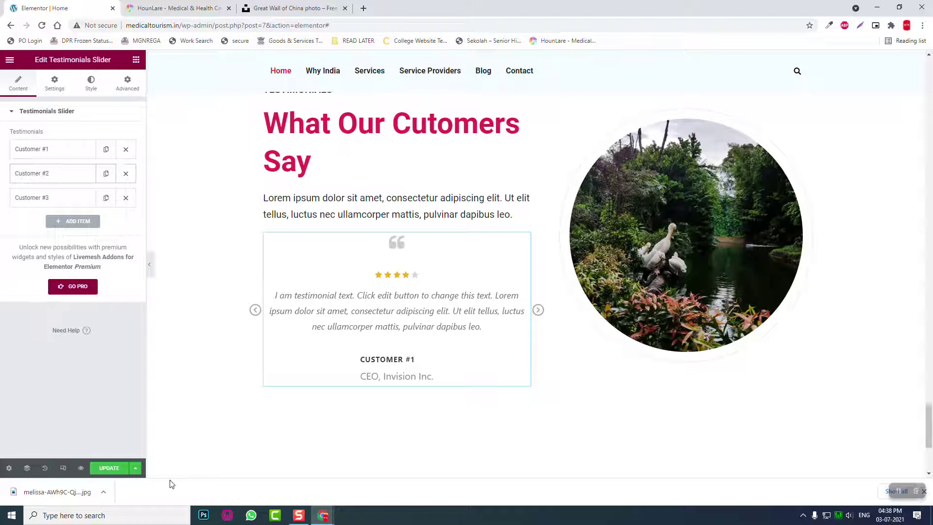
Preview the testimonial section without the editing panel and examine the sections following the testimonials in the HounLare template
click(149, 264)
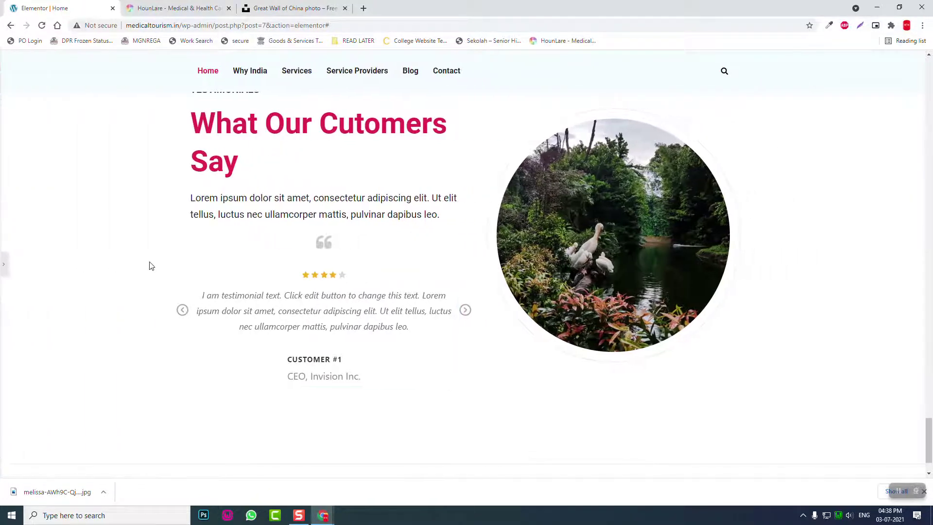
scroll(758, 336, up, 1)
scroll(759, 337, down, 3)
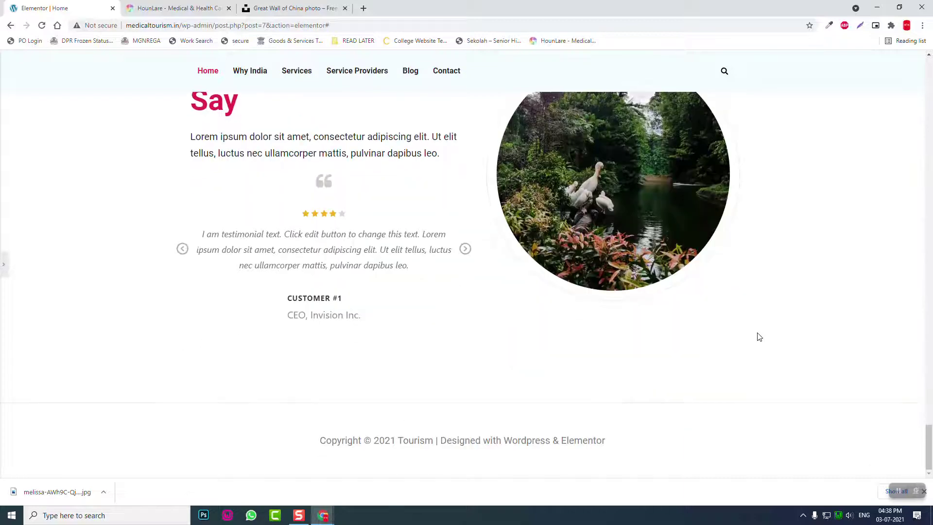
click(3, 270)
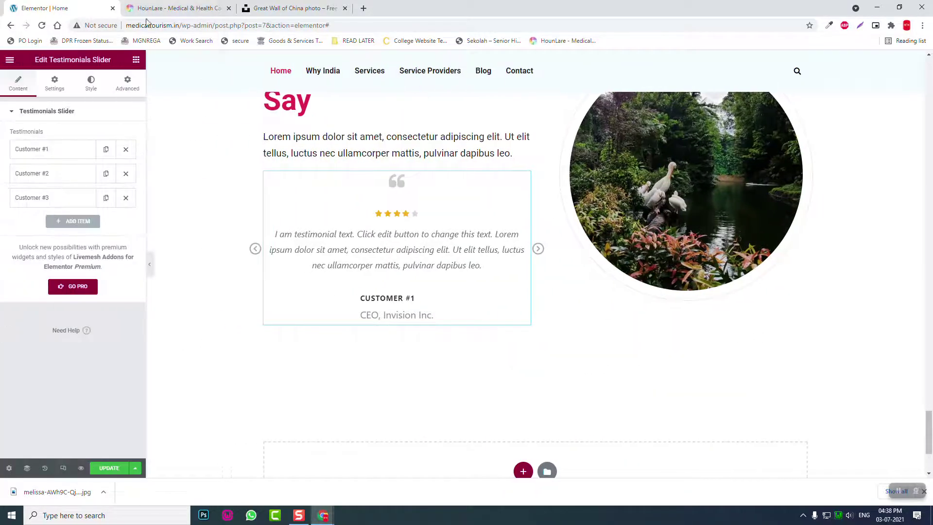
click(170, 8)
scroll(429, 263, down, 8)
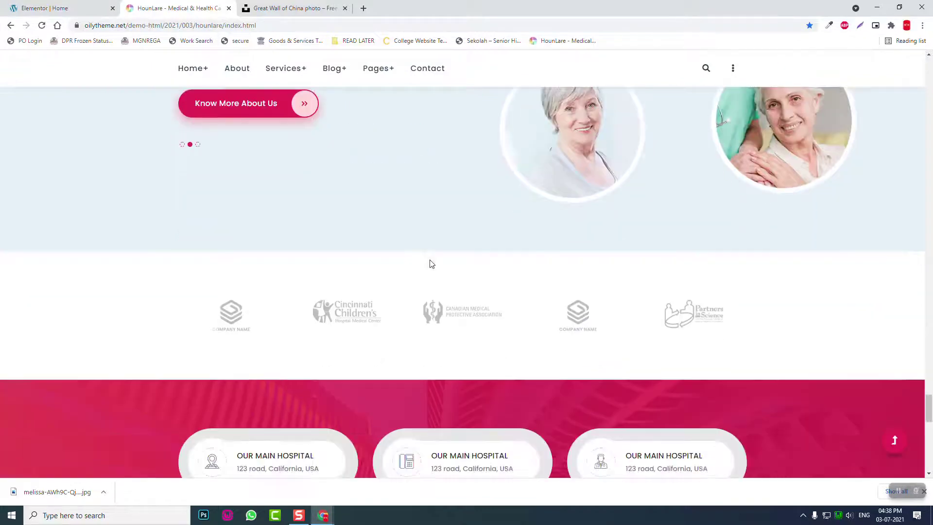
scroll(430, 262, up, 1)
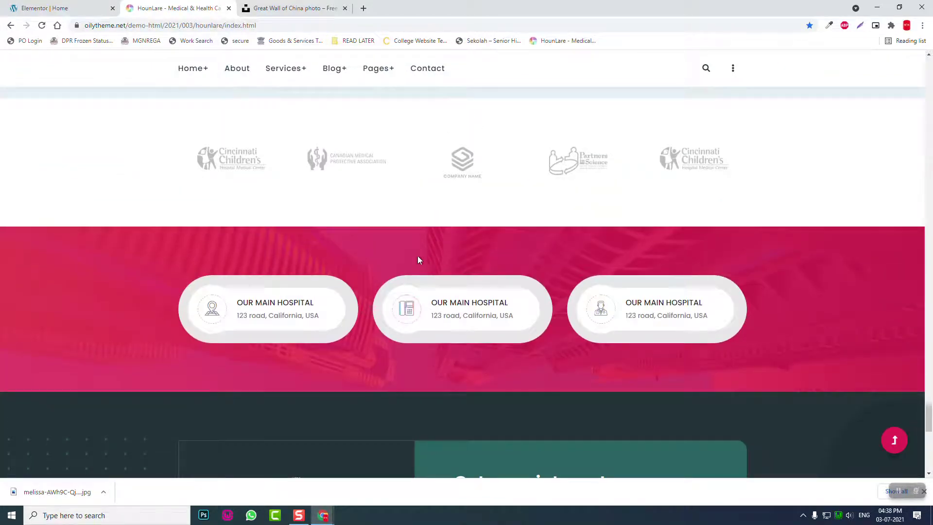
Back in the Elementor home page, copy the "Enjoy a disease free life" section and paste it into the empty area below the testimonials
click(53, 4)
scroll(485, 160, up, 15)
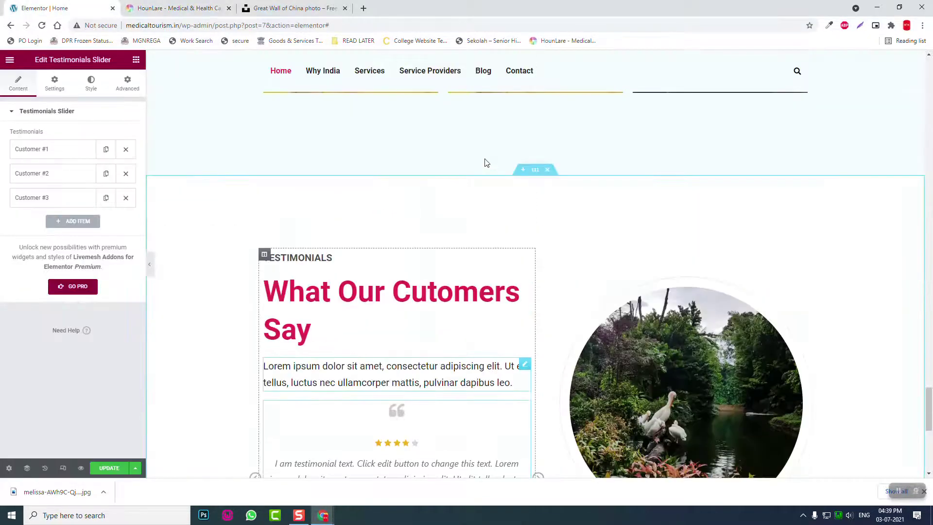
scroll(516, 174, up, 15)
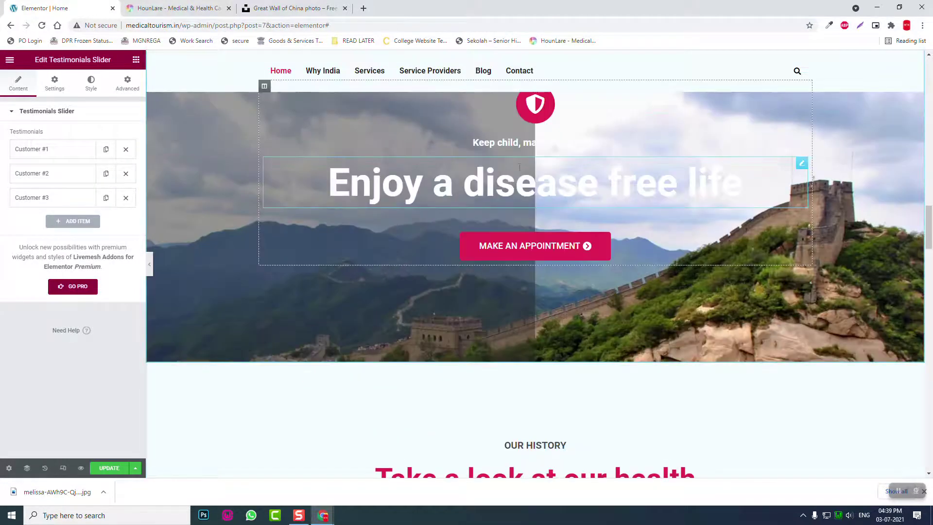
scroll(530, 149, up, 3)
right_click(538, 130)
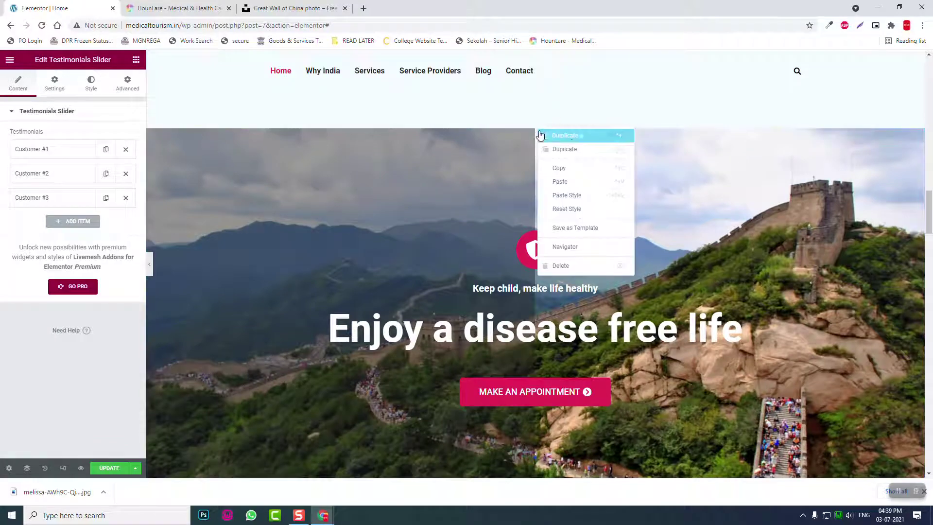
click(570, 167)
scroll(585, 236, down, 5)
scroll(586, 236, down, 20)
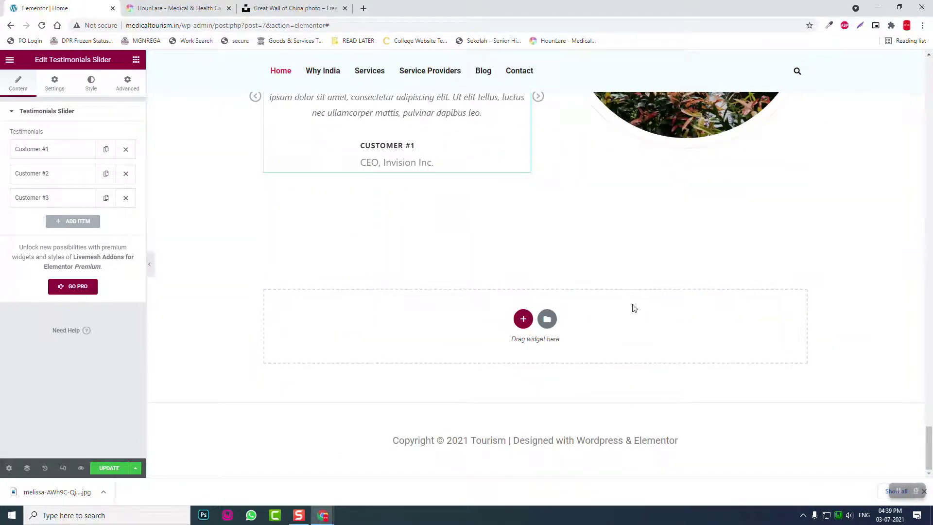
right_click(634, 308)
click(645, 317)
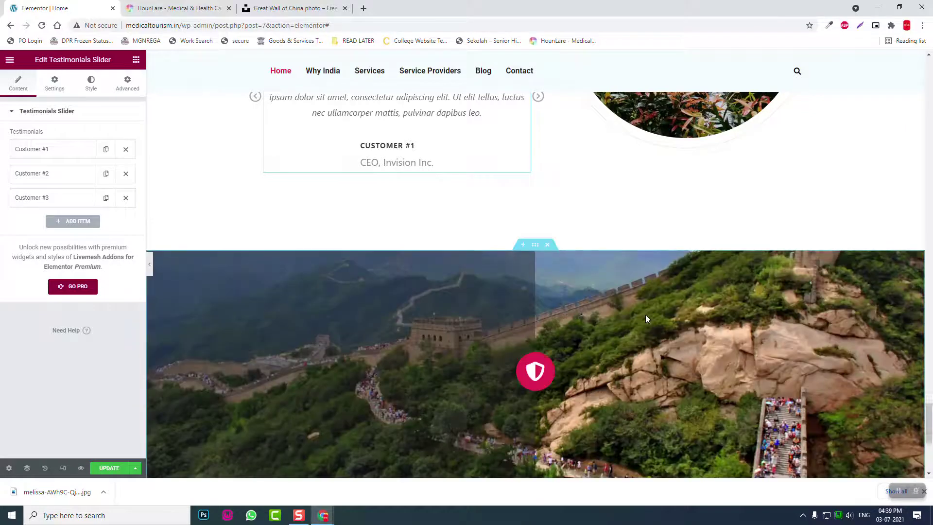
Replace the background image of the pasted "Enjoy a disease free life" section with the media library photo of the blonde woman on yellow
scroll(643, 317, down, 2)
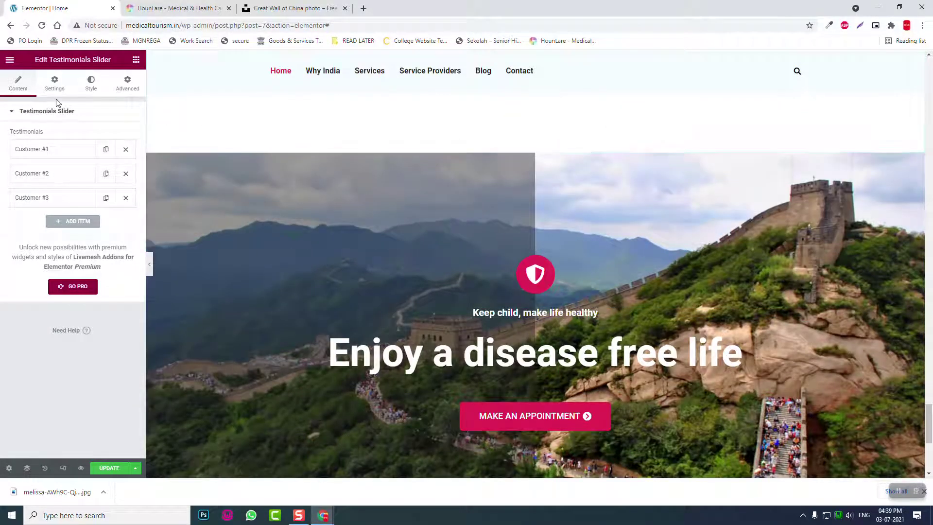
mouse_move(535, 155)
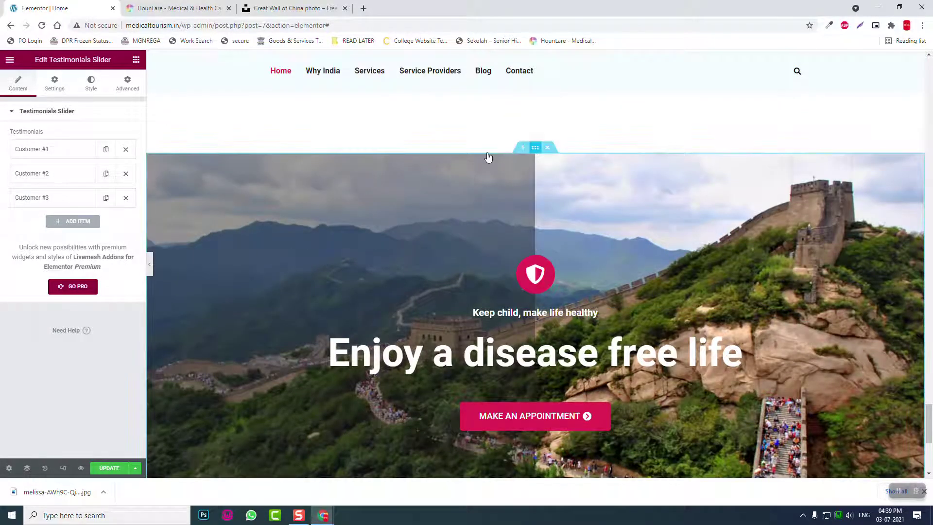
click(535, 152)
click(73, 82)
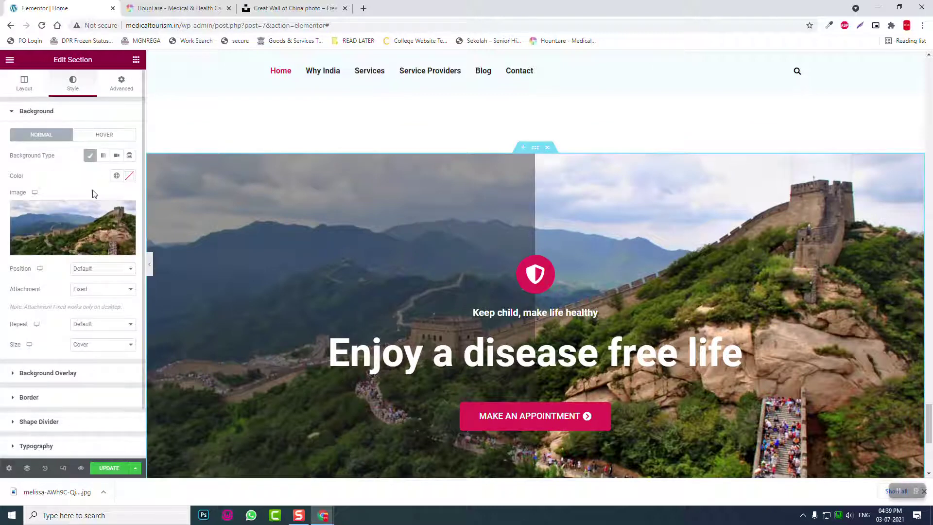
click(85, 221)
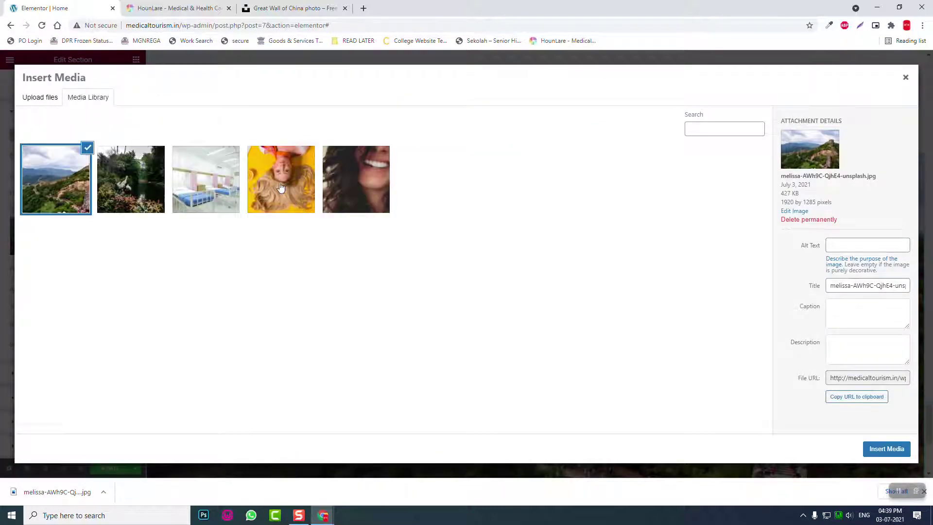
click(282, 189)
click(874, 452)
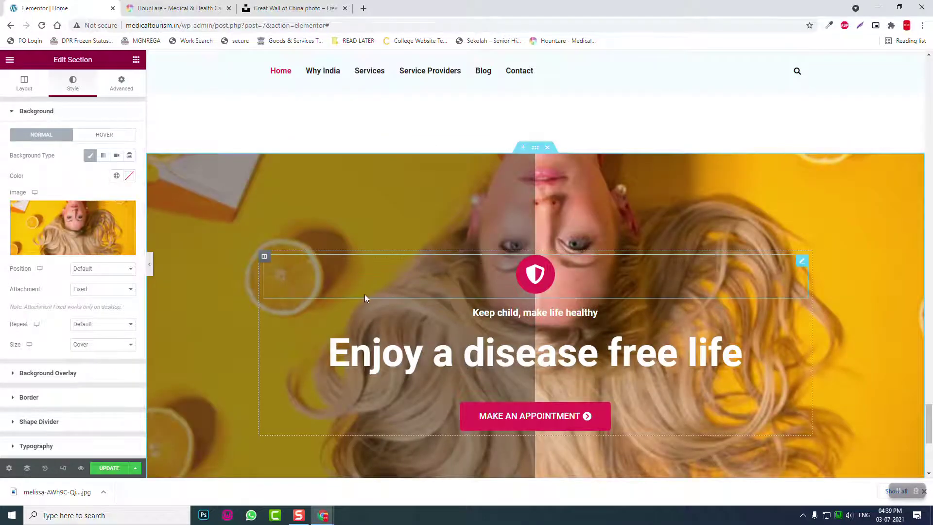
Replace the shield icon in the pasted section with the outlined envelope icon, found with the search "env"
scroll(364, 293, down, 1)
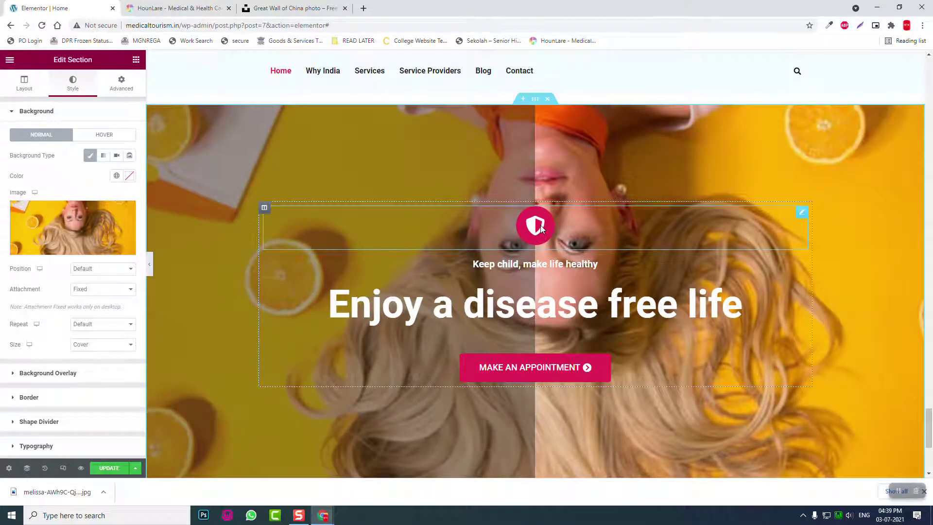
click(542, 228)
click(47, 158)
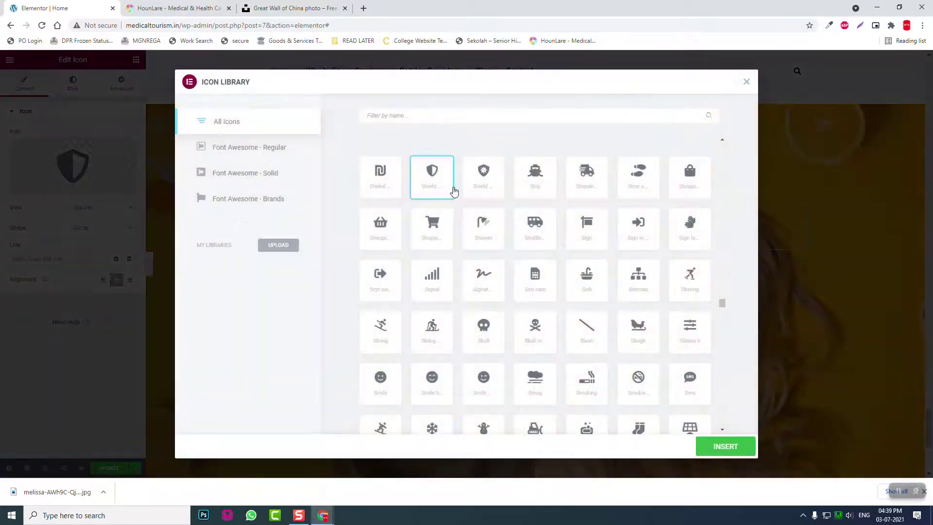
click(422, 117)
text(emai)
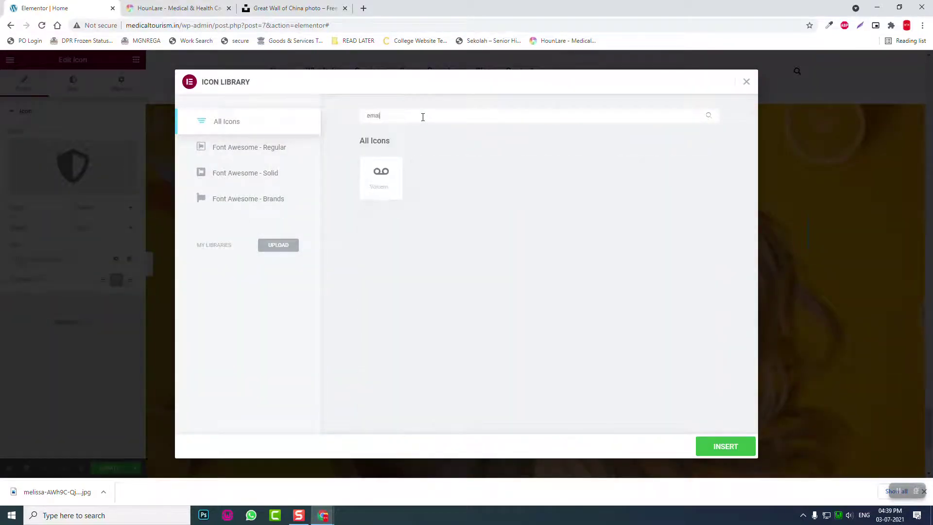
key(BackSpace)
key(BackSpace)
key(BackSpace)
key(BackSpace)
text(env)
click(383, 175)
click(733, 448)
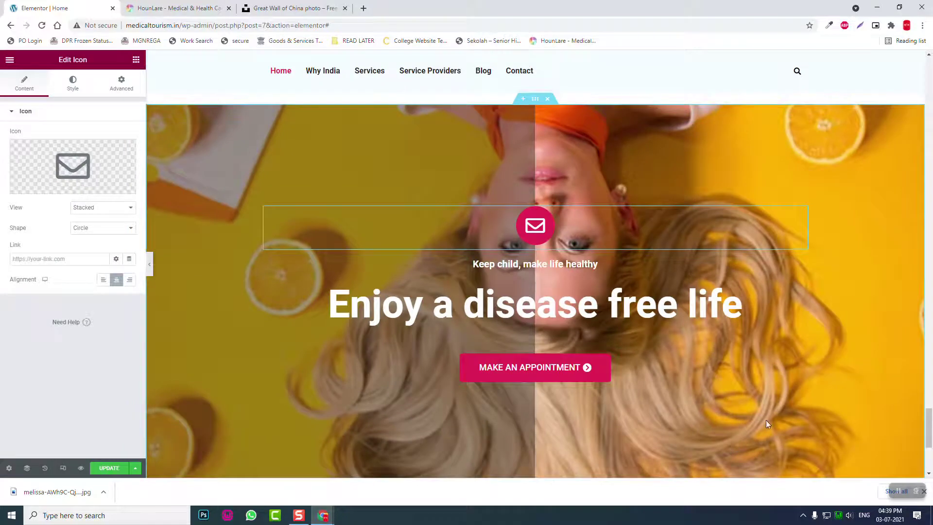
Change the small heading below the envelope icon to "CONTACT US"
click(544, 266)
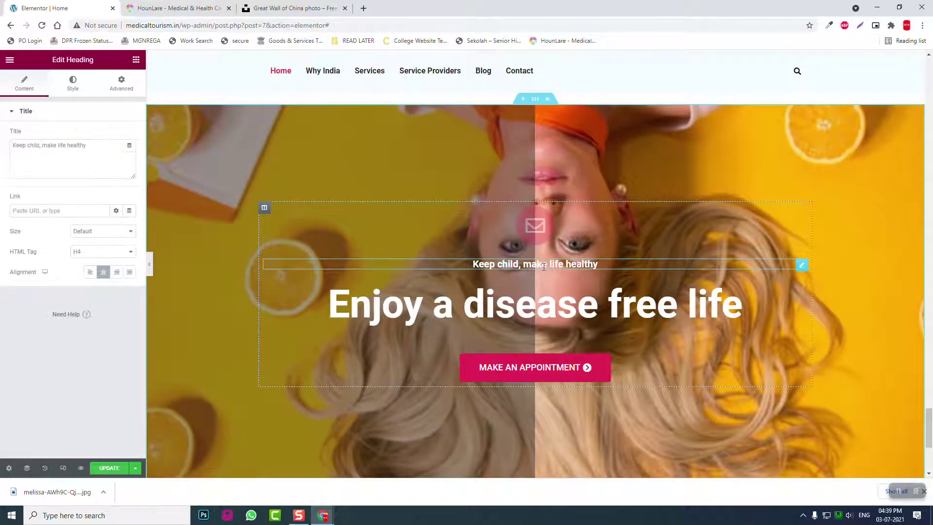
triple_click(96, 142)
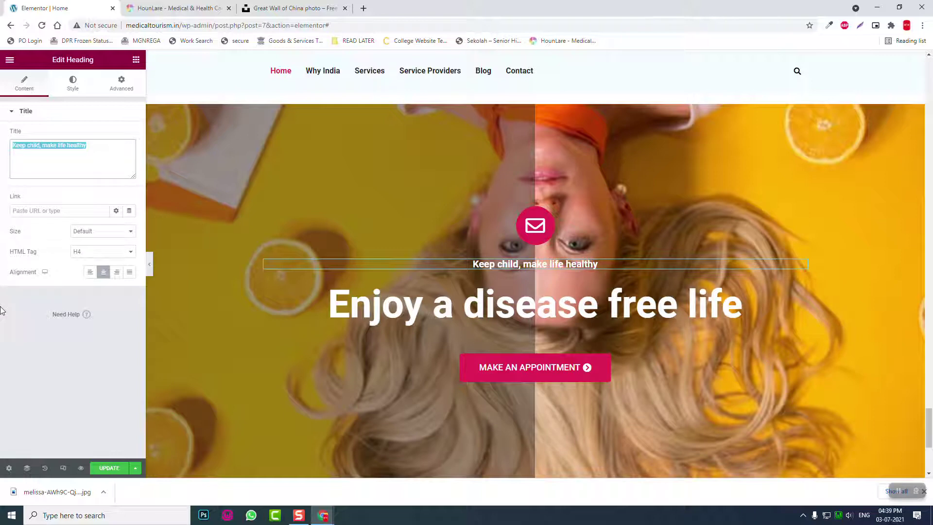
text(CONTACT US)
Change the section's large heading to "If you have any Queries, Contact Us"
click(491, 291)
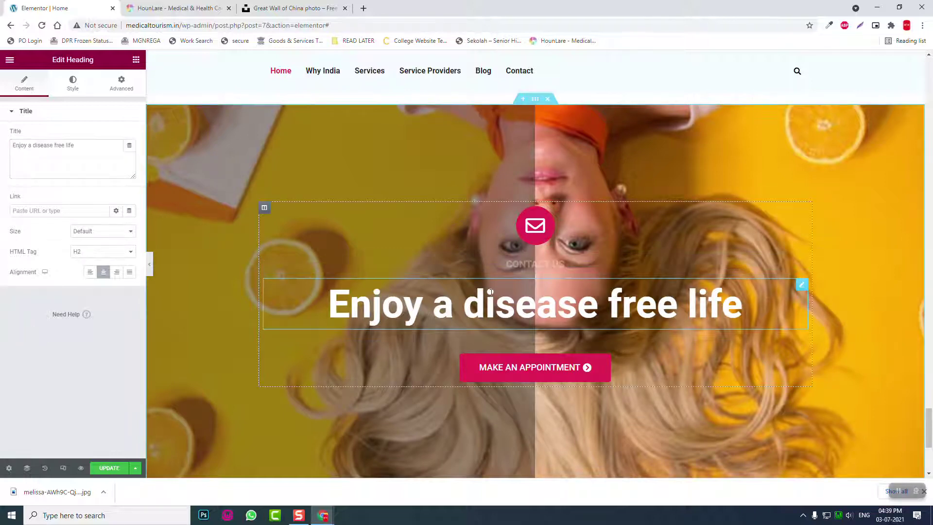
triple_click(94, 145)
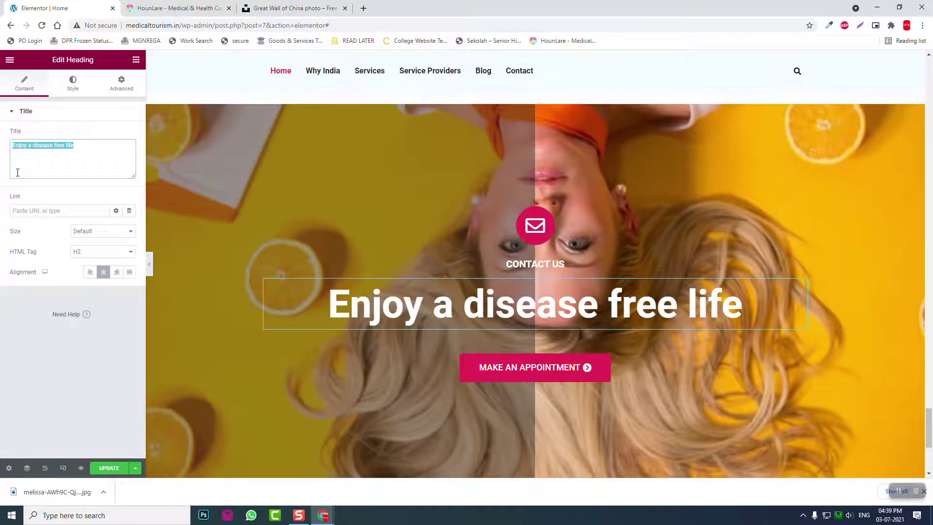
text(If)
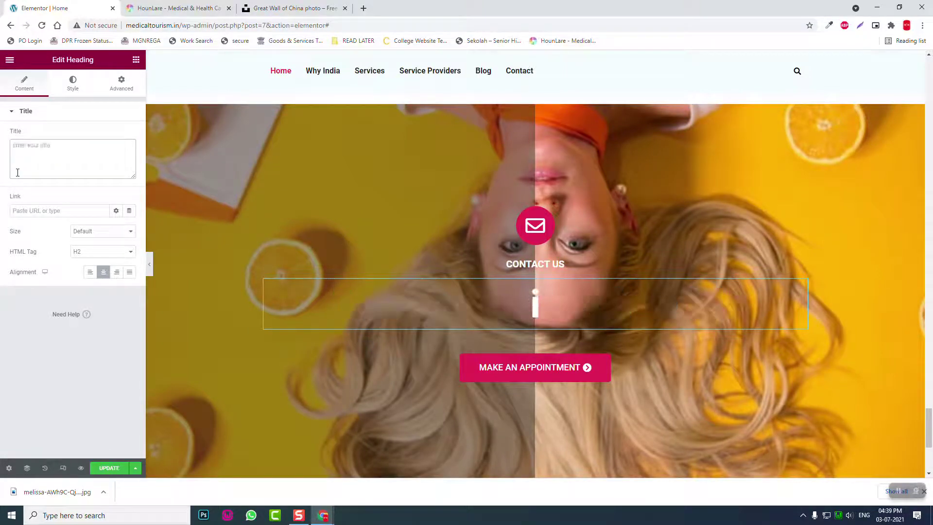
text( you have any )
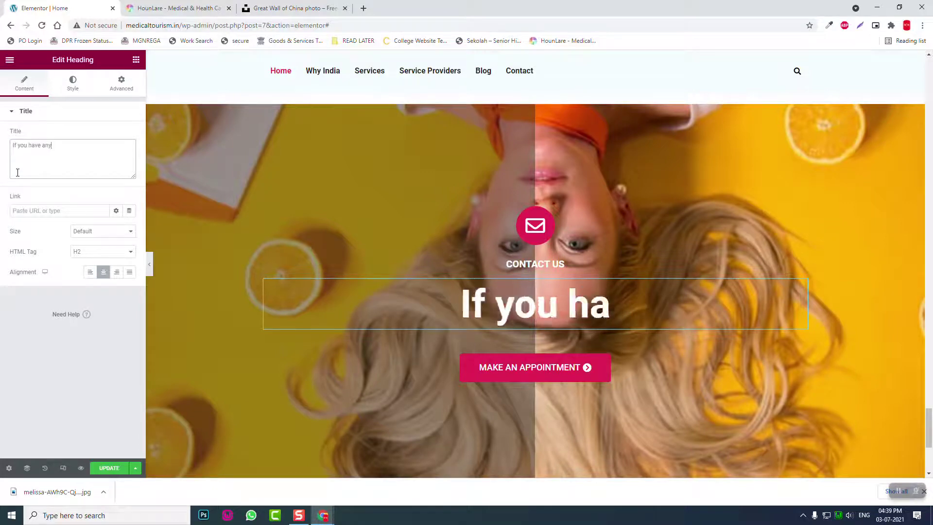
text(Quer)
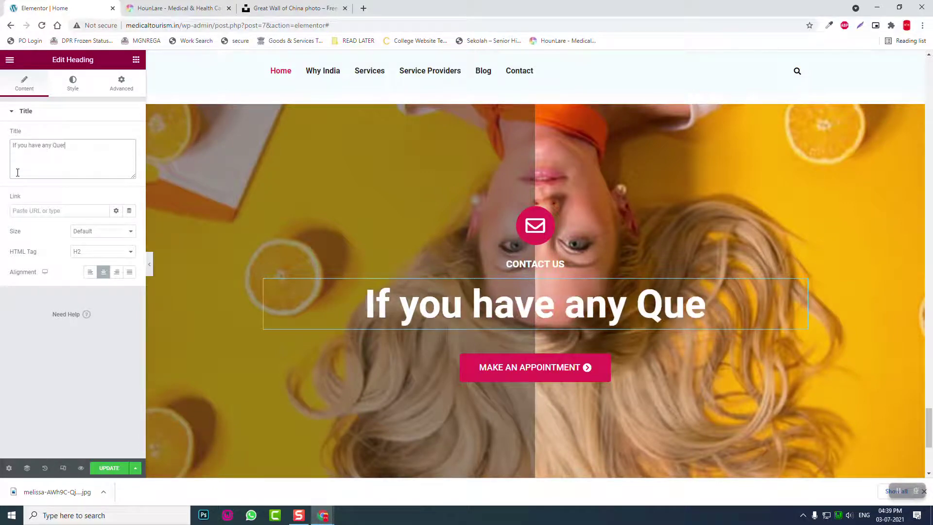
text(ies,)
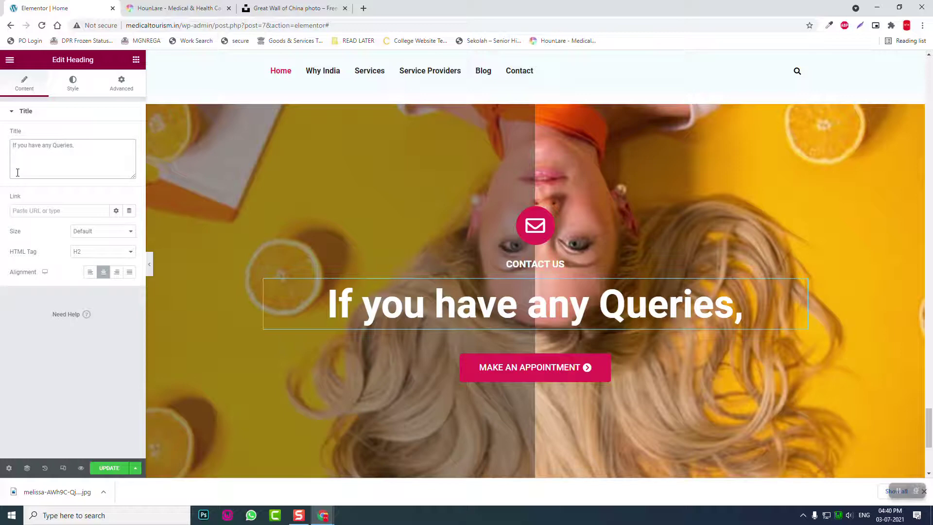
text(Contact Us)
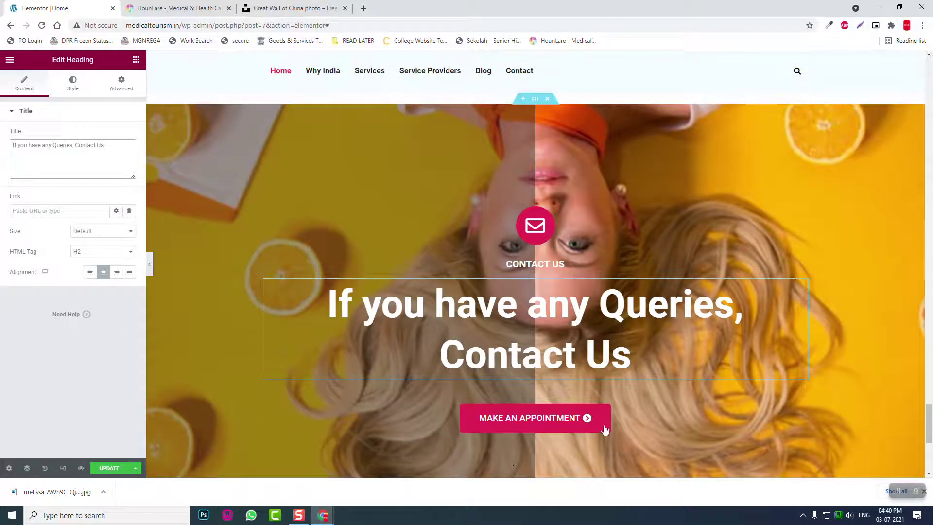
Change the text of the Make an Appointment button in the contact section to "SEND A MESSAGE"
scroll(637, 421, down, 1)
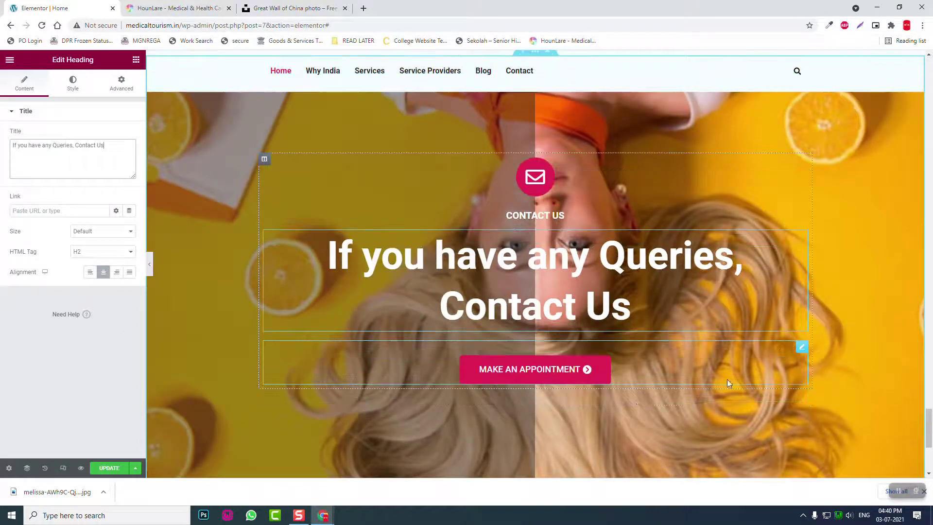
click(803, 347)
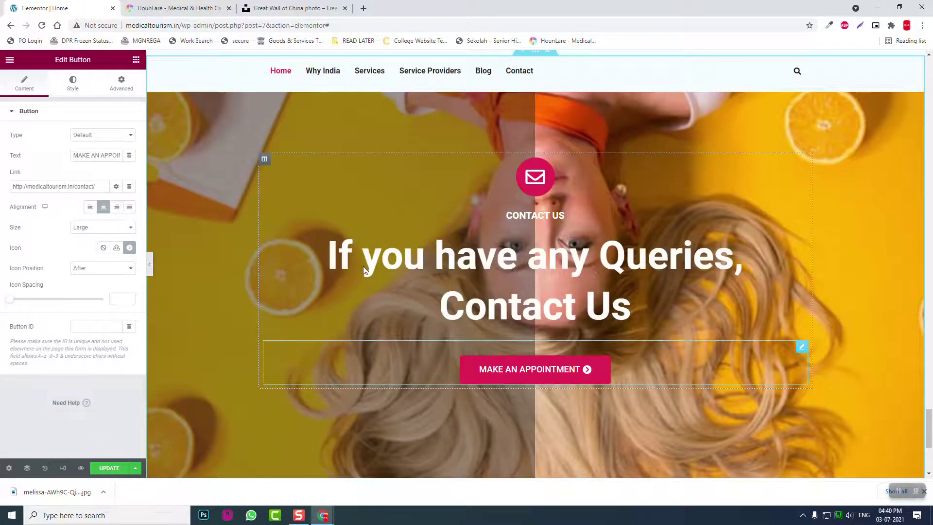
click(89, 157)
key(ctrl+a)
key(BackSpace)
text(s)
key(BackSpace)
text(SEND A MESSAGE)
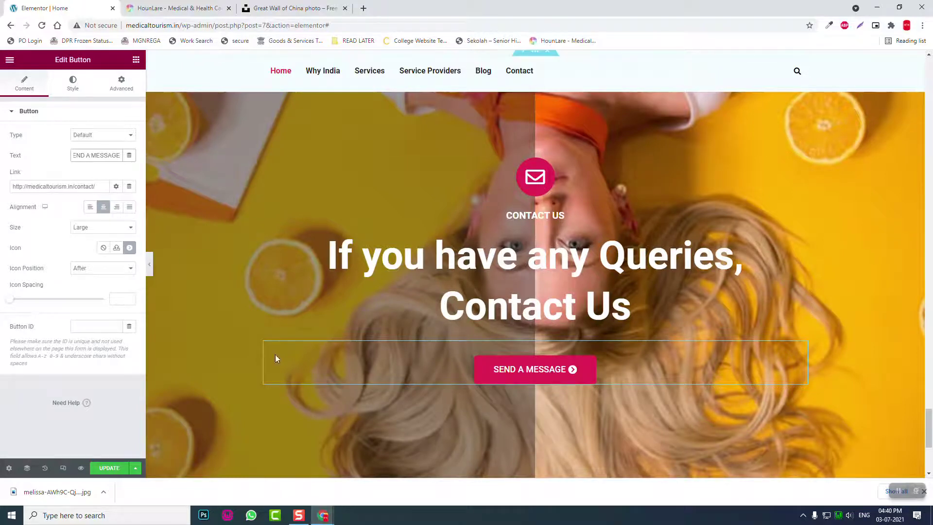
Preview the home page without the editing panel from footer to header, then restore the panel and review the upper sections
click(150, 264)
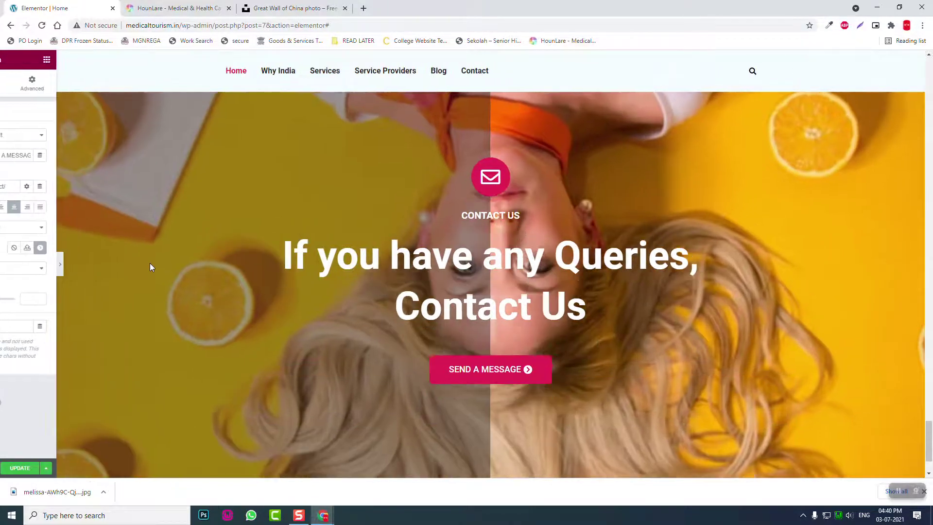
scroll(811, 278, down, 2)
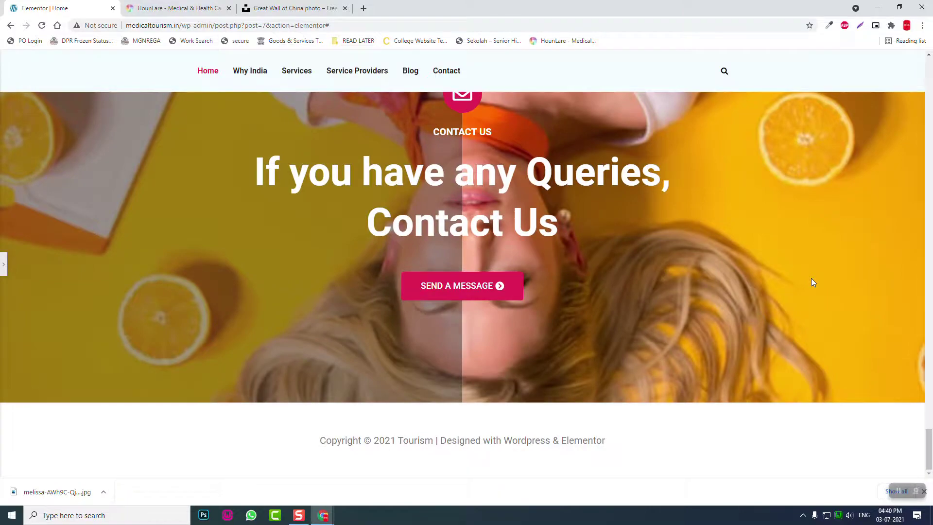
scroll(811, 278, up, 8)
scroll(813, 282, up, 10)
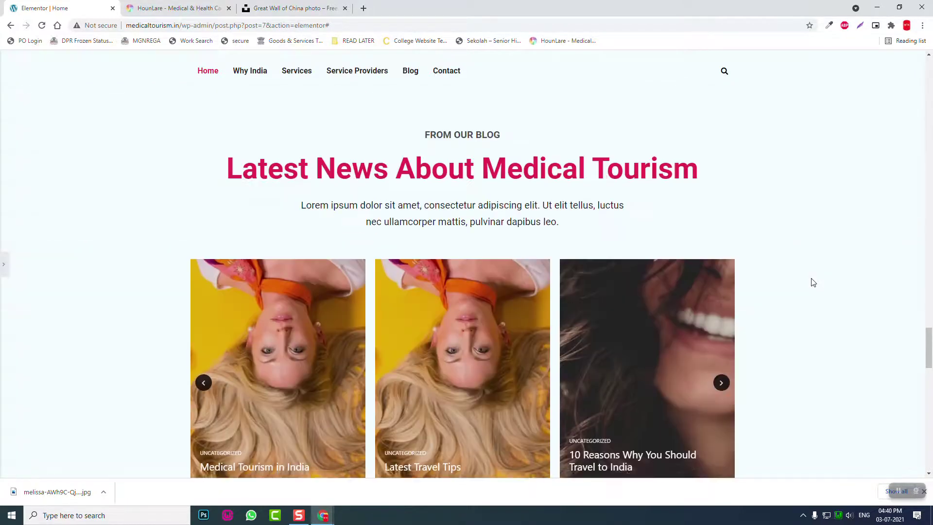
scroll(813, 282, up, 15)
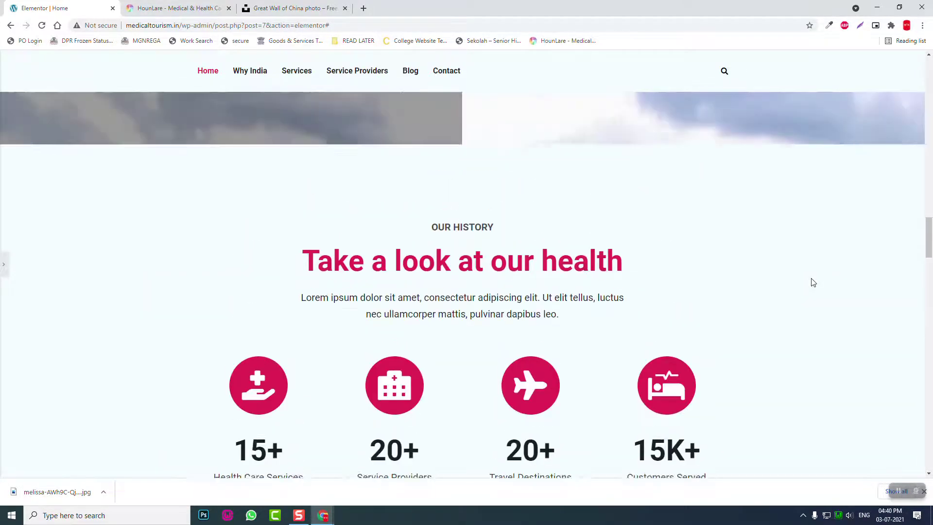
scroll(813, 282, up, 10)
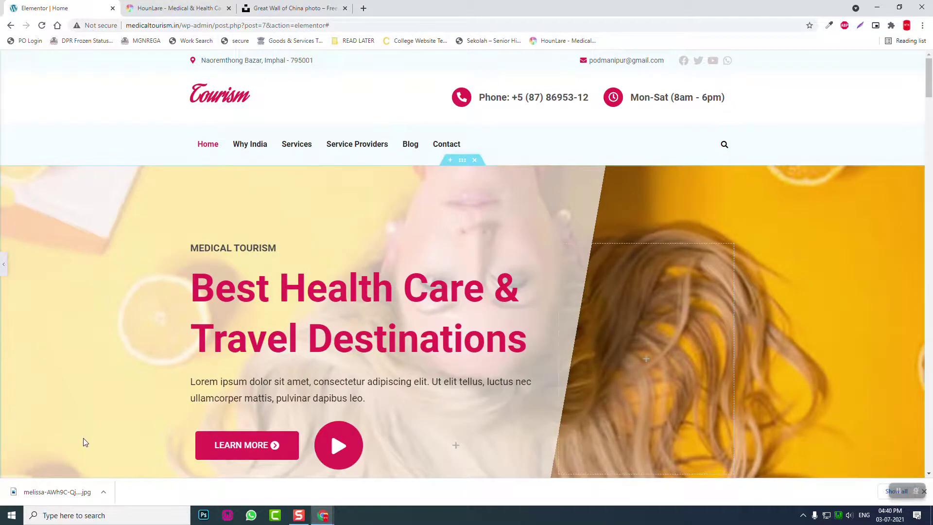
key(ctrl+p)
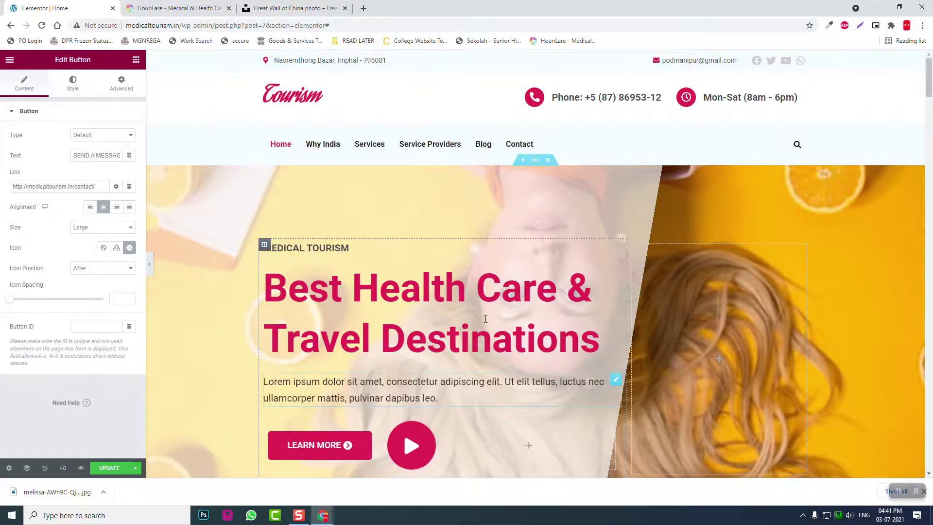
scroll(485, 321, down, 10)
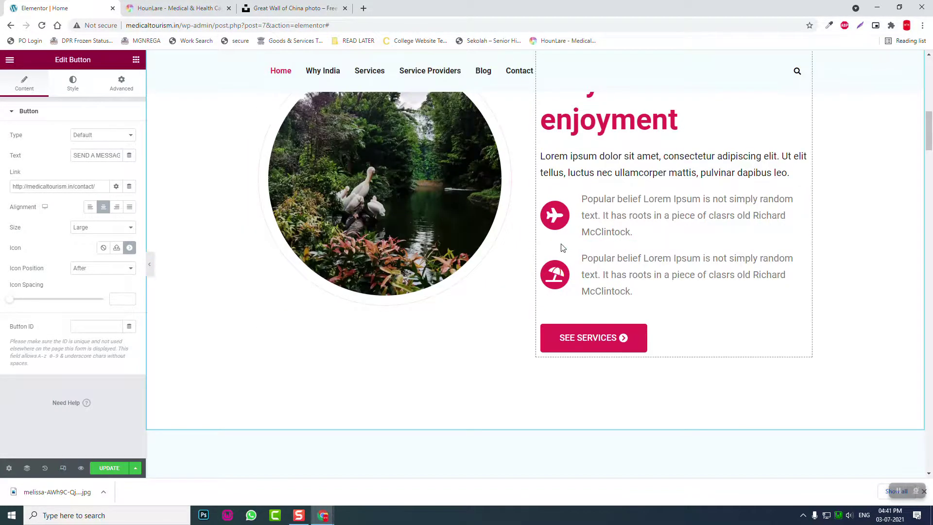
scroll(563, 250, up, 1)
scroll(566, 255, down, 10)
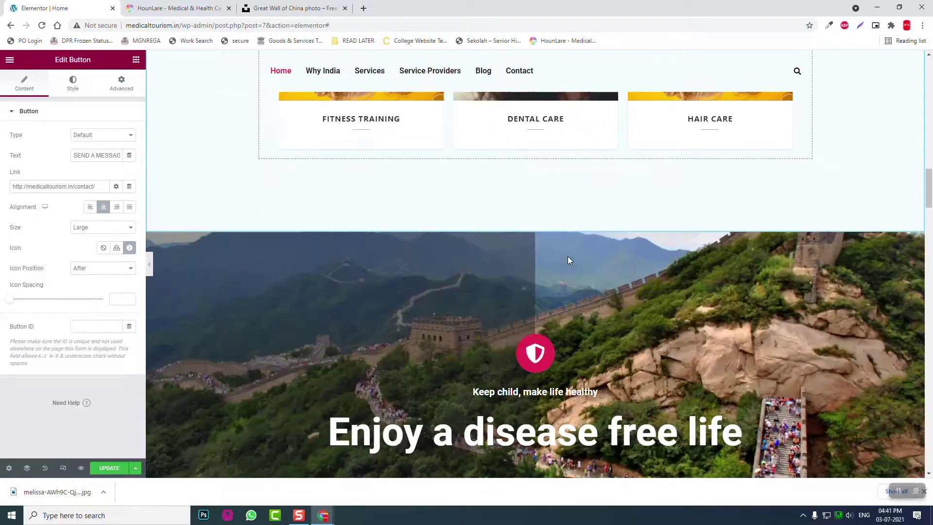
scroll(541, 255, up, 3)
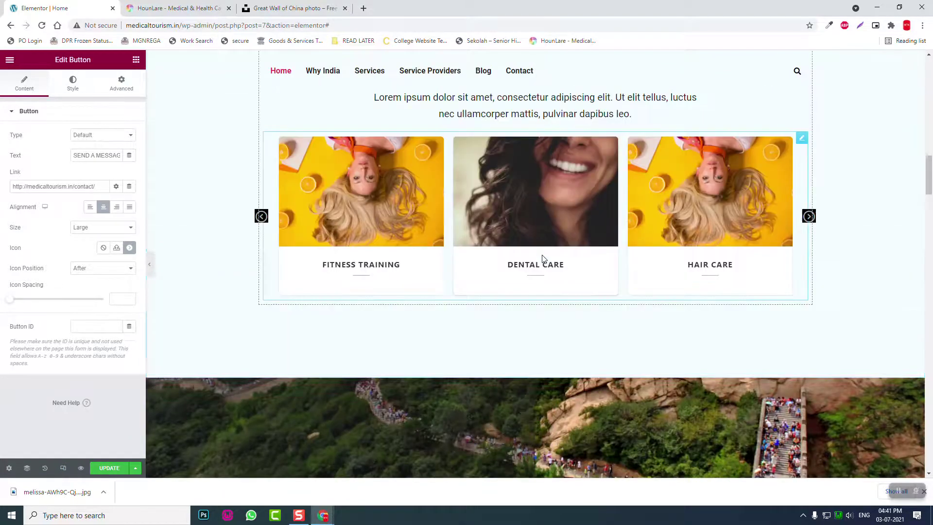